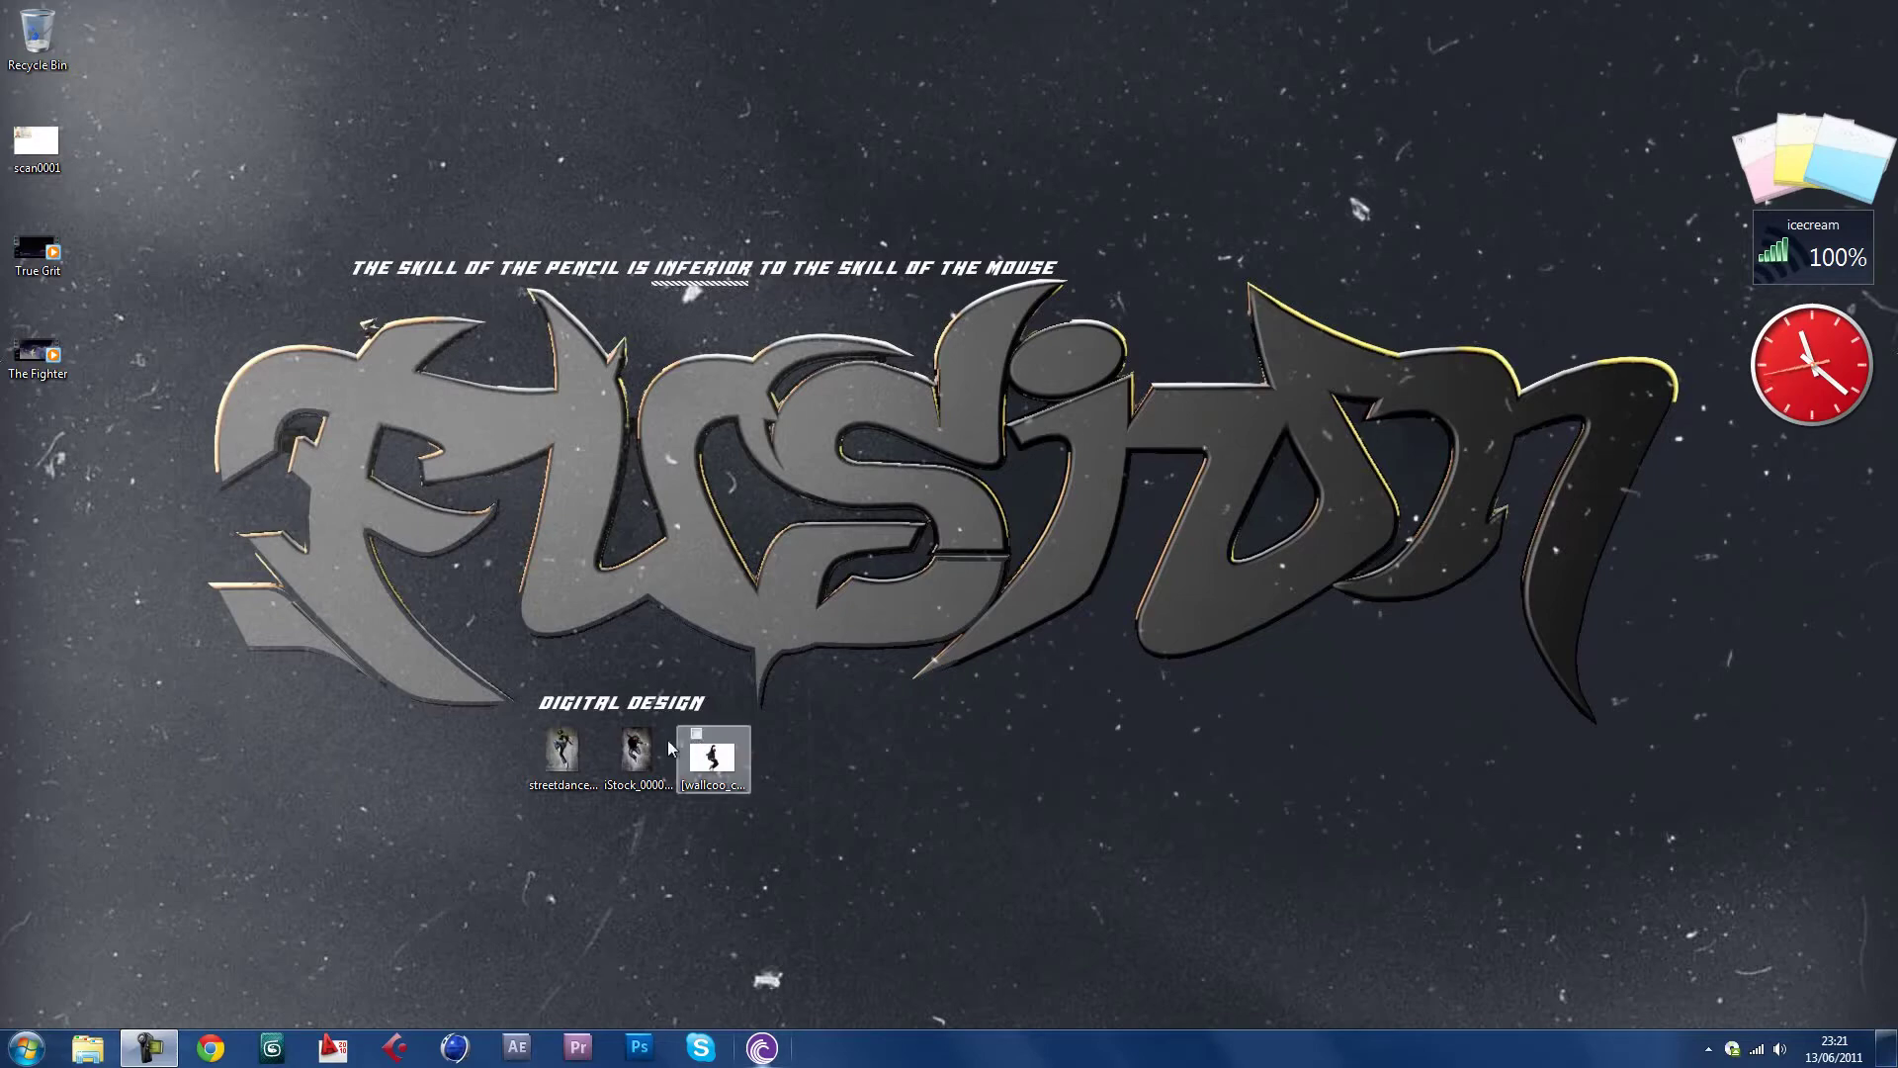
pyautogui.moveTo(525, 706); pyautogui.dragTo(753, 837)
pyautogui.moveTo(457, 730); pyautogui.dragTo(763, 778)
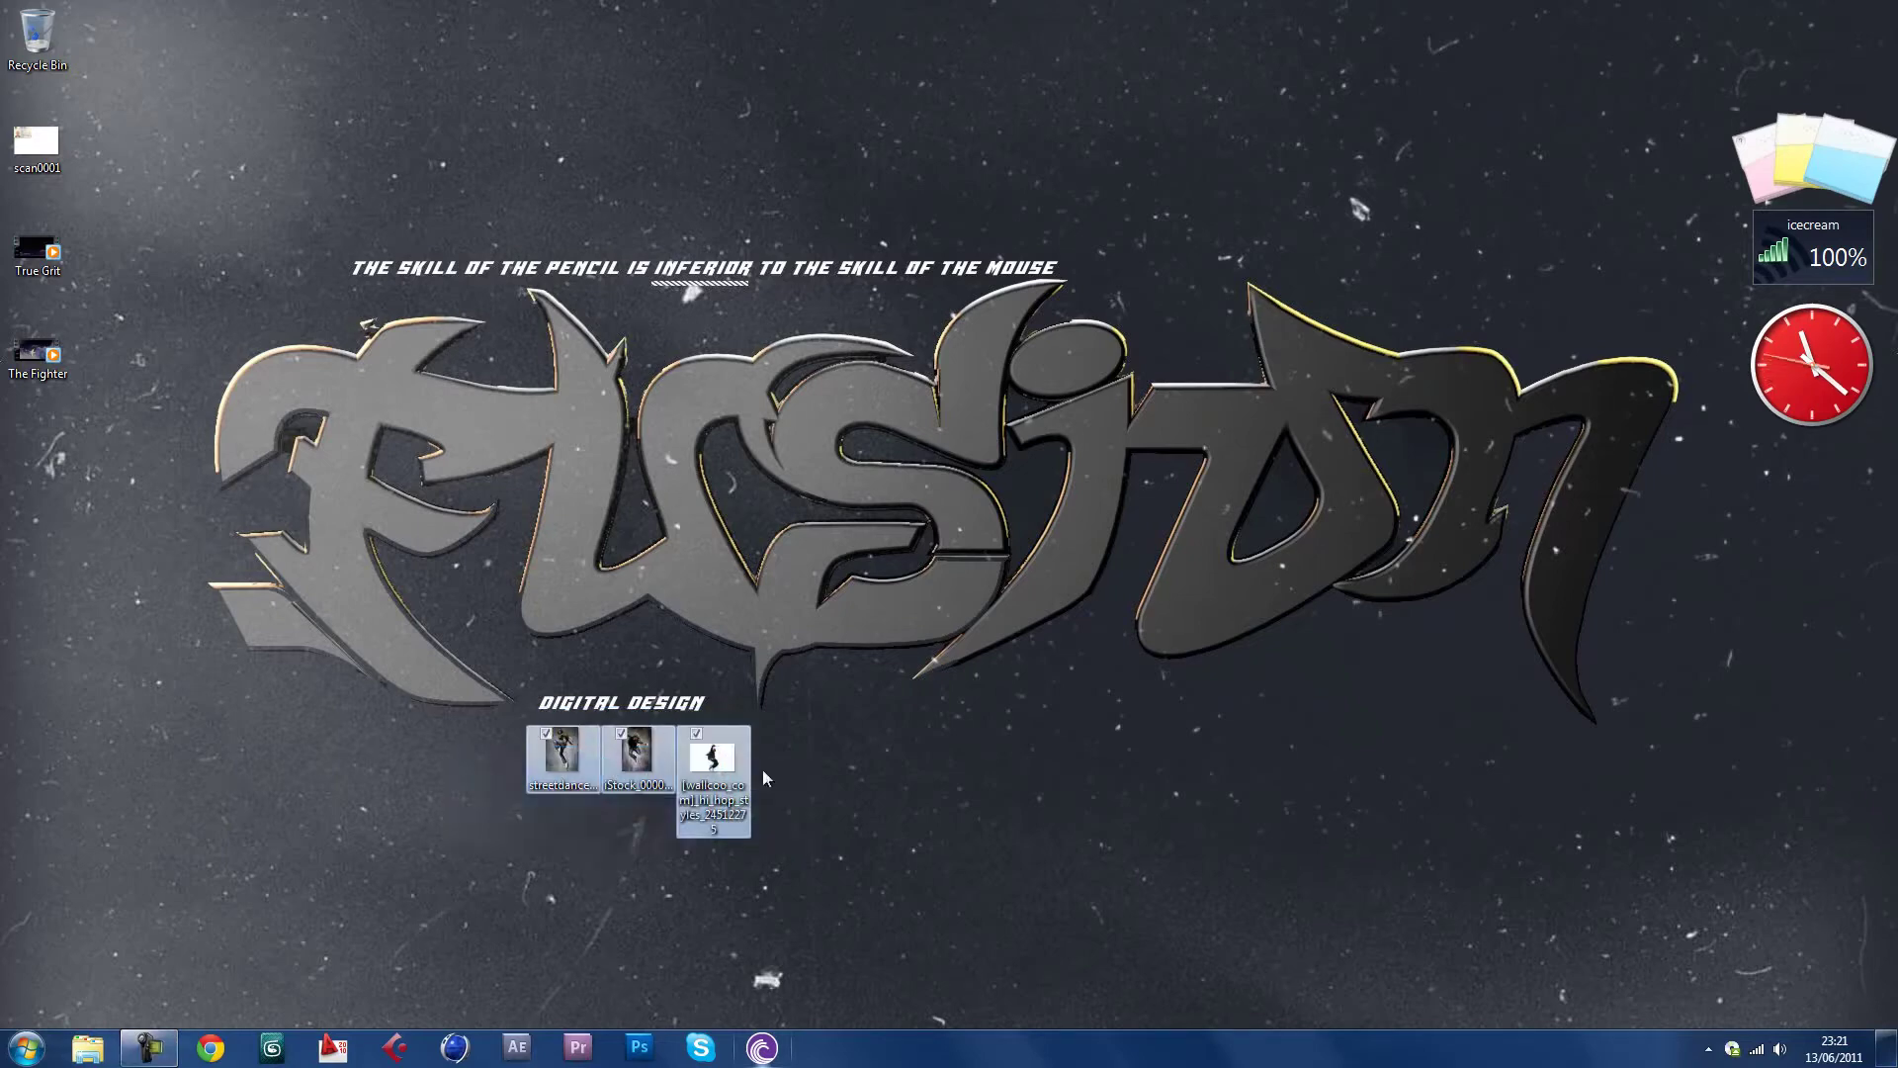
pyautogui.click(698, 961)
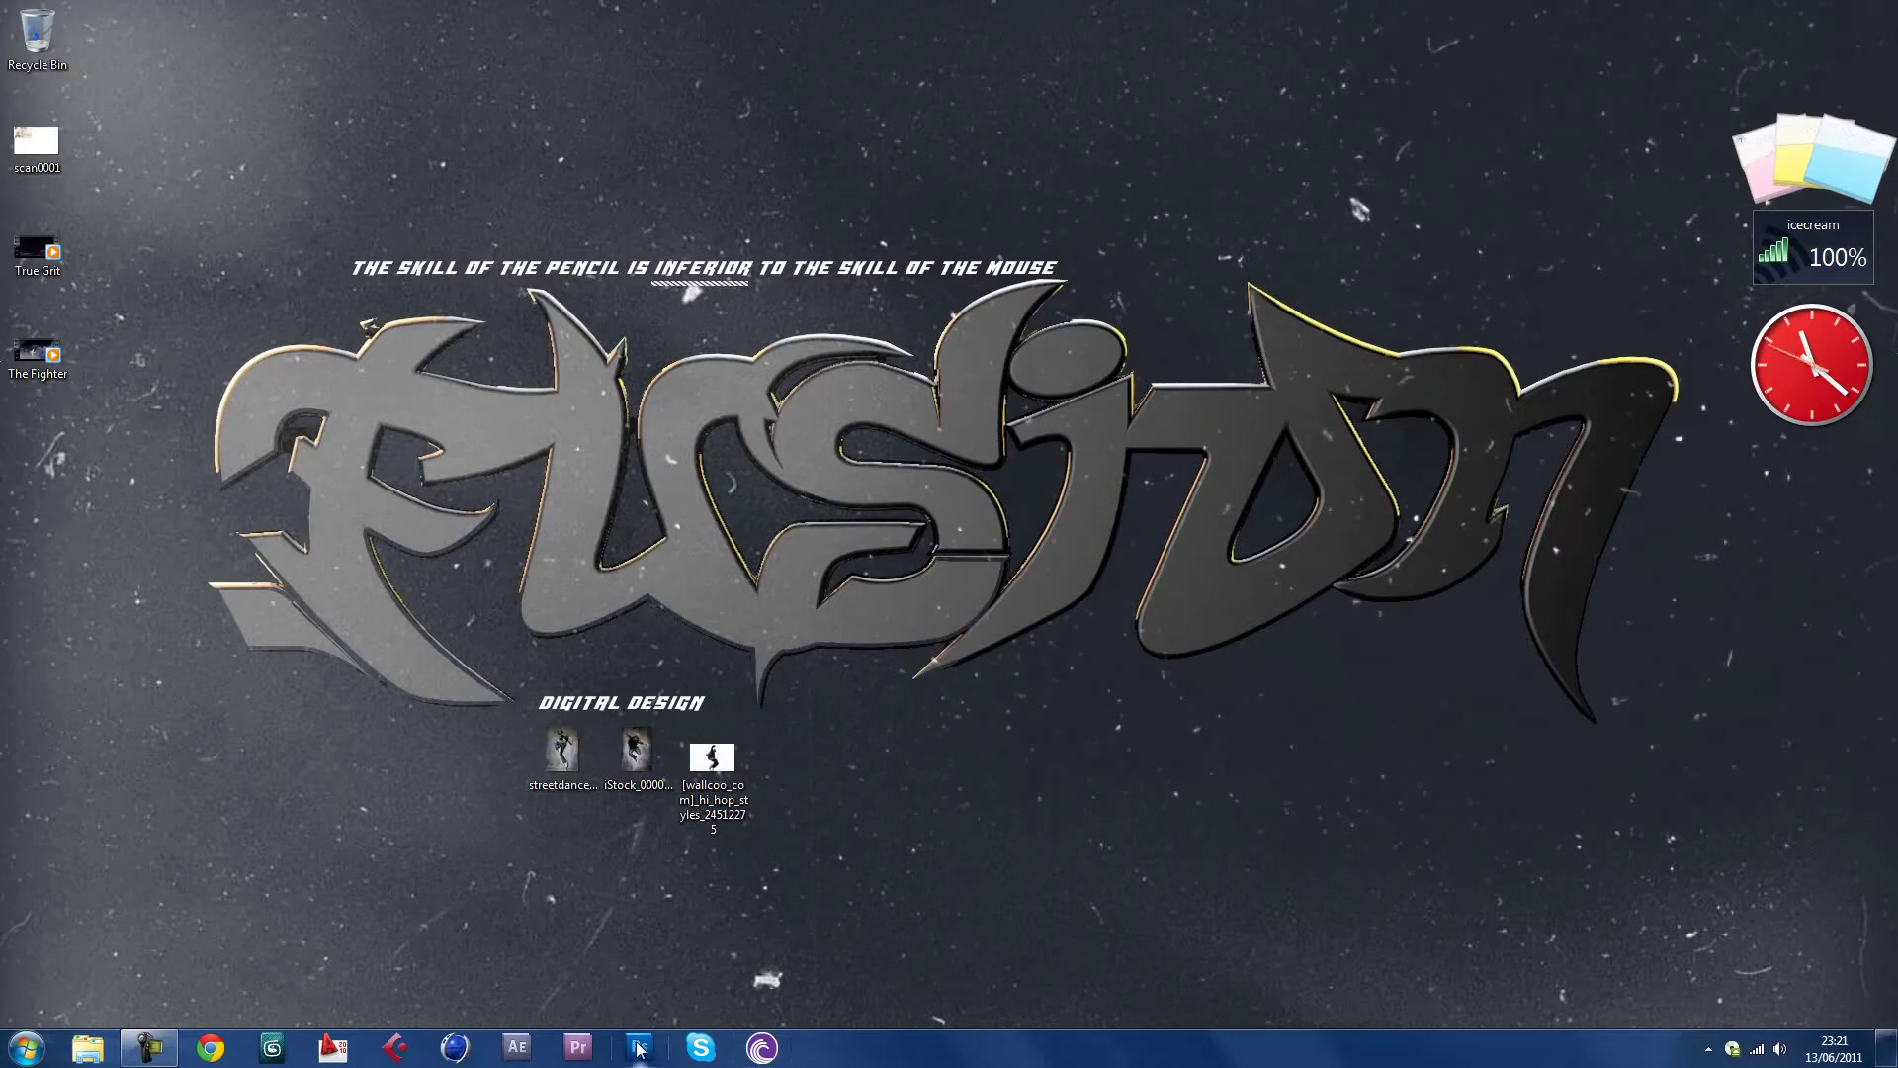
# Launch Adobe Photoshop CS5
pyautogui.click(639, 1047)
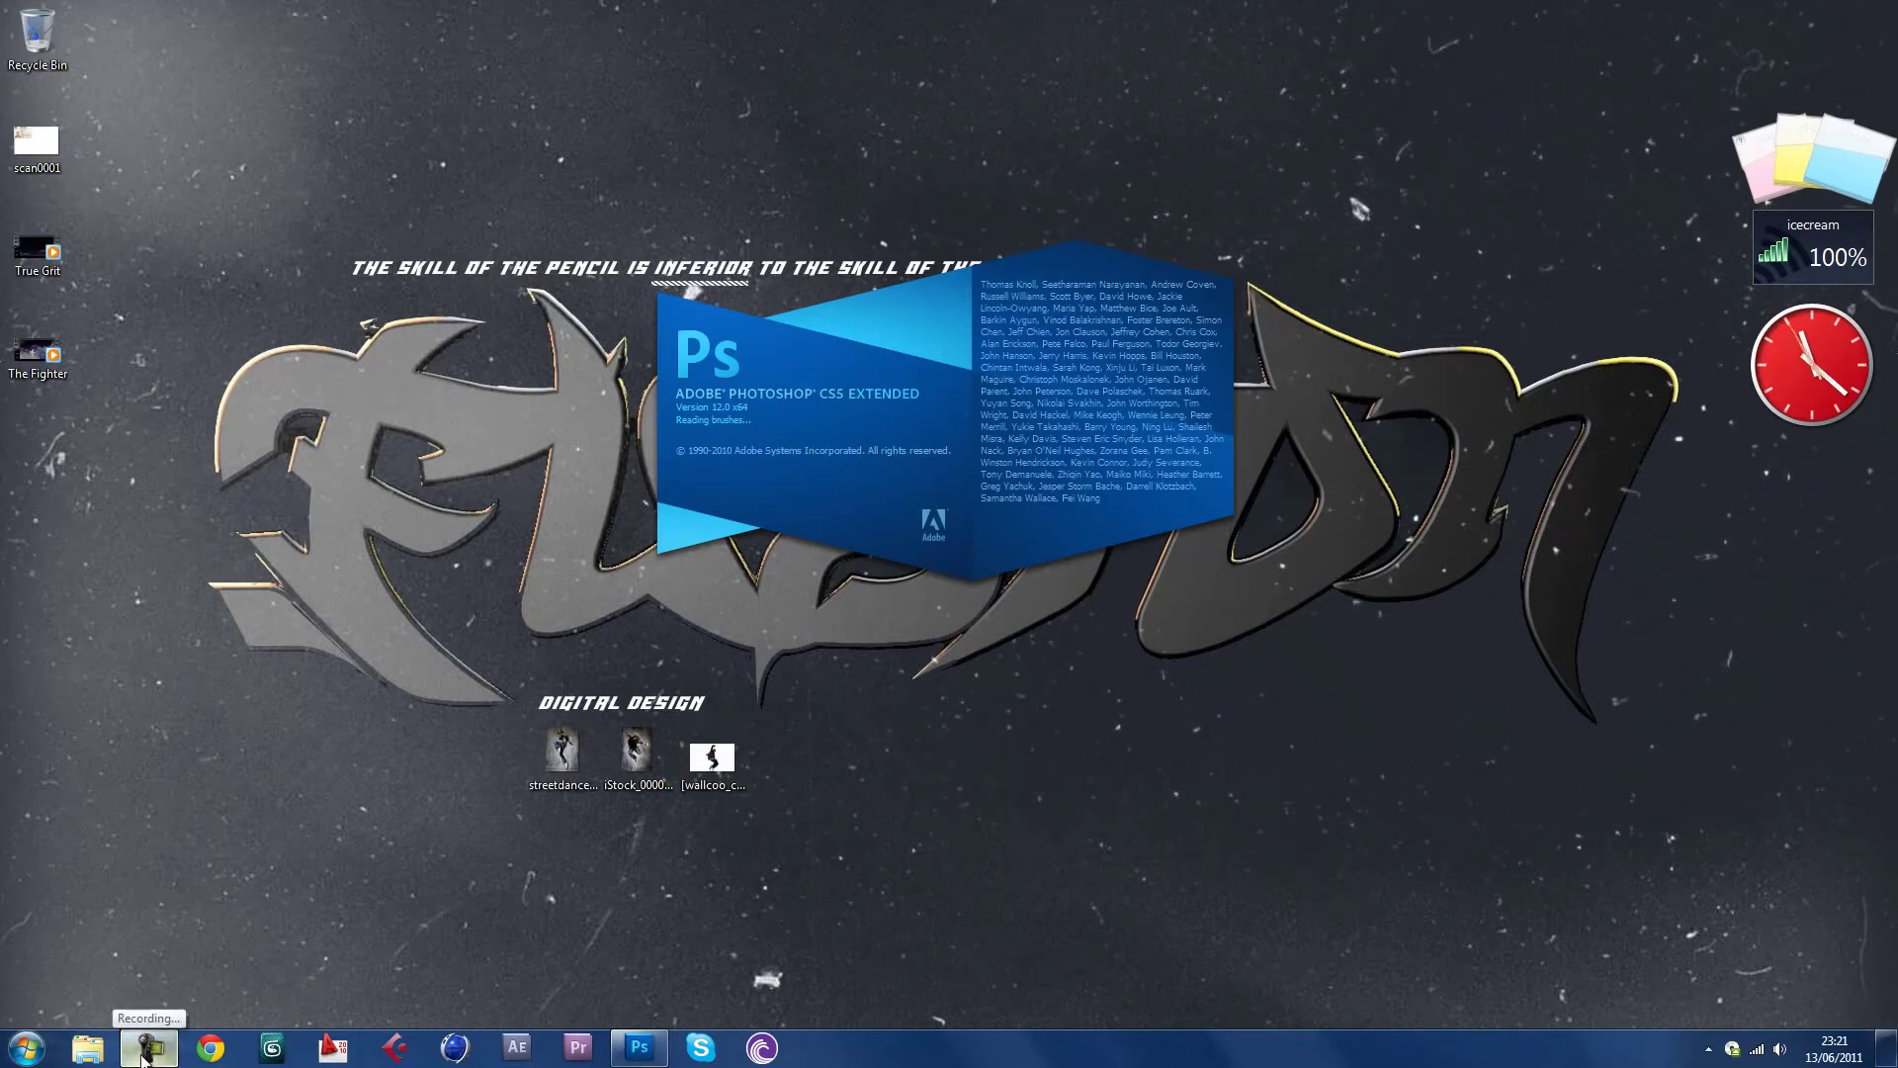
pyautogui.click(143, 1053)
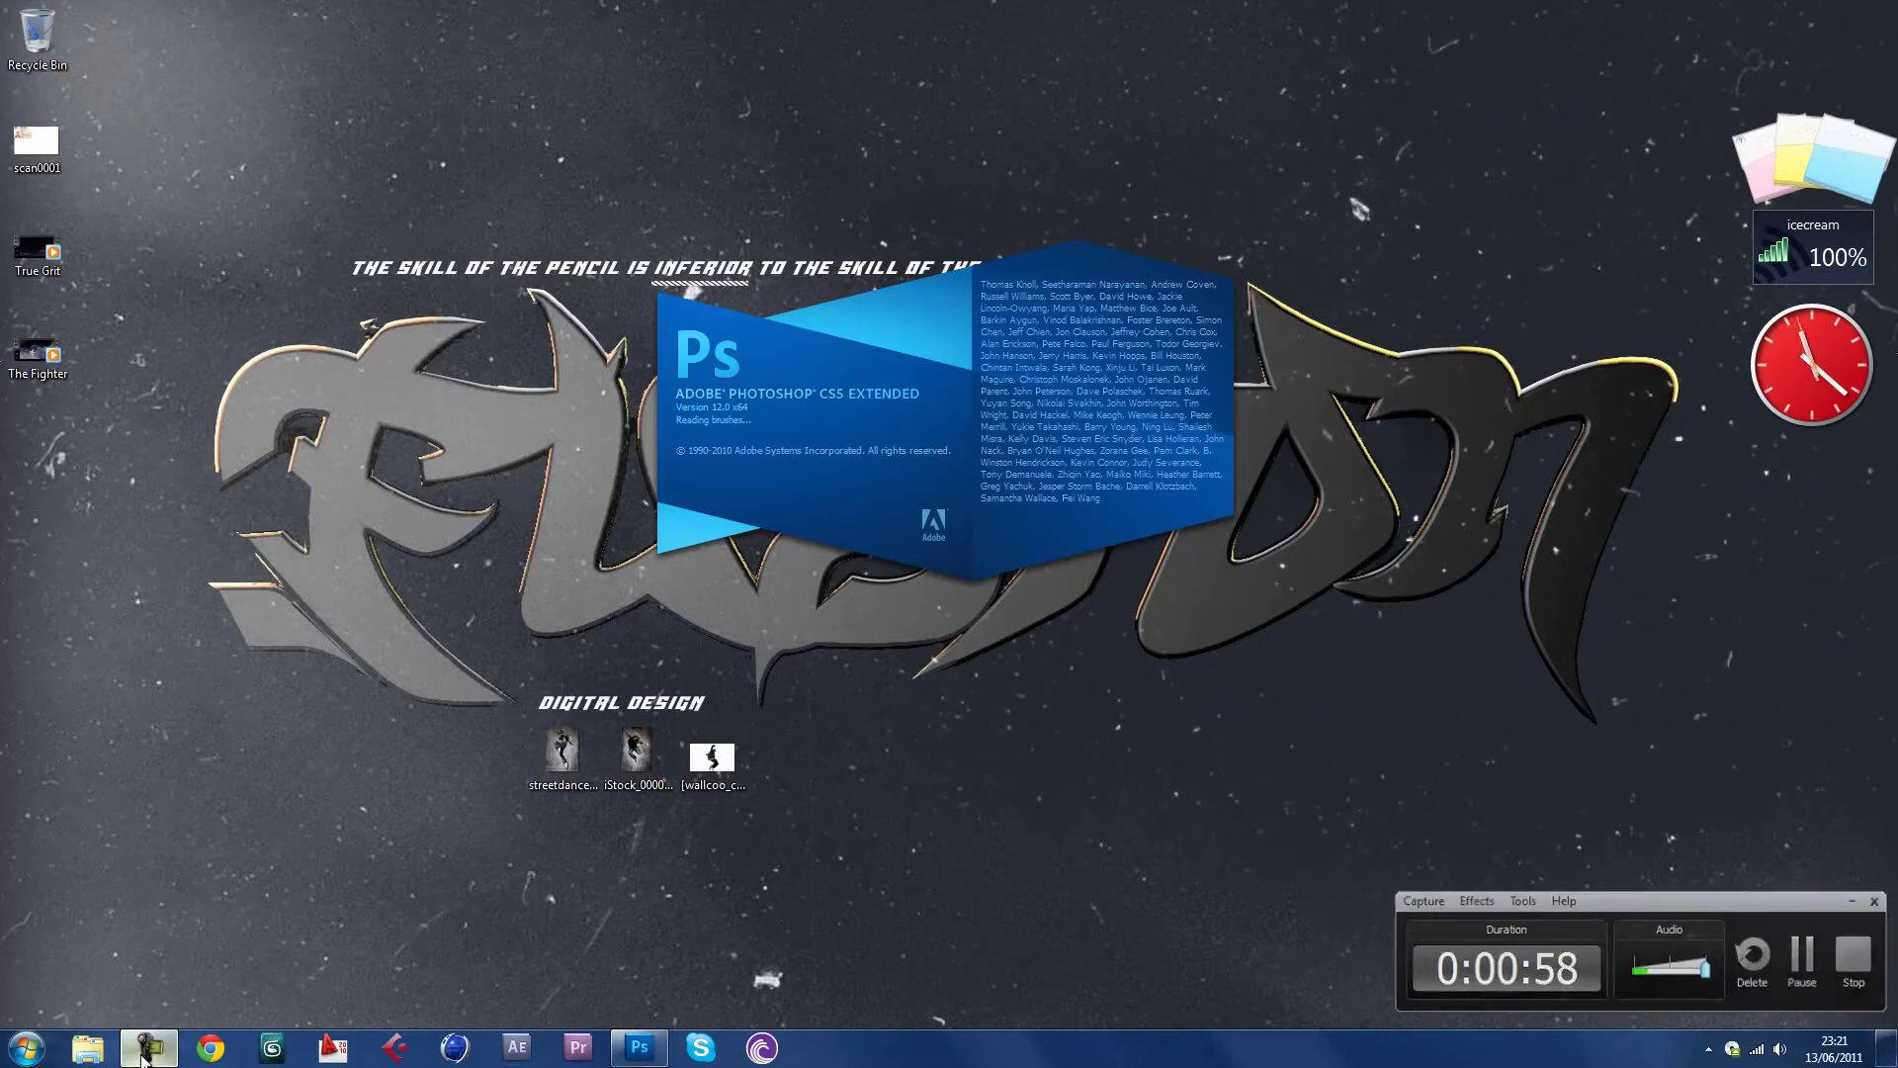
pyautogui.click(143, 1053)
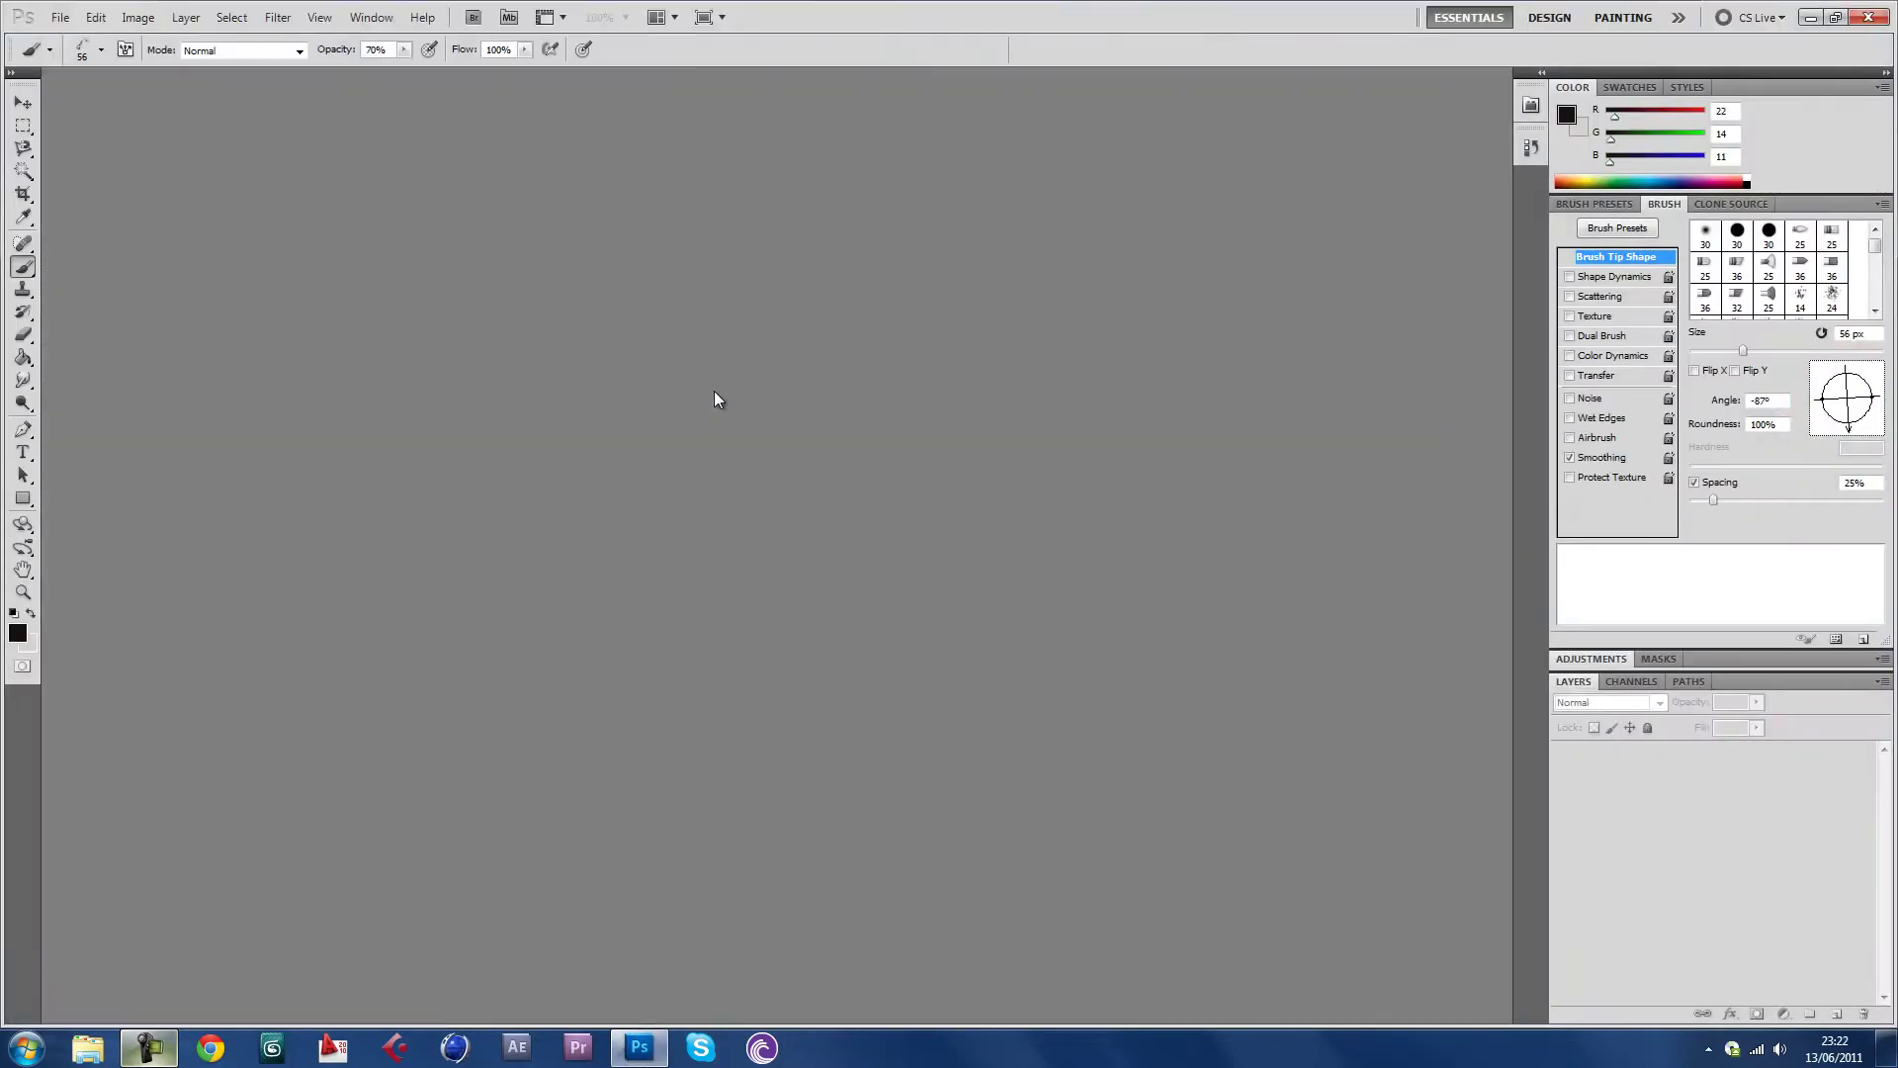
# Open the dancer image [wallcoo_com]_hi_hop_styles_24512275 from the Desktop
pyautogui.click(59, 17)
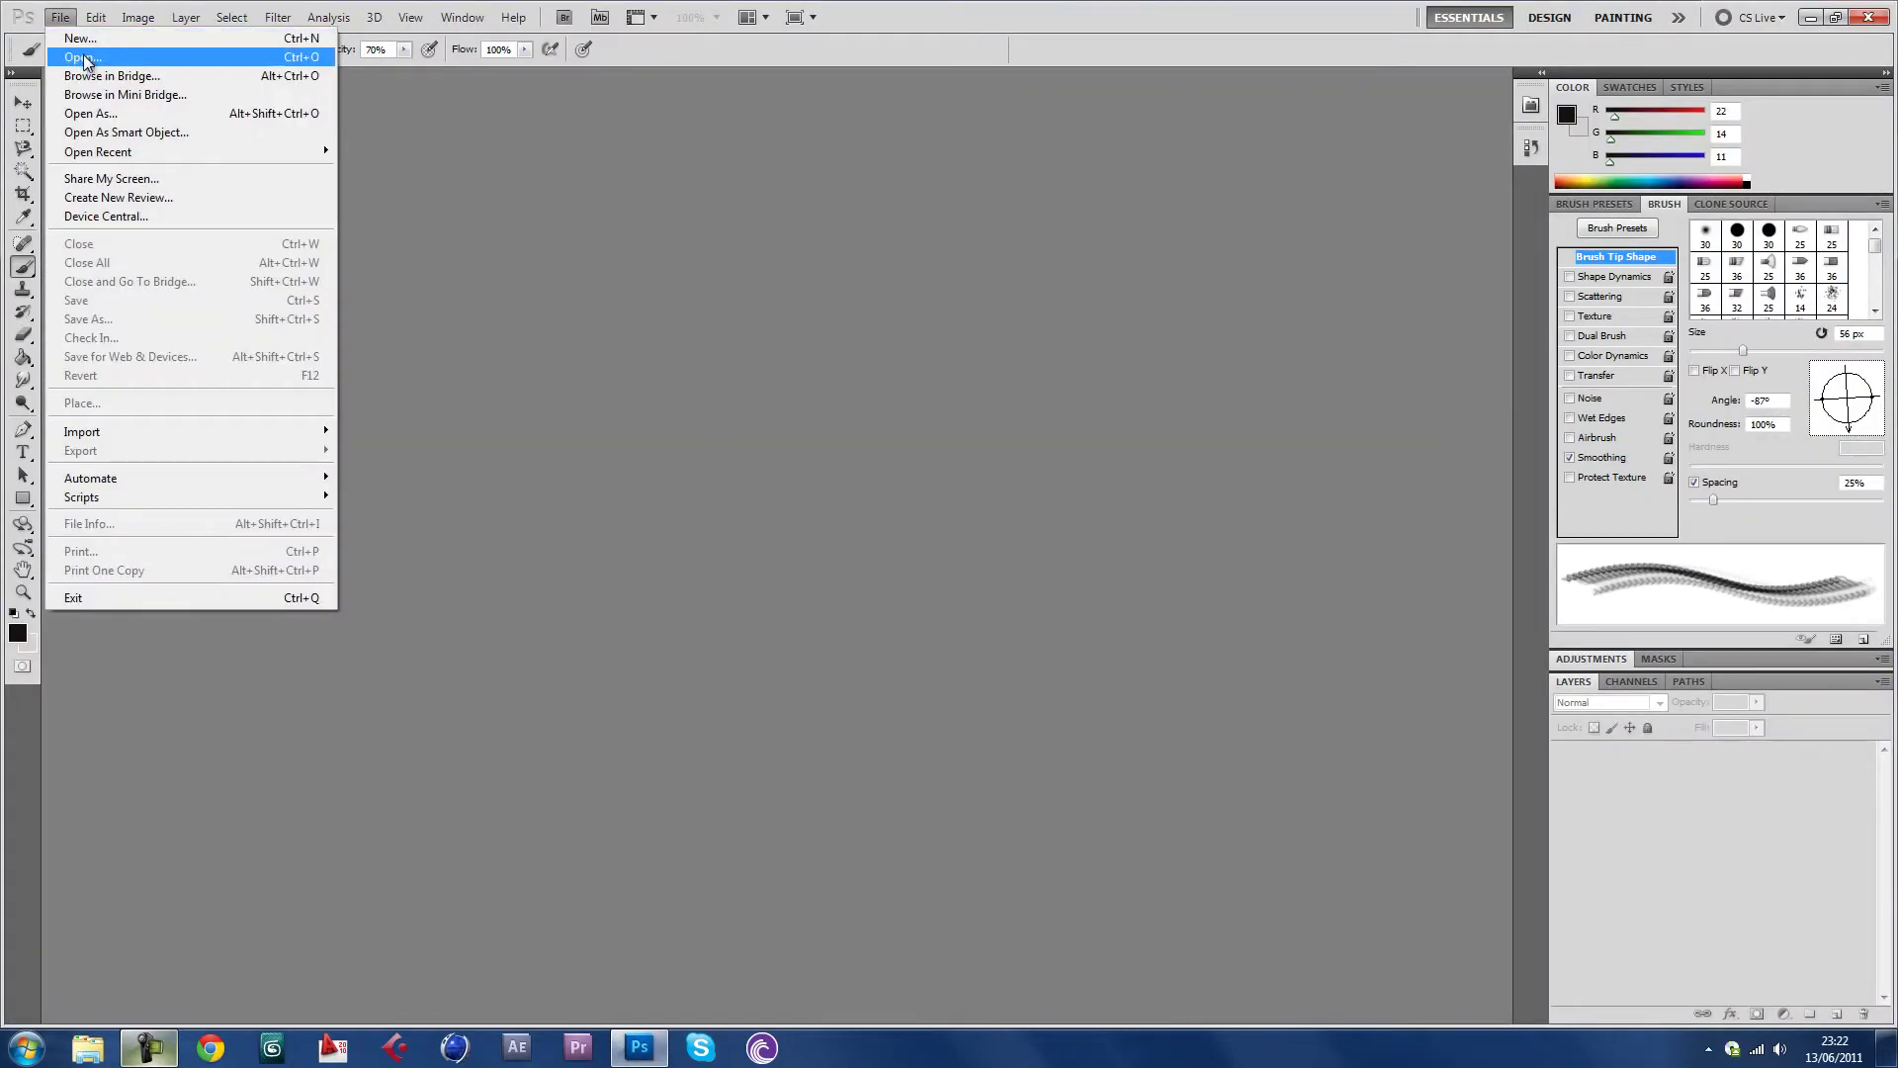
pyautogui.click(79, 56)
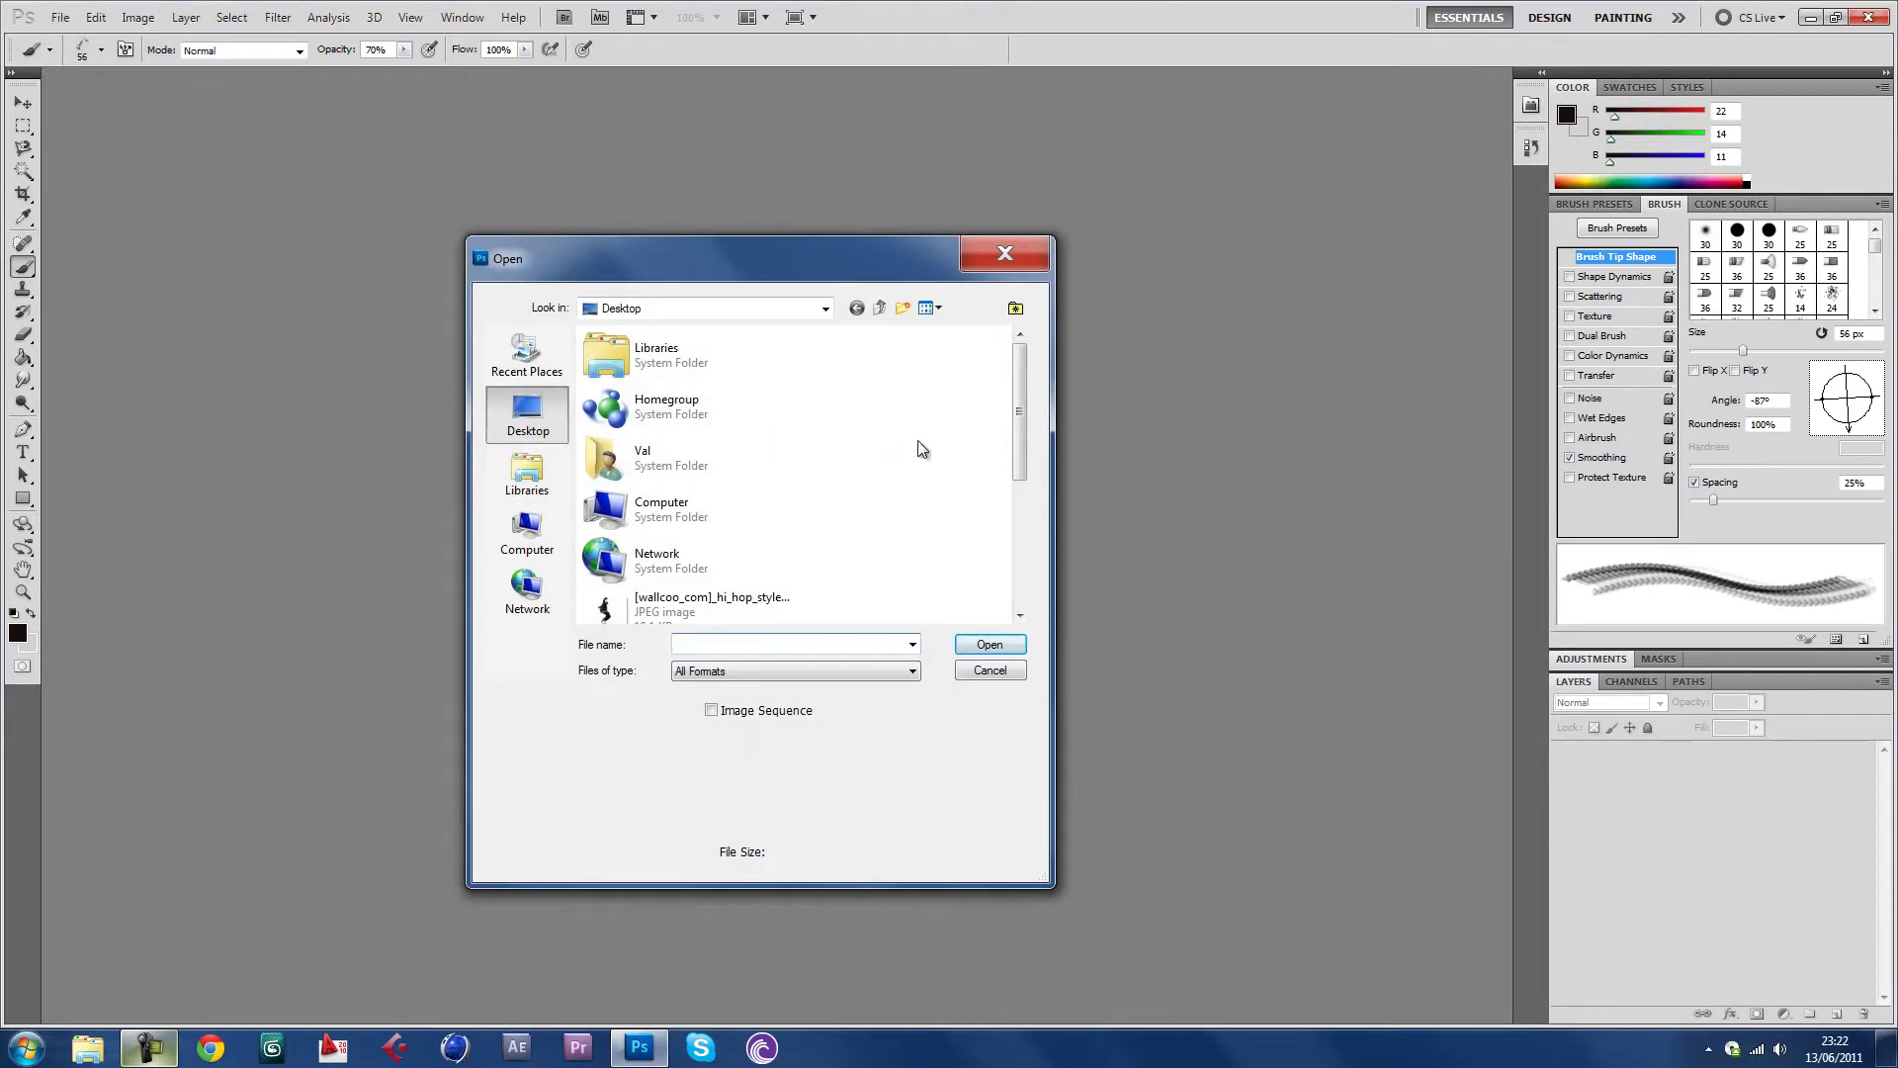
pyautogui.scroll(-2, 988, 484)
pyautogui.moveTo(1013, 498); pyautogui.dragTo(1012, 530)
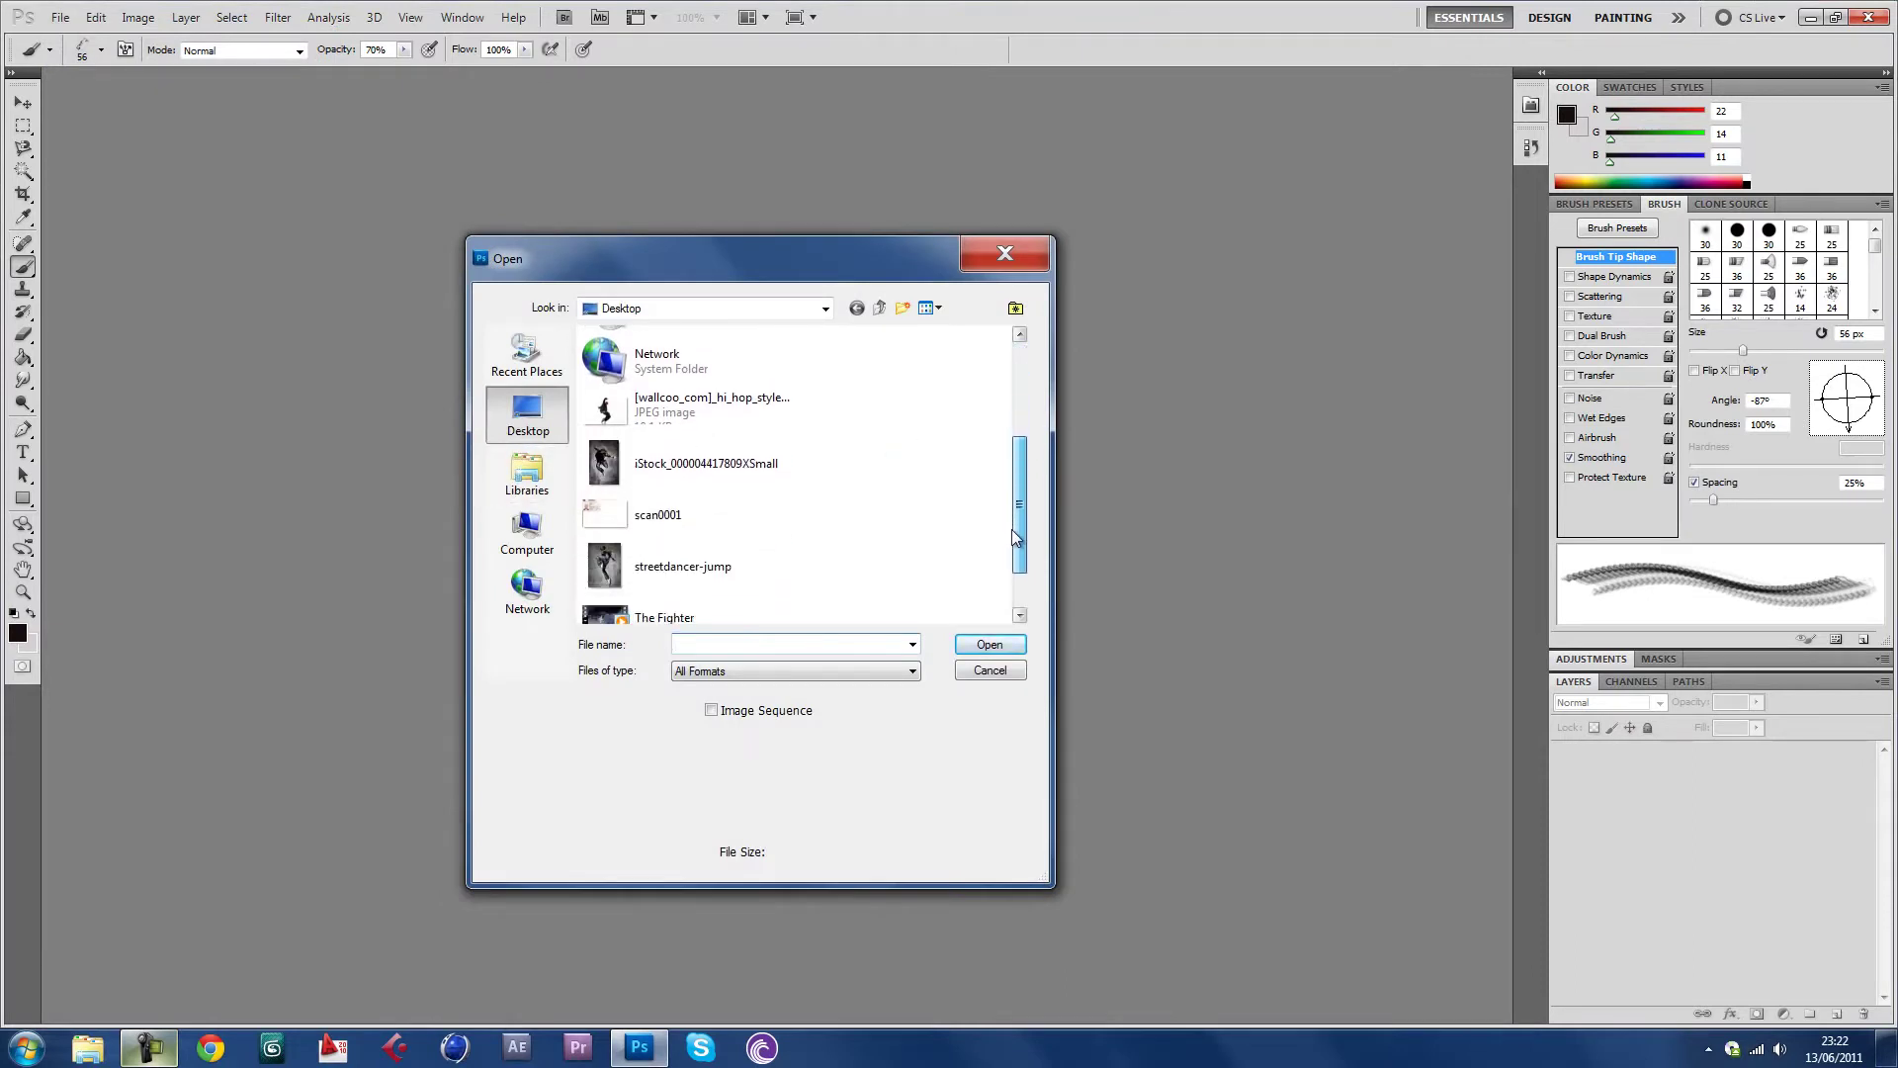
pyautogui.click(742, 410)
pyautogui.click(981, 645)
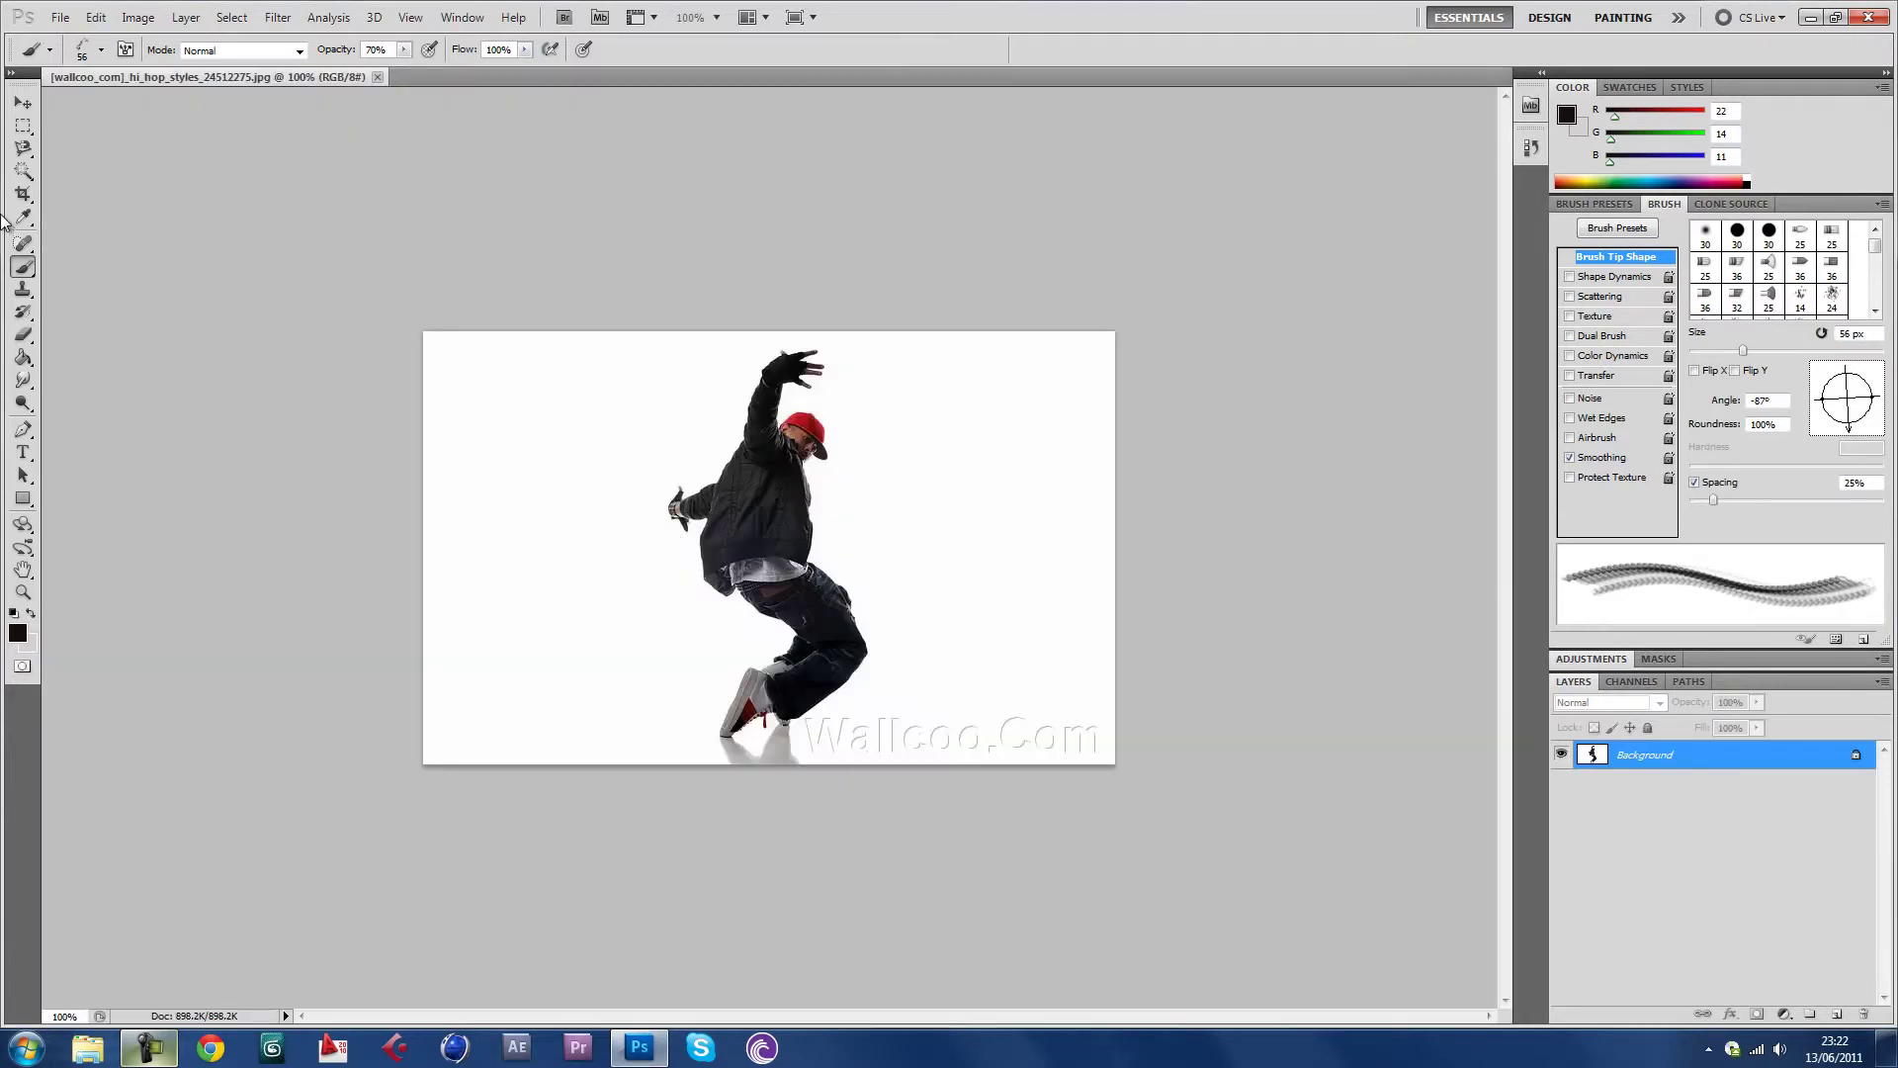
# Marquee-select the Wallcoo.Com watermark beside the dancer's feet and set the foreground color to pure white
pyautogui.click(23, 126)
pyautogui.moveTo(1120, 769); pyautogui.dragTo(804, 715)
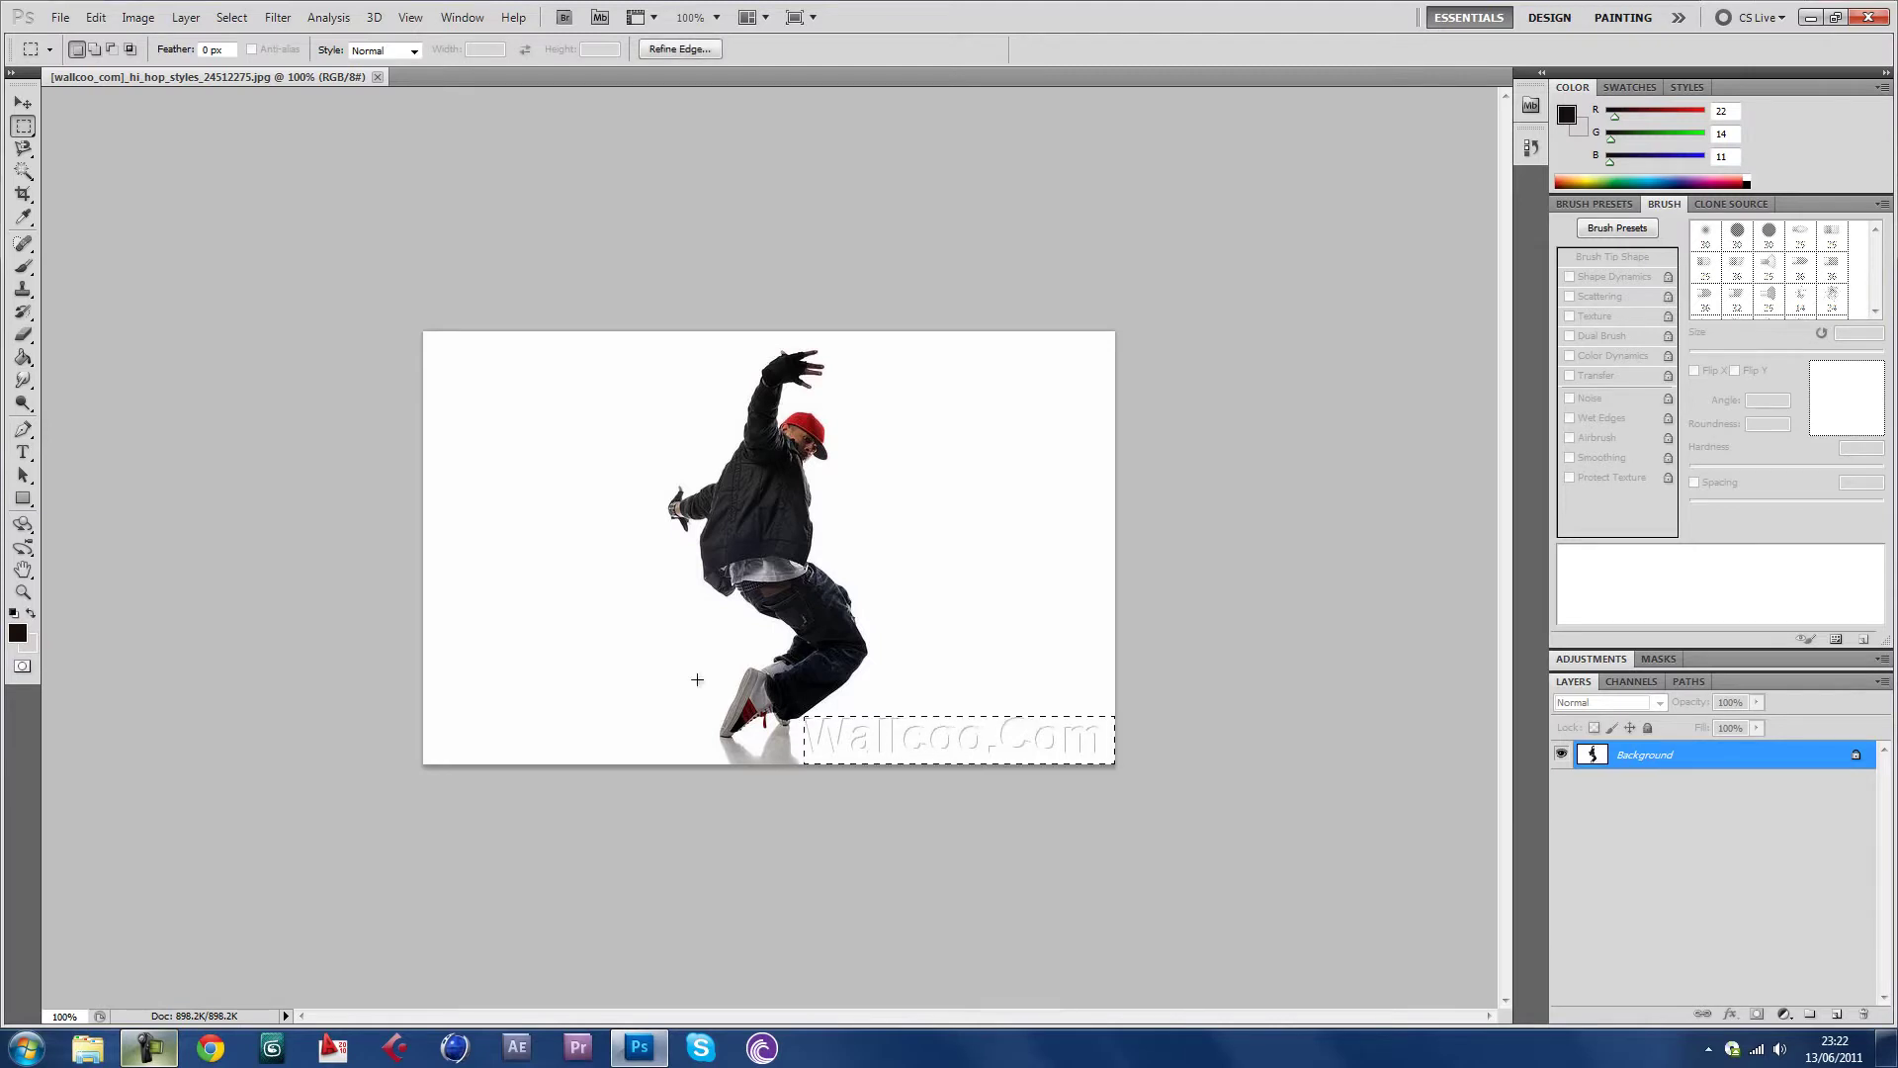
pyautogui.click(17, 633)
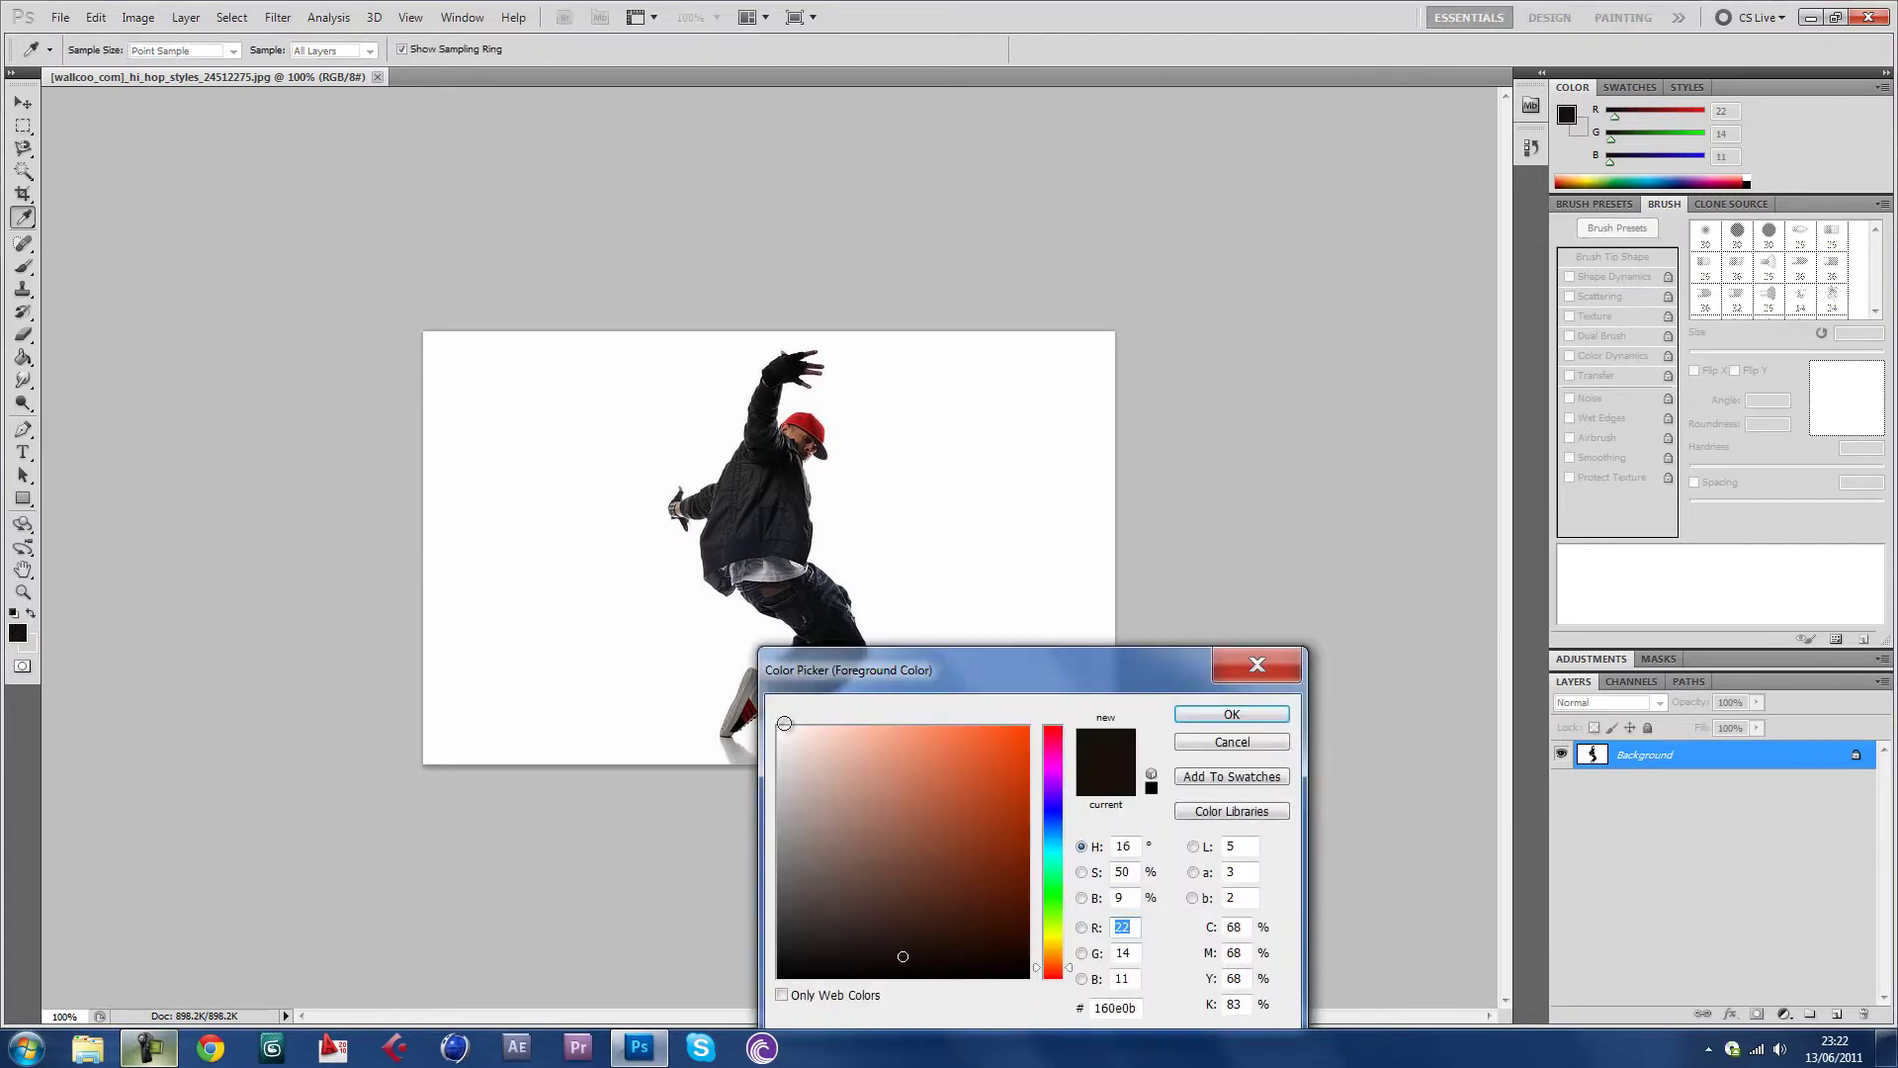
pyautogui.click(786, 725)
pyautogui.click(1231, 714)
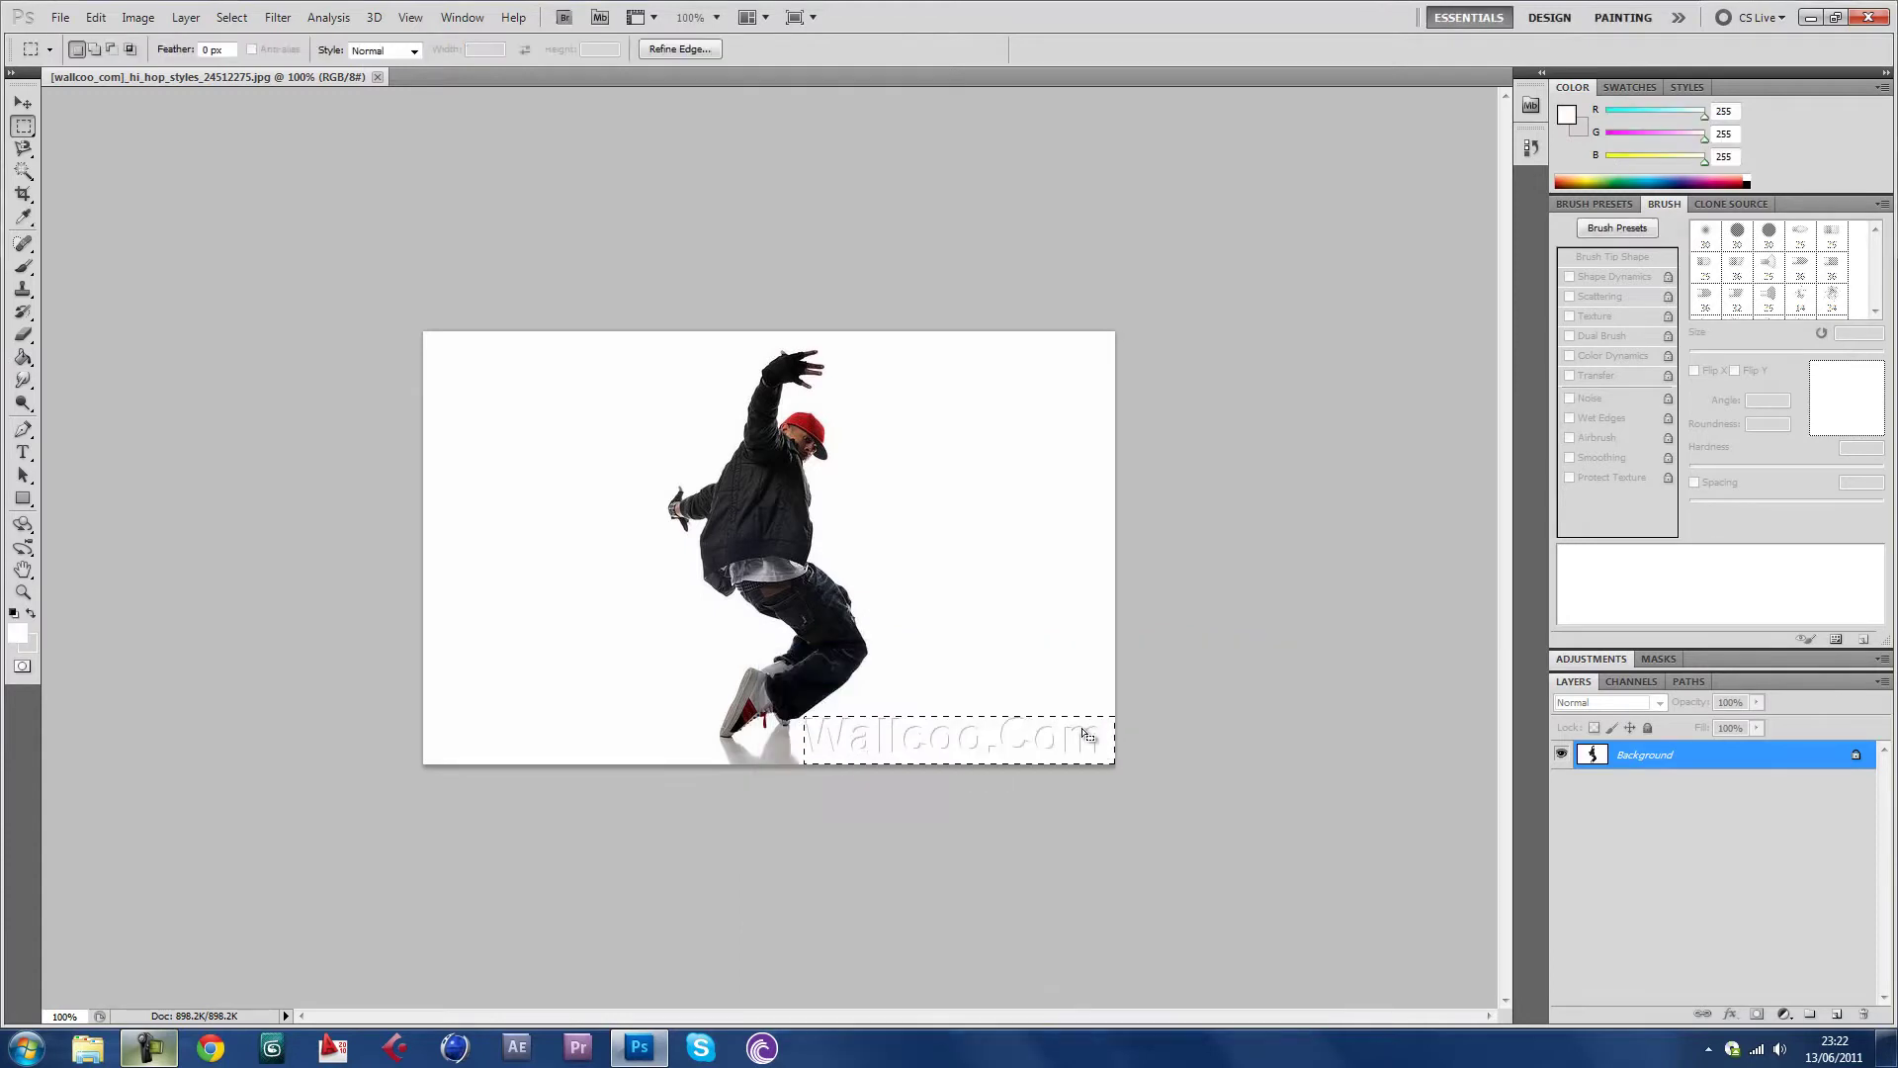
# Fill the selected watermark area with the white foreground color and deselect it
pyautogui.hotkey('shift', 'F5')
pyautogui.press('Return')
pyautogui.hotkey('ctrl', 'd')
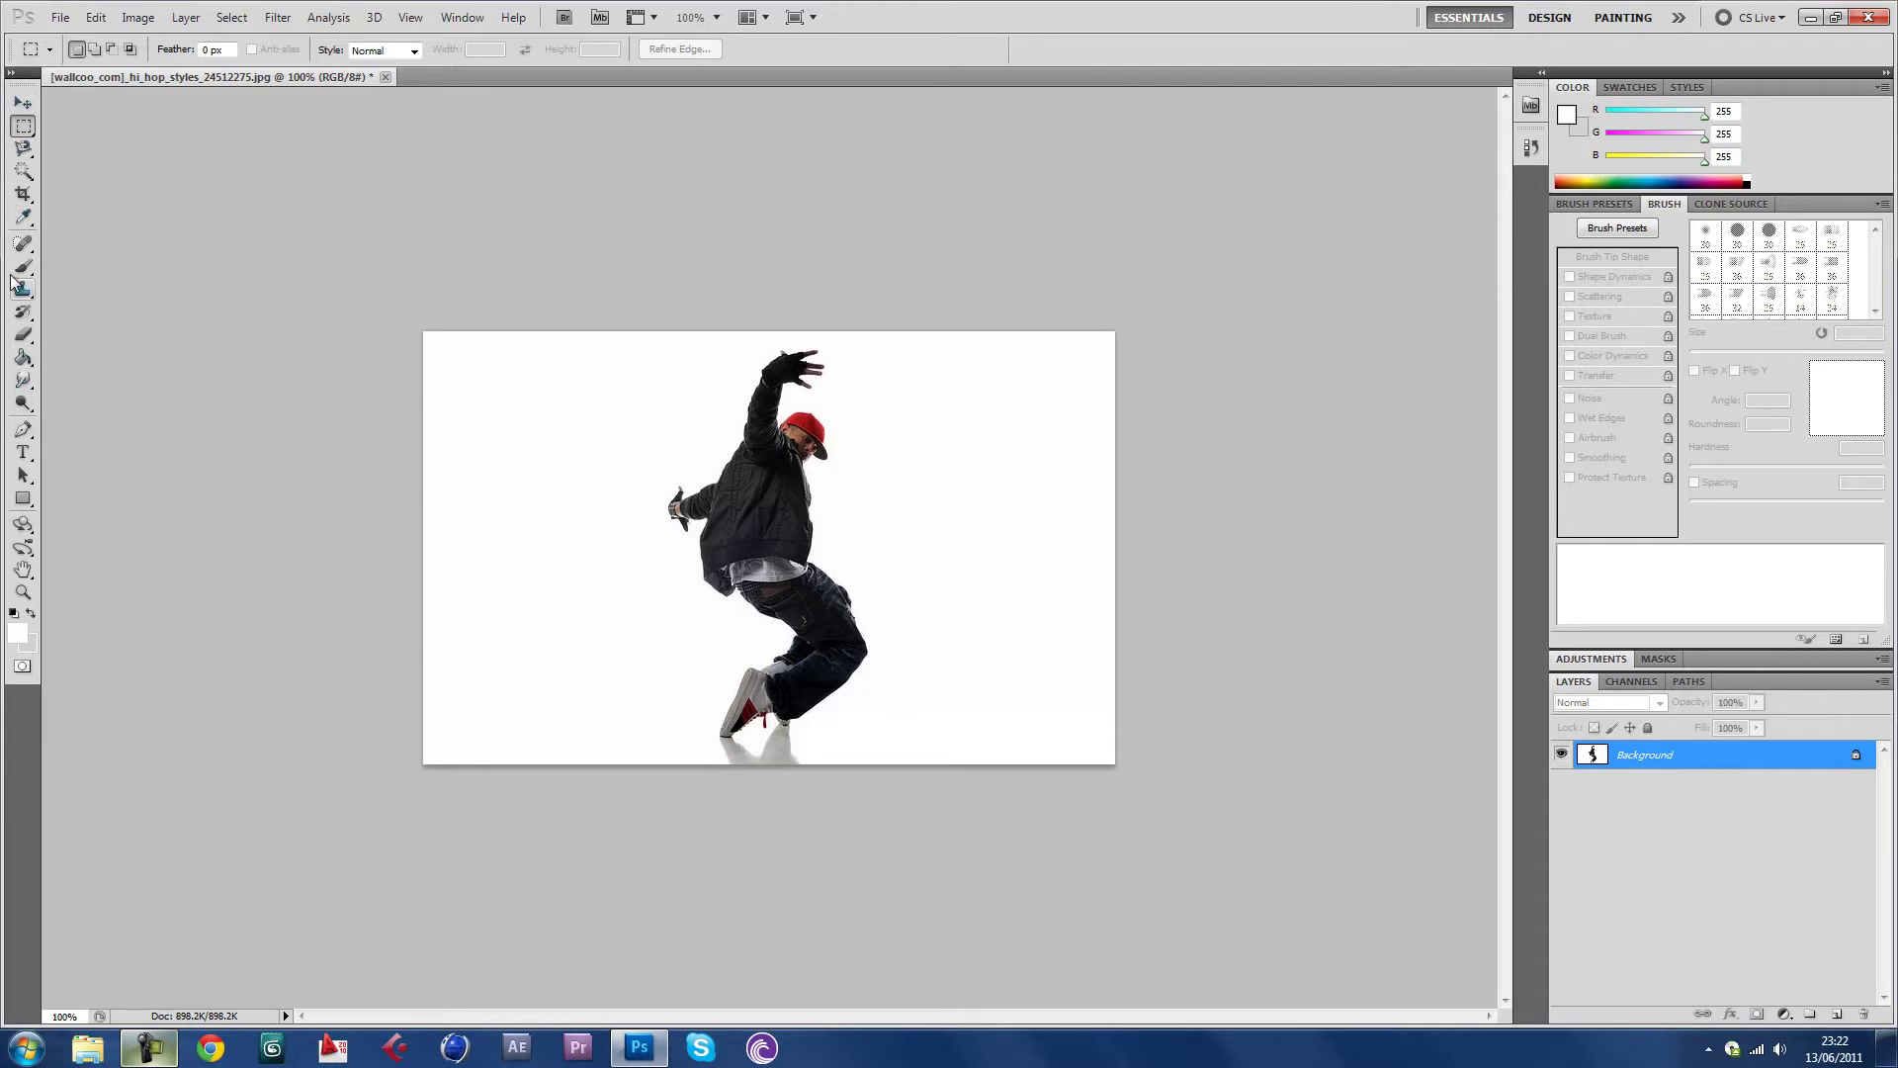
# Try smudging the dancer's back, legs and shoe using the 21 px scattered brush at 30% strength, then step back through the strokes
pyautogui.click(25, 381)
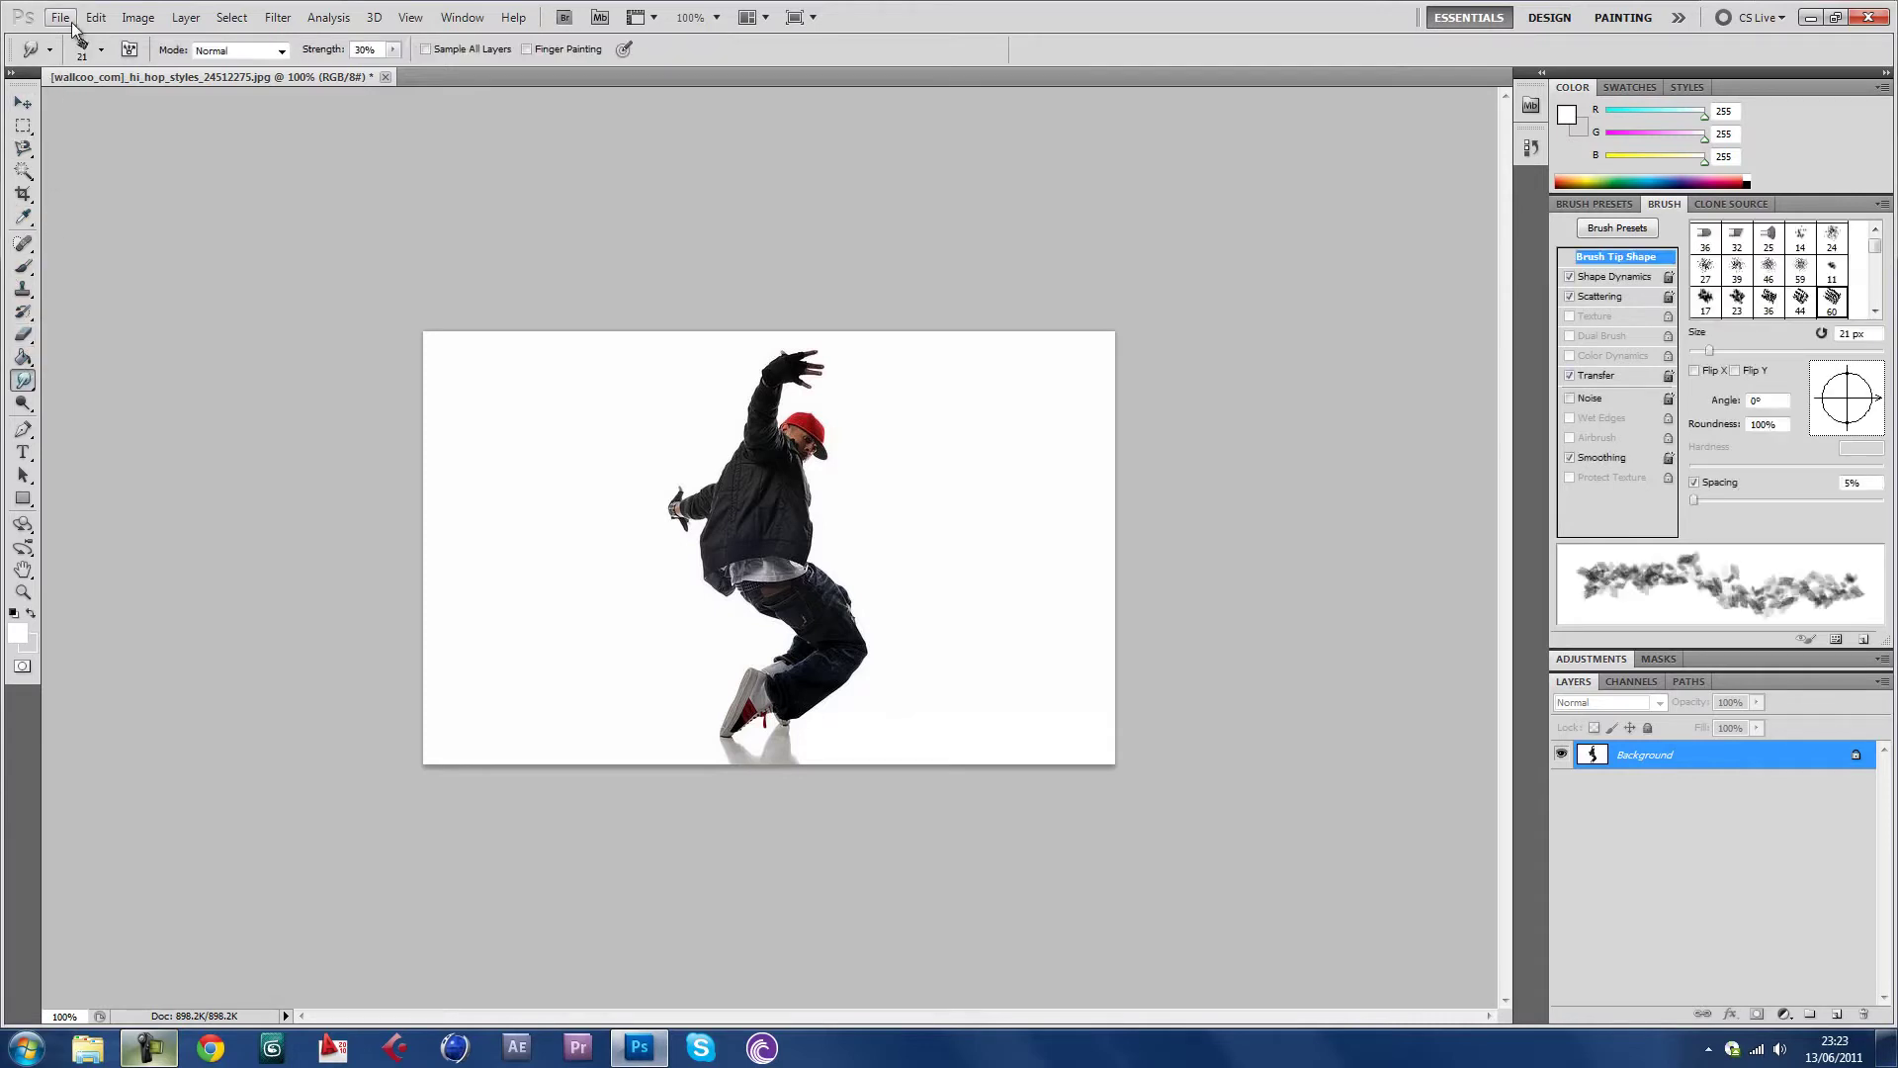
pyautogui.click(101, 51)
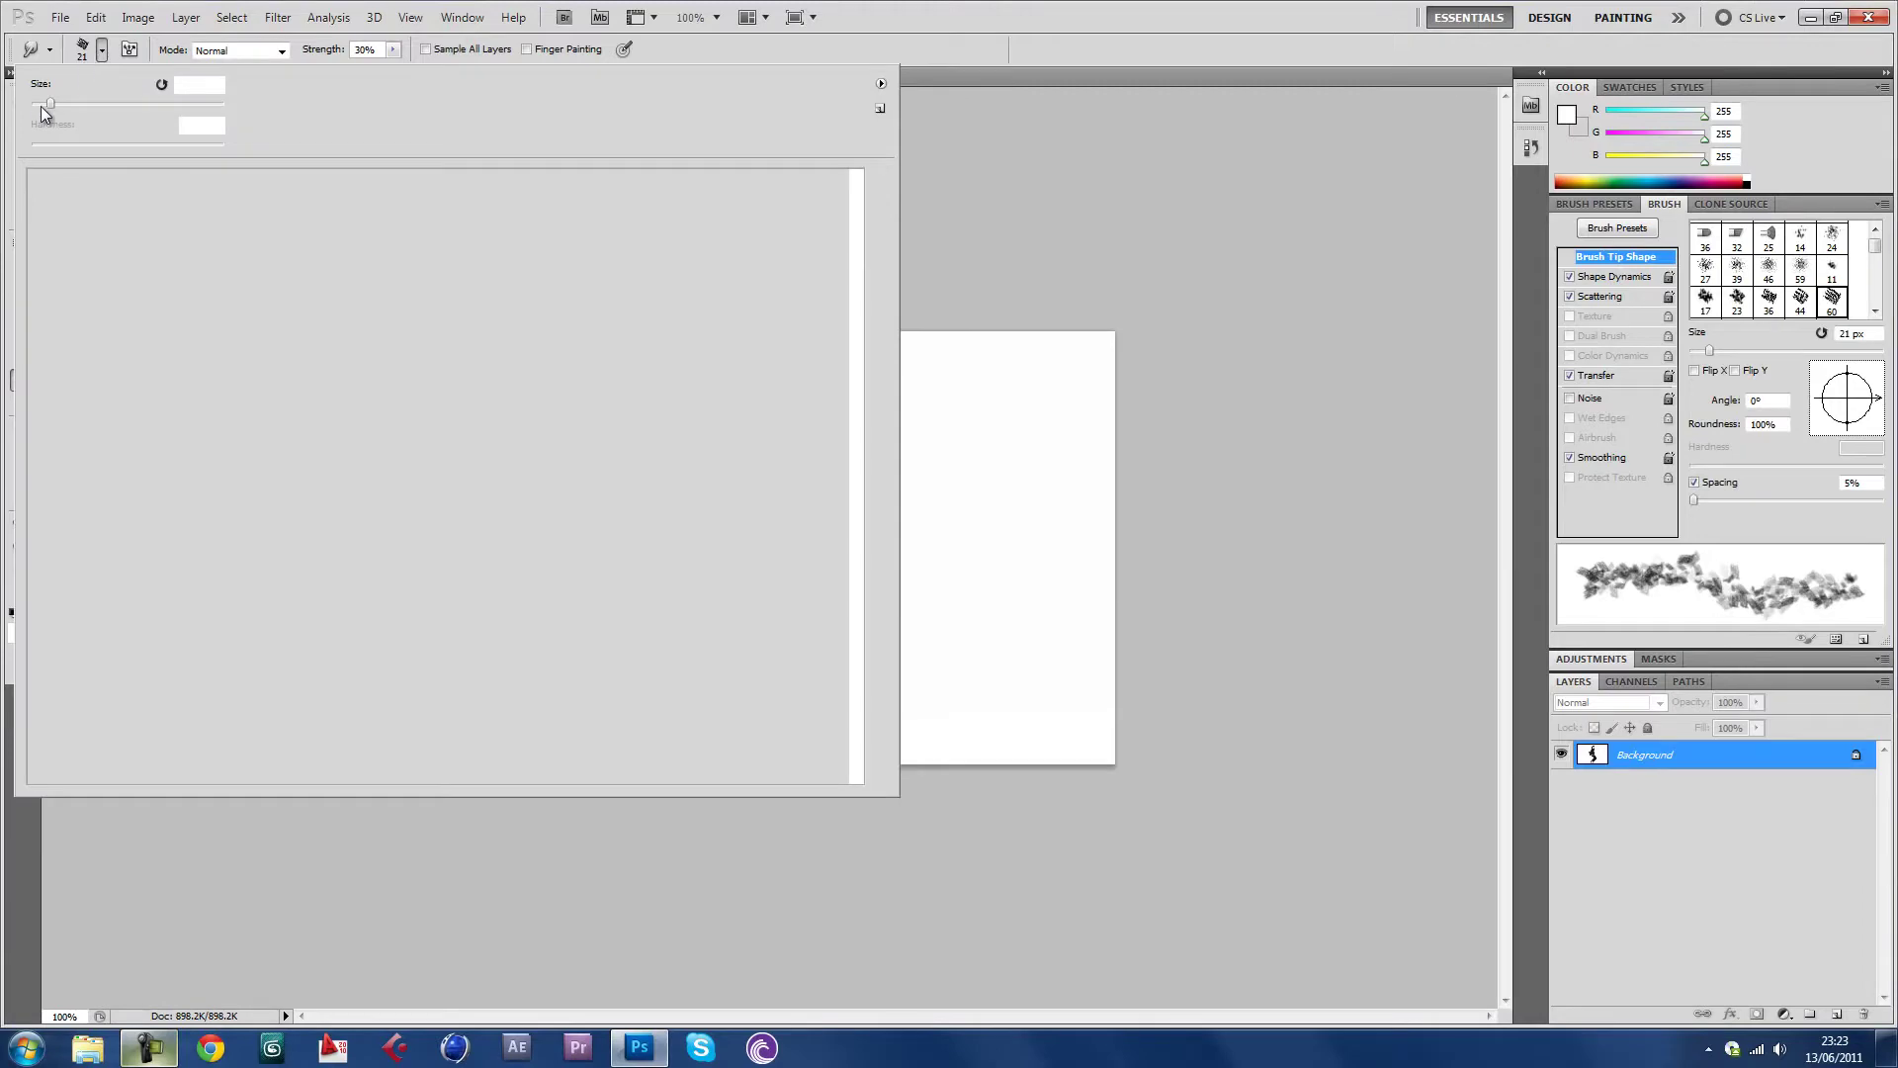
pyautogui.press('Return')
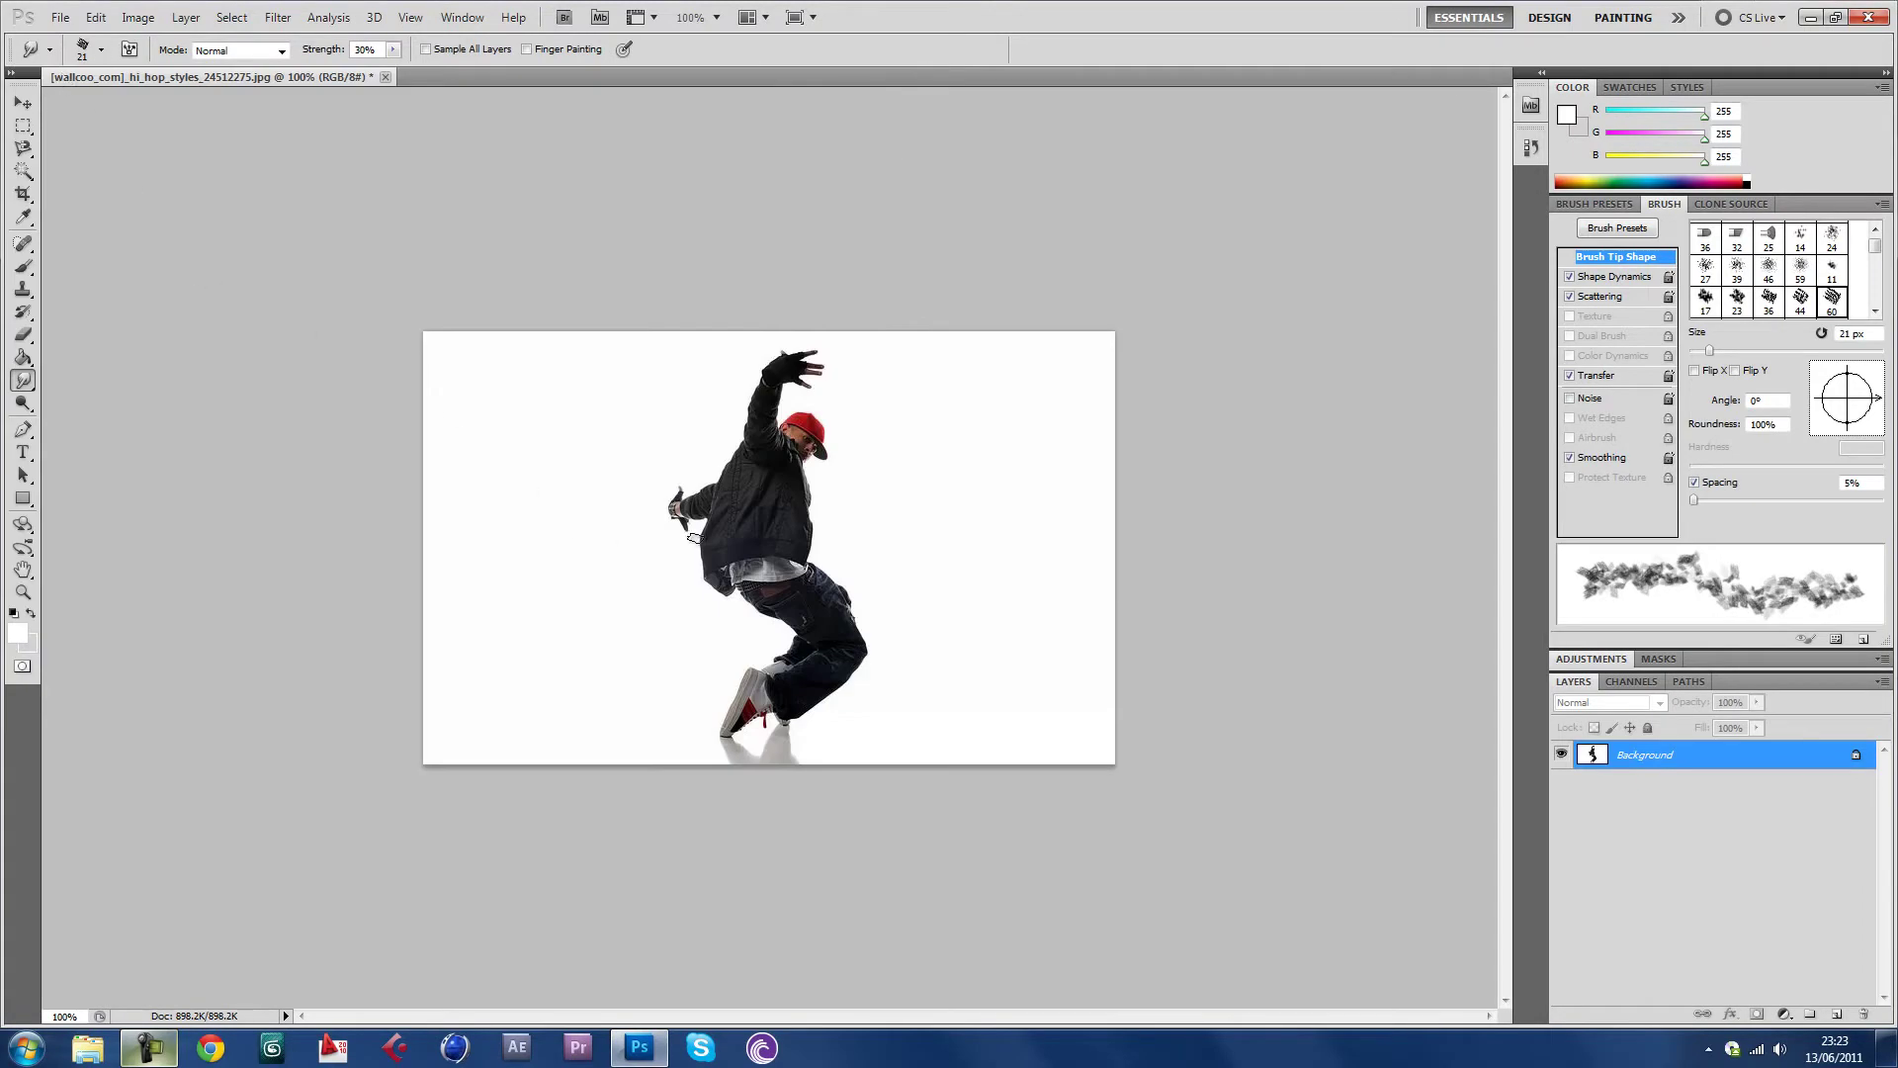
pyautogui.moveTo(695, 538)
pyautogui.mouseDown()
pyautogui.moveTo(723, 575)
pyautogui.moveTo(753, 548)
pyautogui.moveTo(746, 635)
pyautogui.moveTo(776, 613)
pyautogui.moveTo(776, 646)
pyautogui.moveTo(796, 651)
pyautogui.moveTo(719, 694)
pyautogui.moveTo(752, 690)
pyautogui.moveTo(738, 750)
pyautogui.mouseUp()
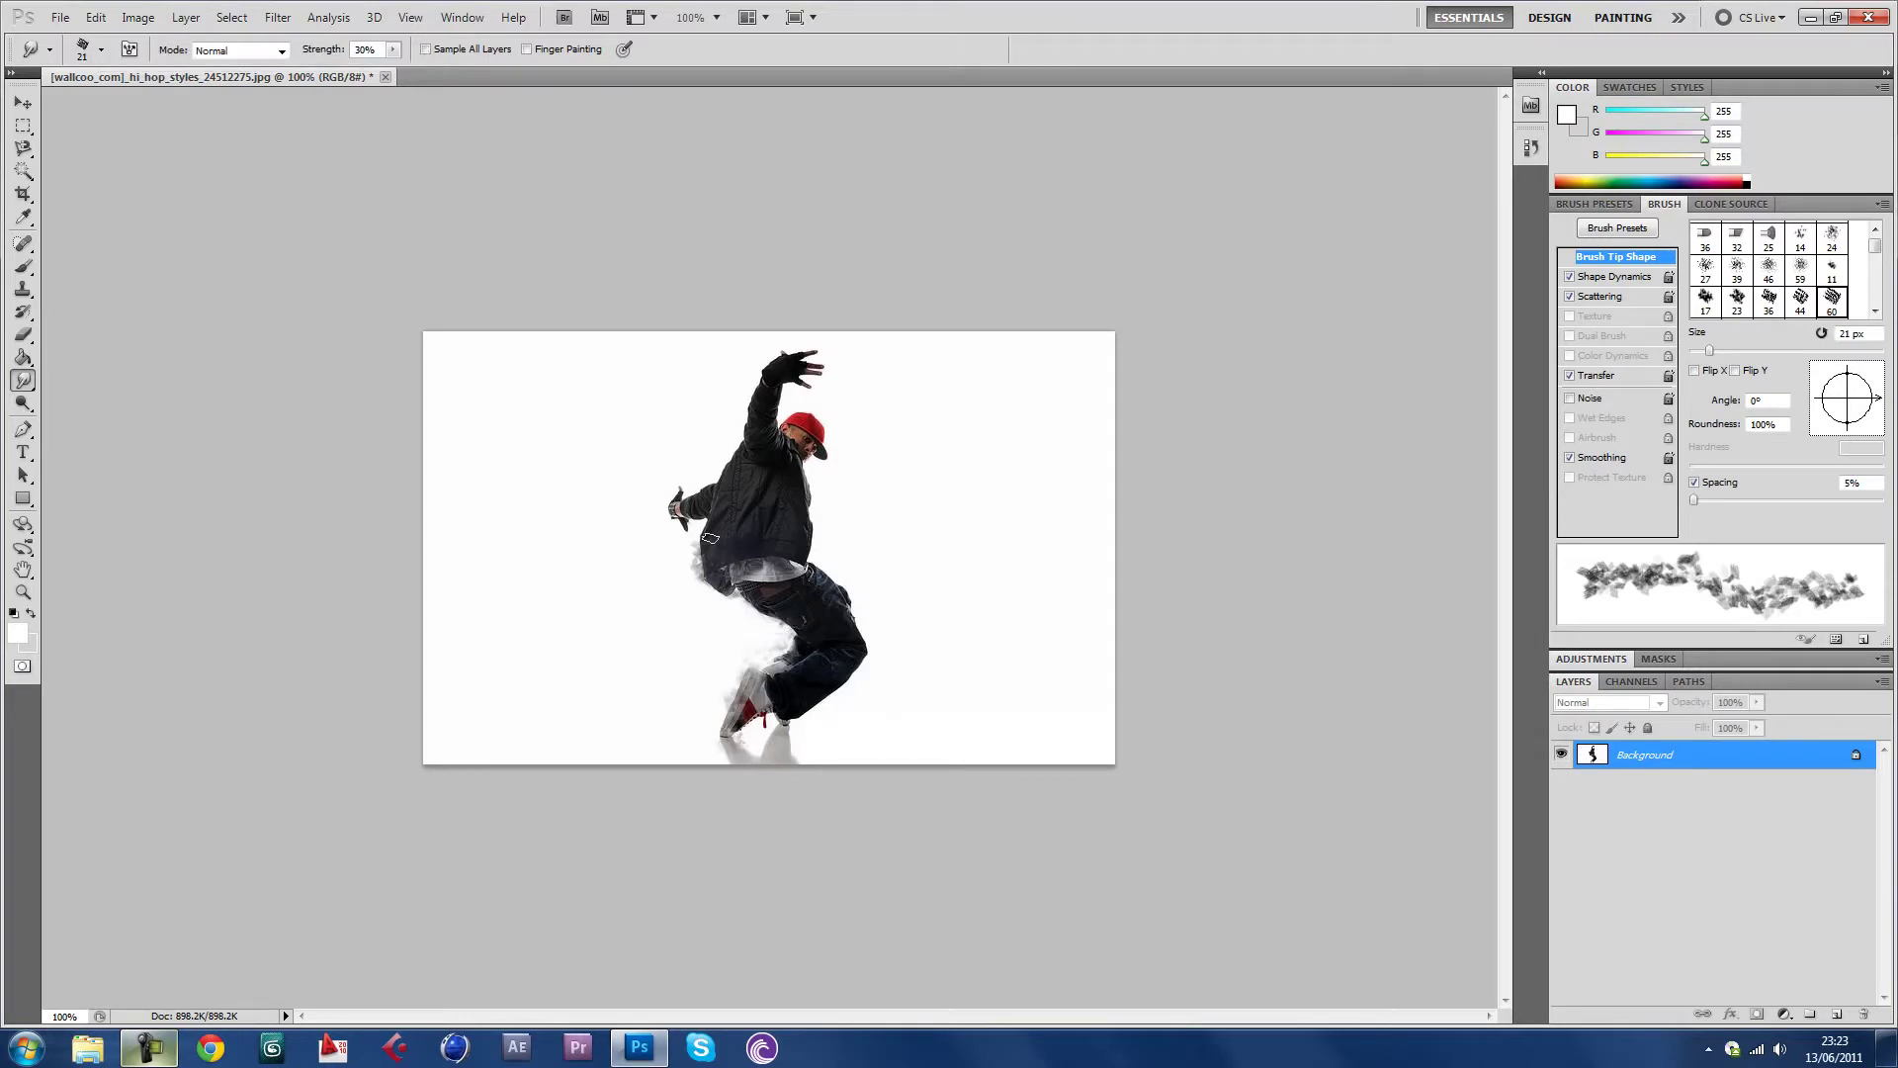
pyautogui.moveTo(677, 544); pyautogui.dragTo(753, 423)
pyautogui.press('alt')
pyautogui.press('z')
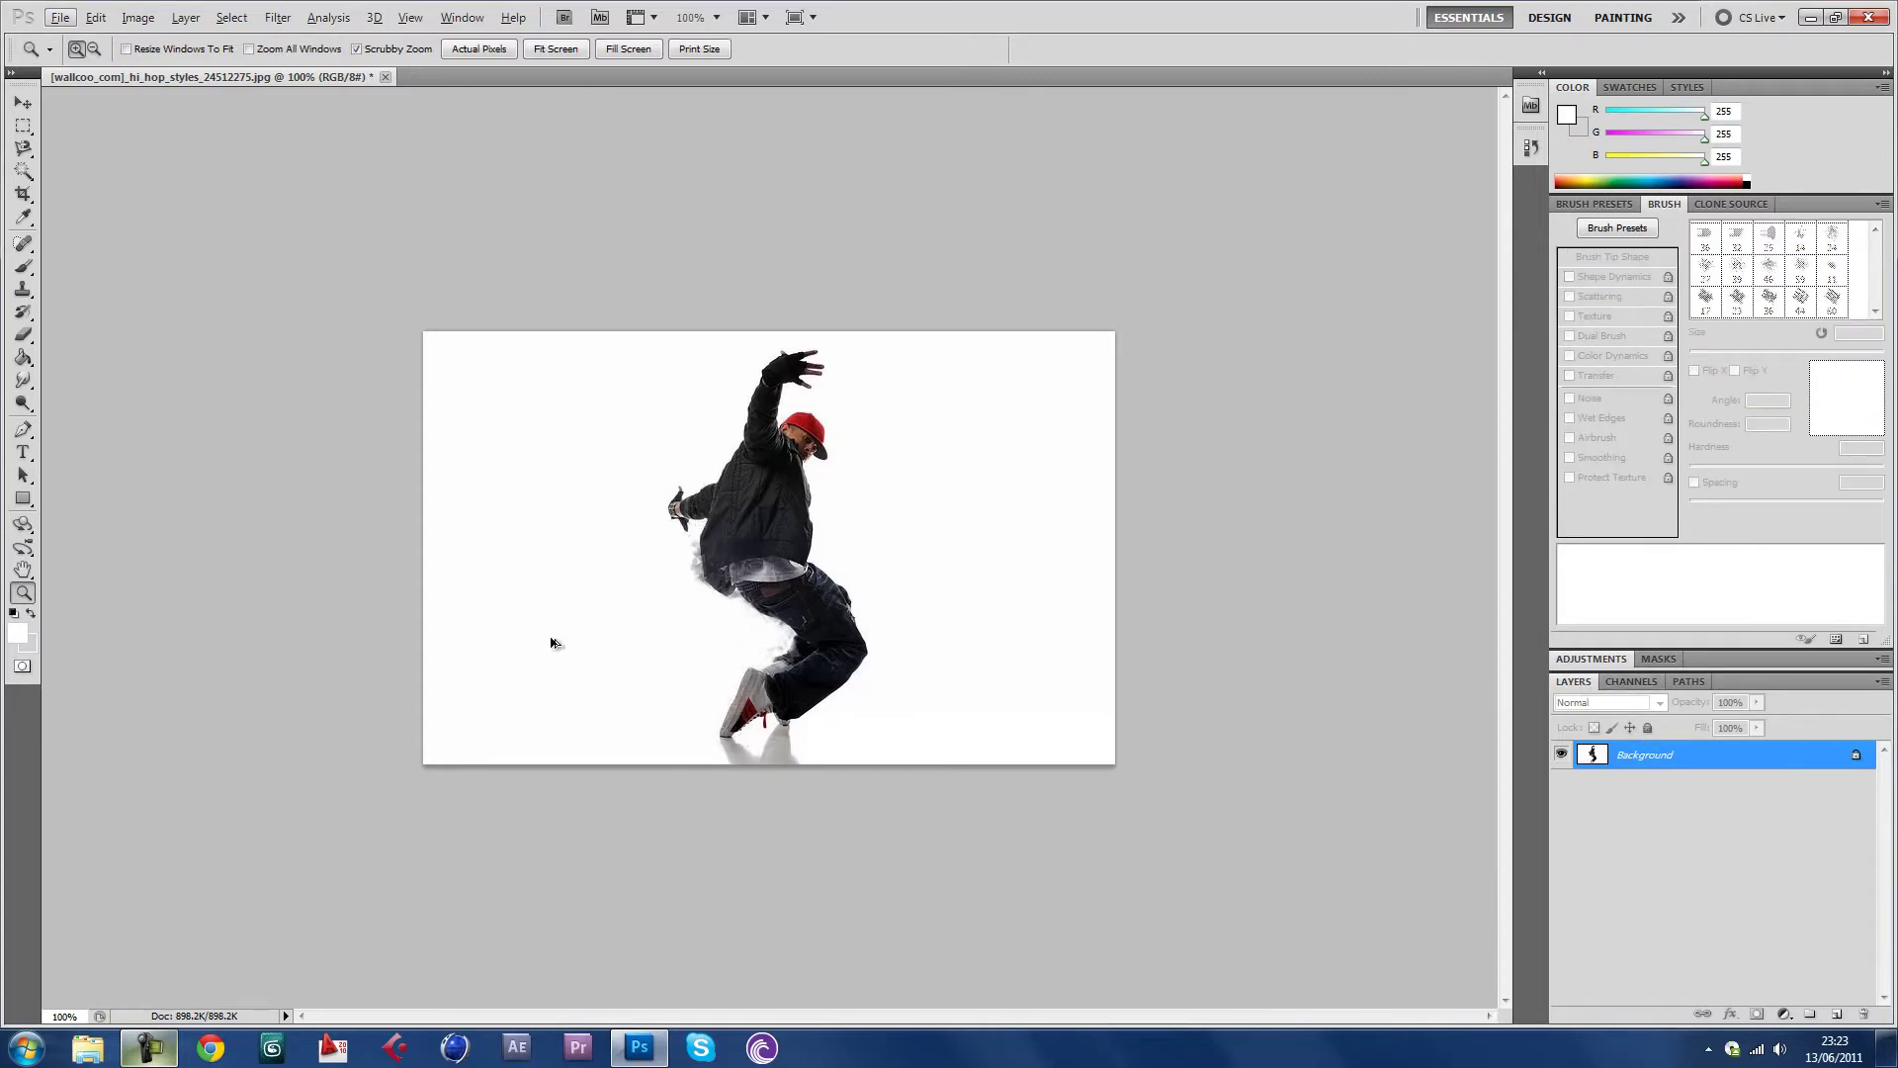
pyautogui.click(1625, 757)
pyautogui.press('alt')
pyautogui.rightClick(1636, 758)
pyautogui.click(1604, 774)
pyautogui.press('r')
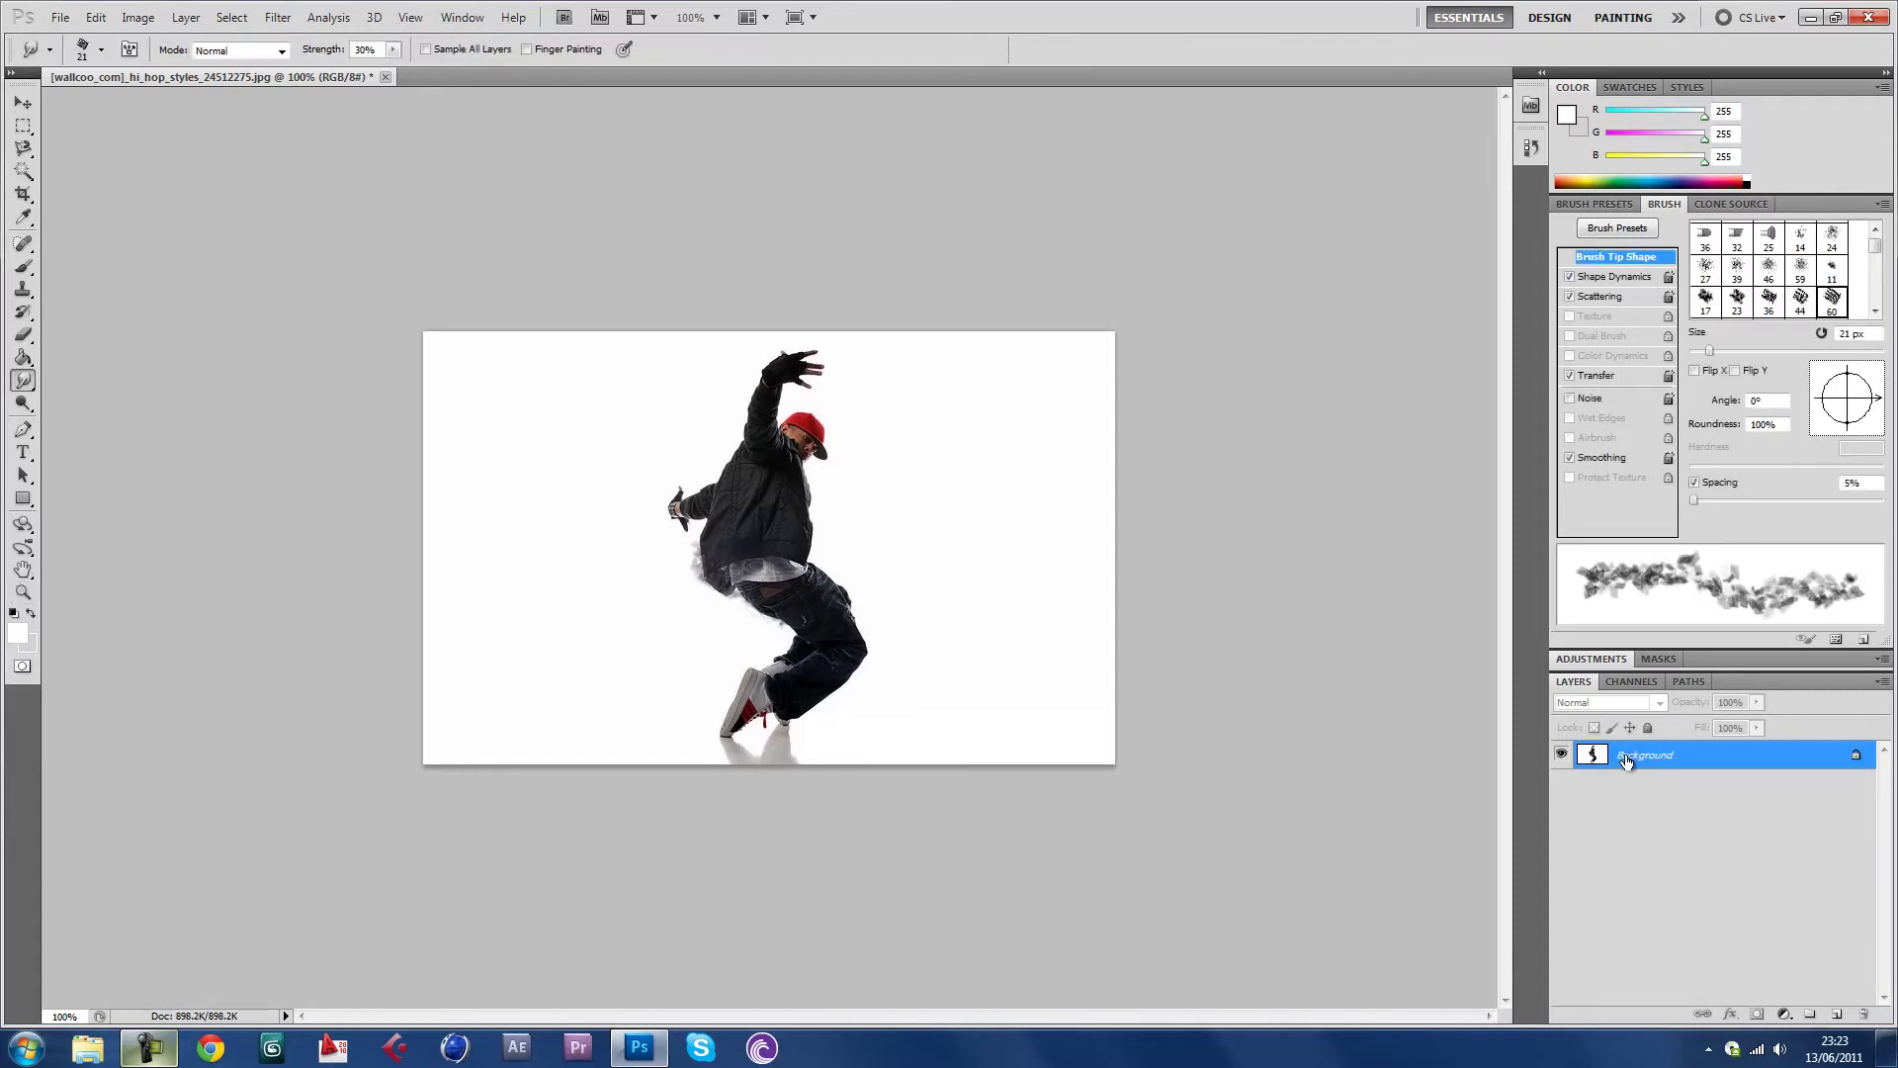
pyautogui.rightClick(1624, 762)
pyautogui.click(1607, 769)
pyautogui.rightClick(1628, 754)
pyautogui.click(1599, 764)
# Try to reload the original dancer image by opening [wallcoo_com]_hi_hop_styles_24512275 again while the edited document stays open
pyautogui.click(385, 77)
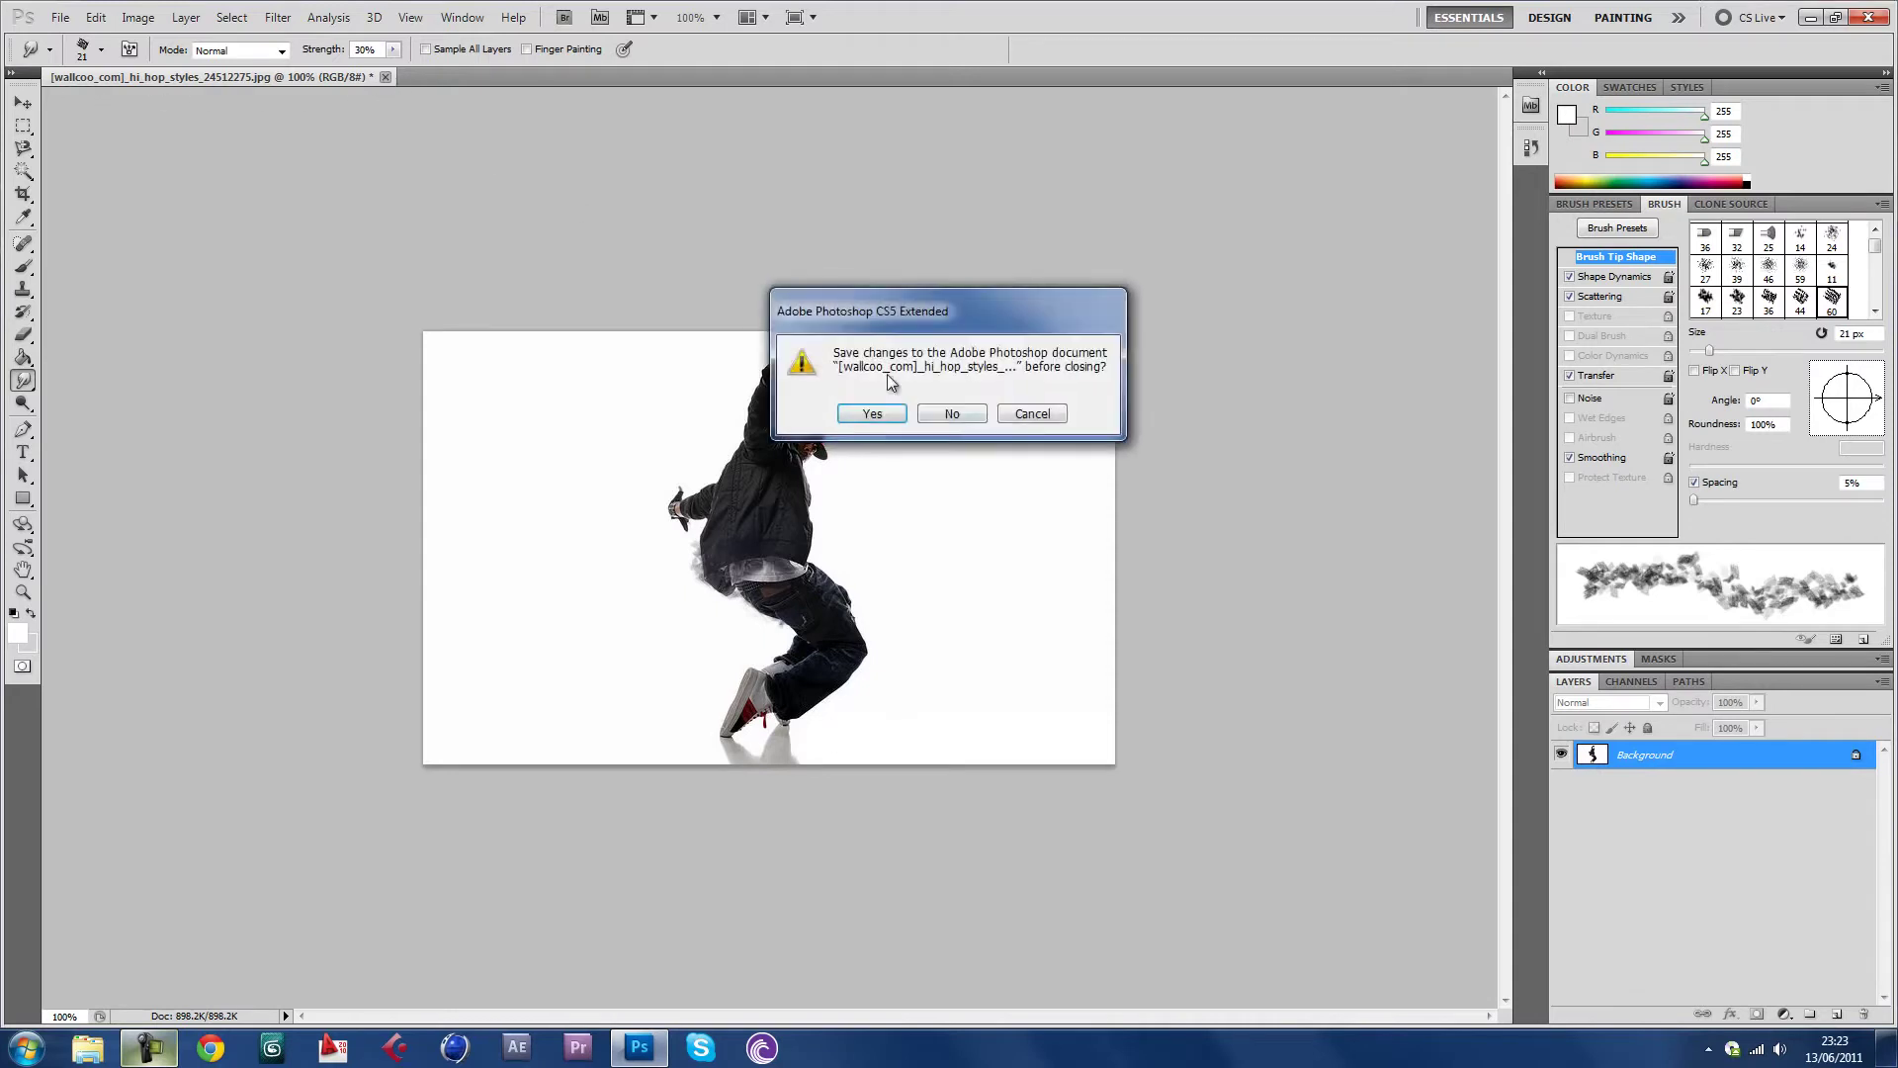
pyautogui.click(1033, 414)
pyautogui.click(59, 17)
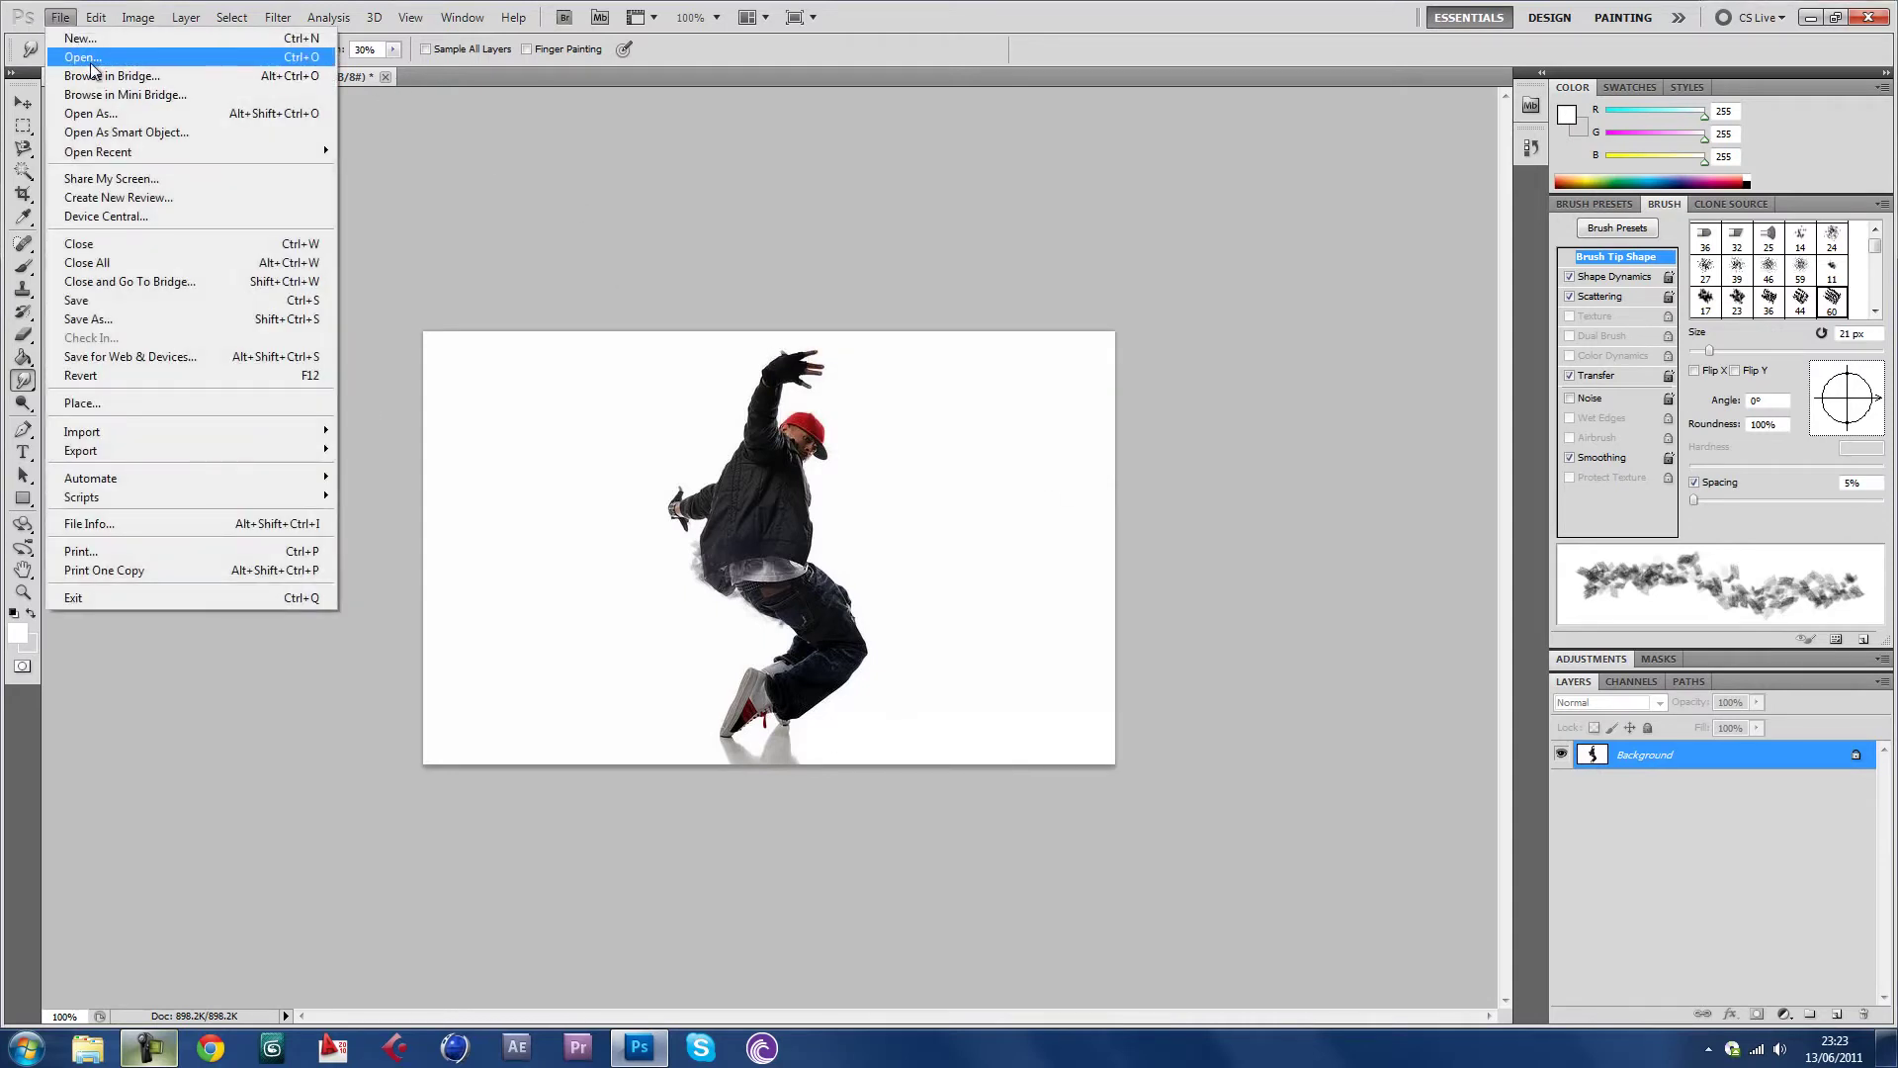
pyautogui.click(91, 57)
pyautogui.click(704, 603)
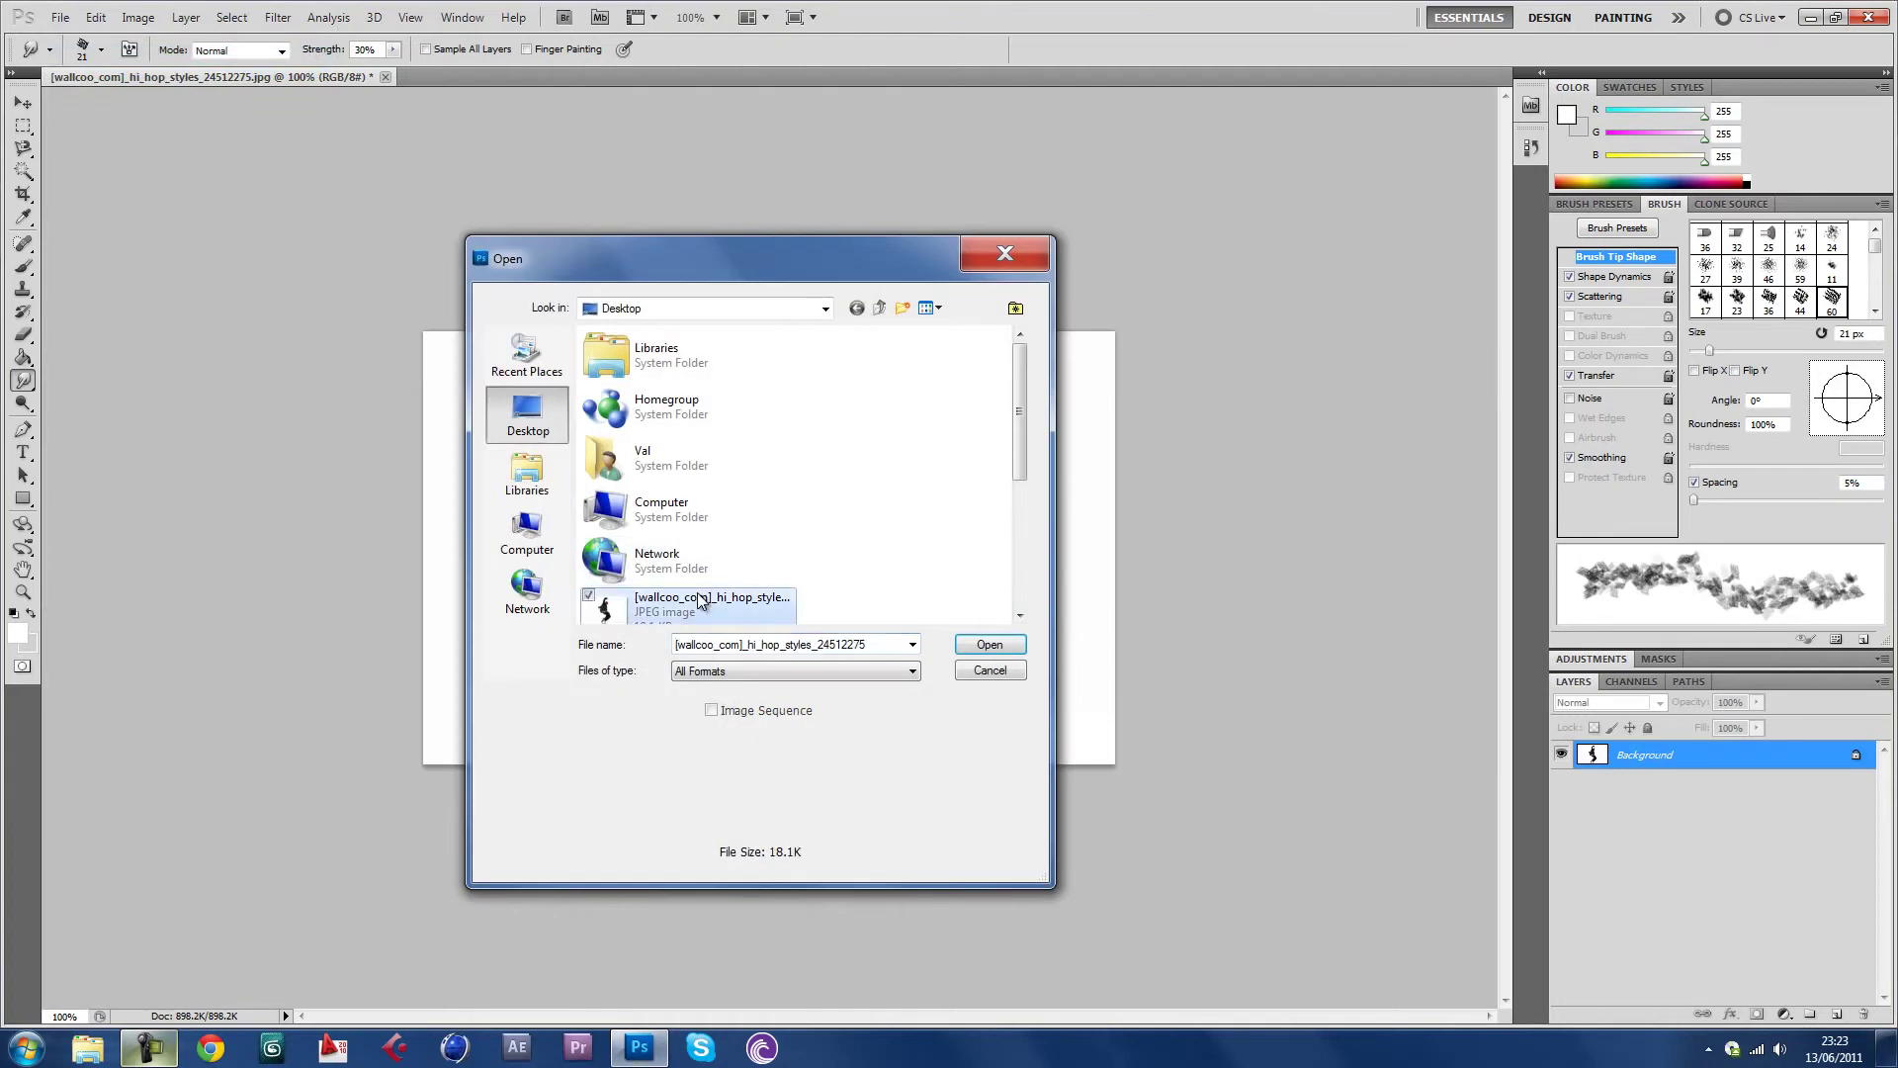
pyautogui.click(990, 643)
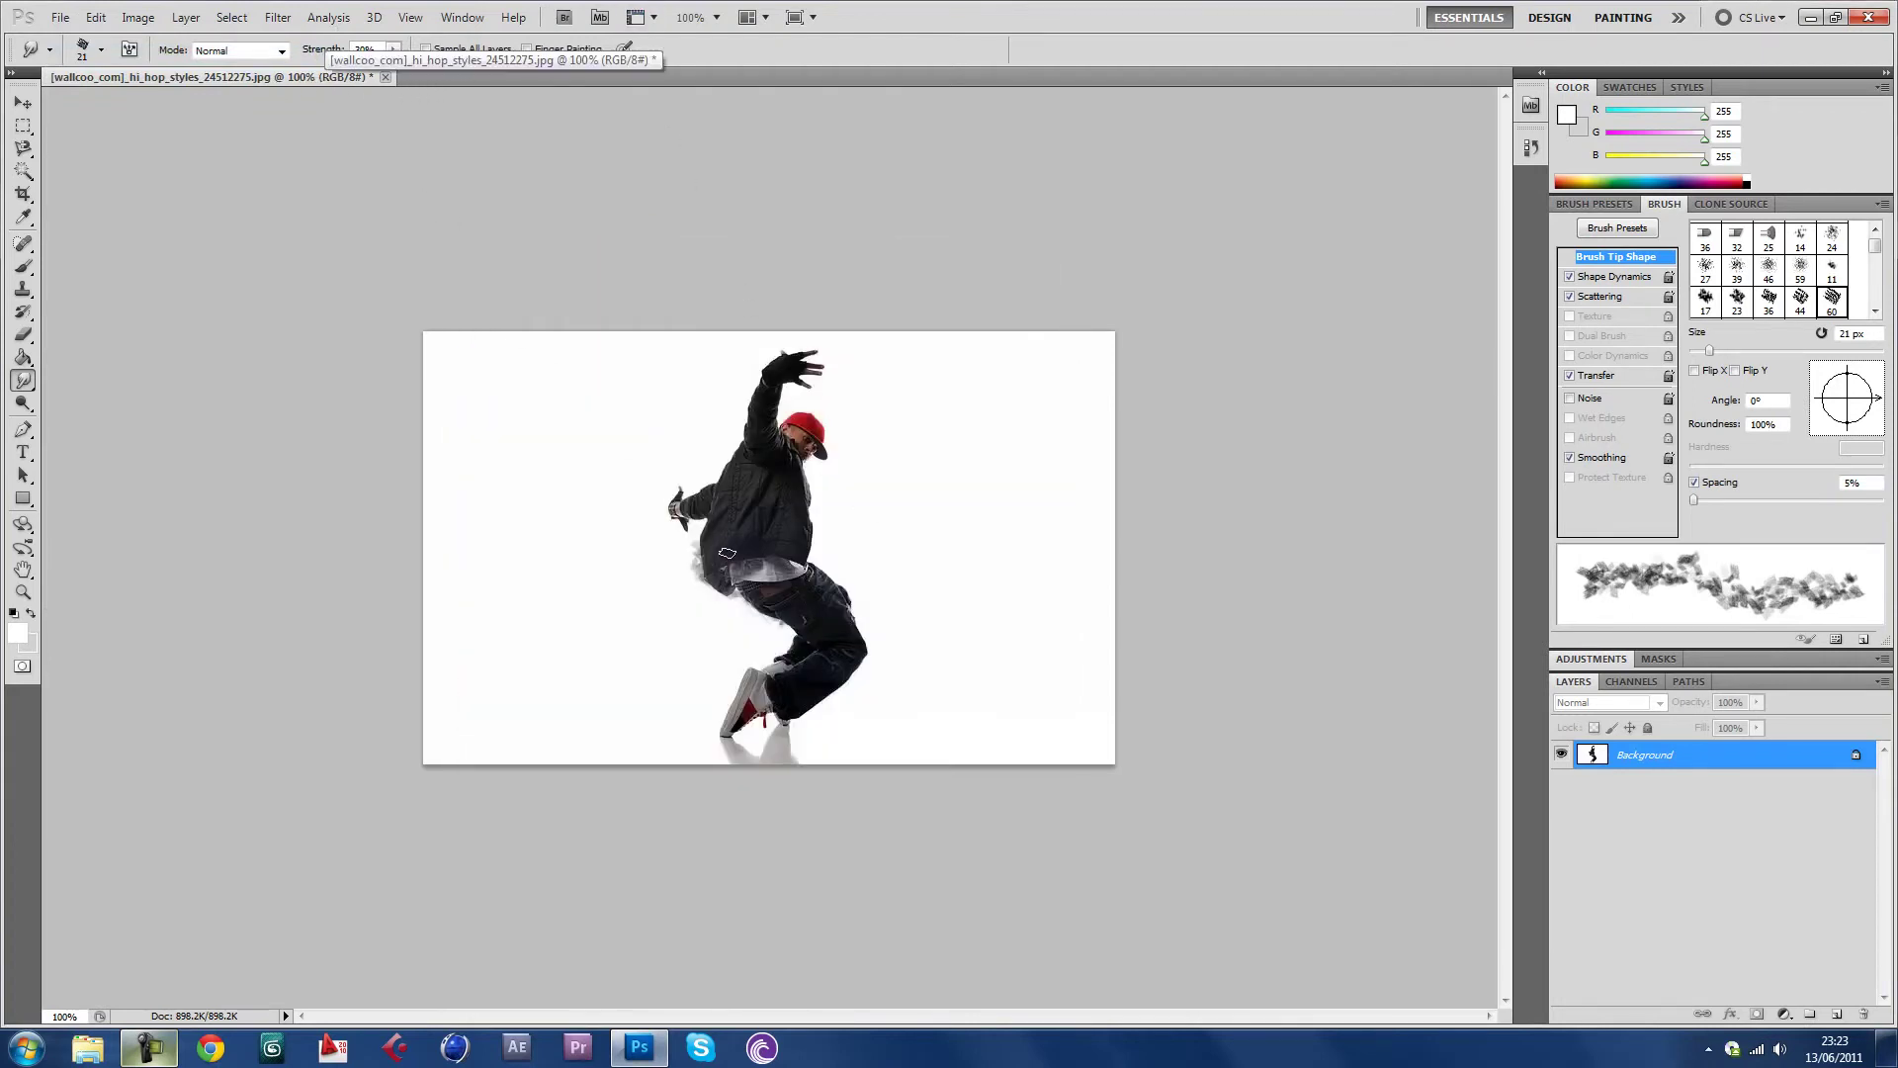
# Close the edited dancer image without saving and reopen the original [wallcoo_com]_hi_hop_styles_24512275 from the Desktop
pyautogui.click(384, 78)
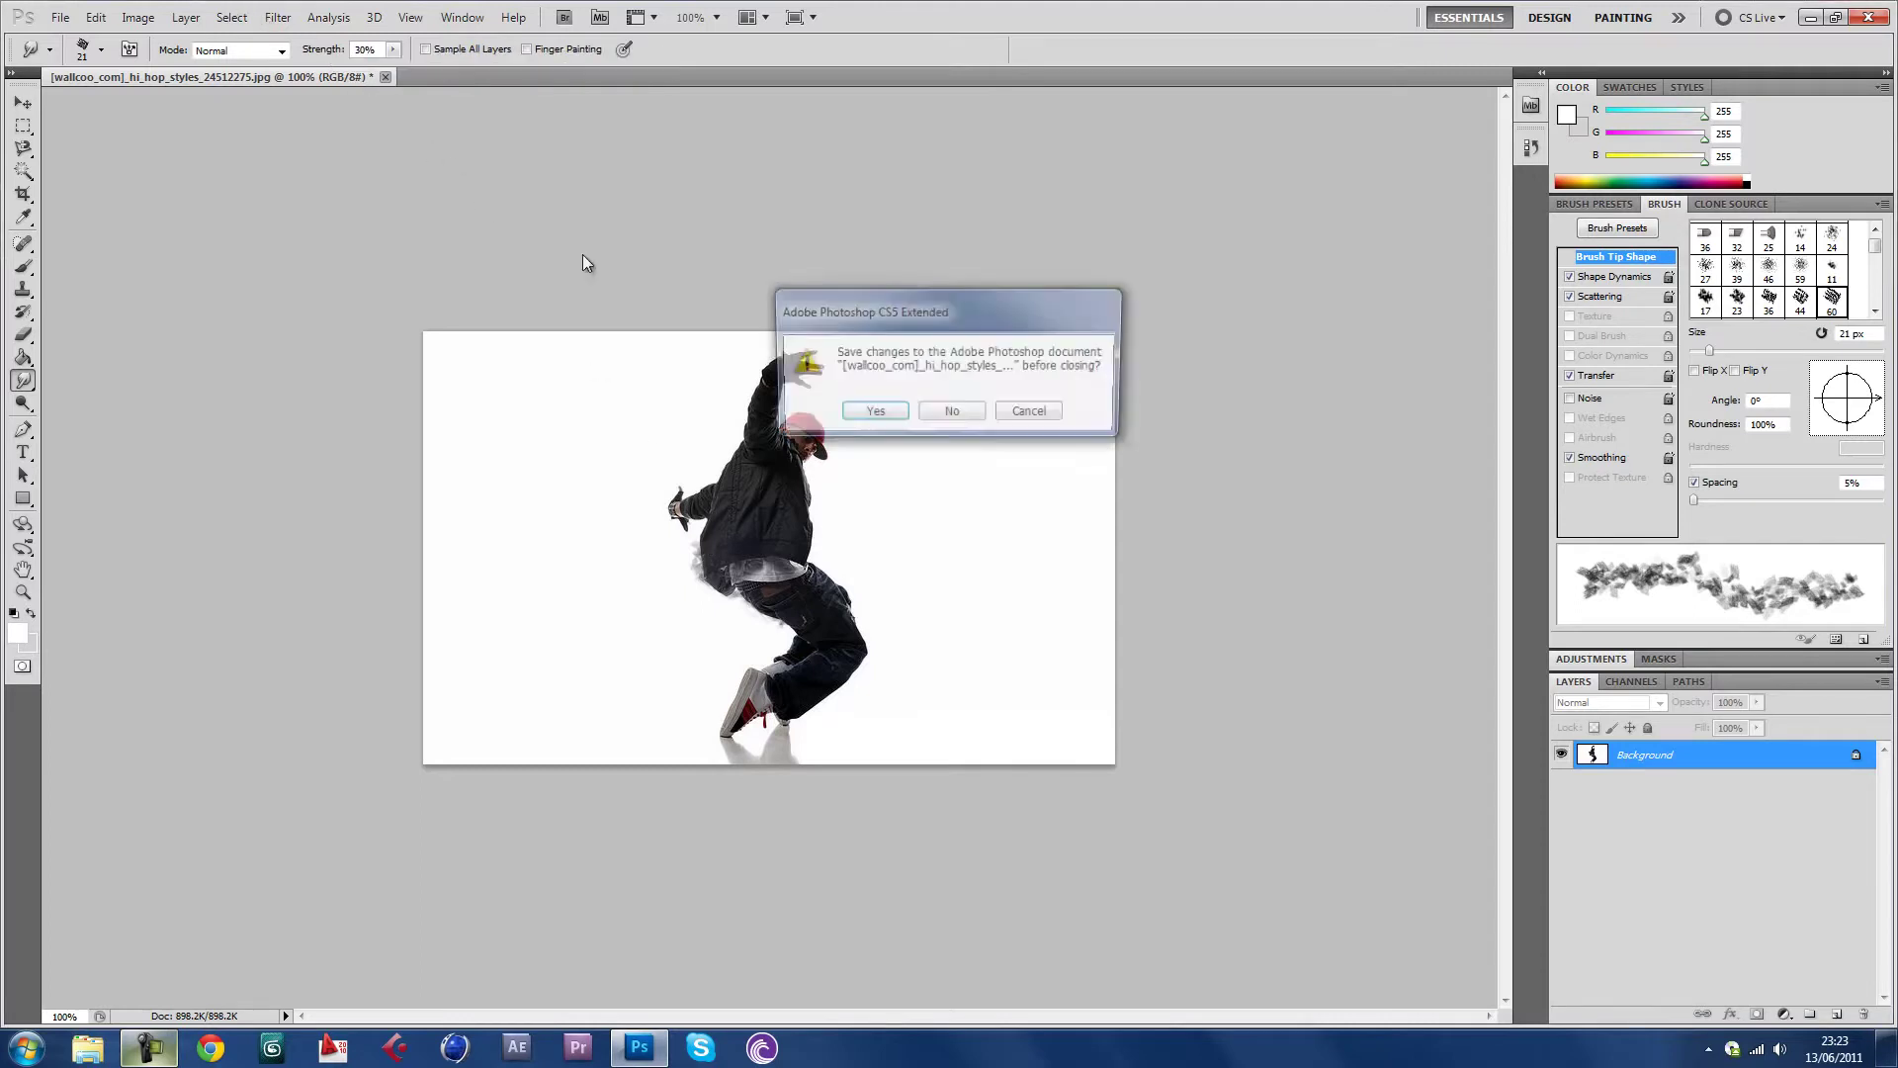
pyautogui.click(964, 413)
pyautogui.click(62, 18)
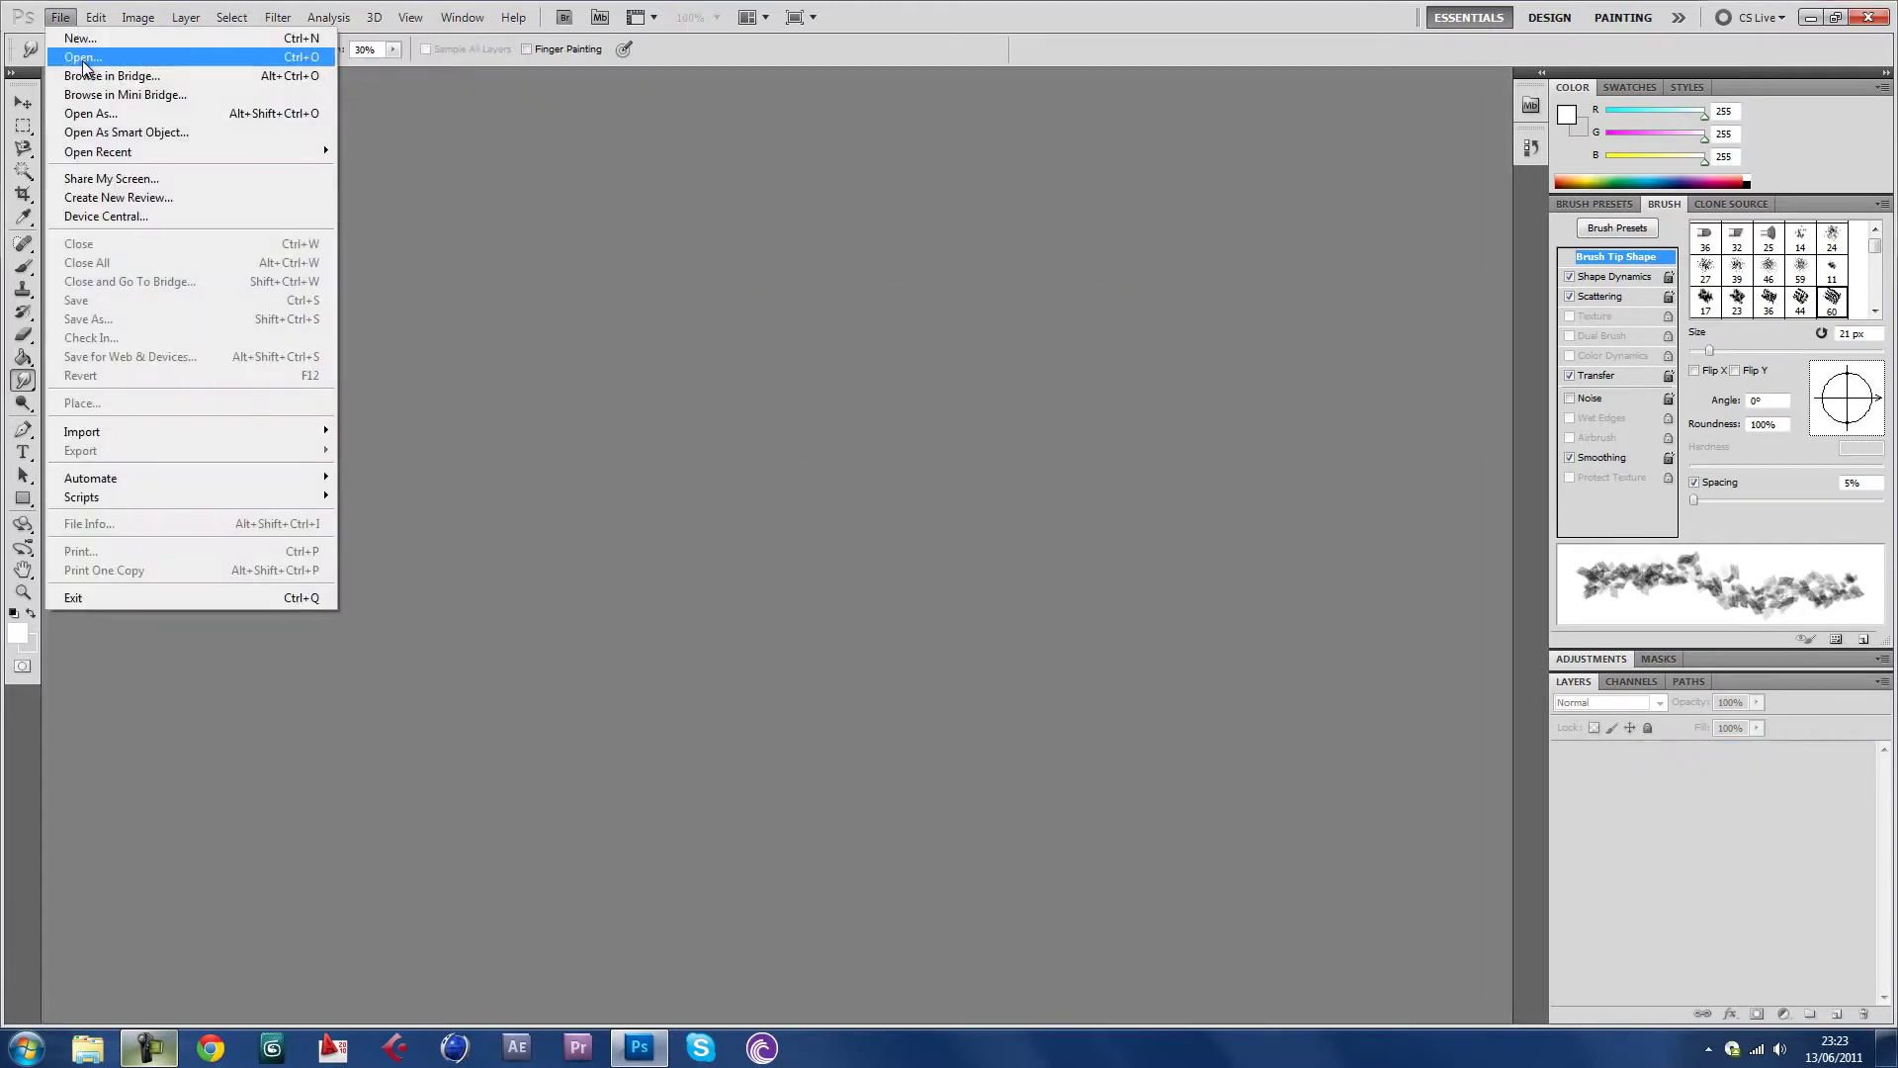
pyautogui.click(89, 53)
pyautogui.click(704, 604)
pyautogui.click(975, 644)
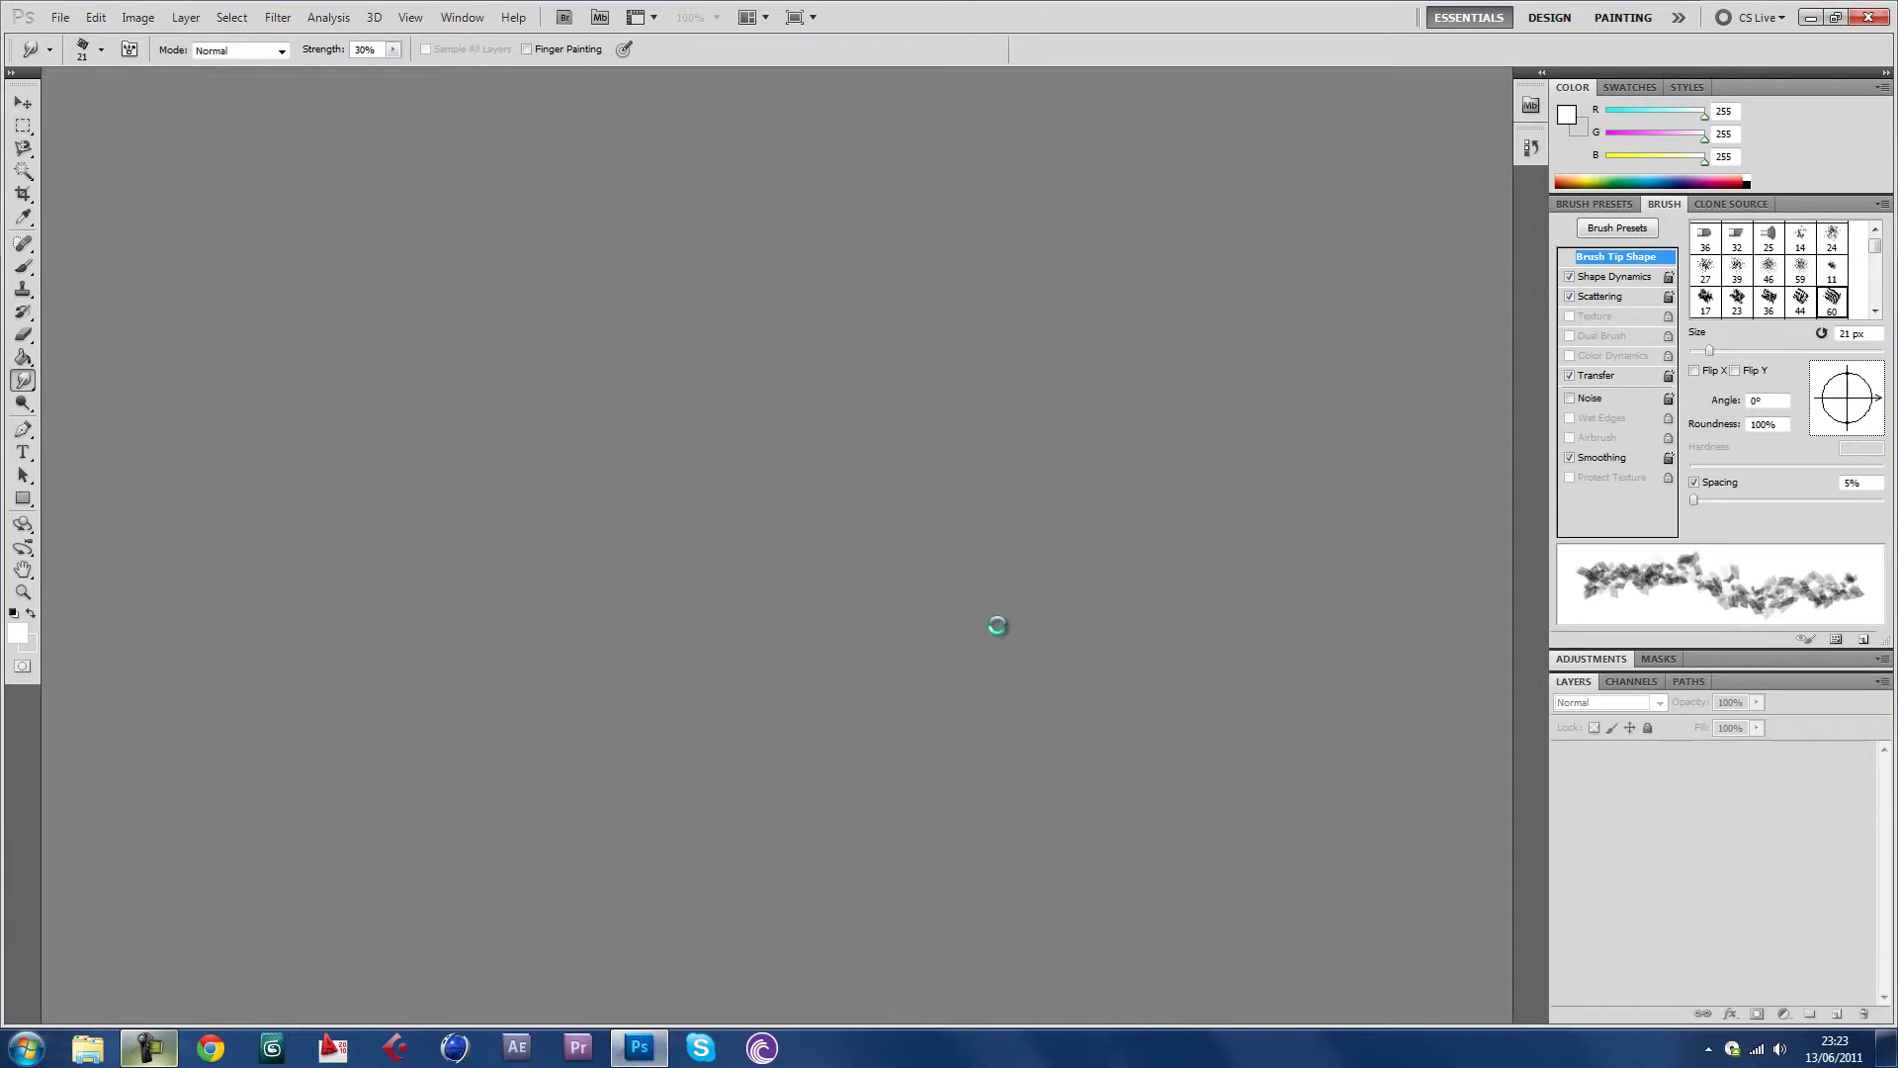
# Cover the Wallcoo.Com watermark by filling a rectangular selection around it with white, then deselect
pyautogui.click(23, 126)
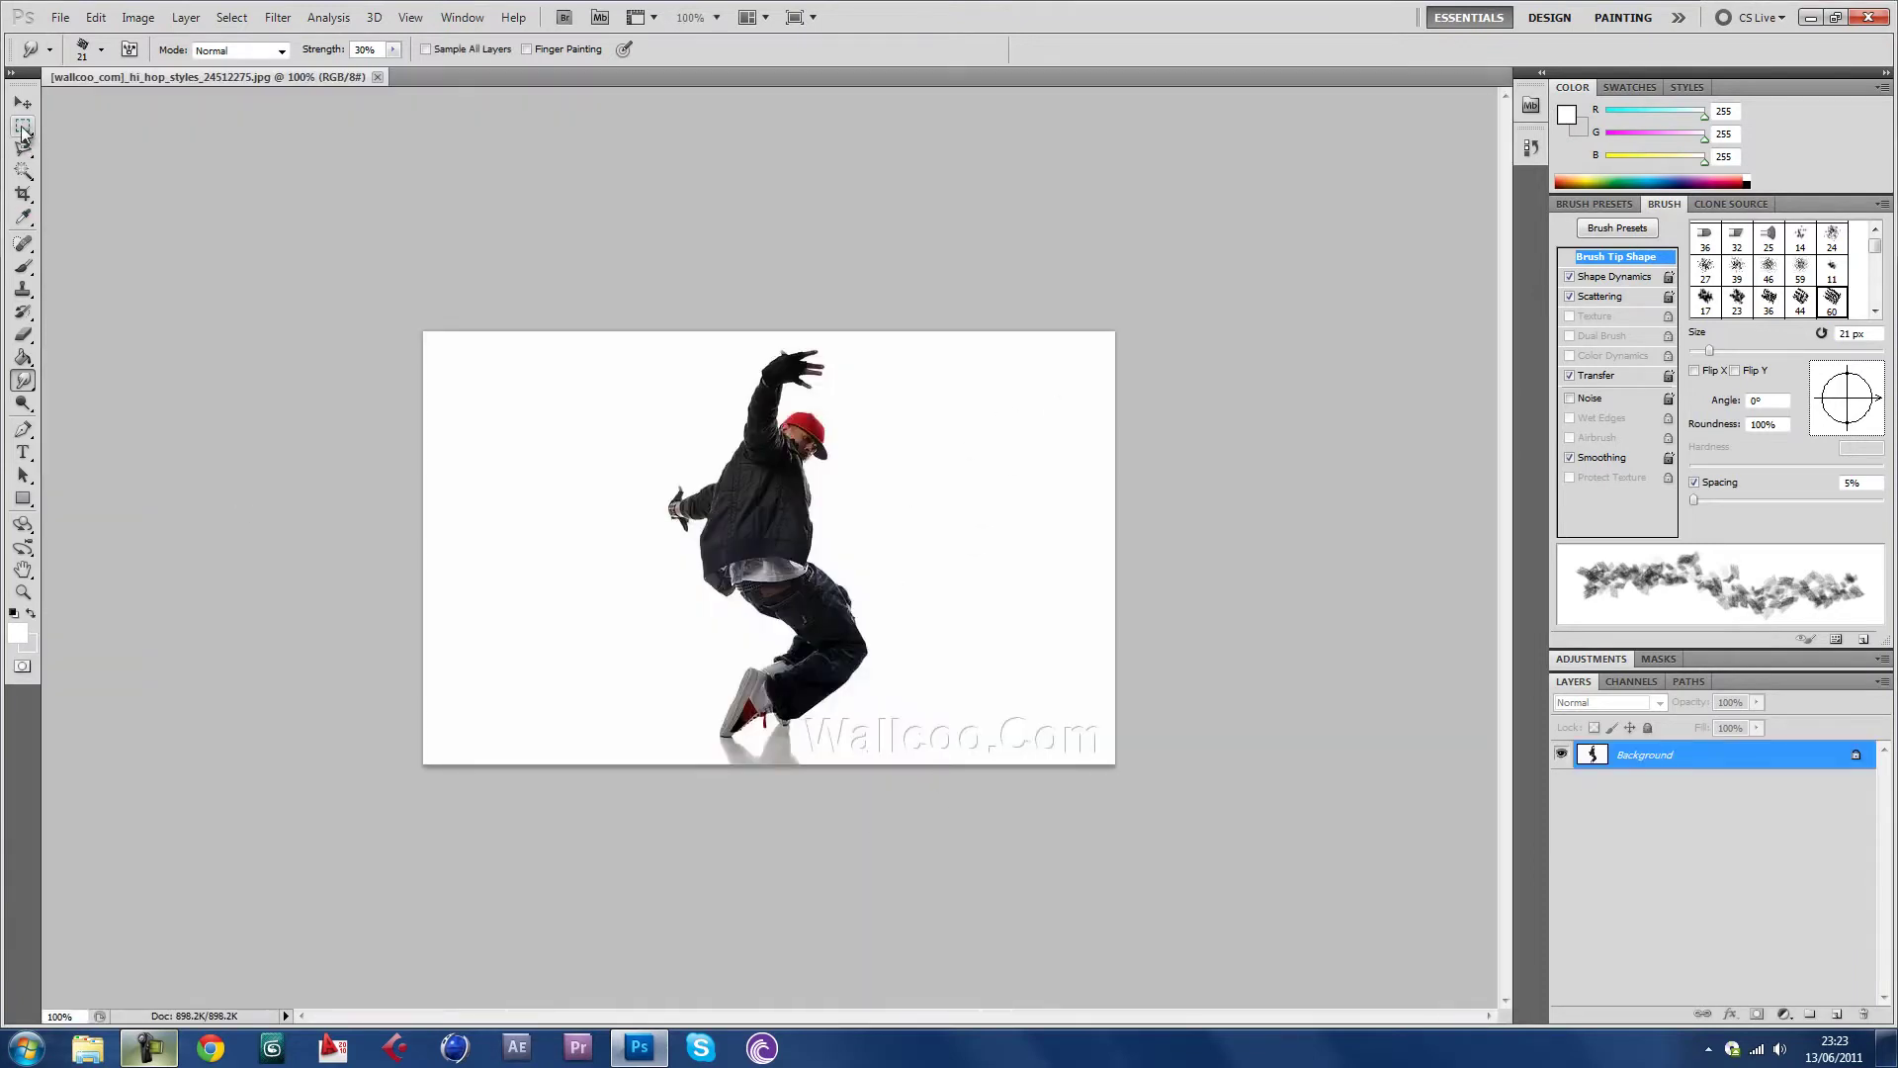
pyautogui.moveTo(1135, 771); pyautogui.dragTo(804, 715)
pyautogui.hotkey('shift', 'BackSpace')
pyautogui.press('Return')
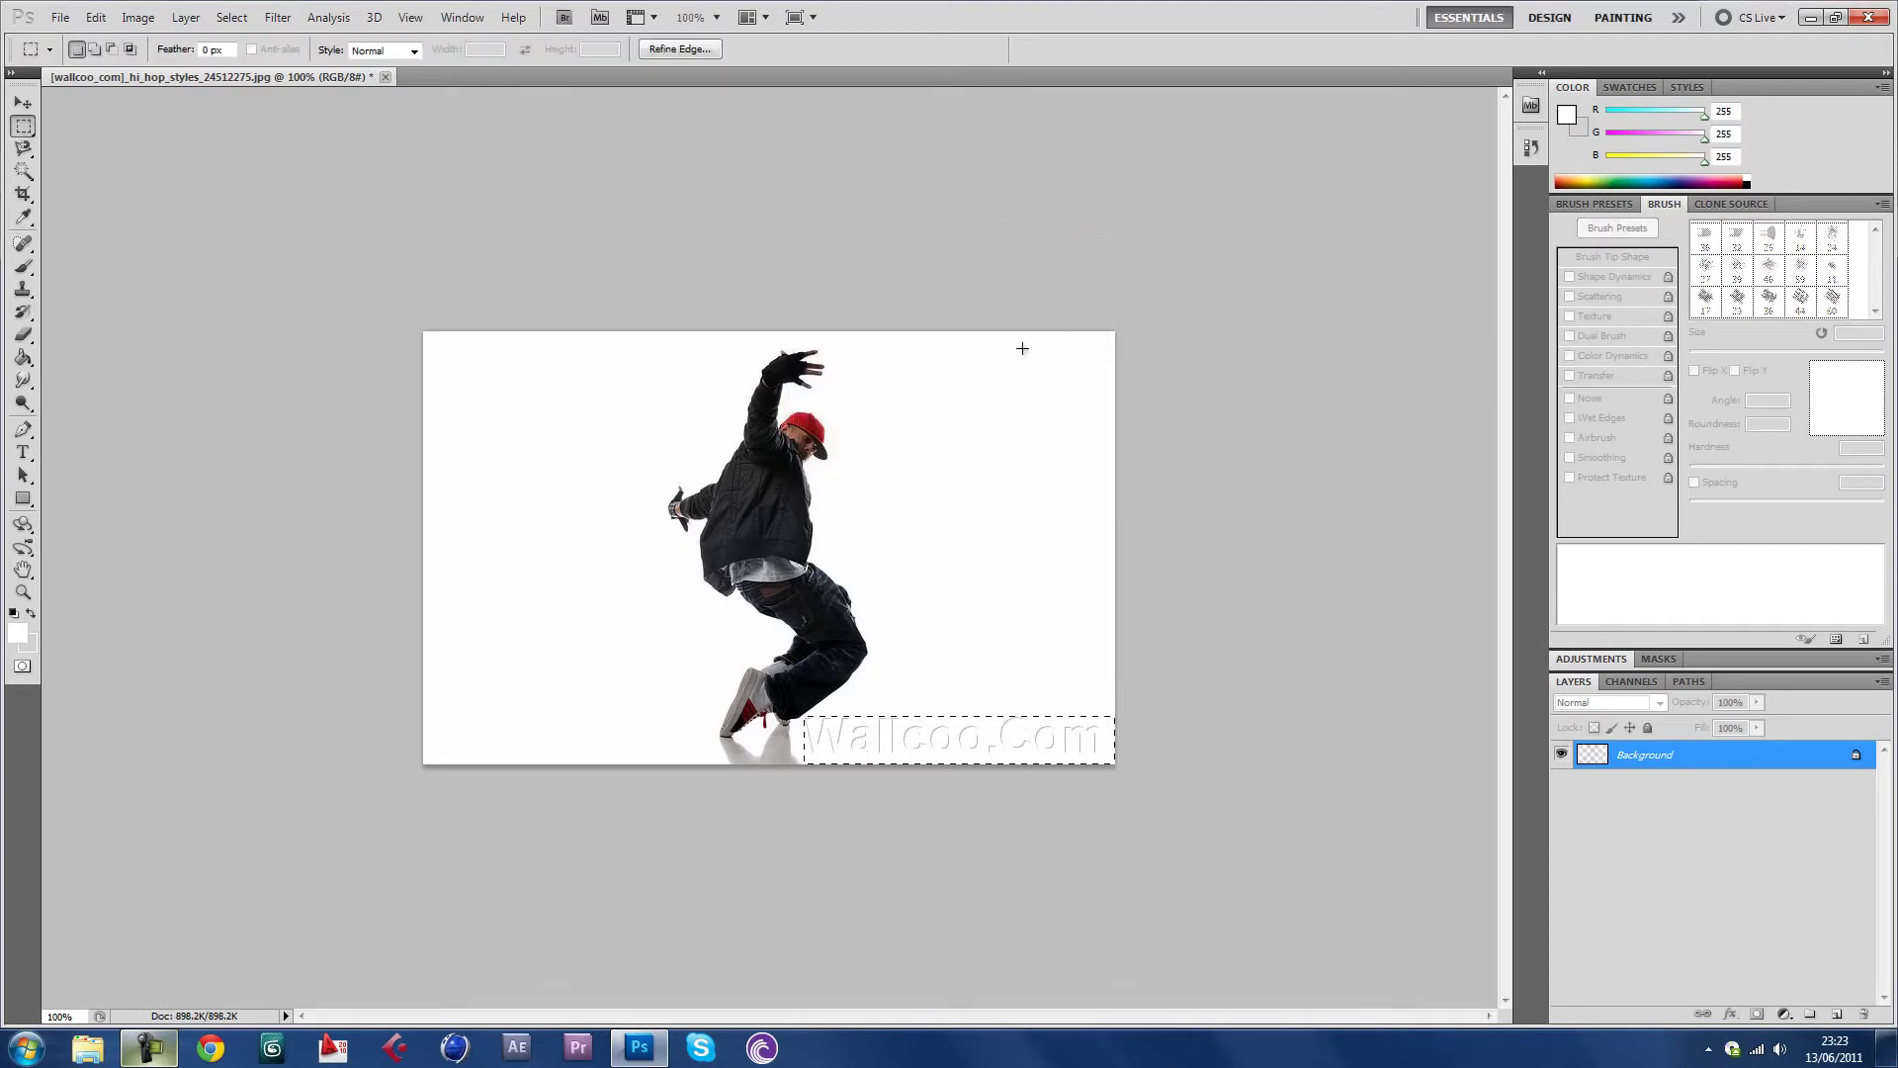
pyautogui.hotkey('ctrl', 'd')
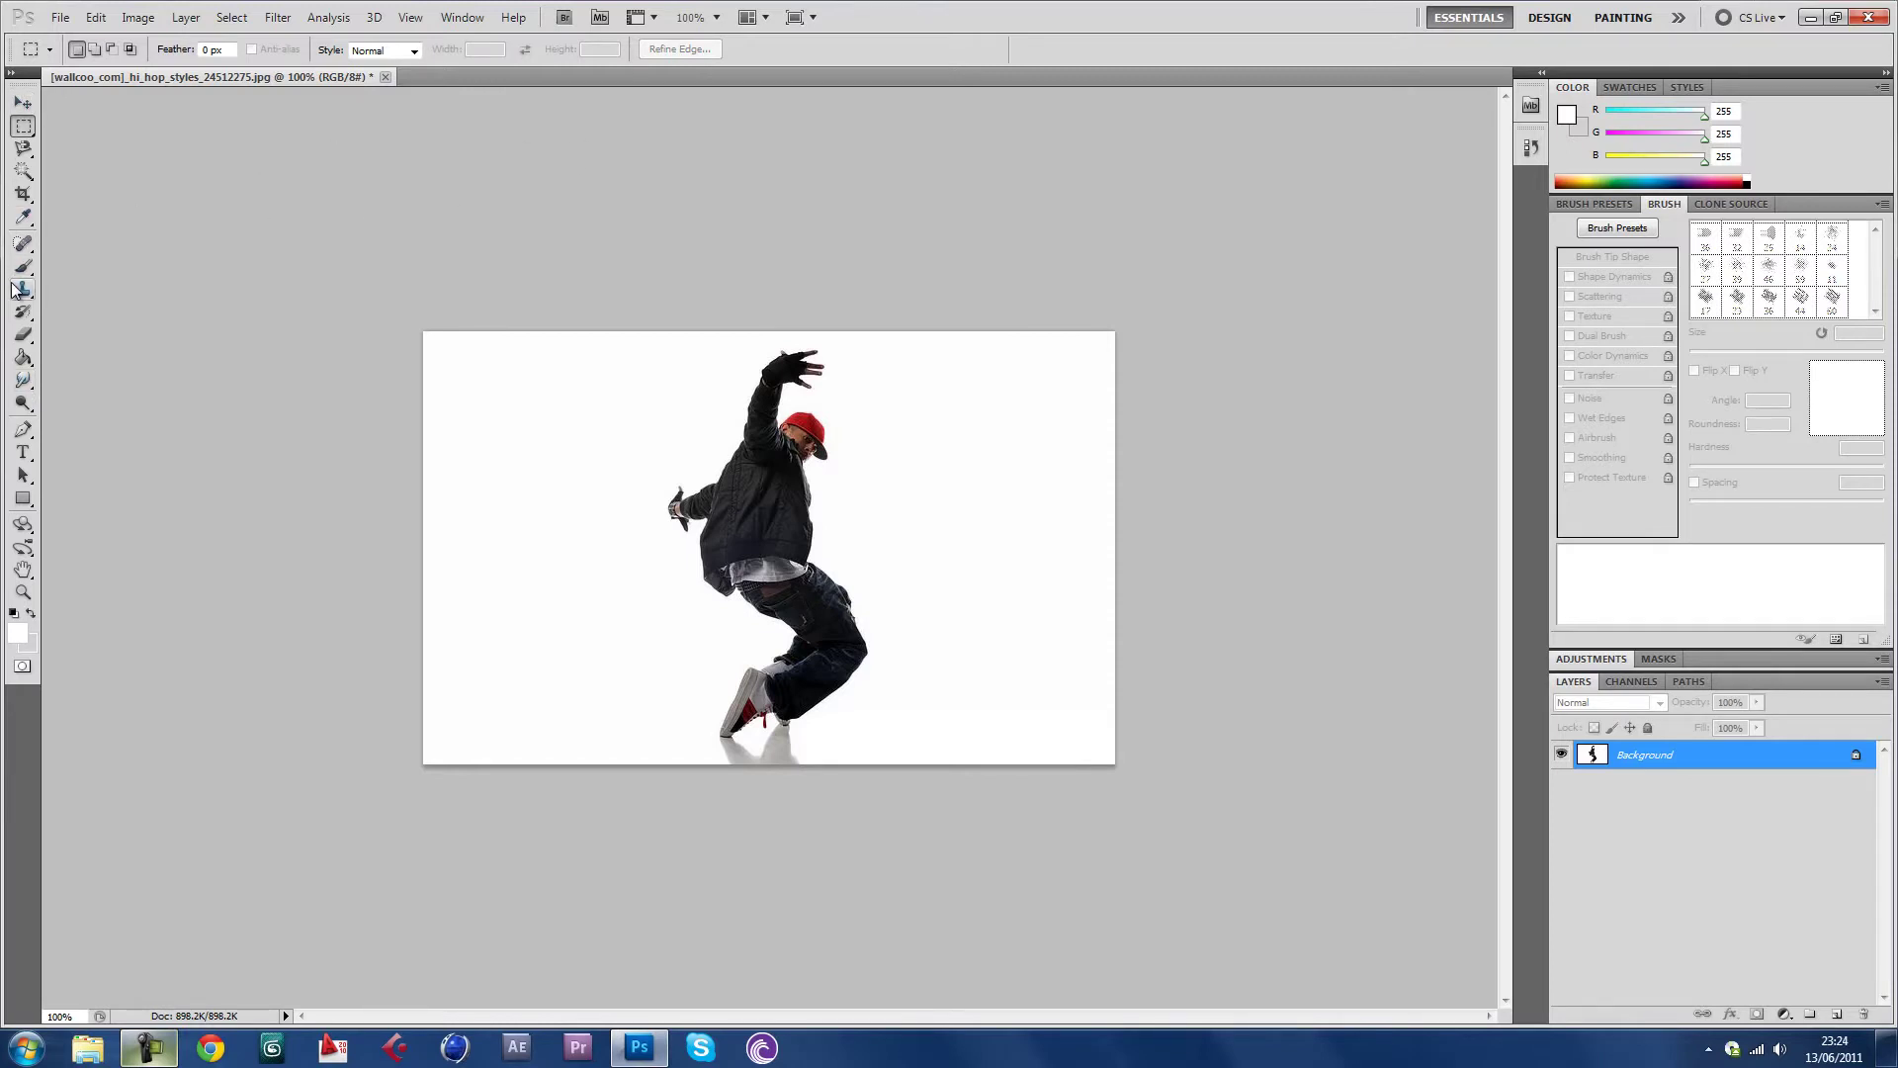
# Set up the Smudge tool with a hard round brush at a size of 8 px
pyautogui.click(24, 356)
pyautogui.click(101, 51)
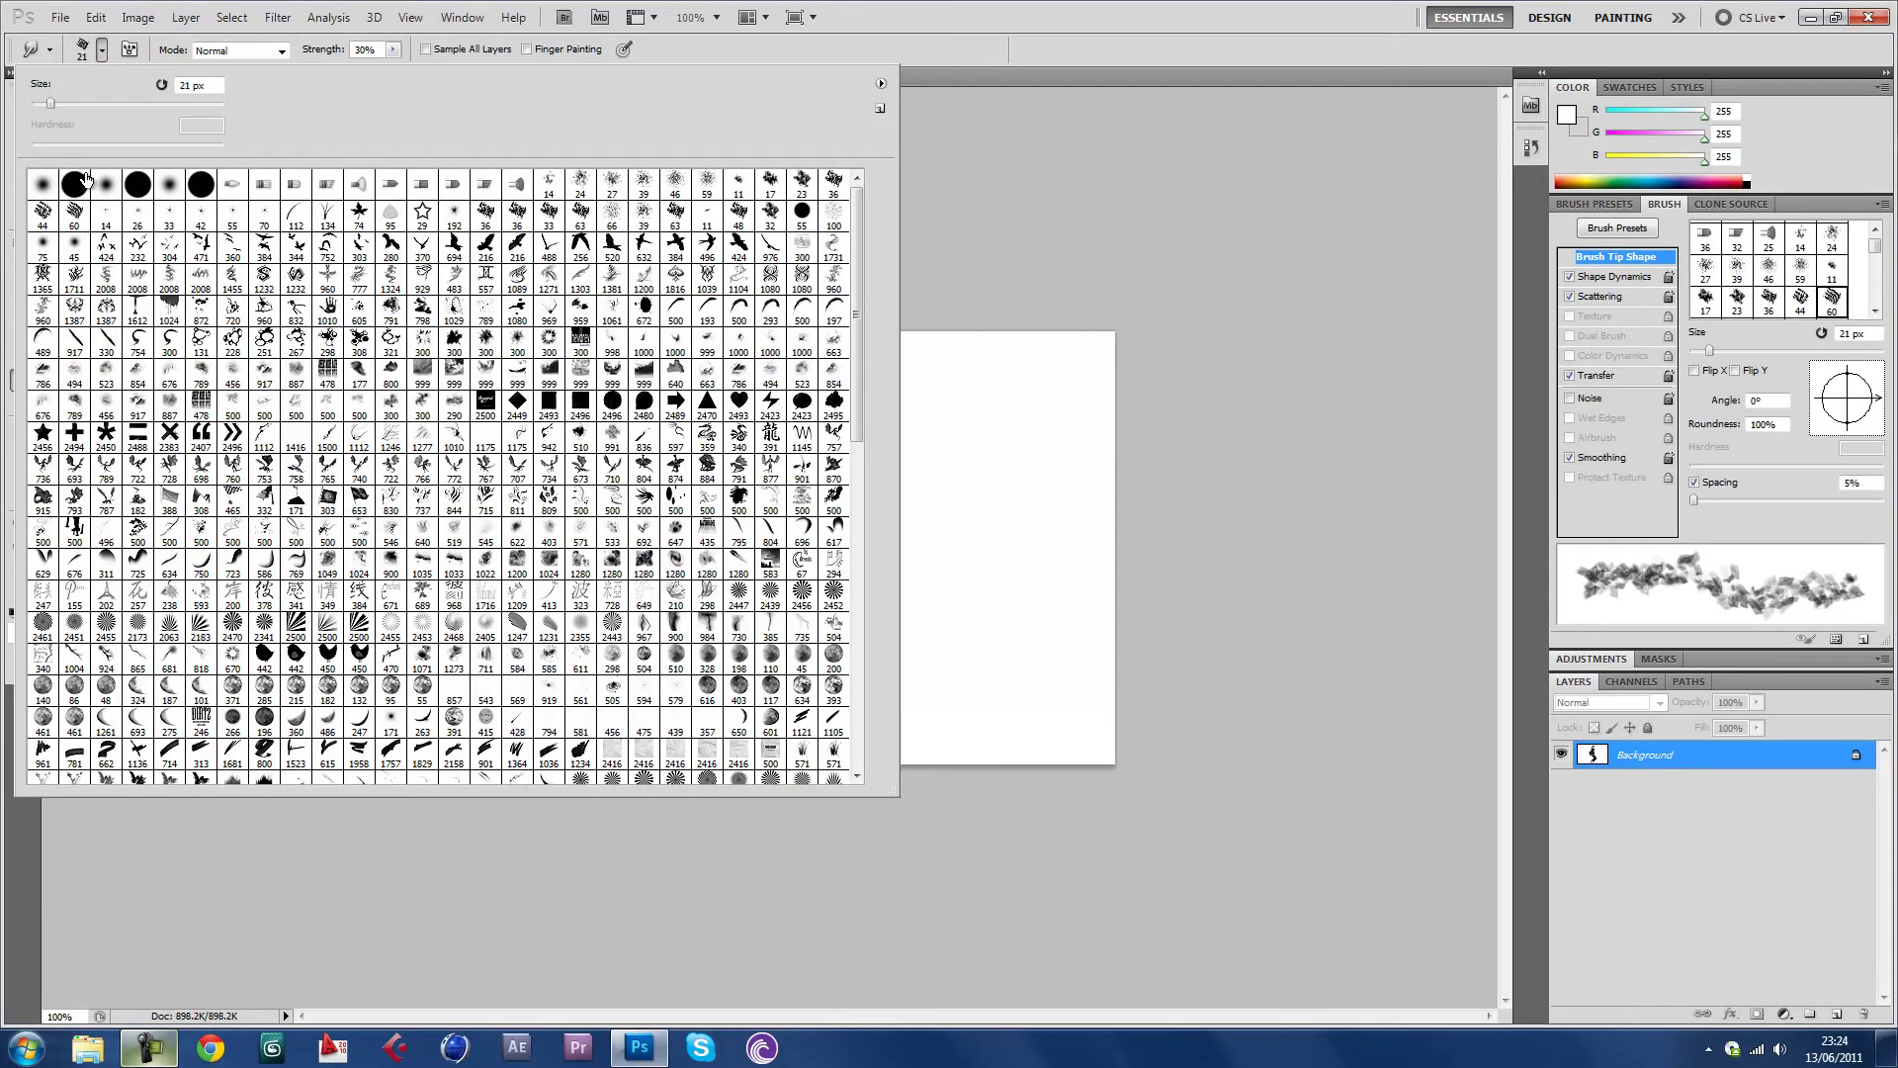
pyautogui.click(75, 186)
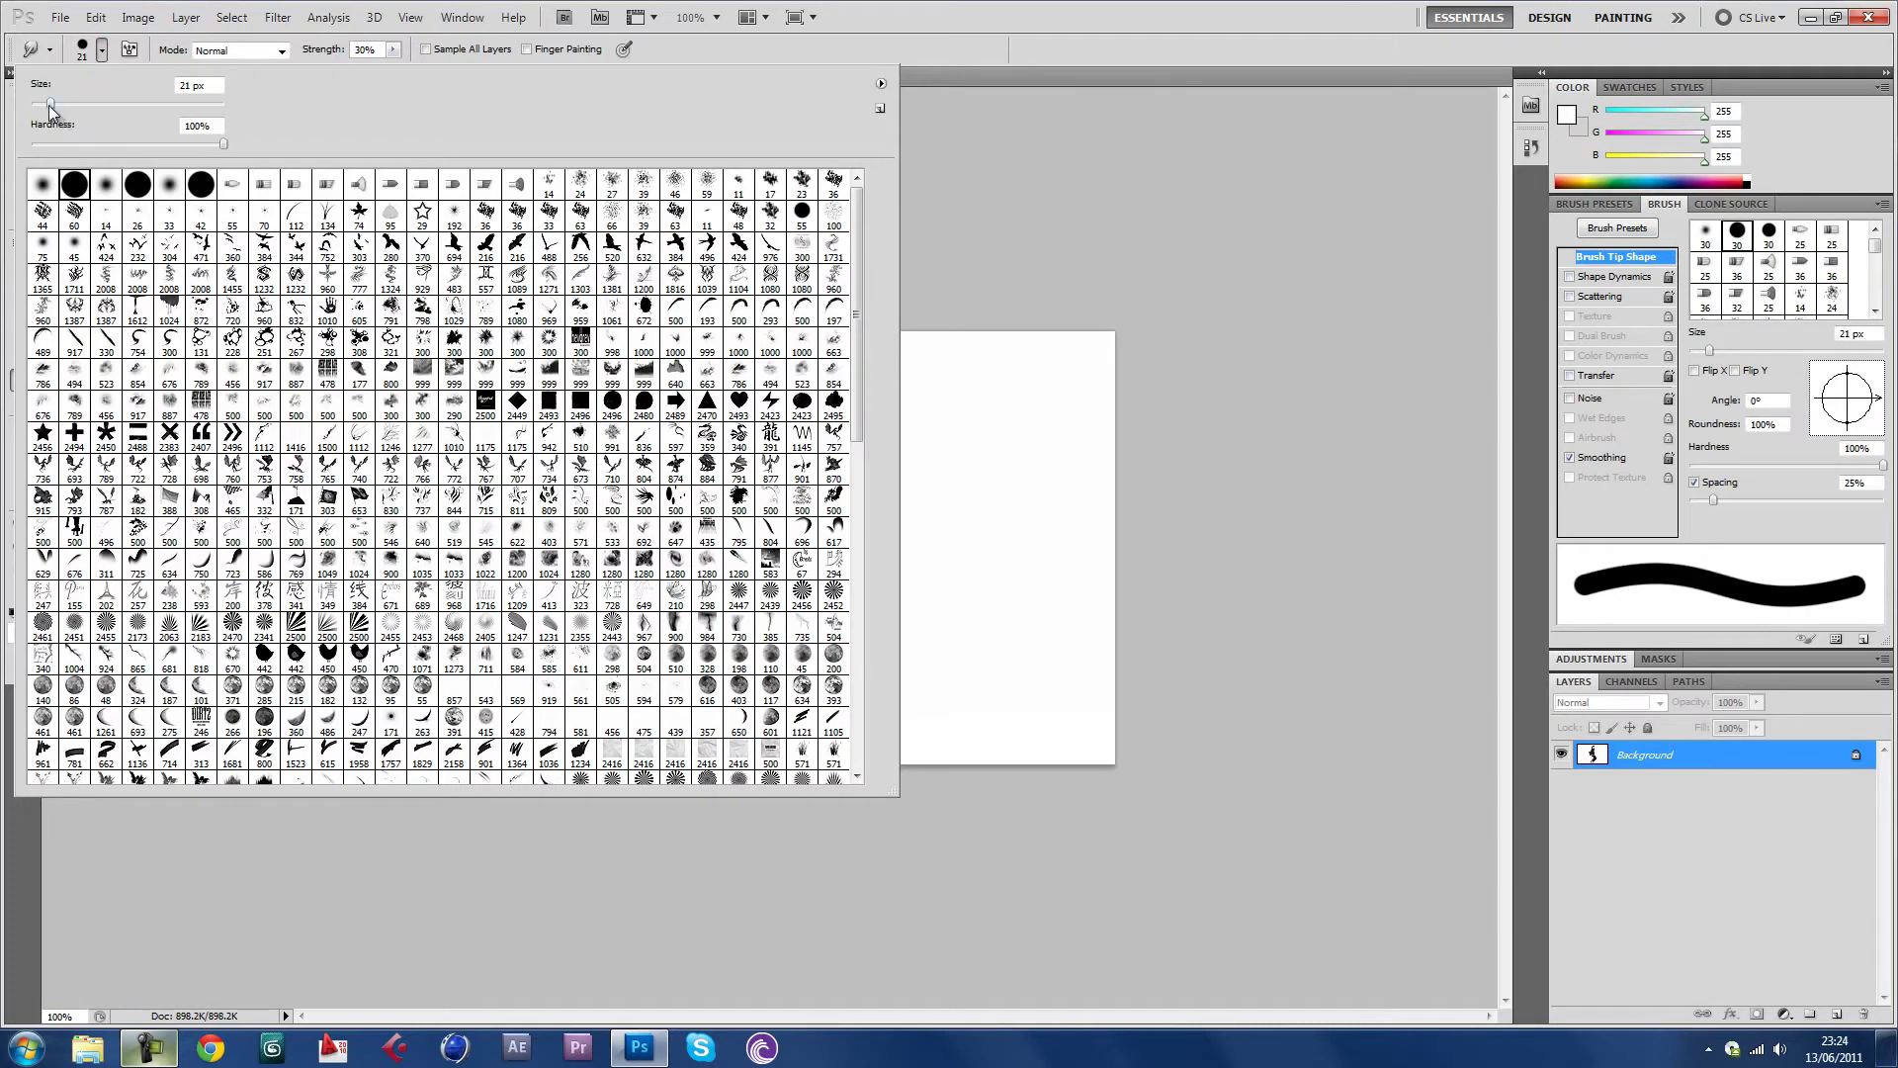
pyautogui.moveTo(49, 105); pyautogui.dragTo(37, 105)
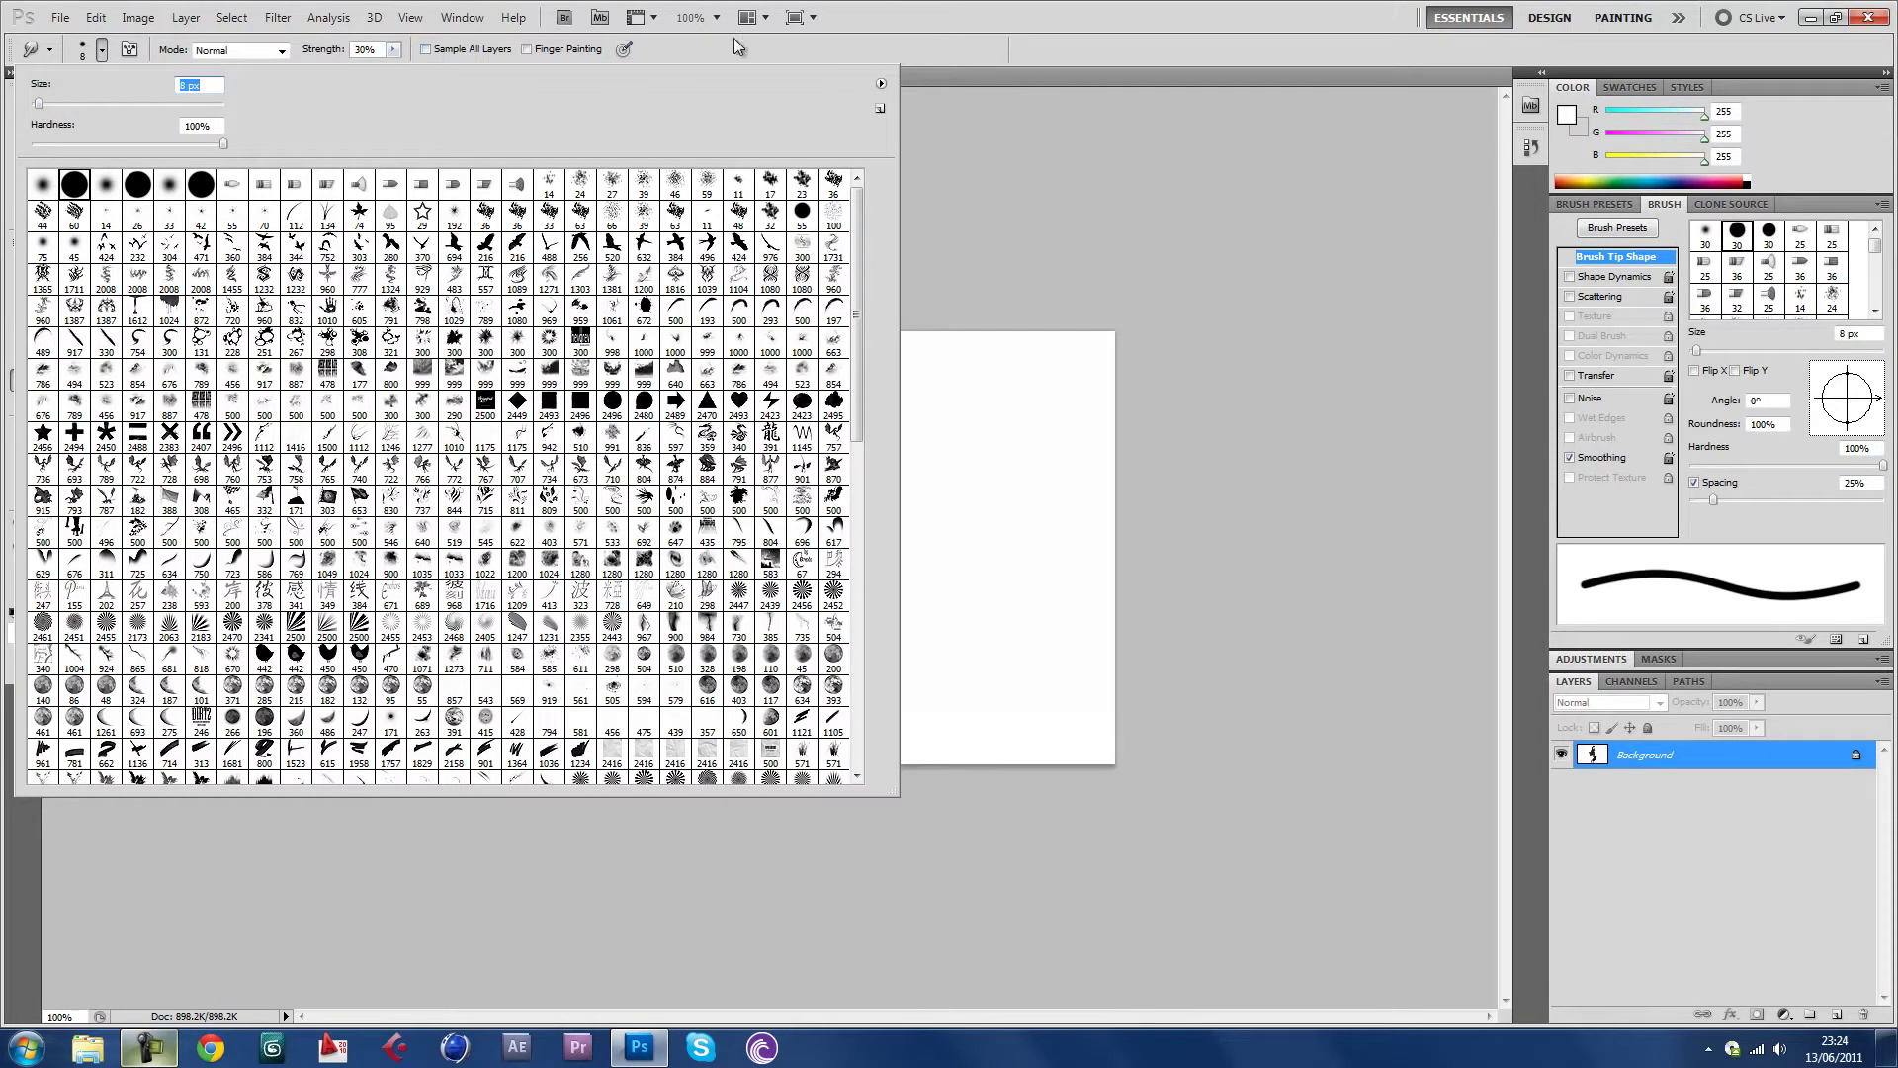
pyautogui.press('Return')
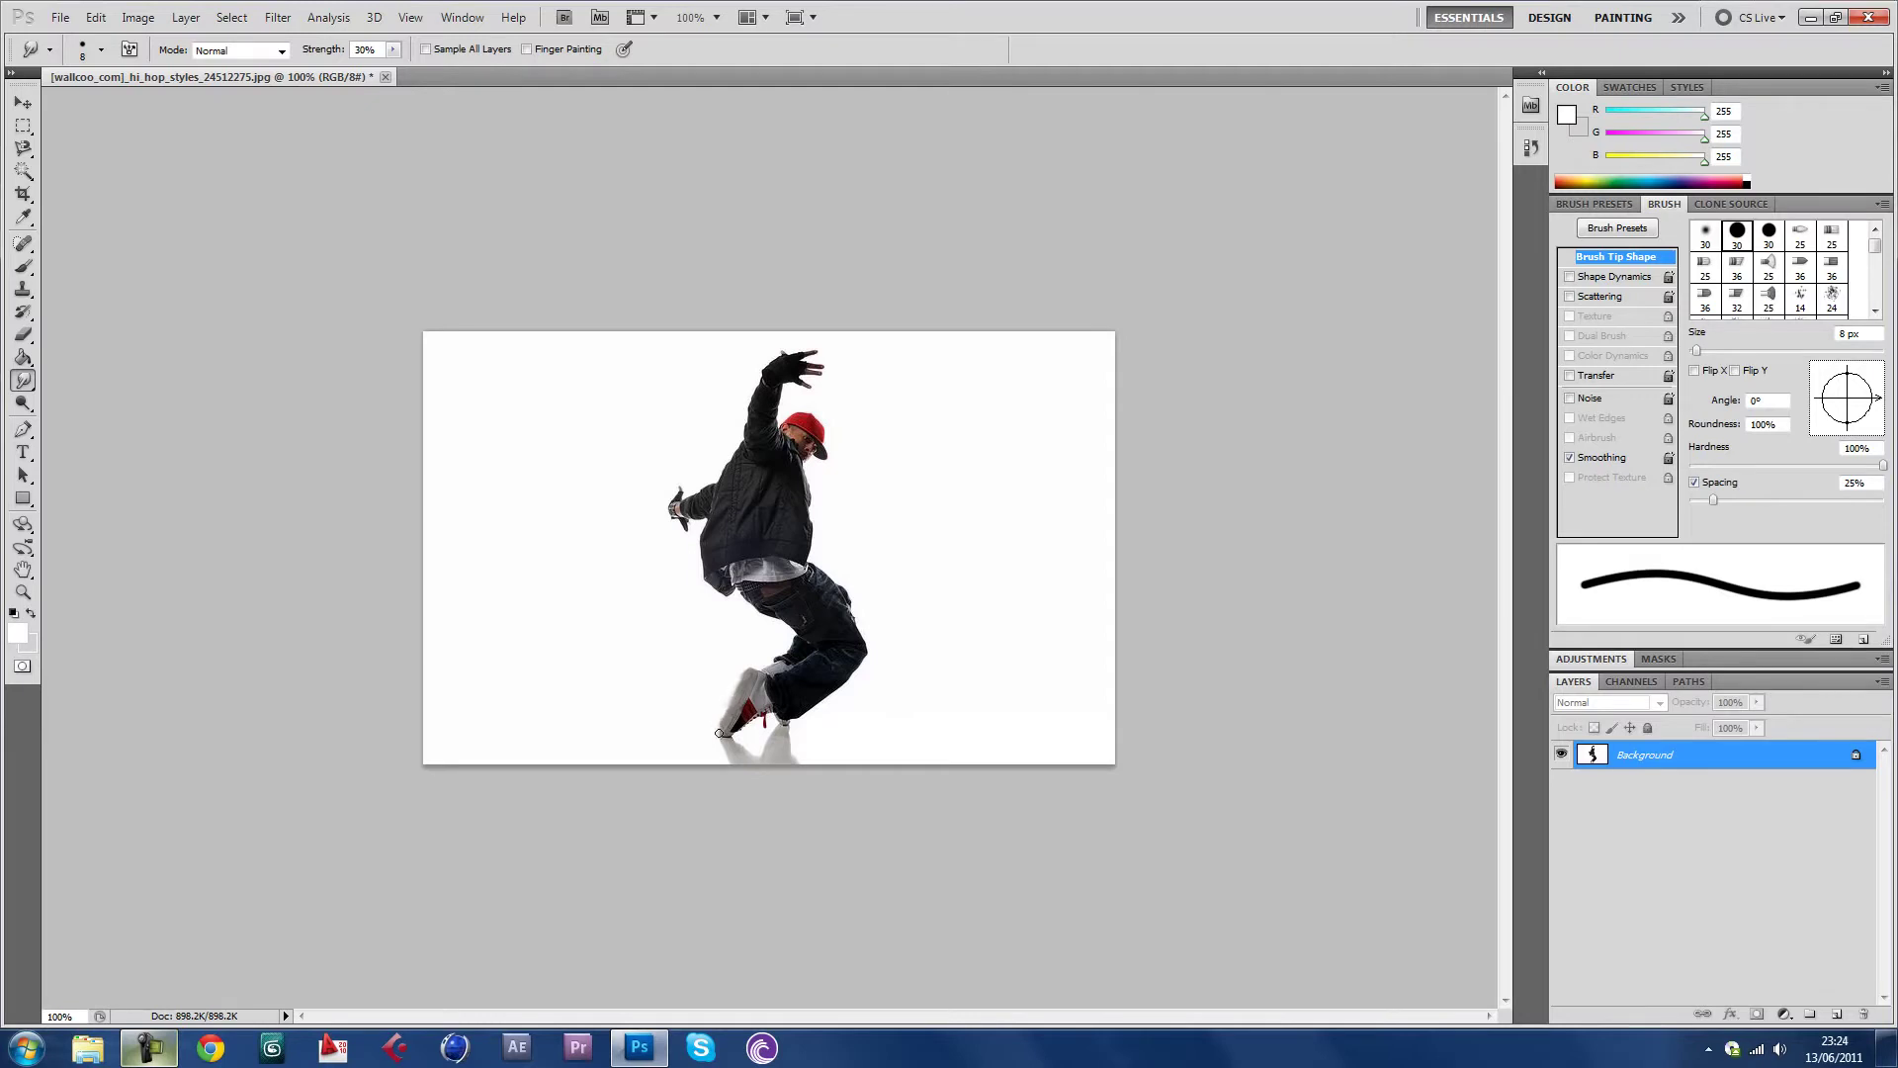
# Smudge the dancer's rear edge outward in short strokes along the shoe, legs, jacket and raised arm
pyautogui.moveTo(776, 691); pyautogui.dragTo(765, 705)
pyautogui.moveTo(766, 623)
pyautogui.mouseDown()
pyautogui.moveTo(717, 599)
pyautogui.moveTo(746, 590)
pyautogui.moveTo(683, 578)
pyautogui.moveTo(710, 491)
pyautogui.mouseUp()
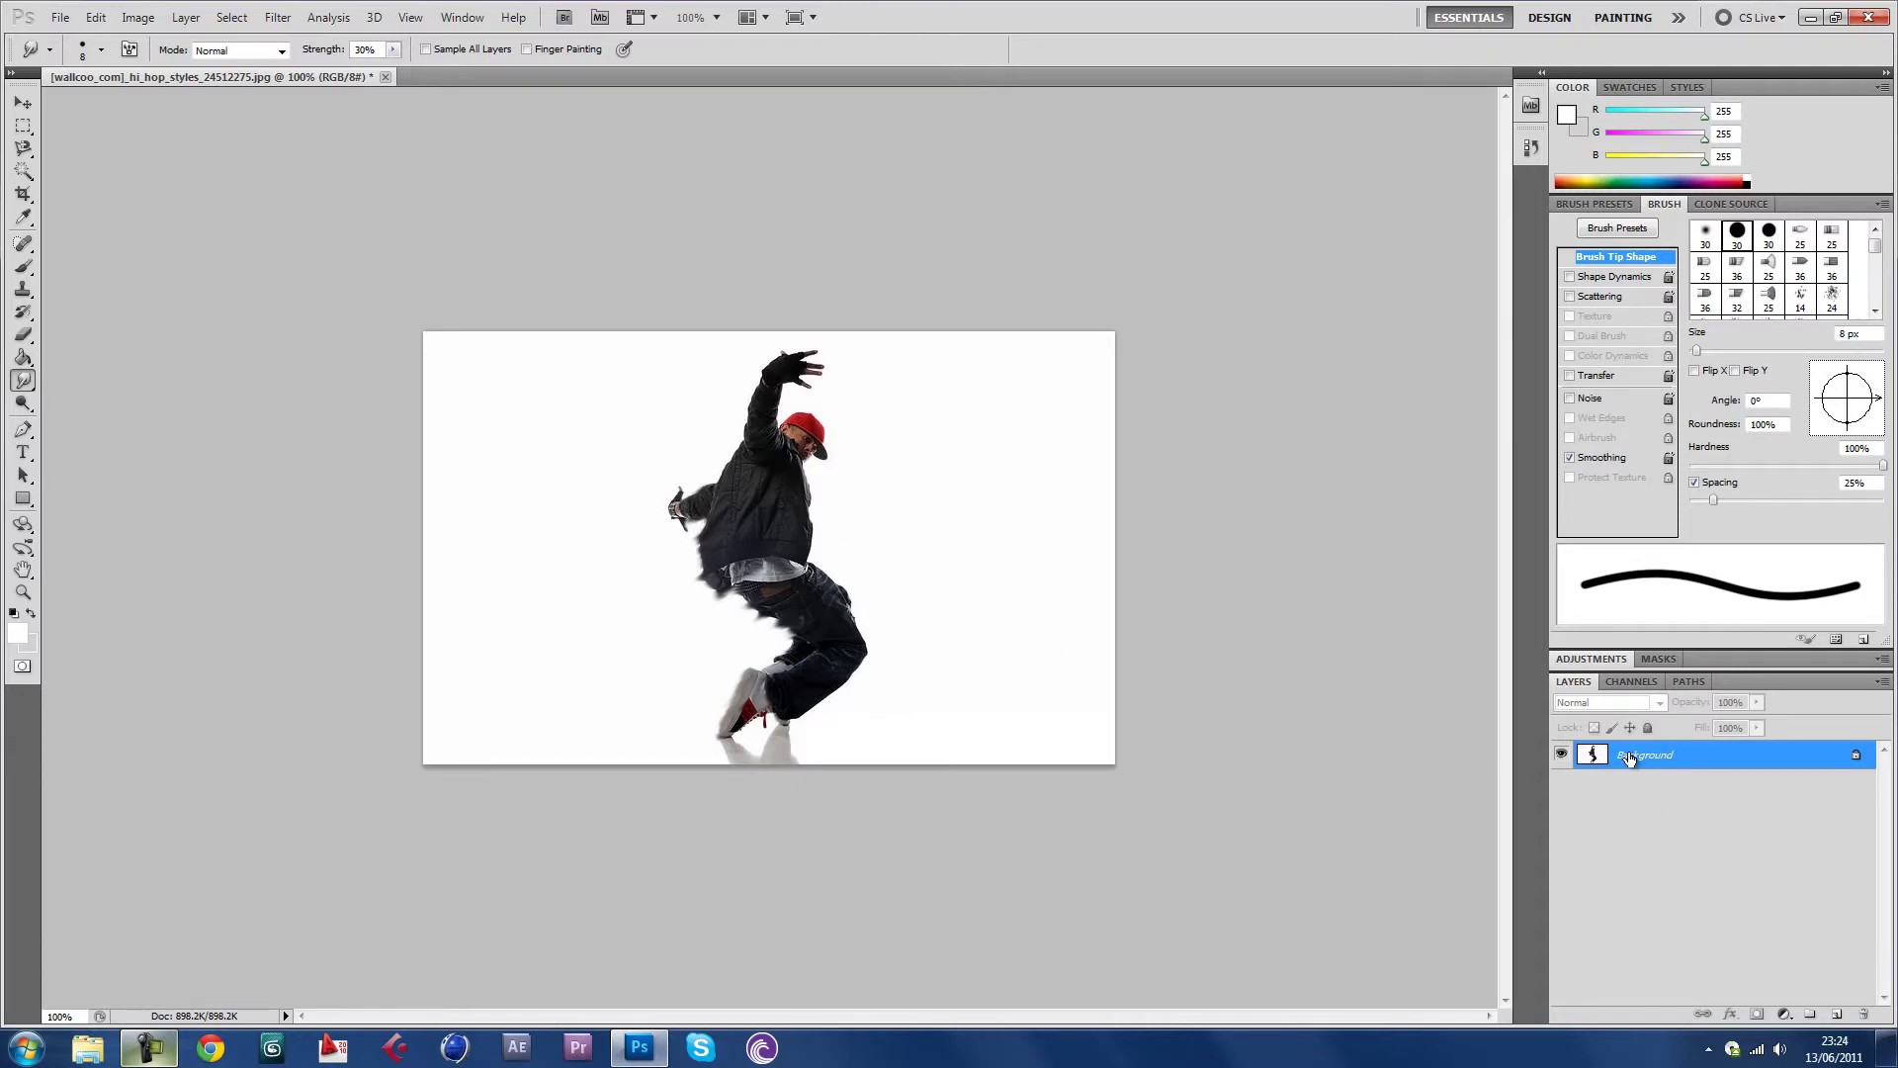
pyautogui.moveTo(732, 448); pyautogui.dragTo(721, 463)
pyautogui.moveTo(750, 422)
pyautogui.mouseDown()
pyautogui.moveTo(738, 442)
pyautogui.moveTo(757, 384)
pyautogui.mouseUp()
pyautogui.moveTo(709, 571); pyautogui.dragTo(712, 586)
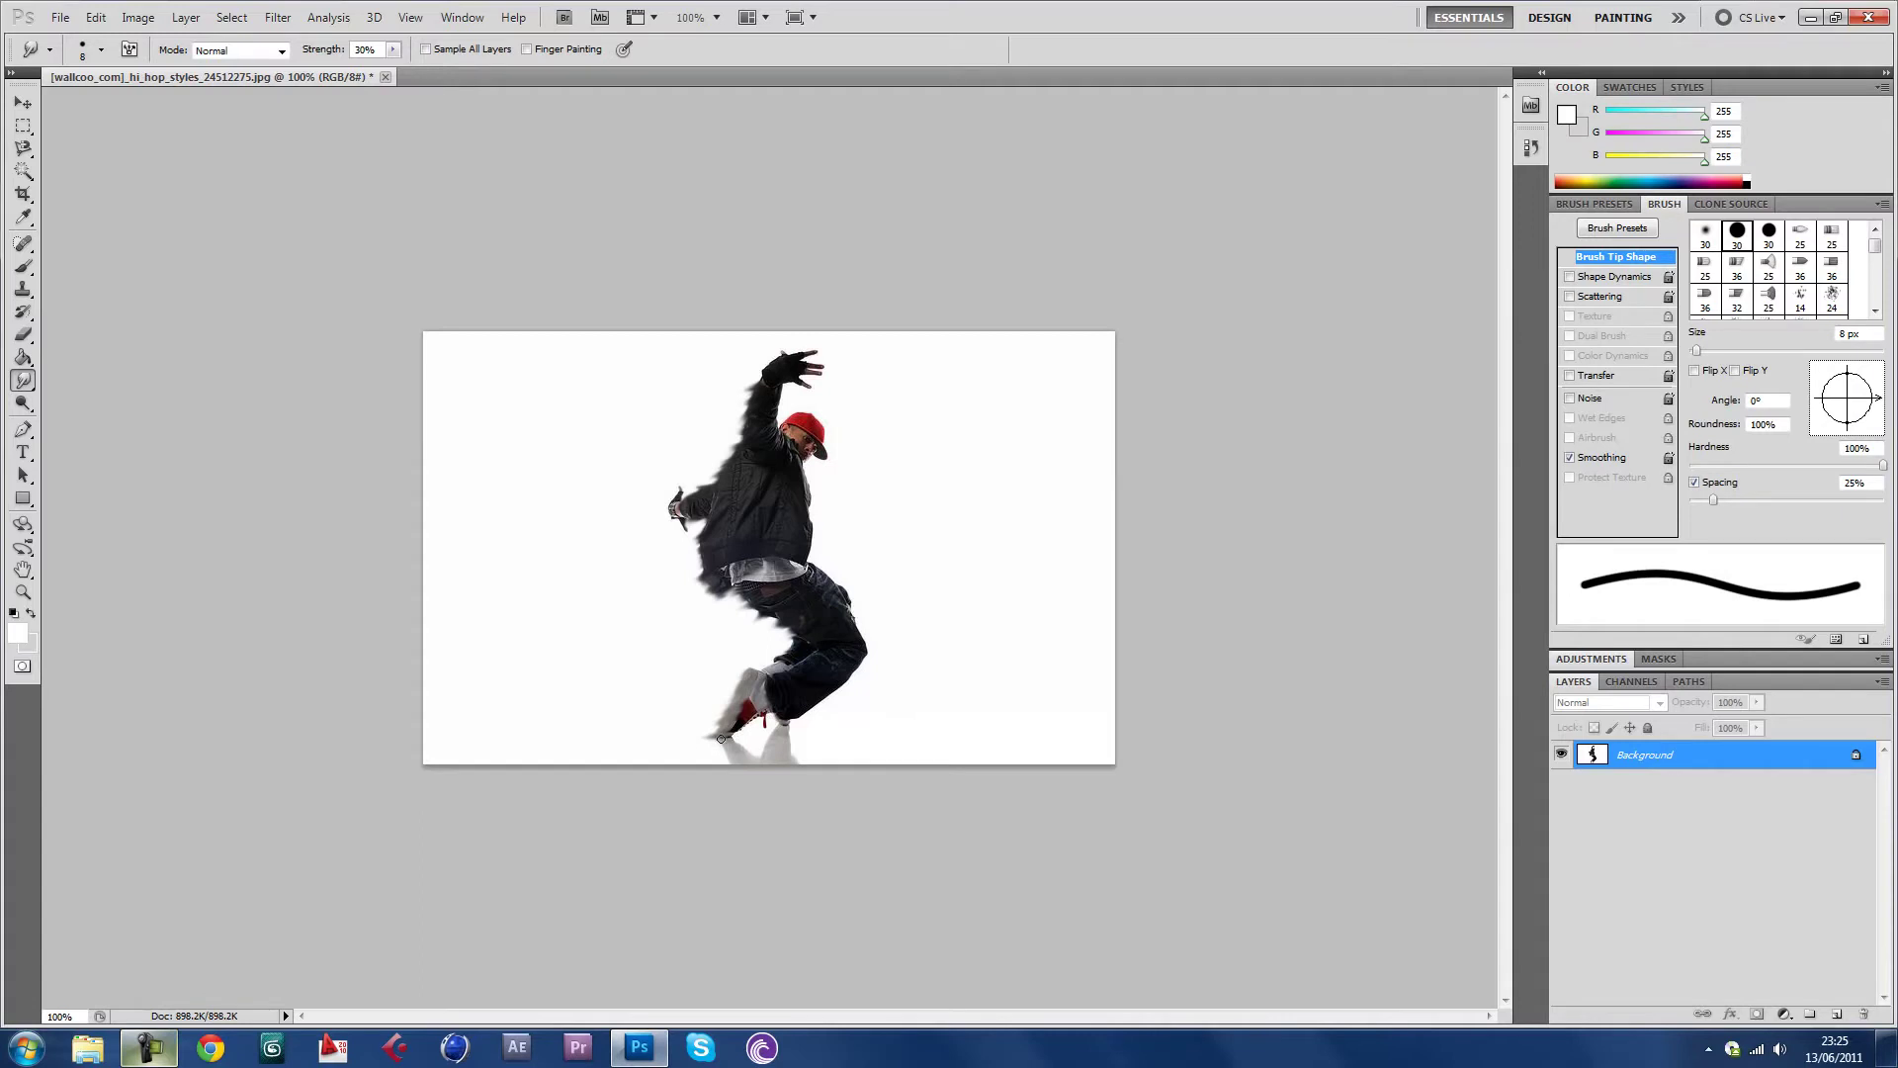
pyautogui.moveTo(721, 738); pyautogui.dragTo(658, 732)
pyautogui.moveTo(784, 725); pyautogui.dragTo(735, 719)
pyautogui.press('alt')
pyautogui.press('alt')
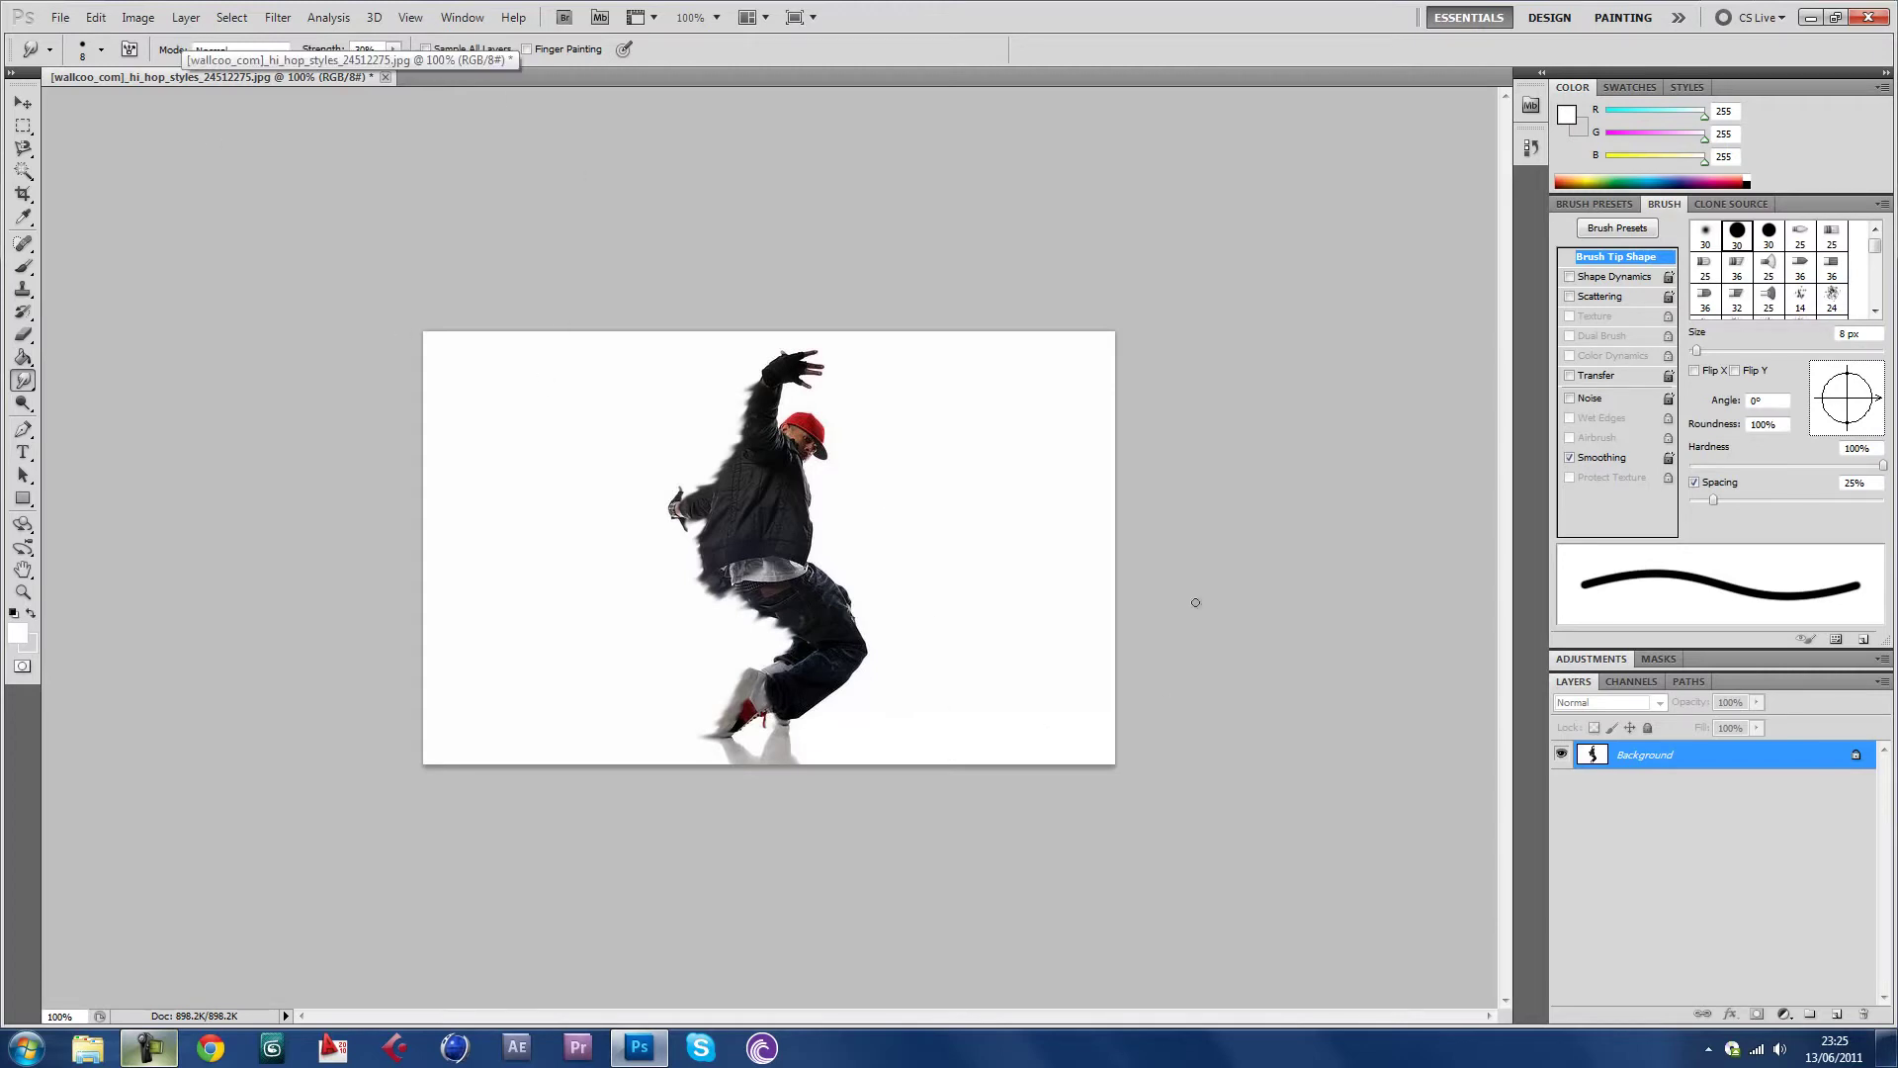
# Switch the Smudge tool to the textured 60 px brush tip and reduce its size to 21 px
pyautogui.click(101, 49)
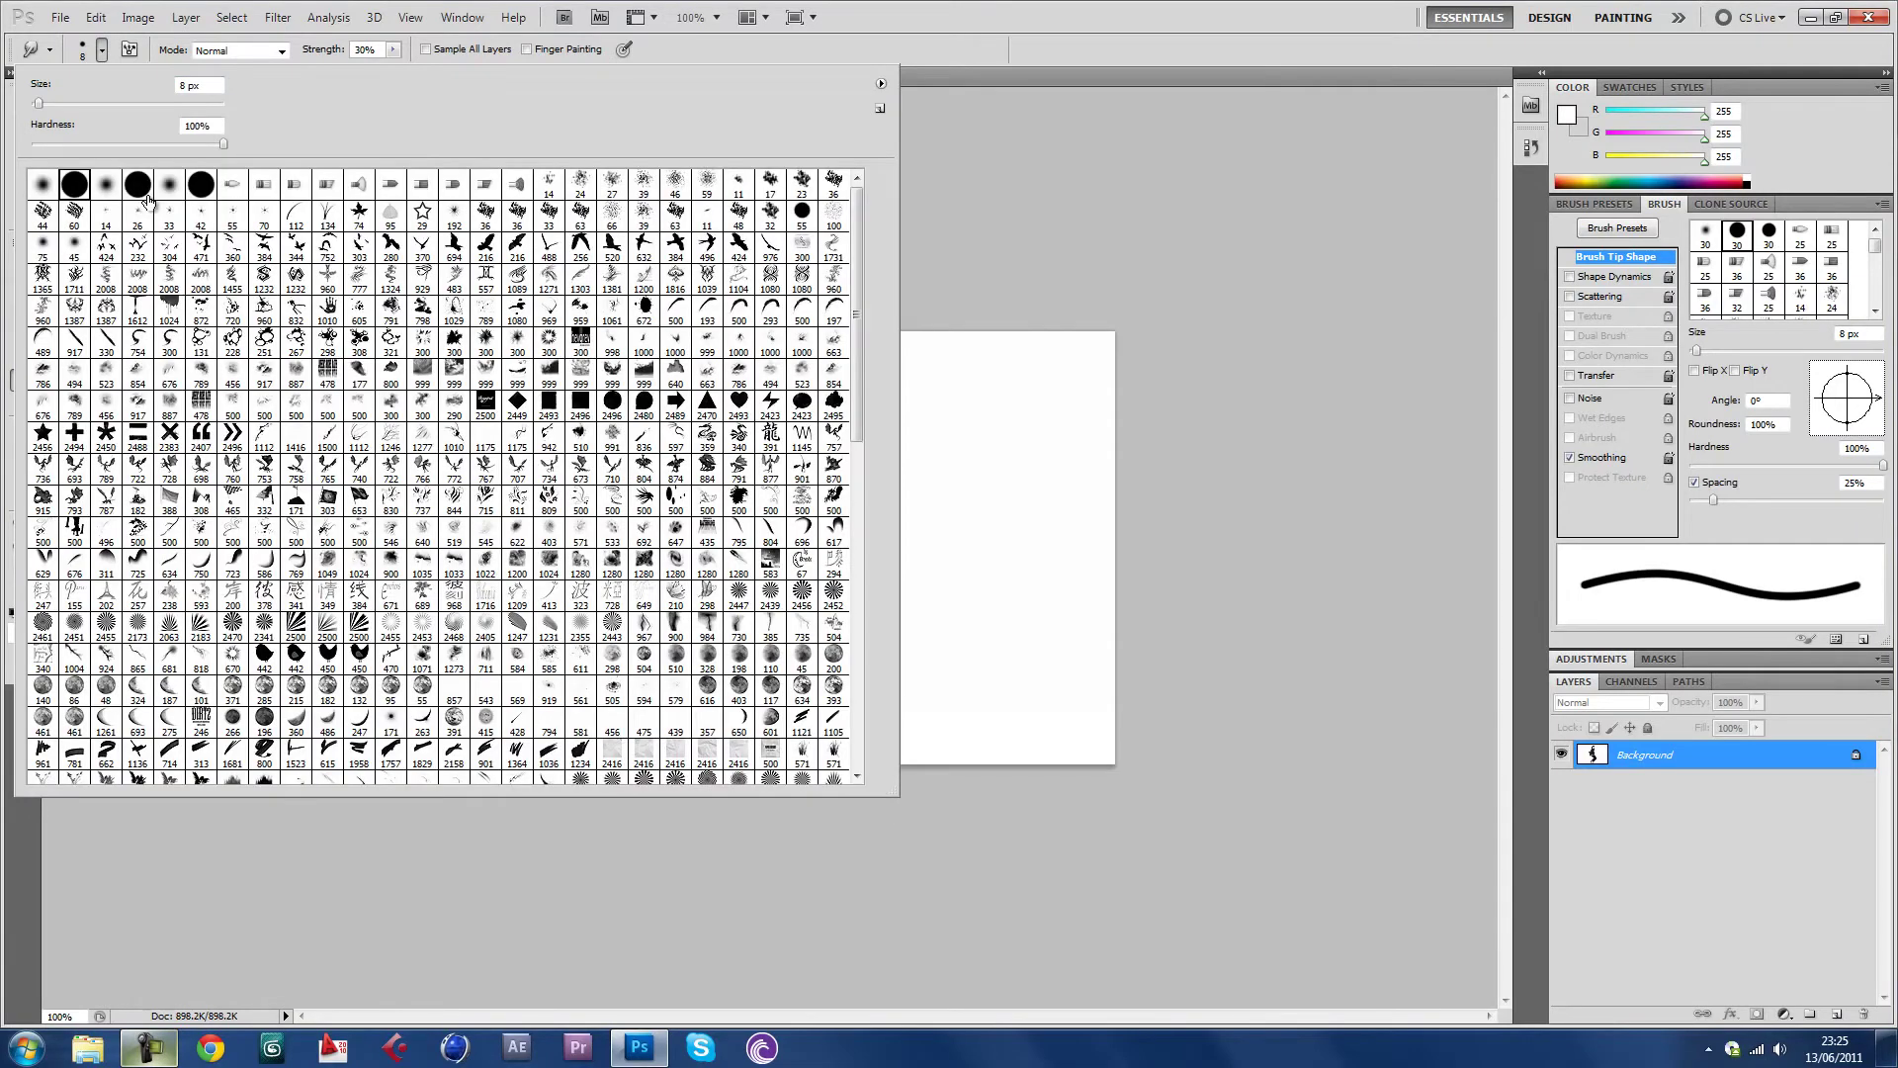
pyautogui.click(74, 213)
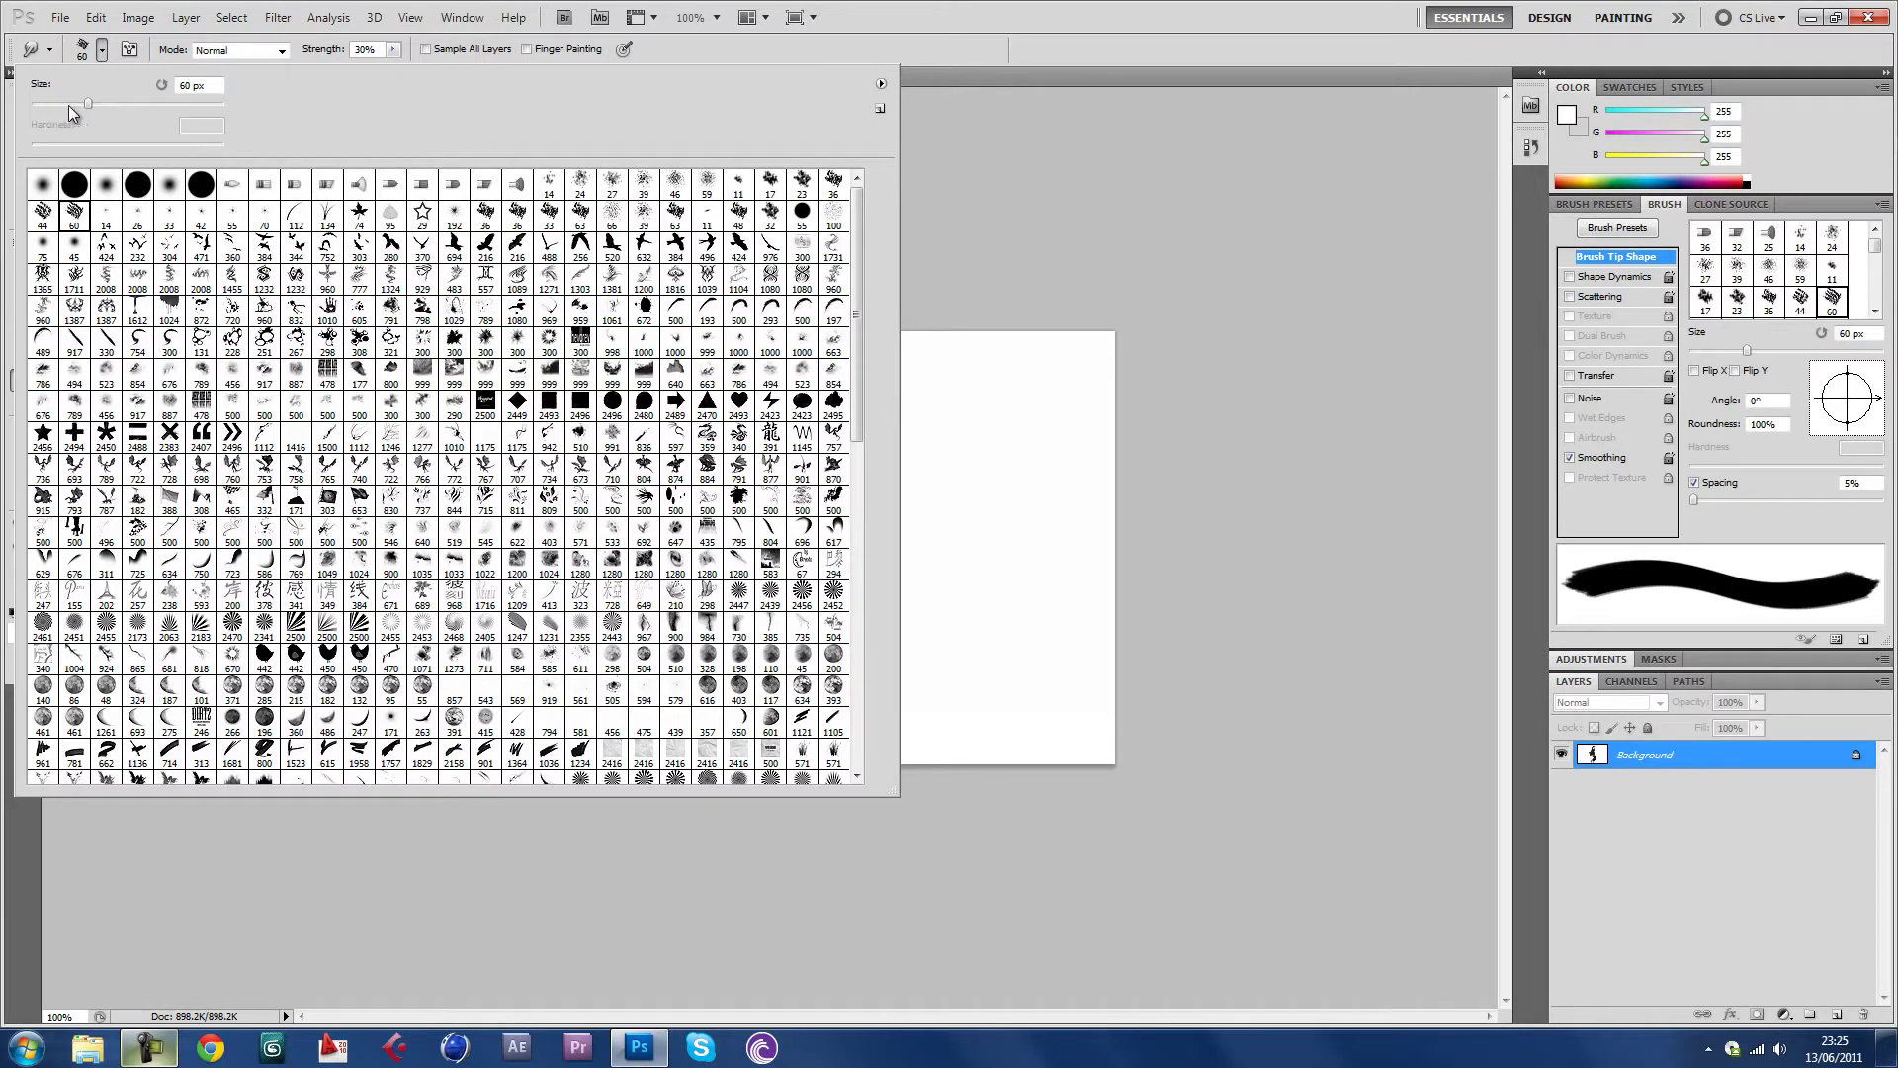
pyautogui.moveTo(61, 99); pyautogui.dragTo(45, 105)
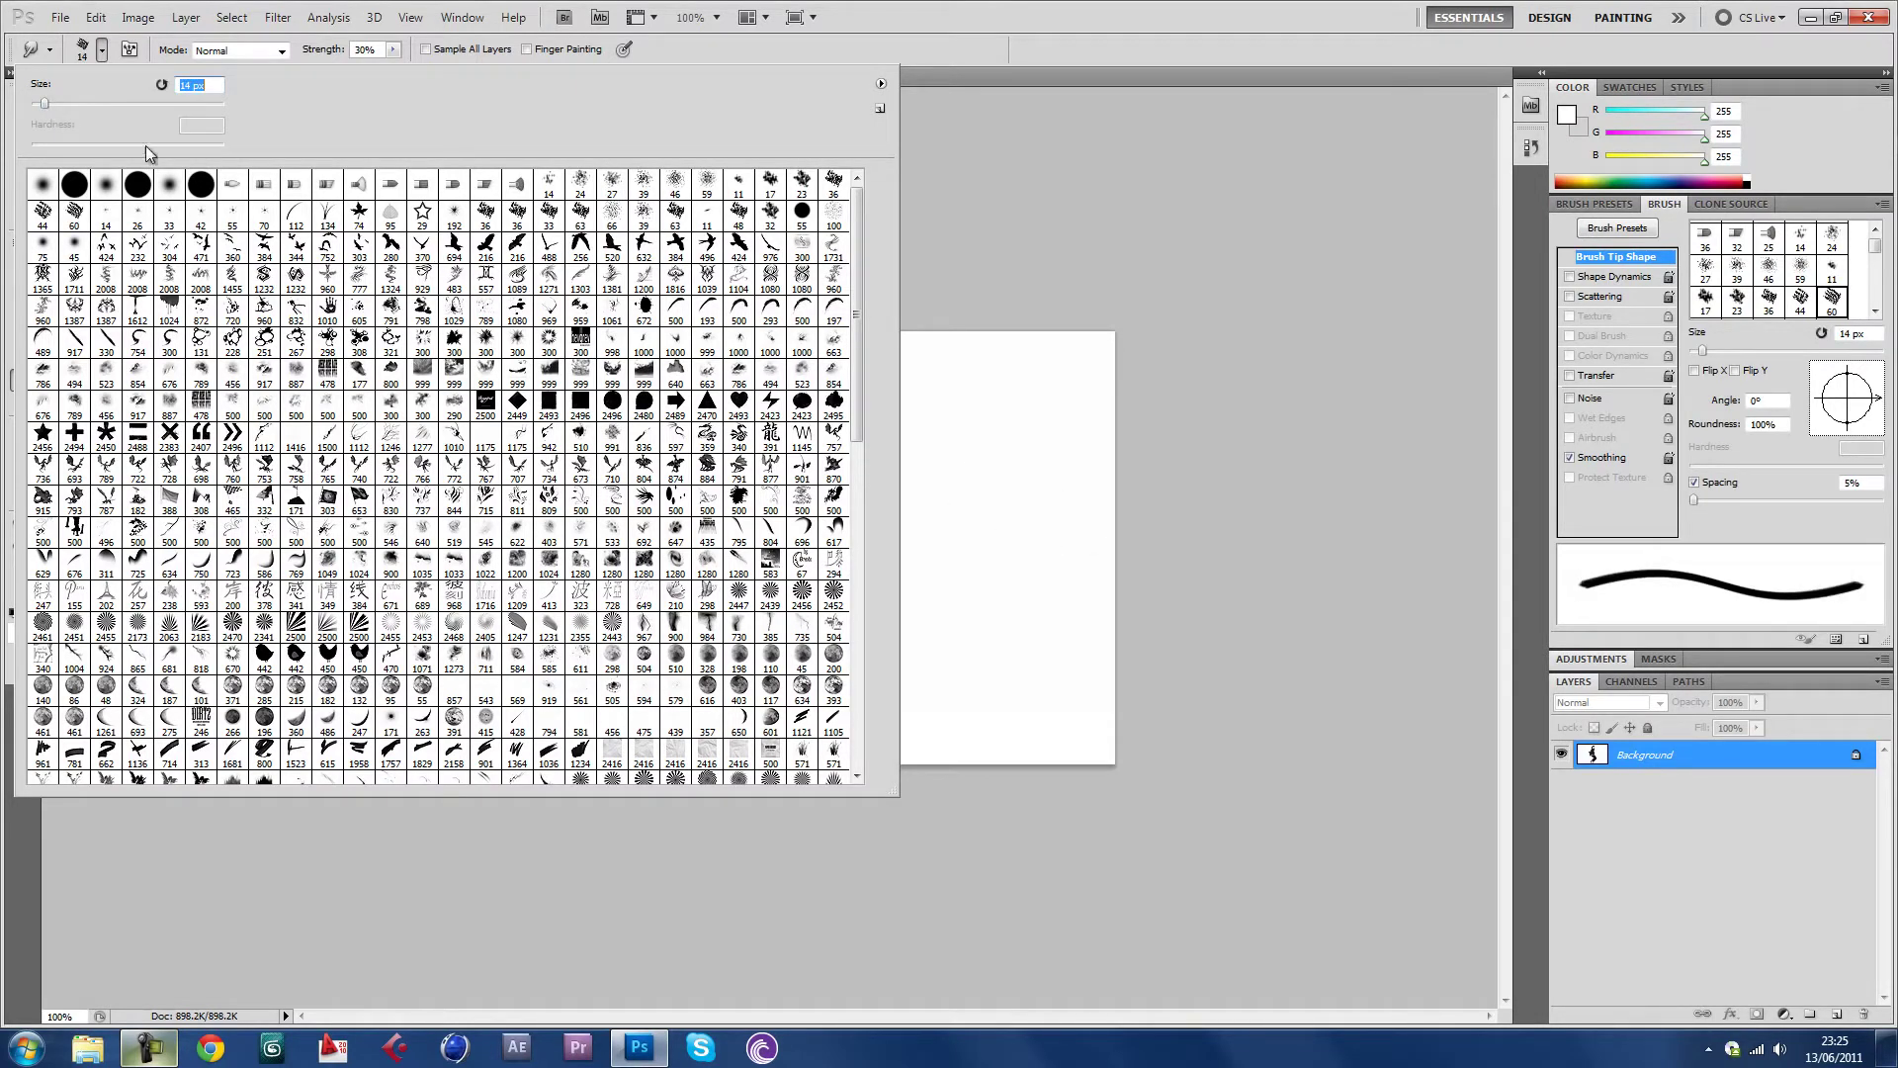
pyautogui.press(']')
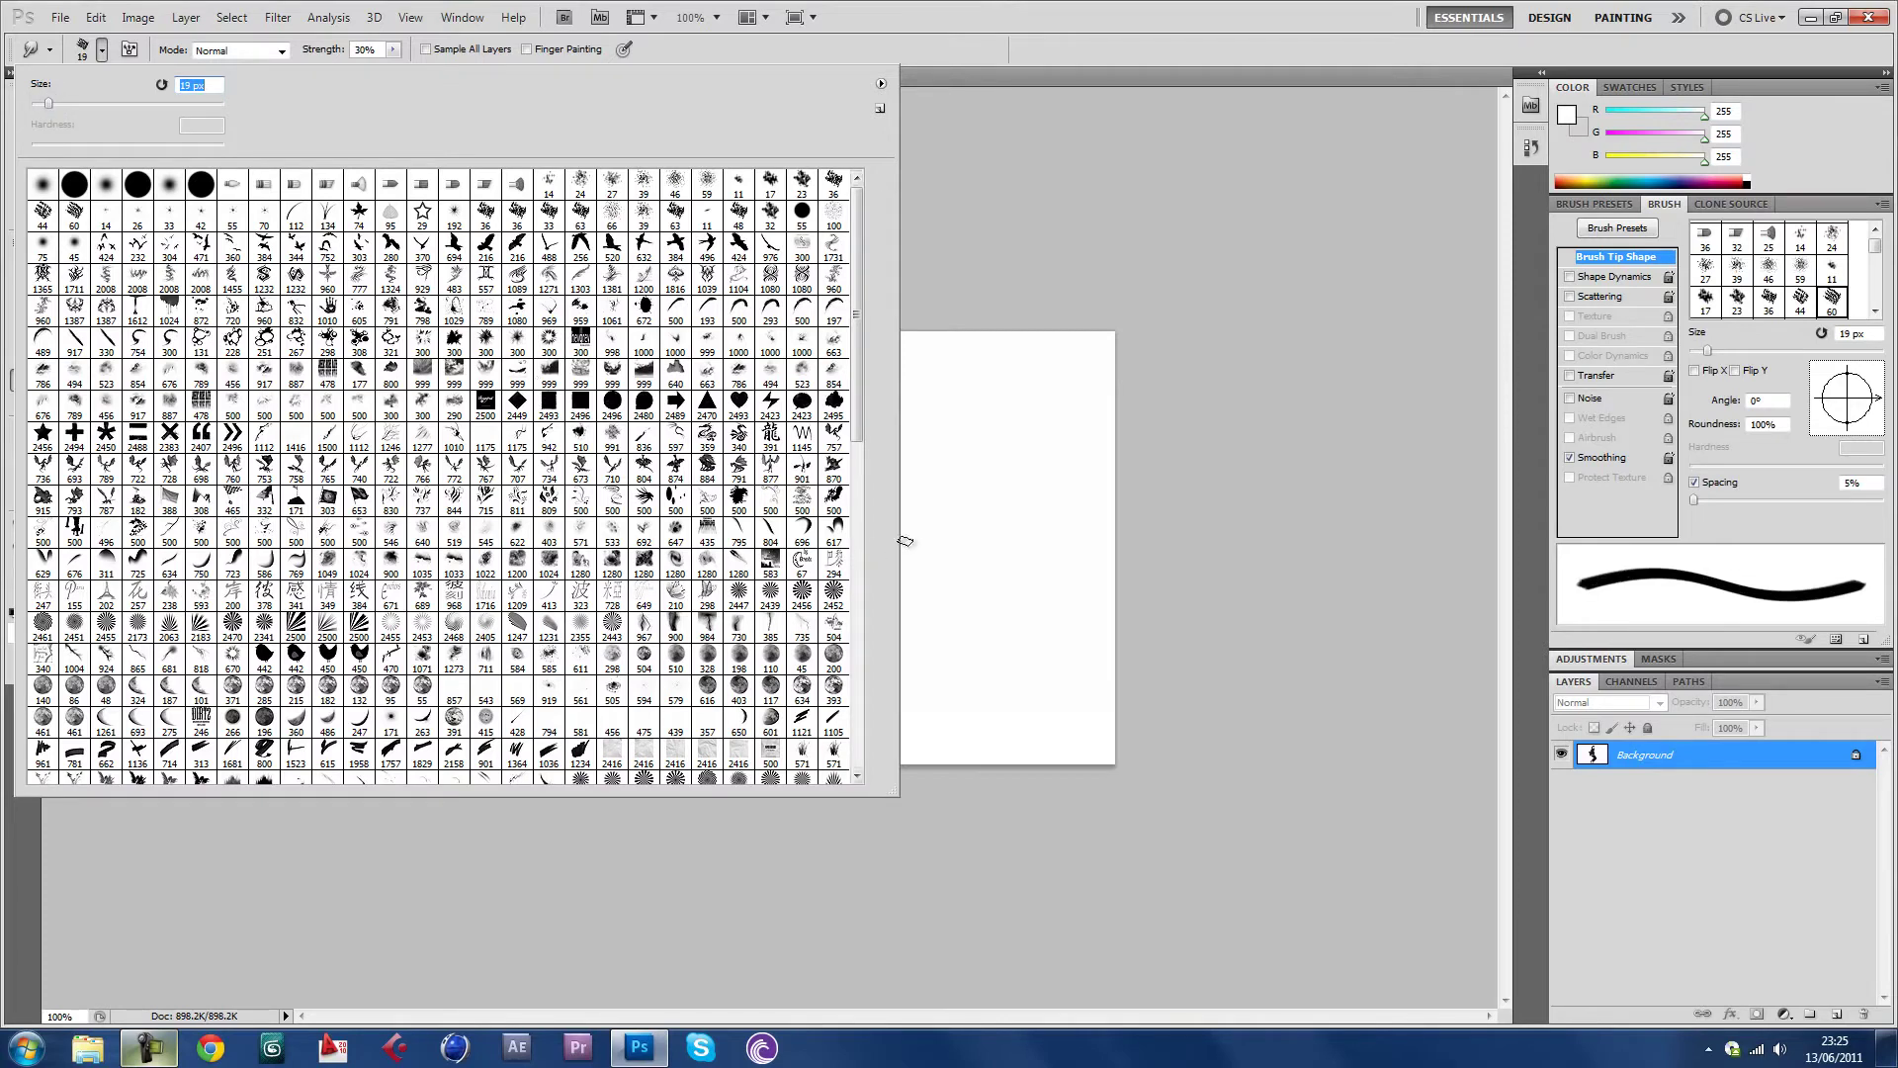
pyautogui.moveTo(56, 101); pyautogui.dragTo(50, 102)
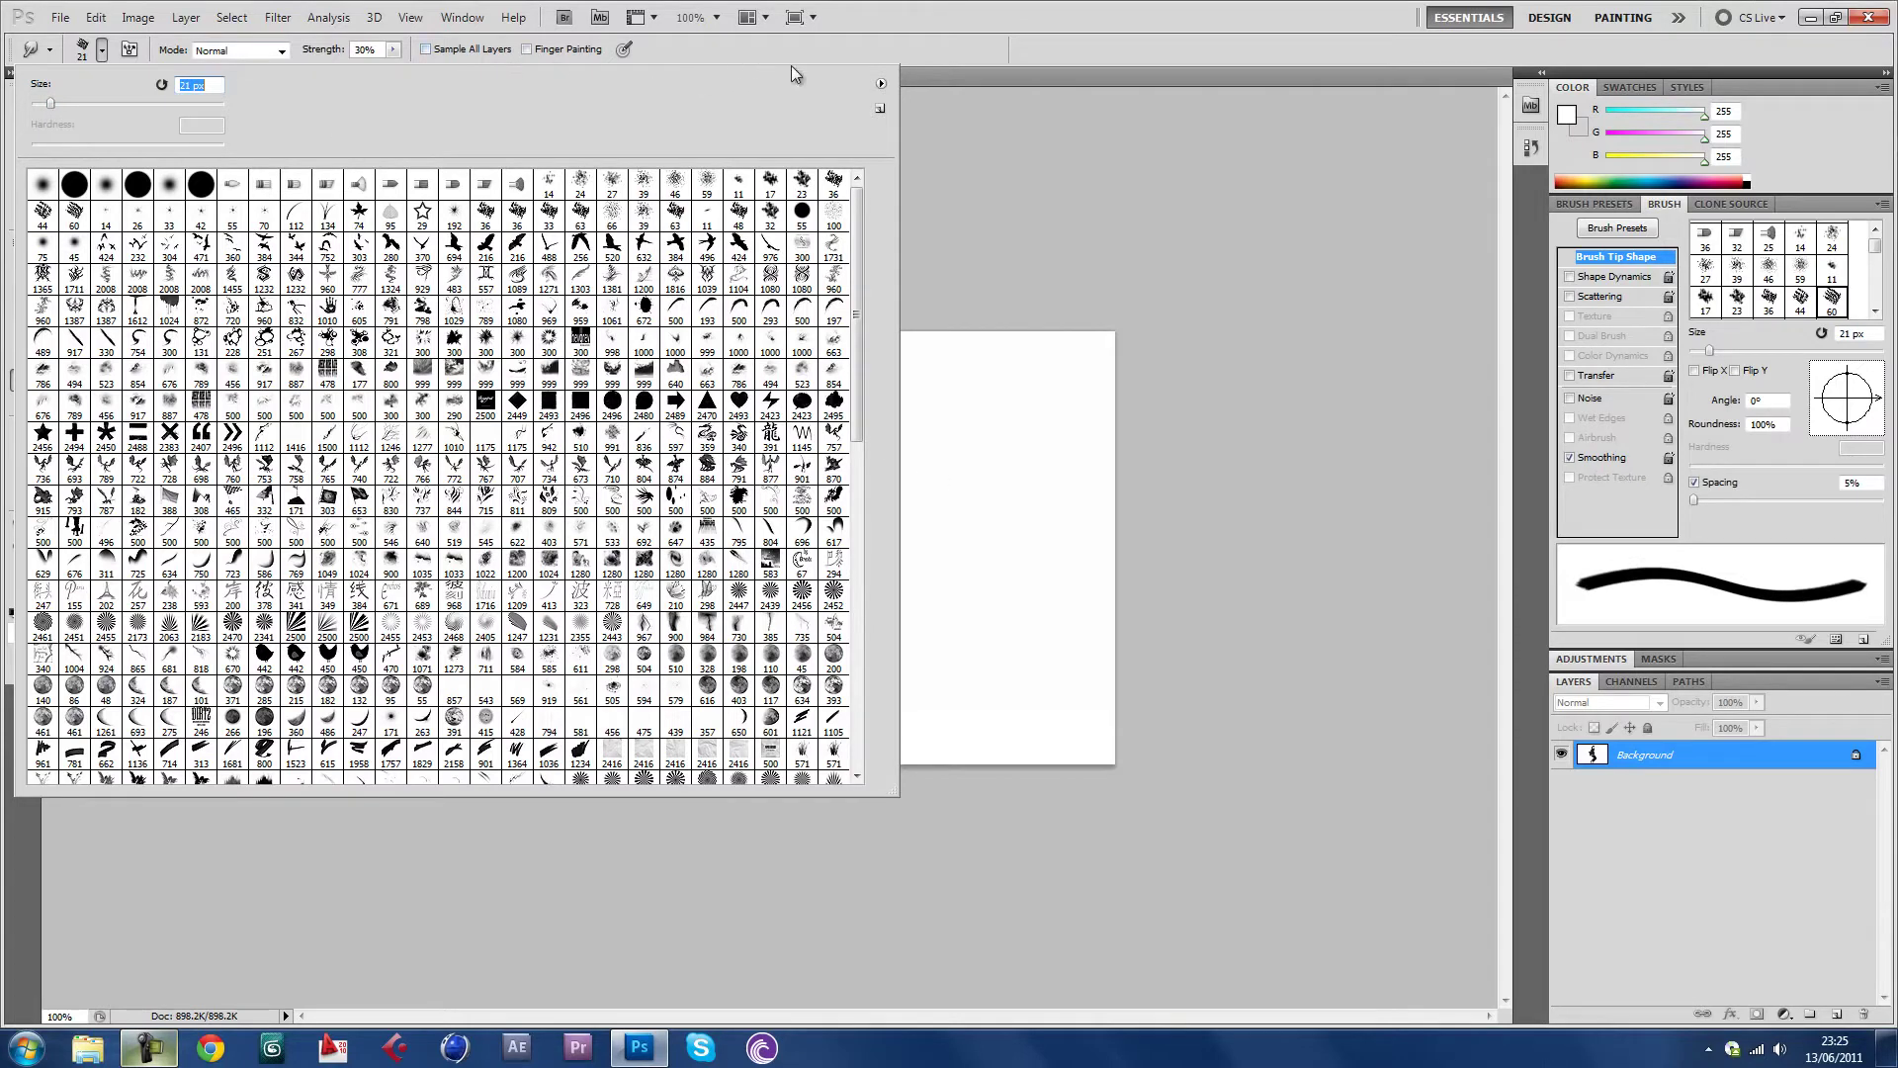
pyautogui.click(747, 39)
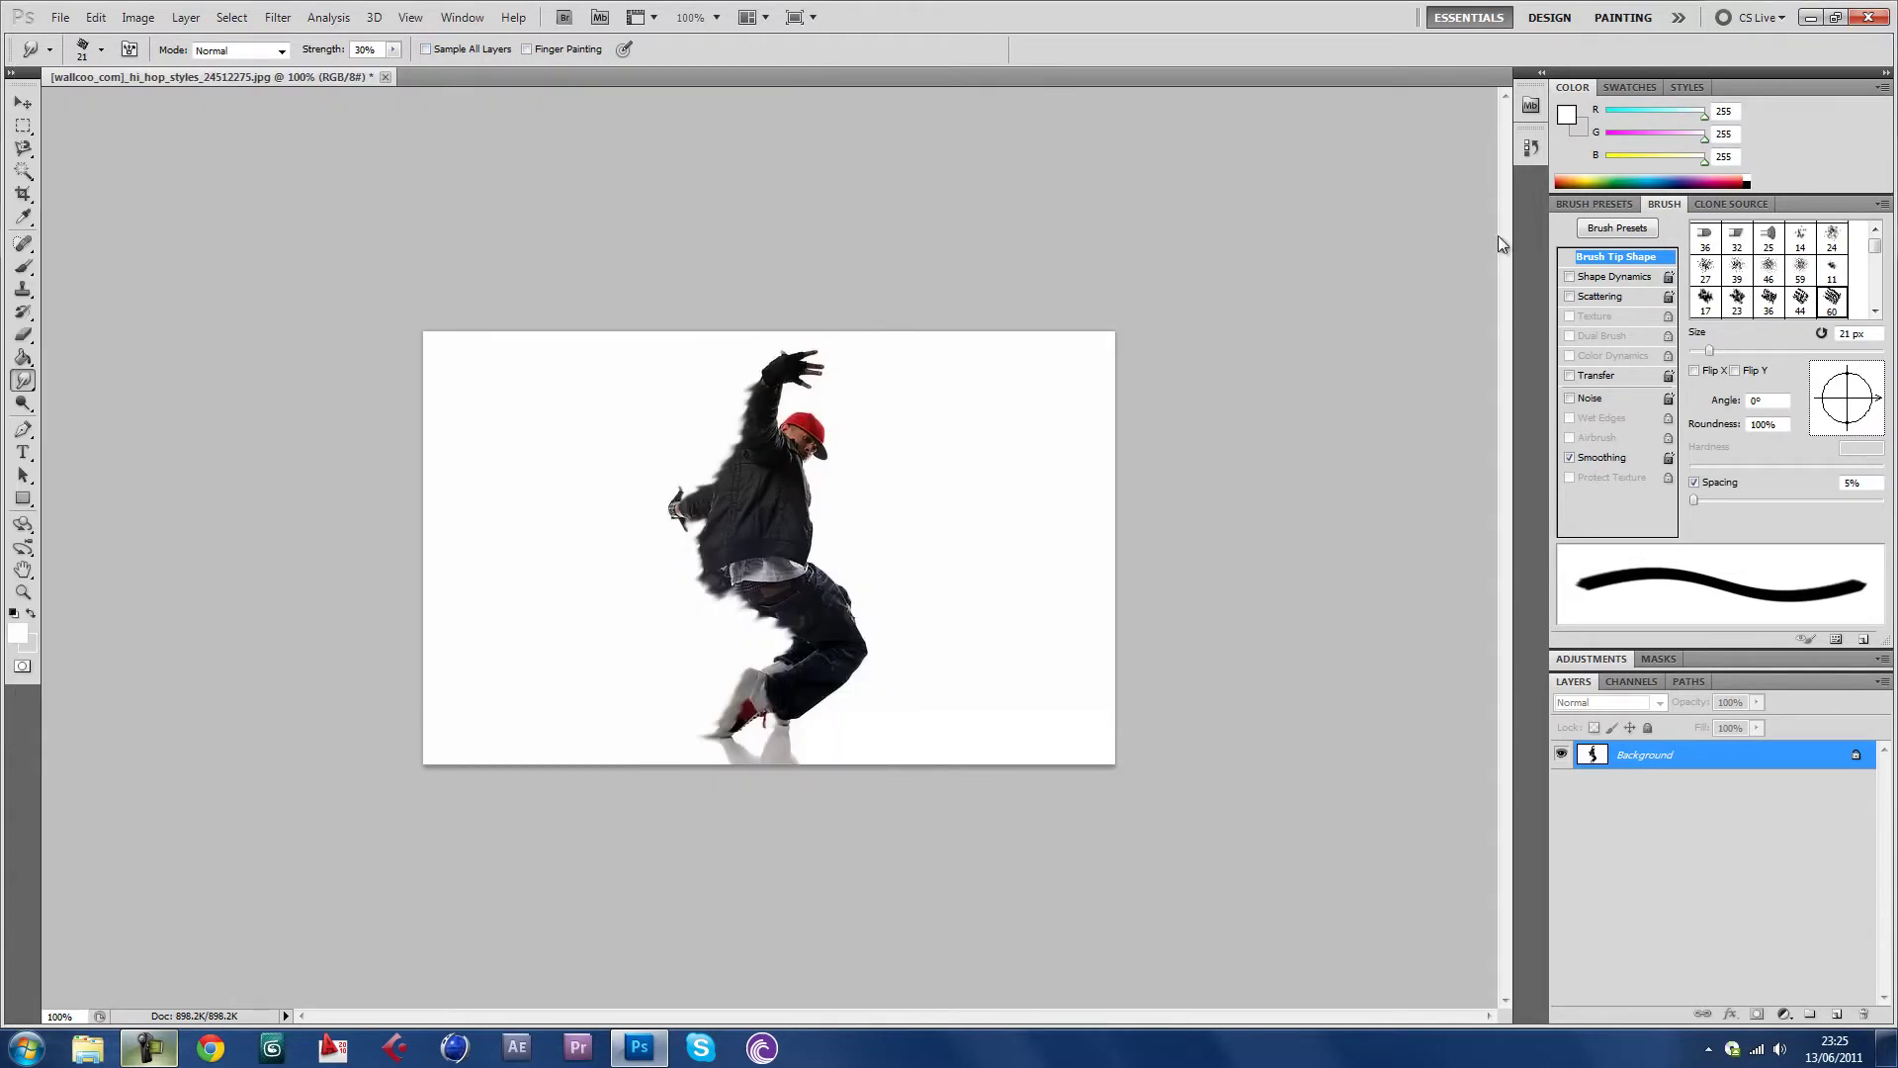
# Enable Shape Dynamics with 100% size jitter and 20% angle jitter, and Scattering at 179%, for the smudge brush
pyautogui.click(1603, 279)
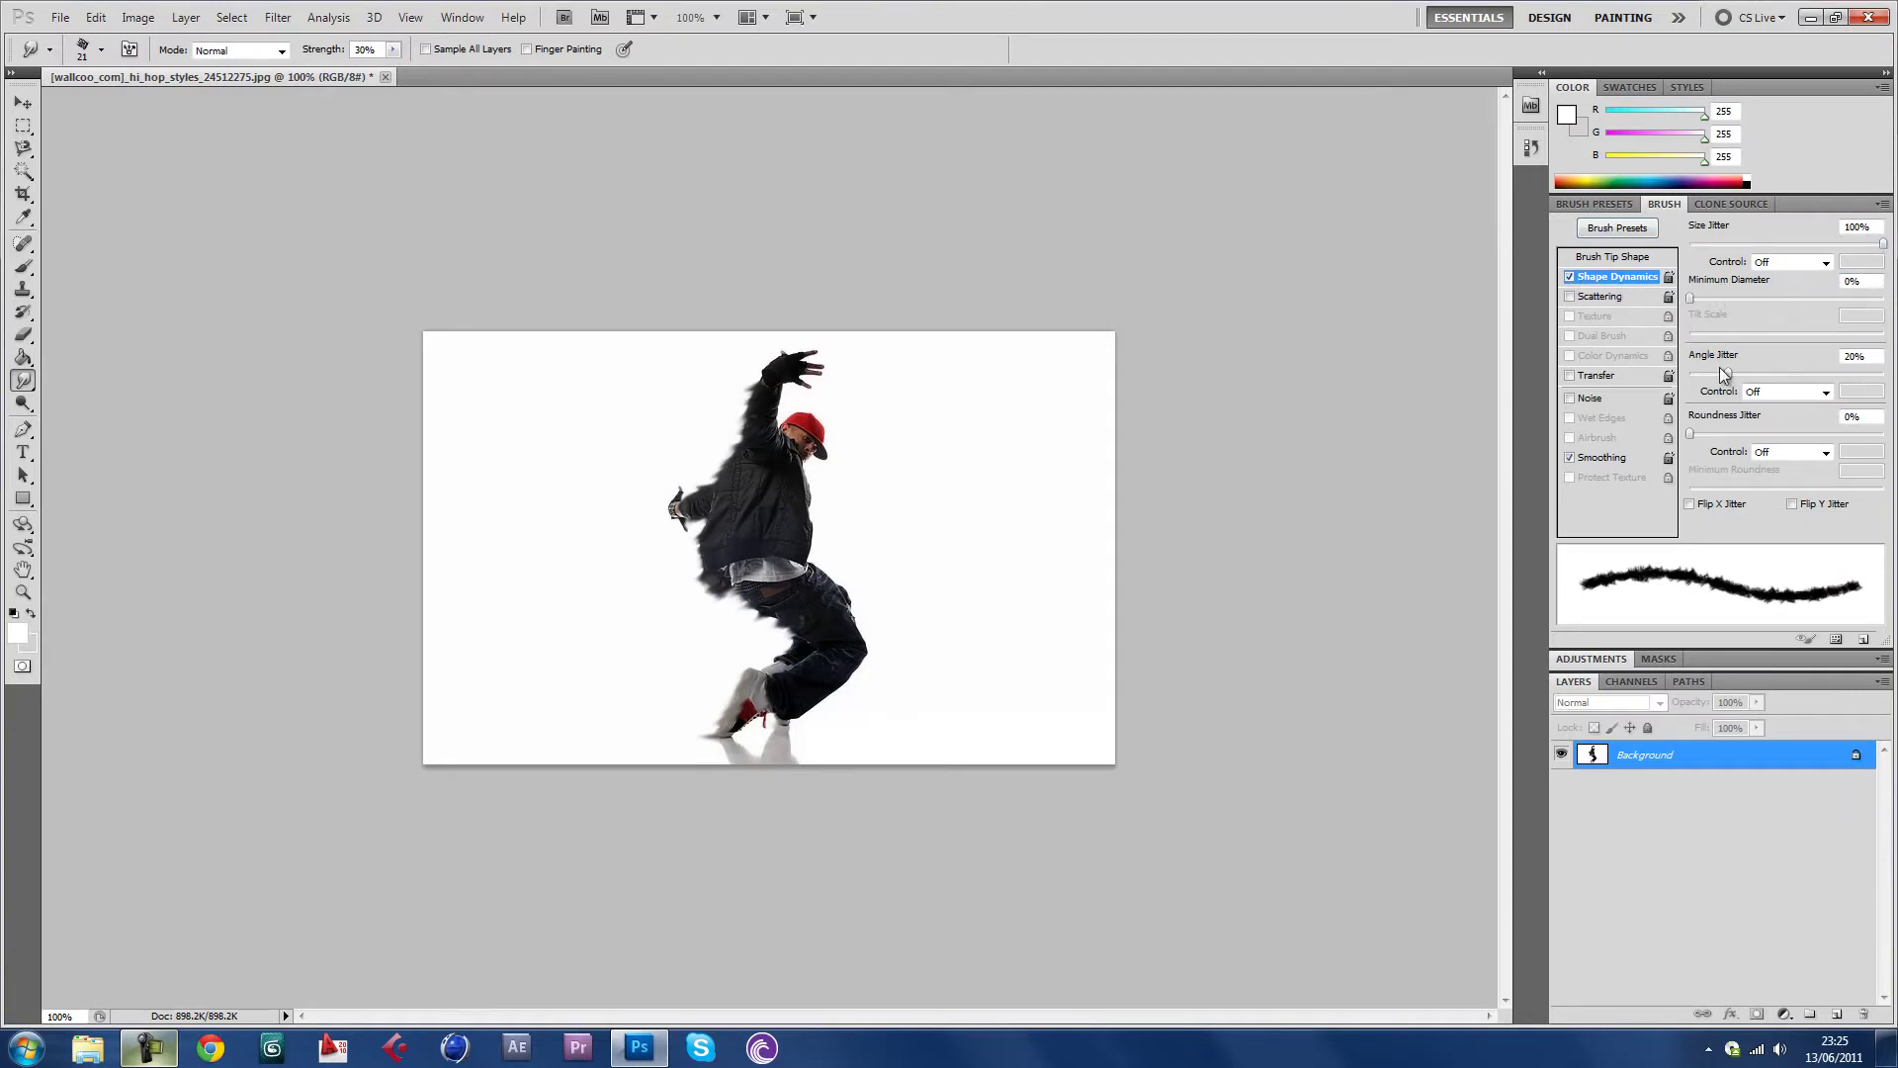
pyautogui.click(1572, 297)
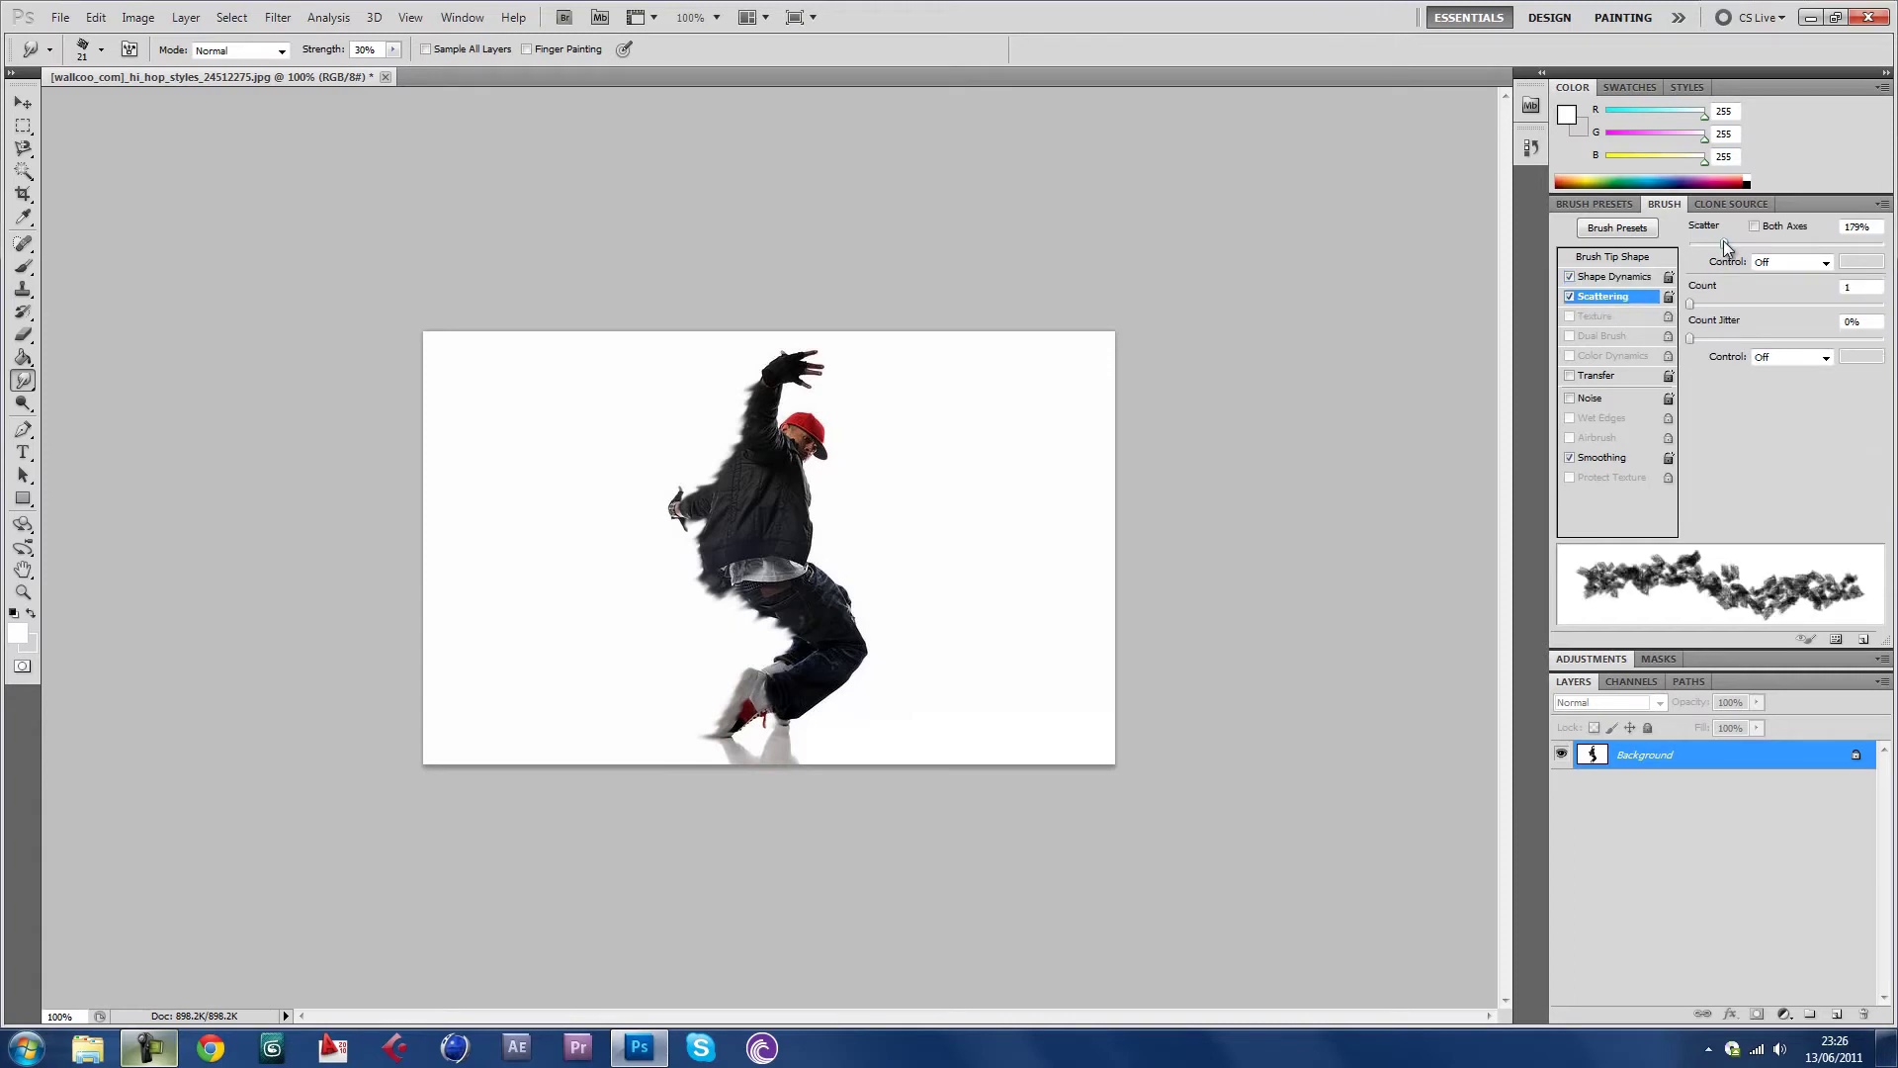
pyautogui.moveTo(1724, 244)
pyautogui.mouseDown()
pyautogui.moveTo(1742, 244)
pyautogui.moveTo(1669, 262)
pyautogui.moveTo(1891, 259)
pyautogui.moveTo(1725, 256)
pyautogui.mouseUp()
pyautogui.moveTo(1723, 242); pyautogui.dragTo(1726, 240)
# Smudge smoky, scattered edges along the dancer's rear side from the legs over the jacket to the raised arm and hand
pyautogui.moveTo(760, 624)
pyautogui.mouseDown()
pyautogui.moveTo(799, 651)
pyautogui.moveTo(713, 705)
pyautogui.moveTo(744, 697)
pyautogui.moveTo(722, 732)
pyautogui.moveTo(778, 706)
pyautogui.moveTo(759, 713)
pyautogui.moveTo(772, 694)
pyautogui.moveTo(746, 662)
pyautogui.mouseUp()
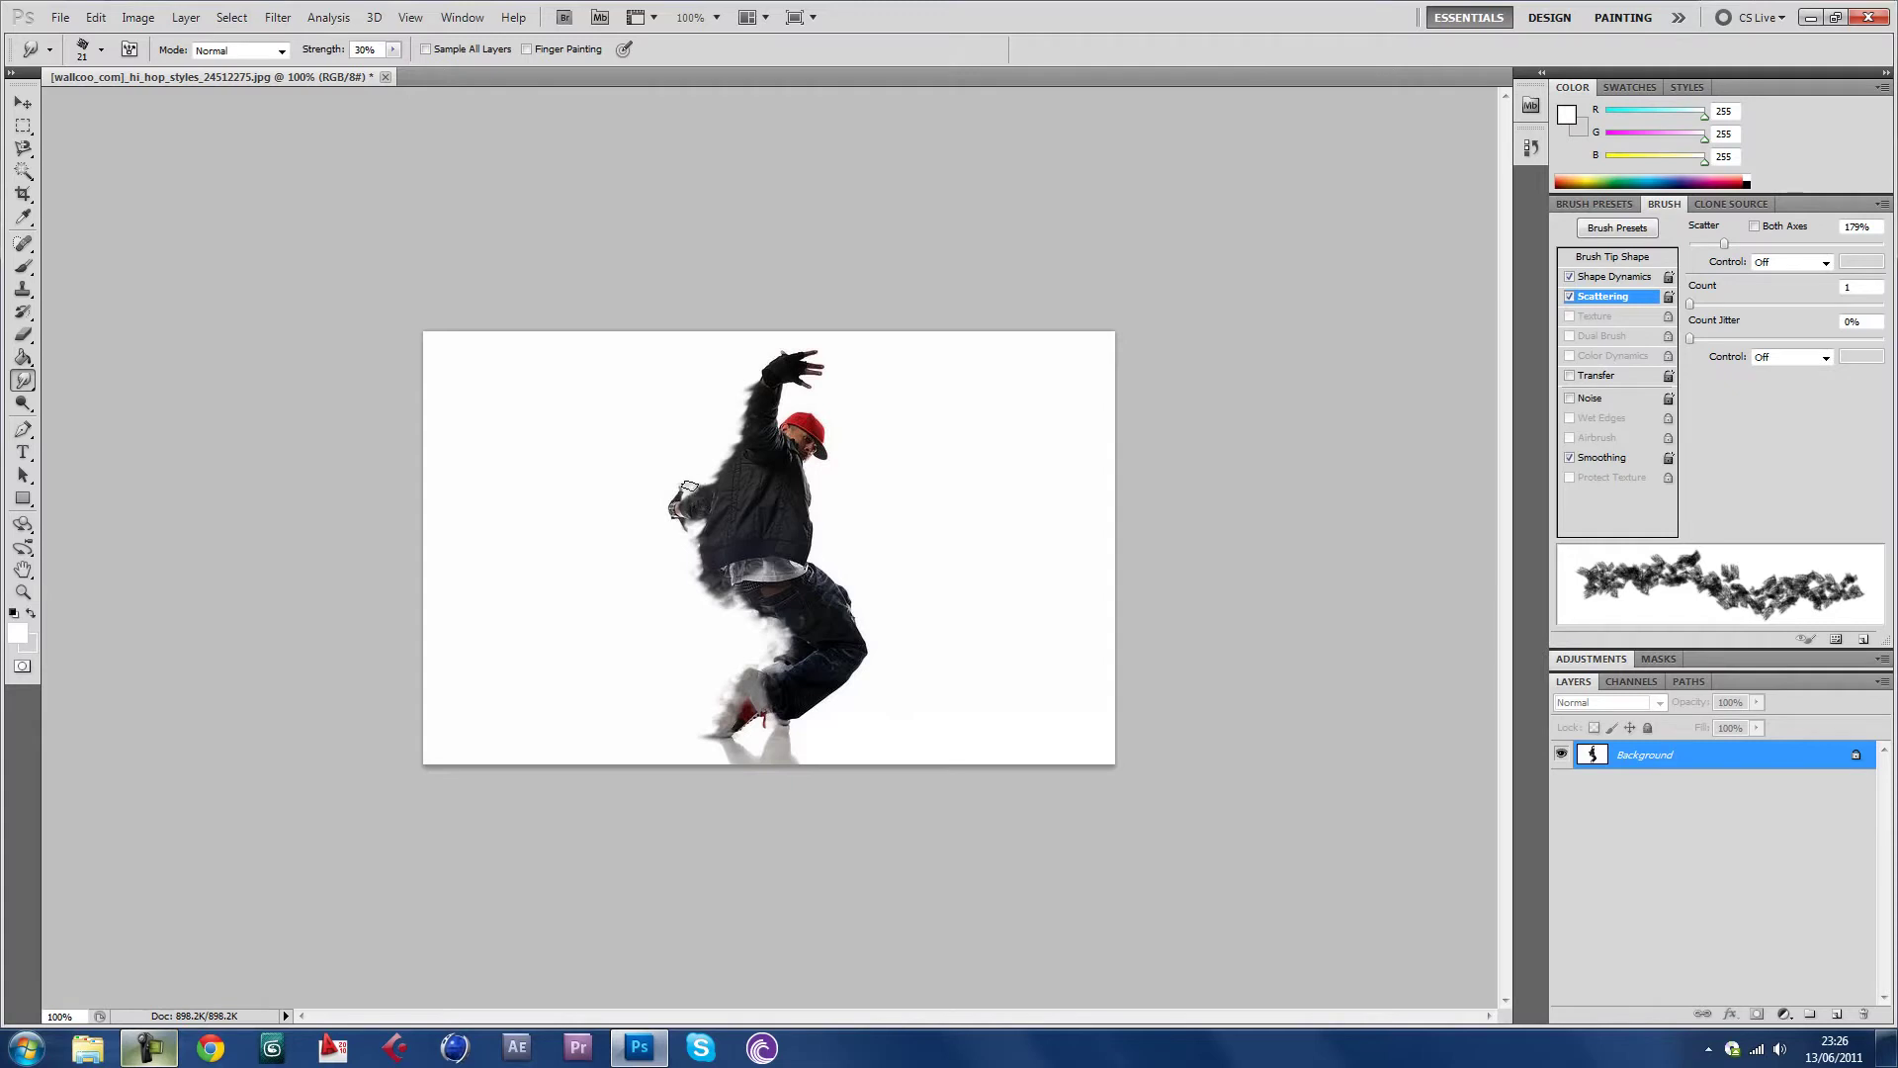
pyautogui.moveTo(689, 486); pyautogui.dragTo(720, 445)
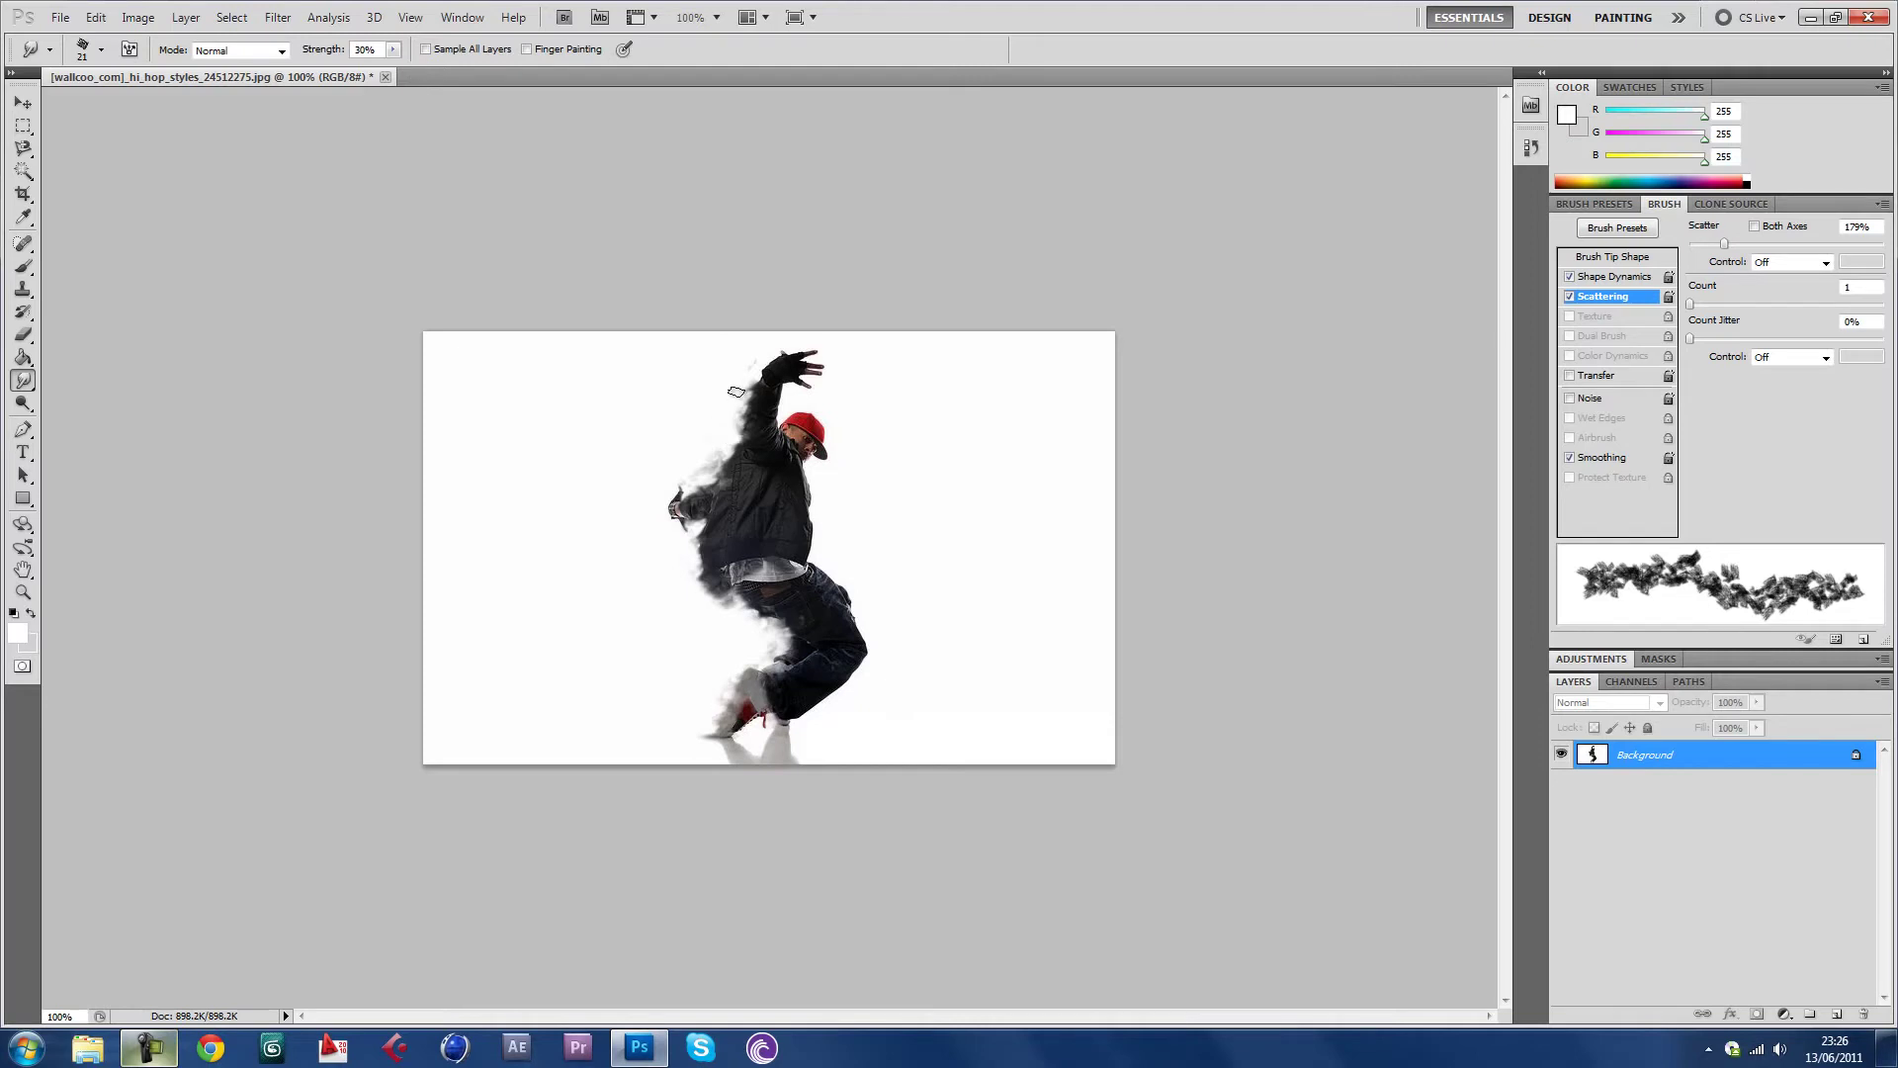
pyautogui.moveTo(736, 391)
pyautogui.mouseDown()
pyautogui.moveTo(754, 374)
pyautogui.moveTo(741, 397)
pyautogui.mouseUp()
pyautogui.moveTo(713, 483)
pyautogui.mouseDown()
pyautogui.moveTo(706, 561)
pyautogui.moveTo(731, 585)
pyautogui.moveTo(698, 600)
pyautogui.moveTo(751, 604)
pyautogui.moveTo(780, 682)
pyautogui.mouseUp()
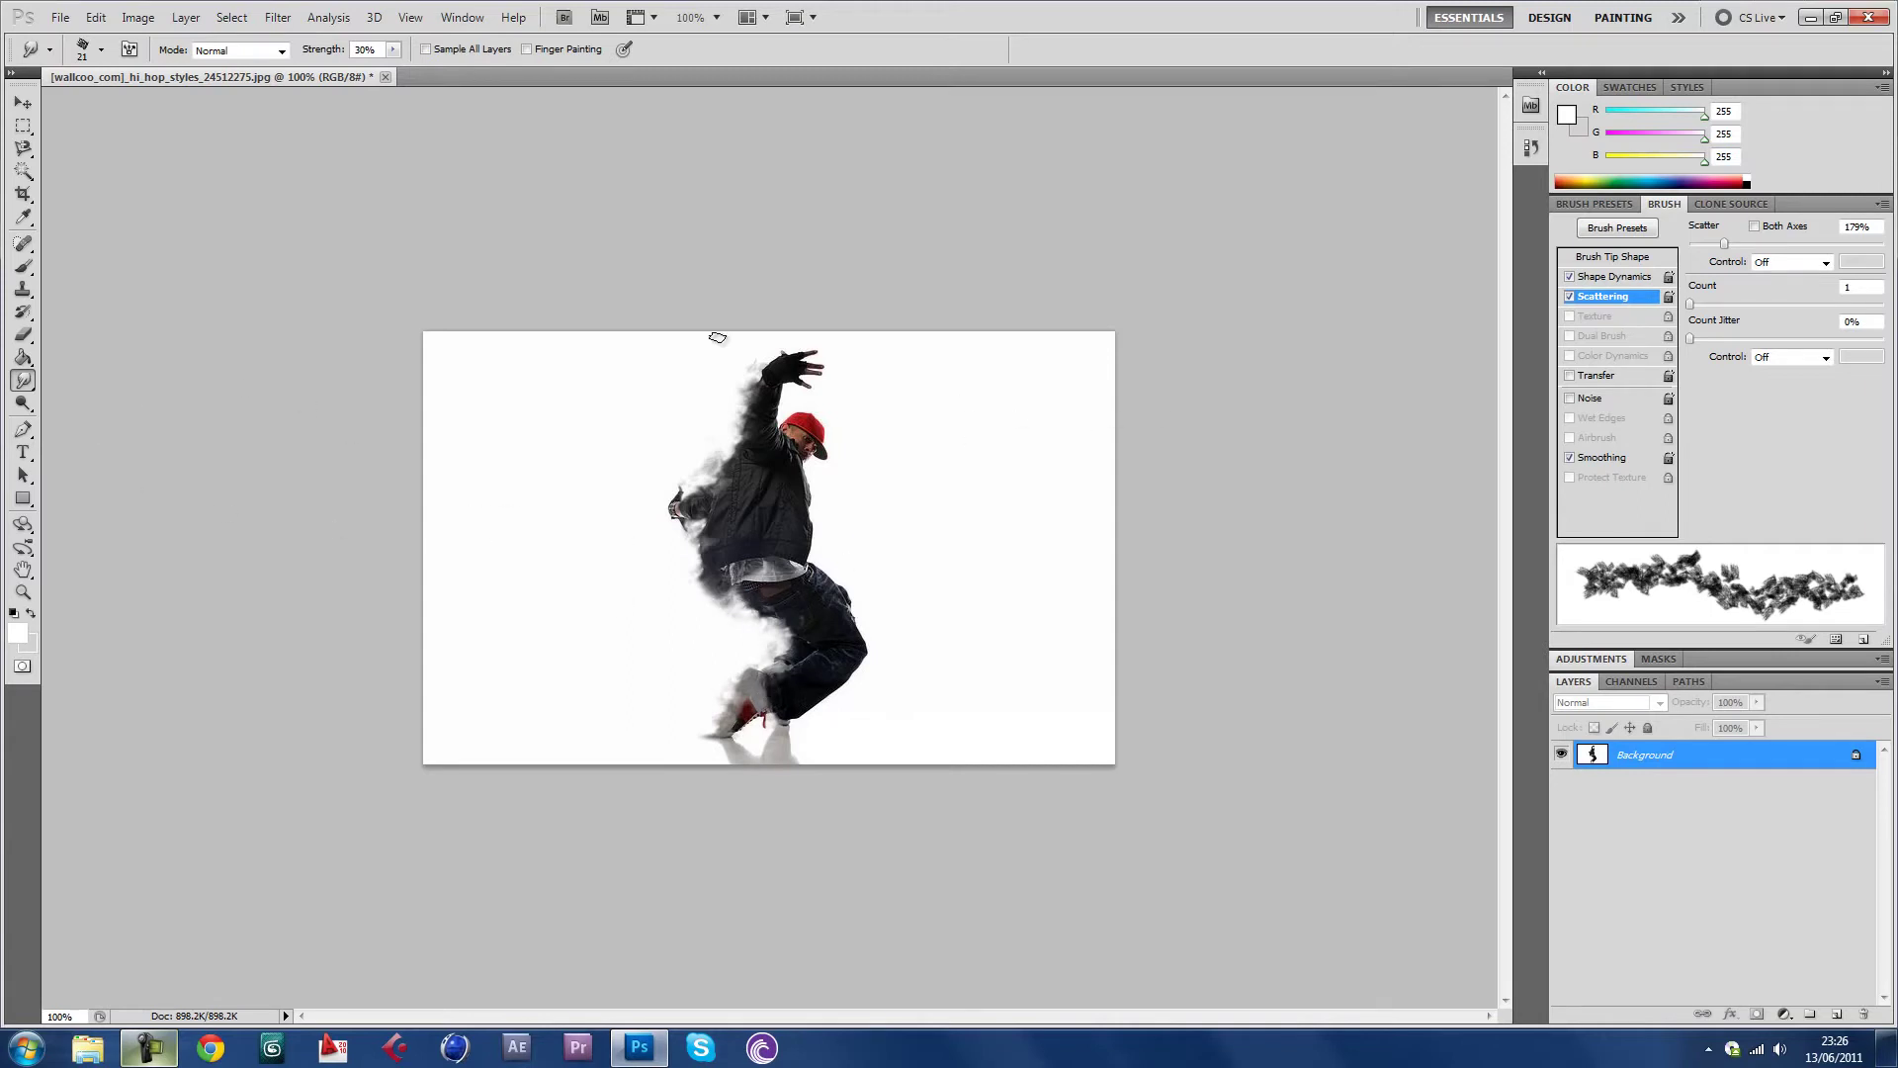
pyautogui.moveTo(772, 354); pyautogui.dragTo(757, 386)
# Review the brush's Shape Dynamics and Scattering settings, and enable Transfer with 100% strength jitter
pyautogui.click(1596, 277)
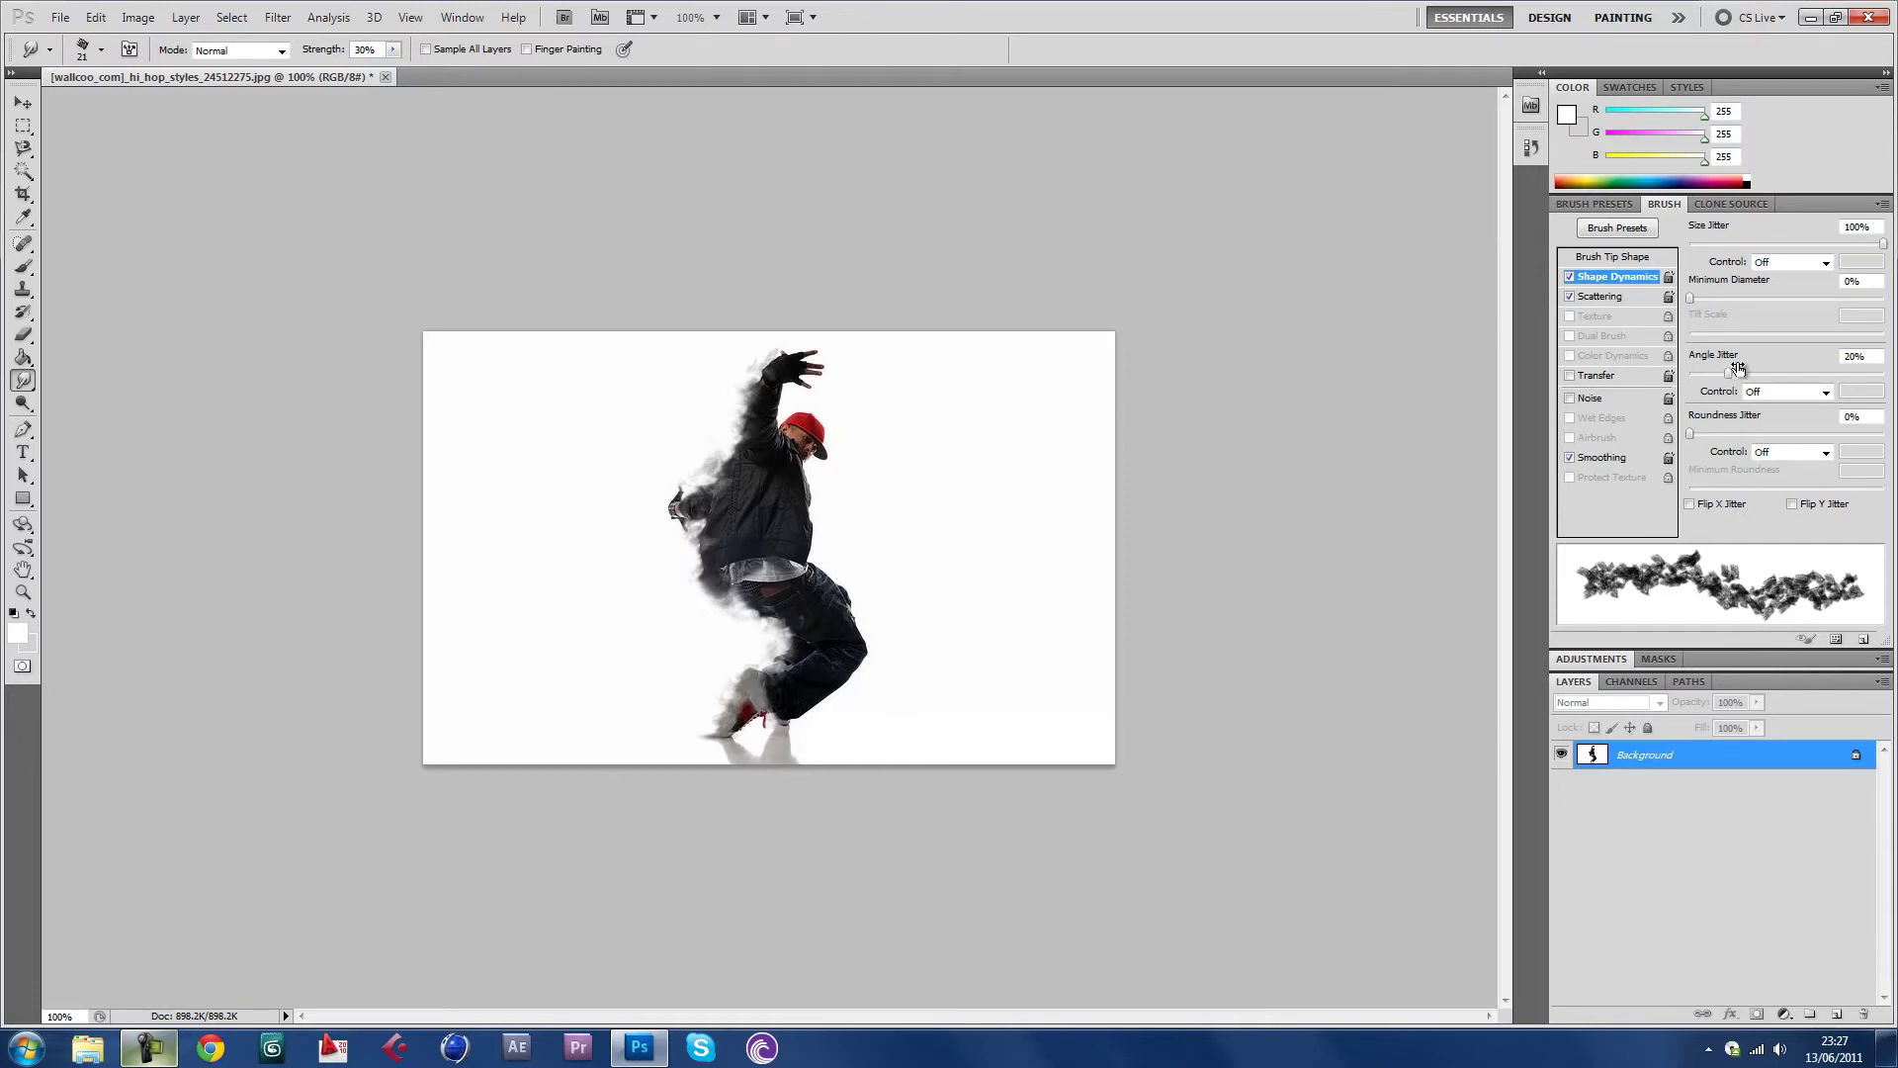
pyautogui.click(1634, 300)
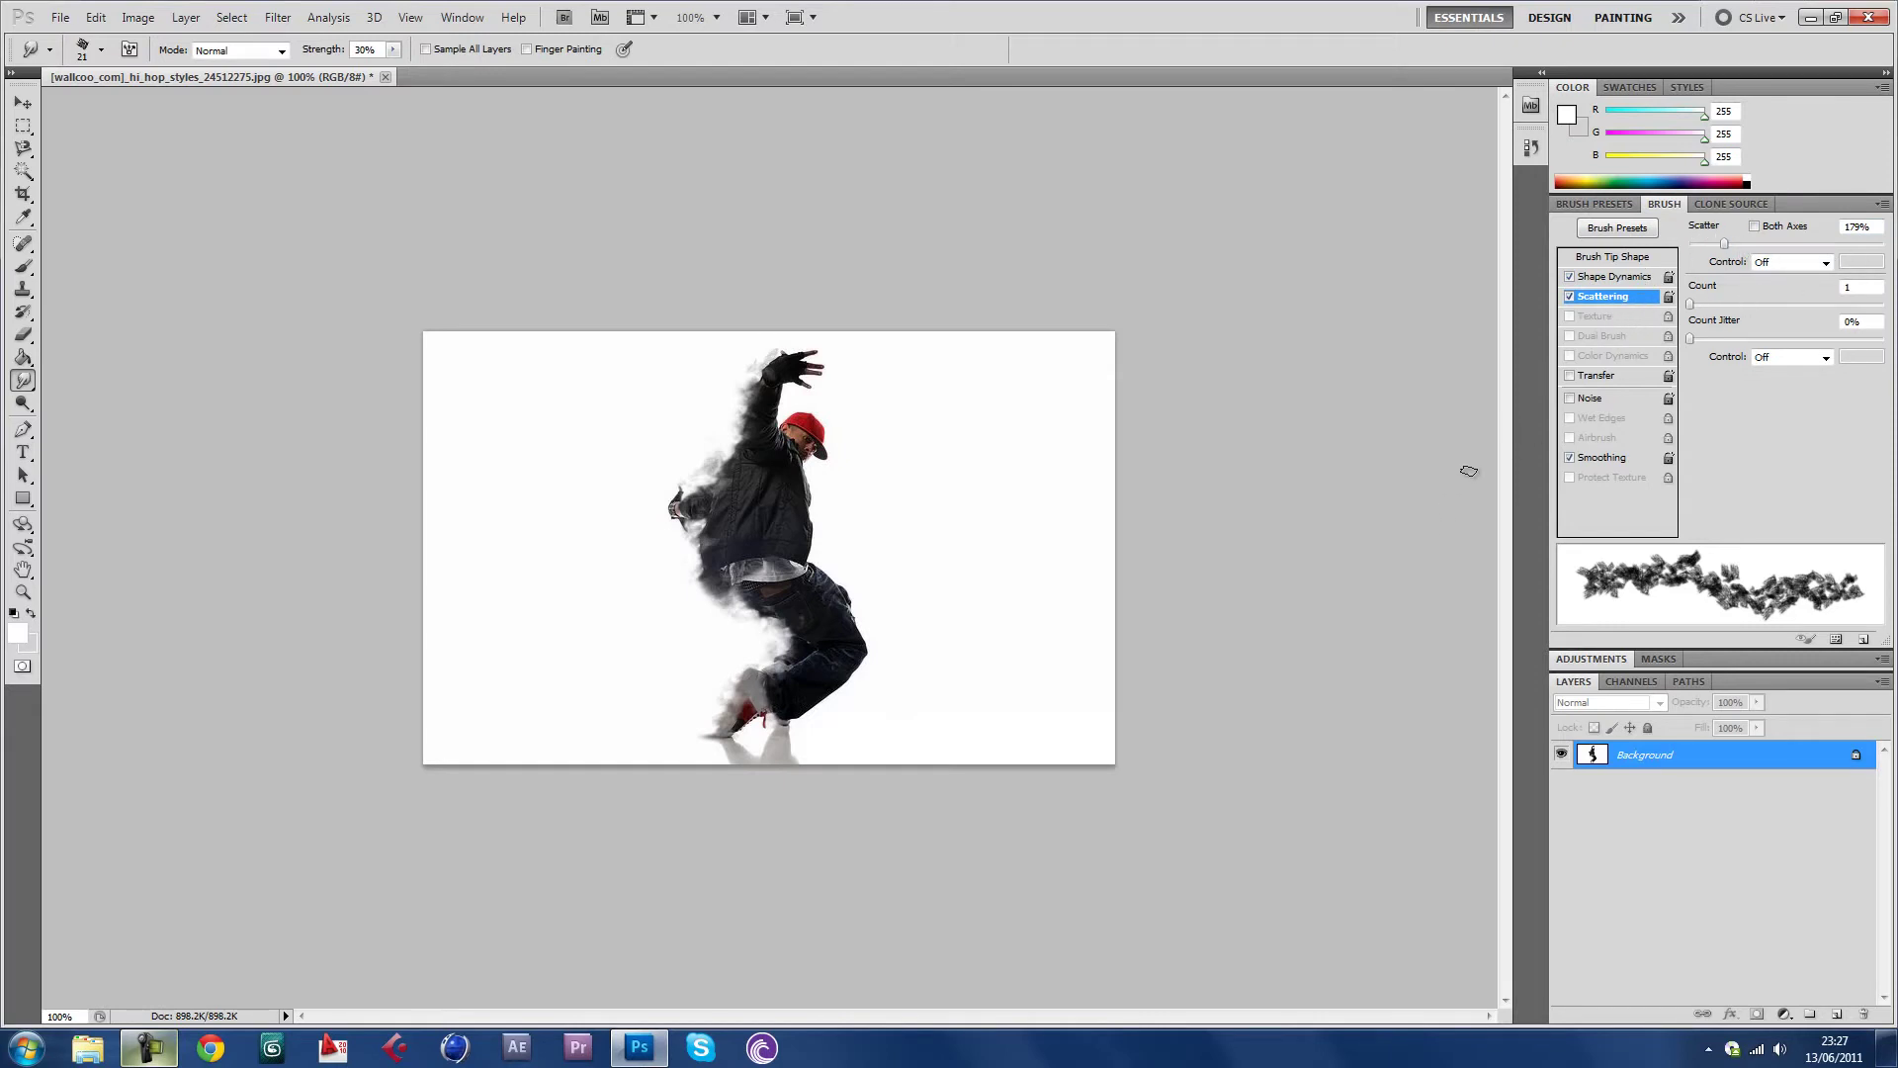
pyautogui.click(1569, 377)
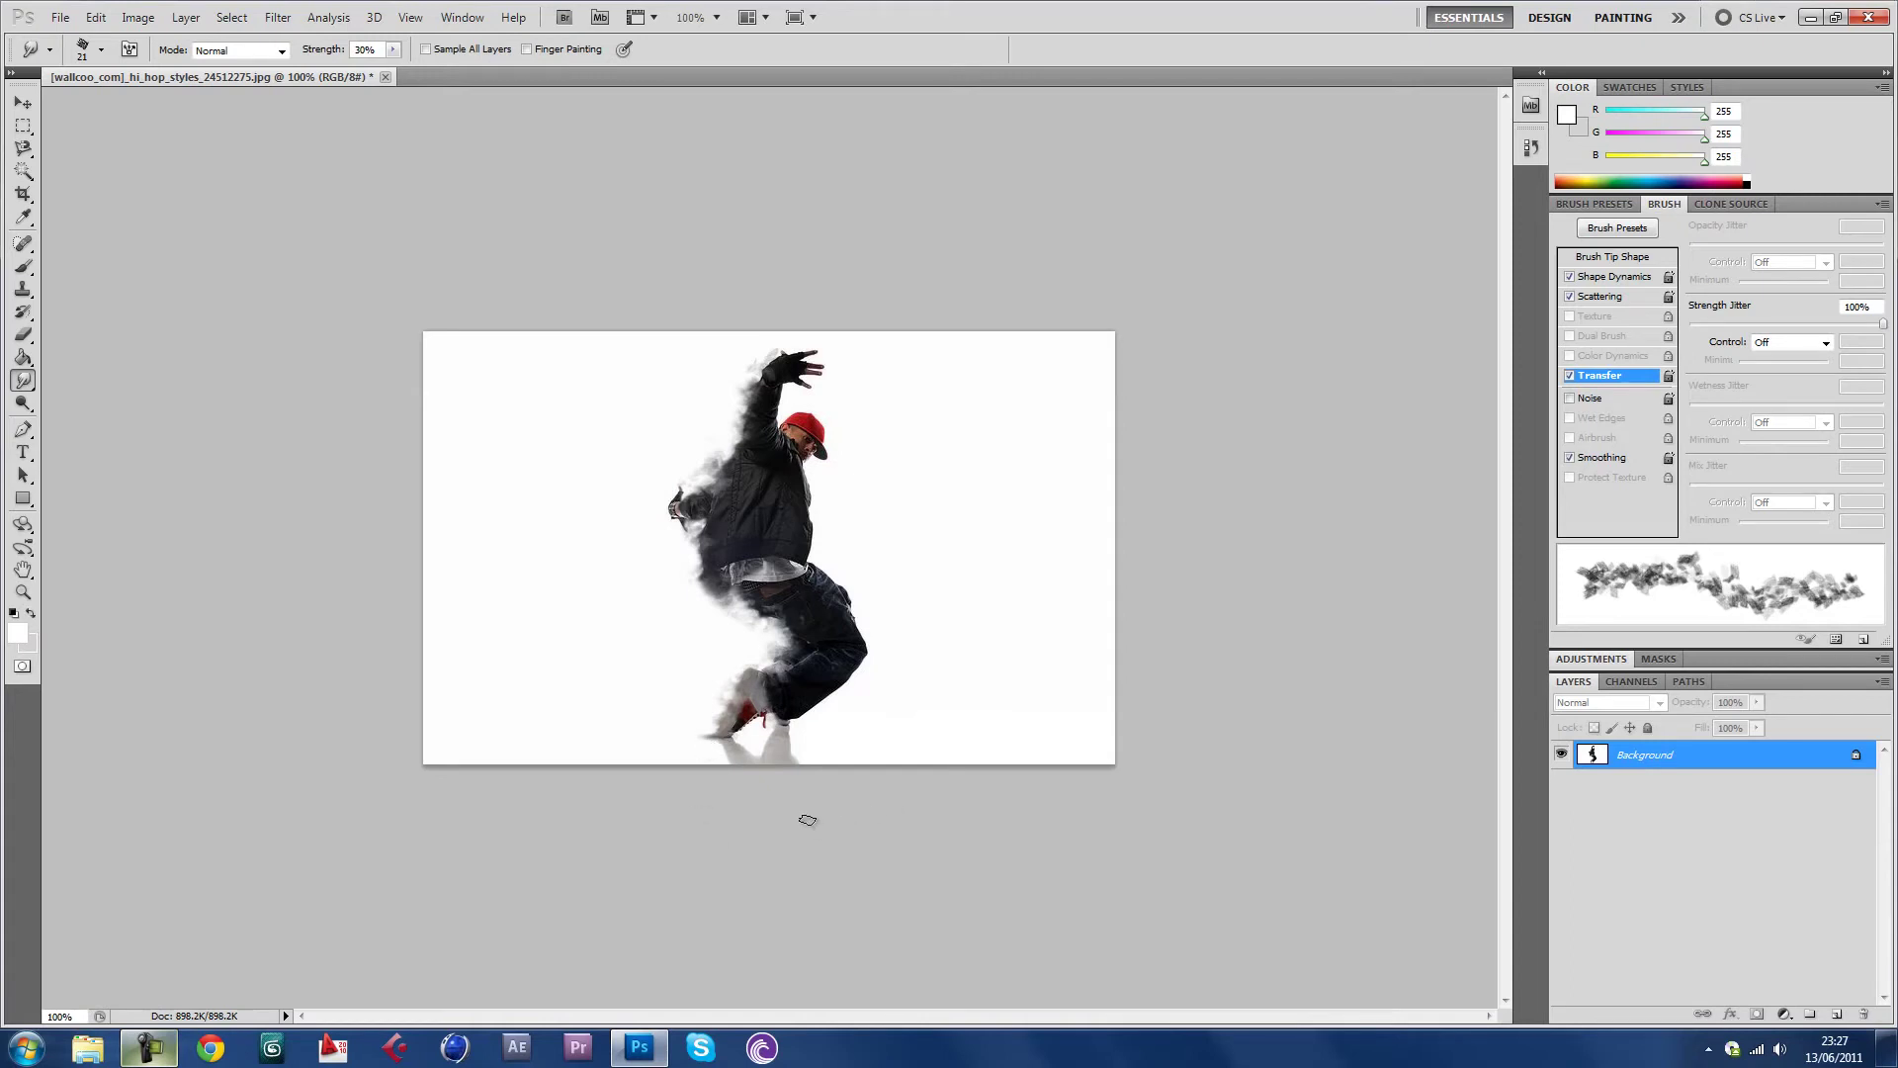
# Switch the Smudge tool to a hard round brush at 7 px and raise its strength to 80%
pyautogui.click(101, 49)
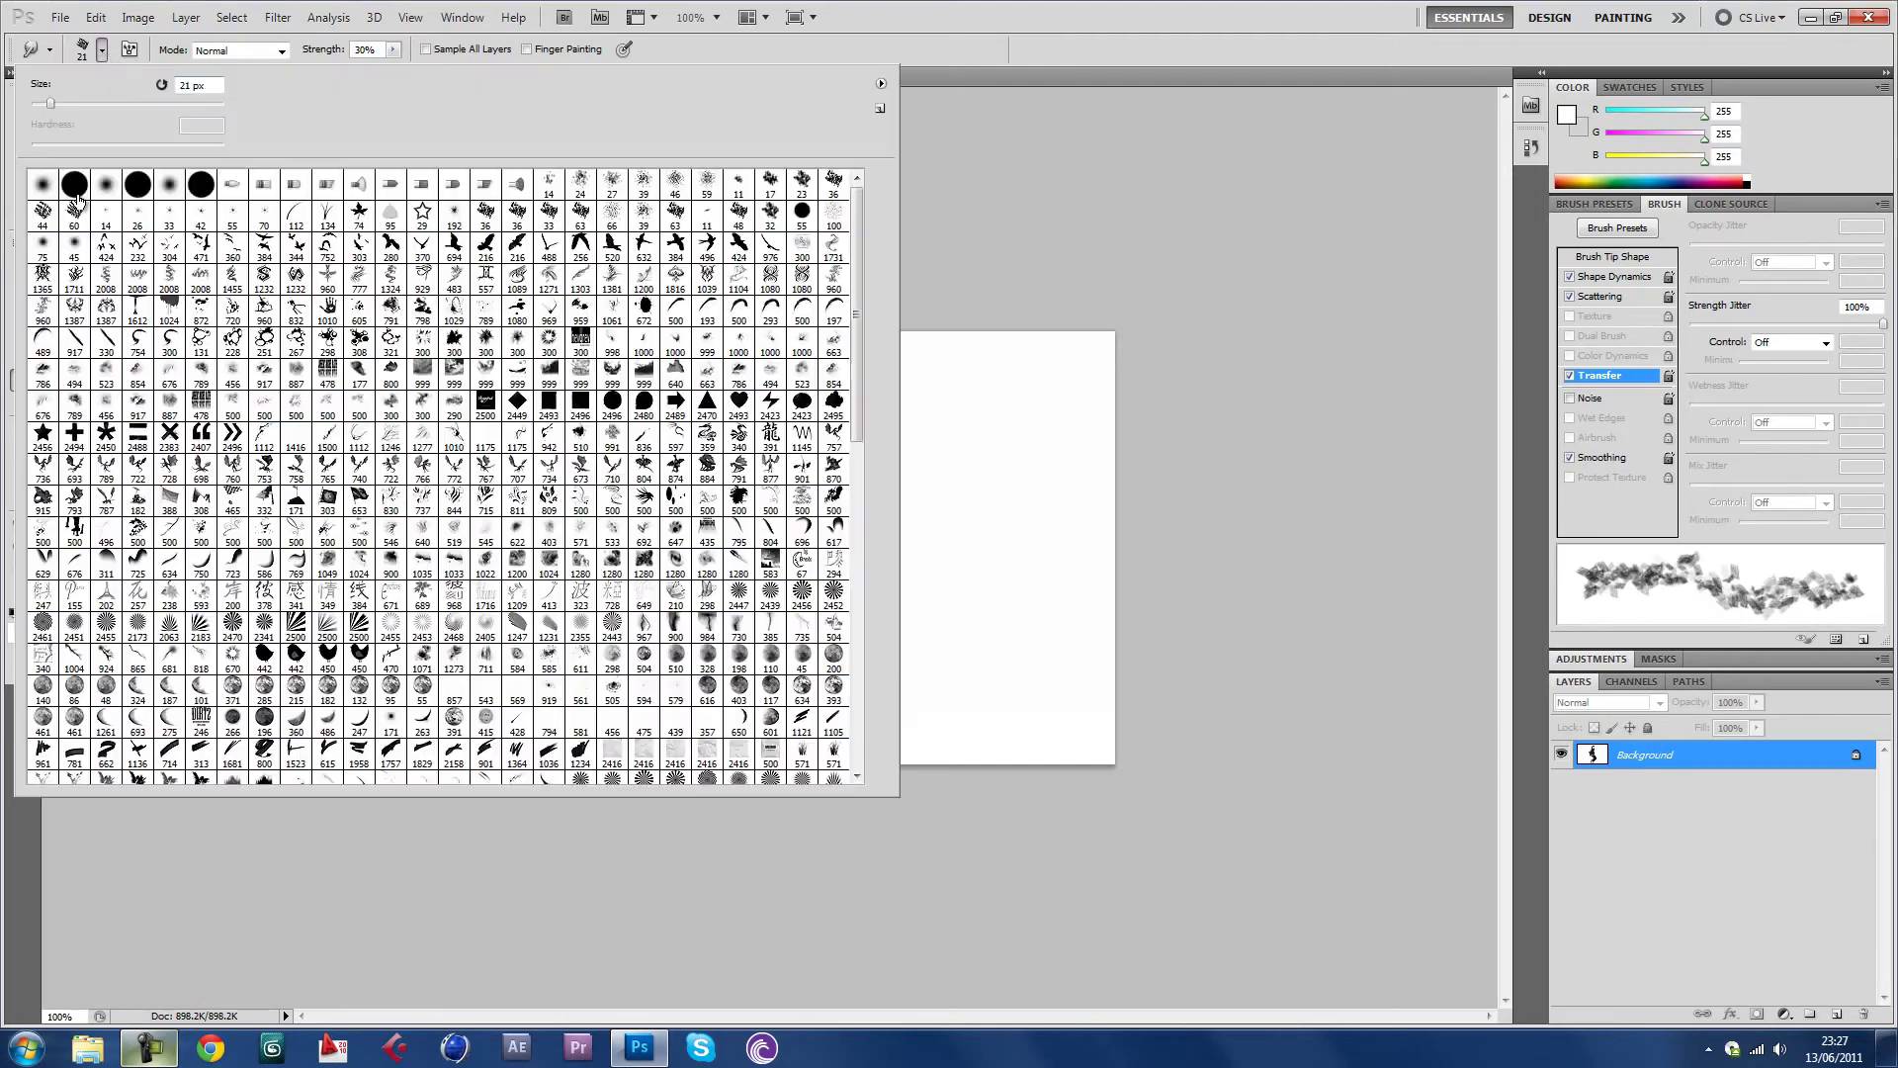
pyautogui.click(75, 188)
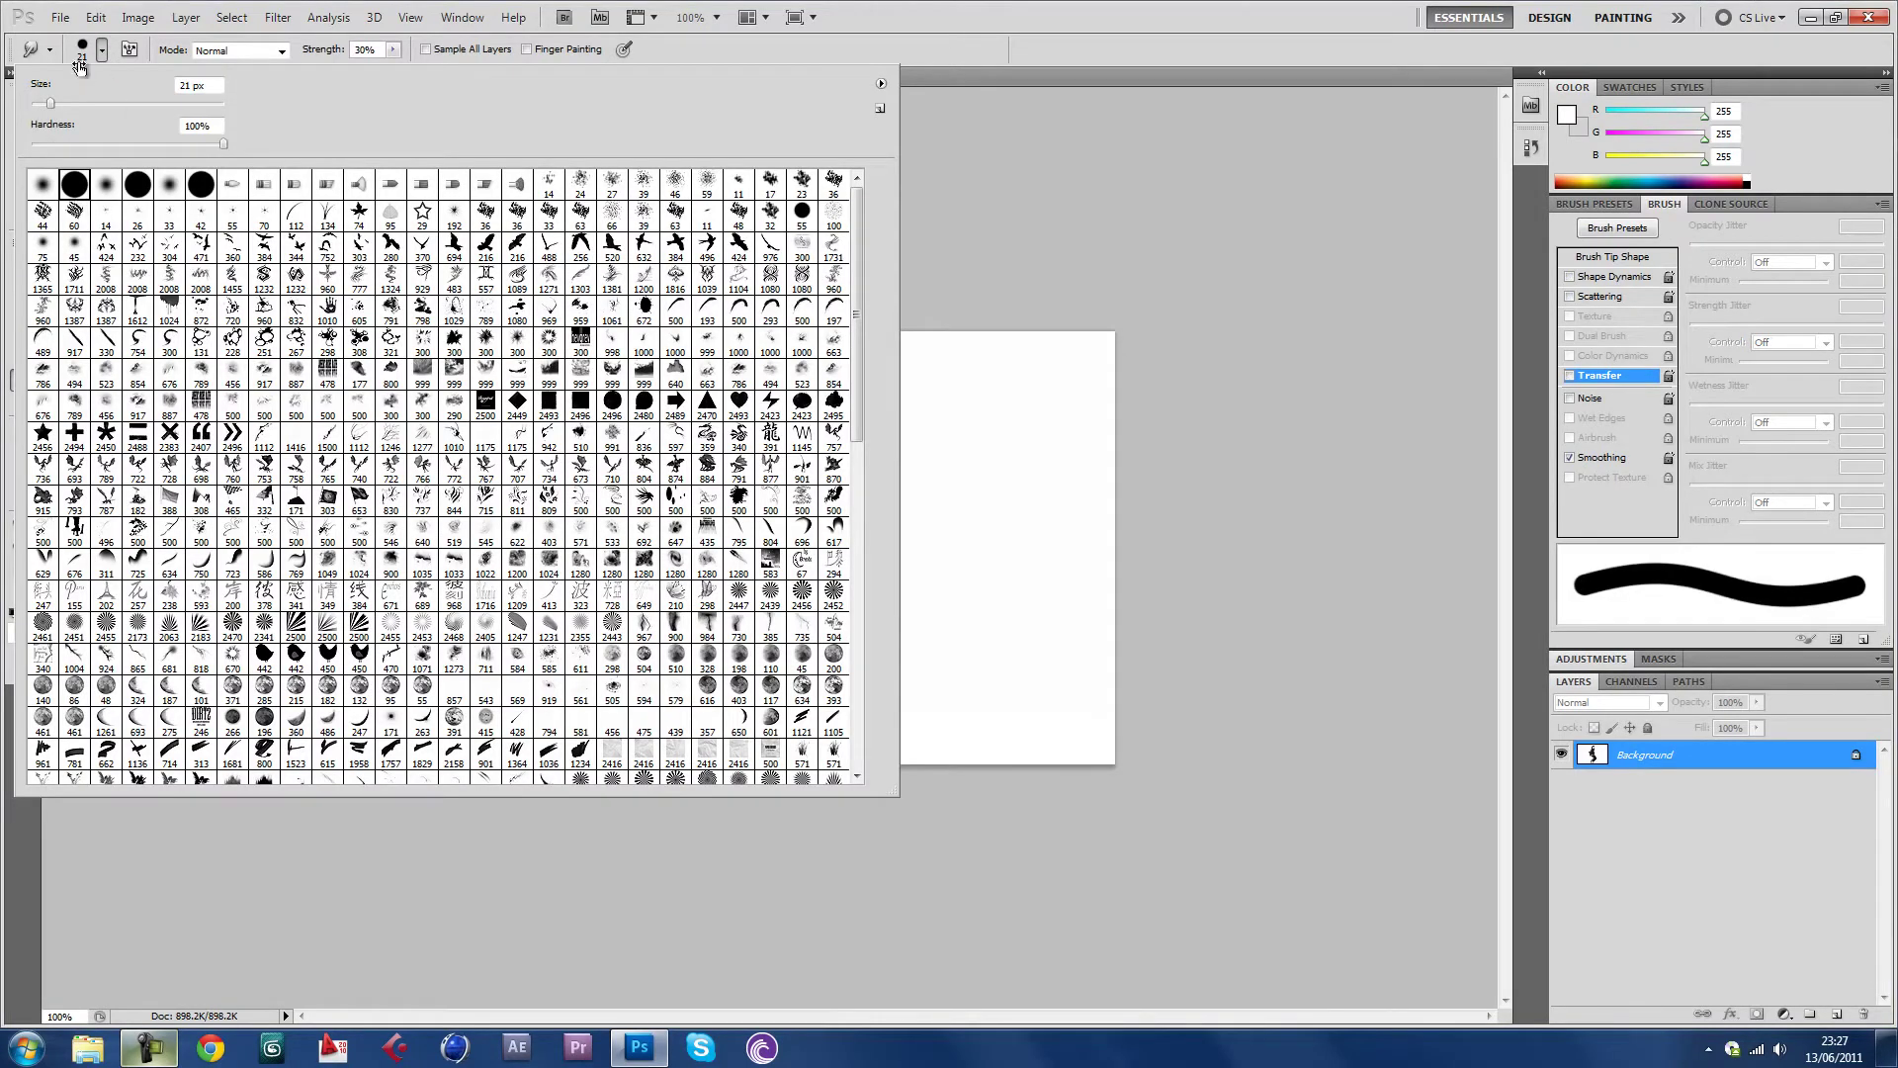
pyautogui.moveTo(48, 104); pyautogui.dragTo(41, 105)
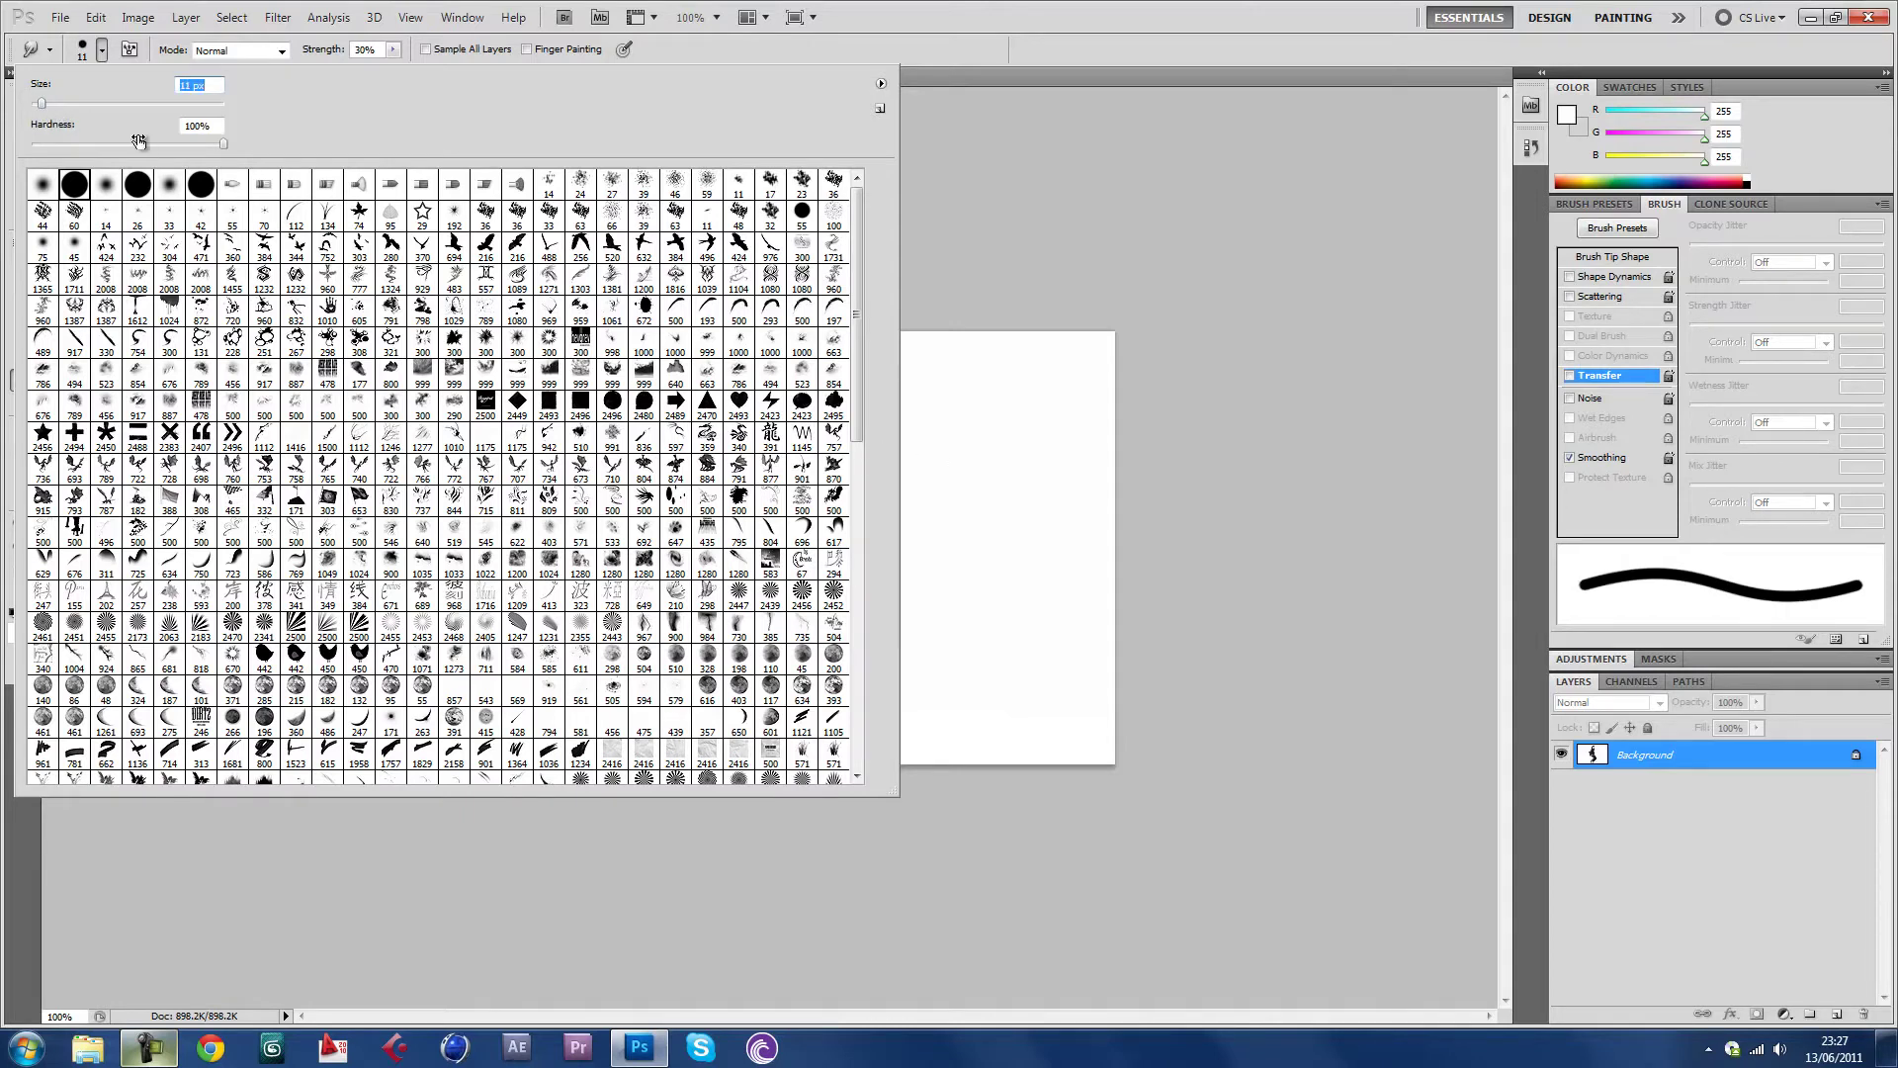
pyautogui.moveTo(38, 103); pyautogui.dragTo(37, 105)
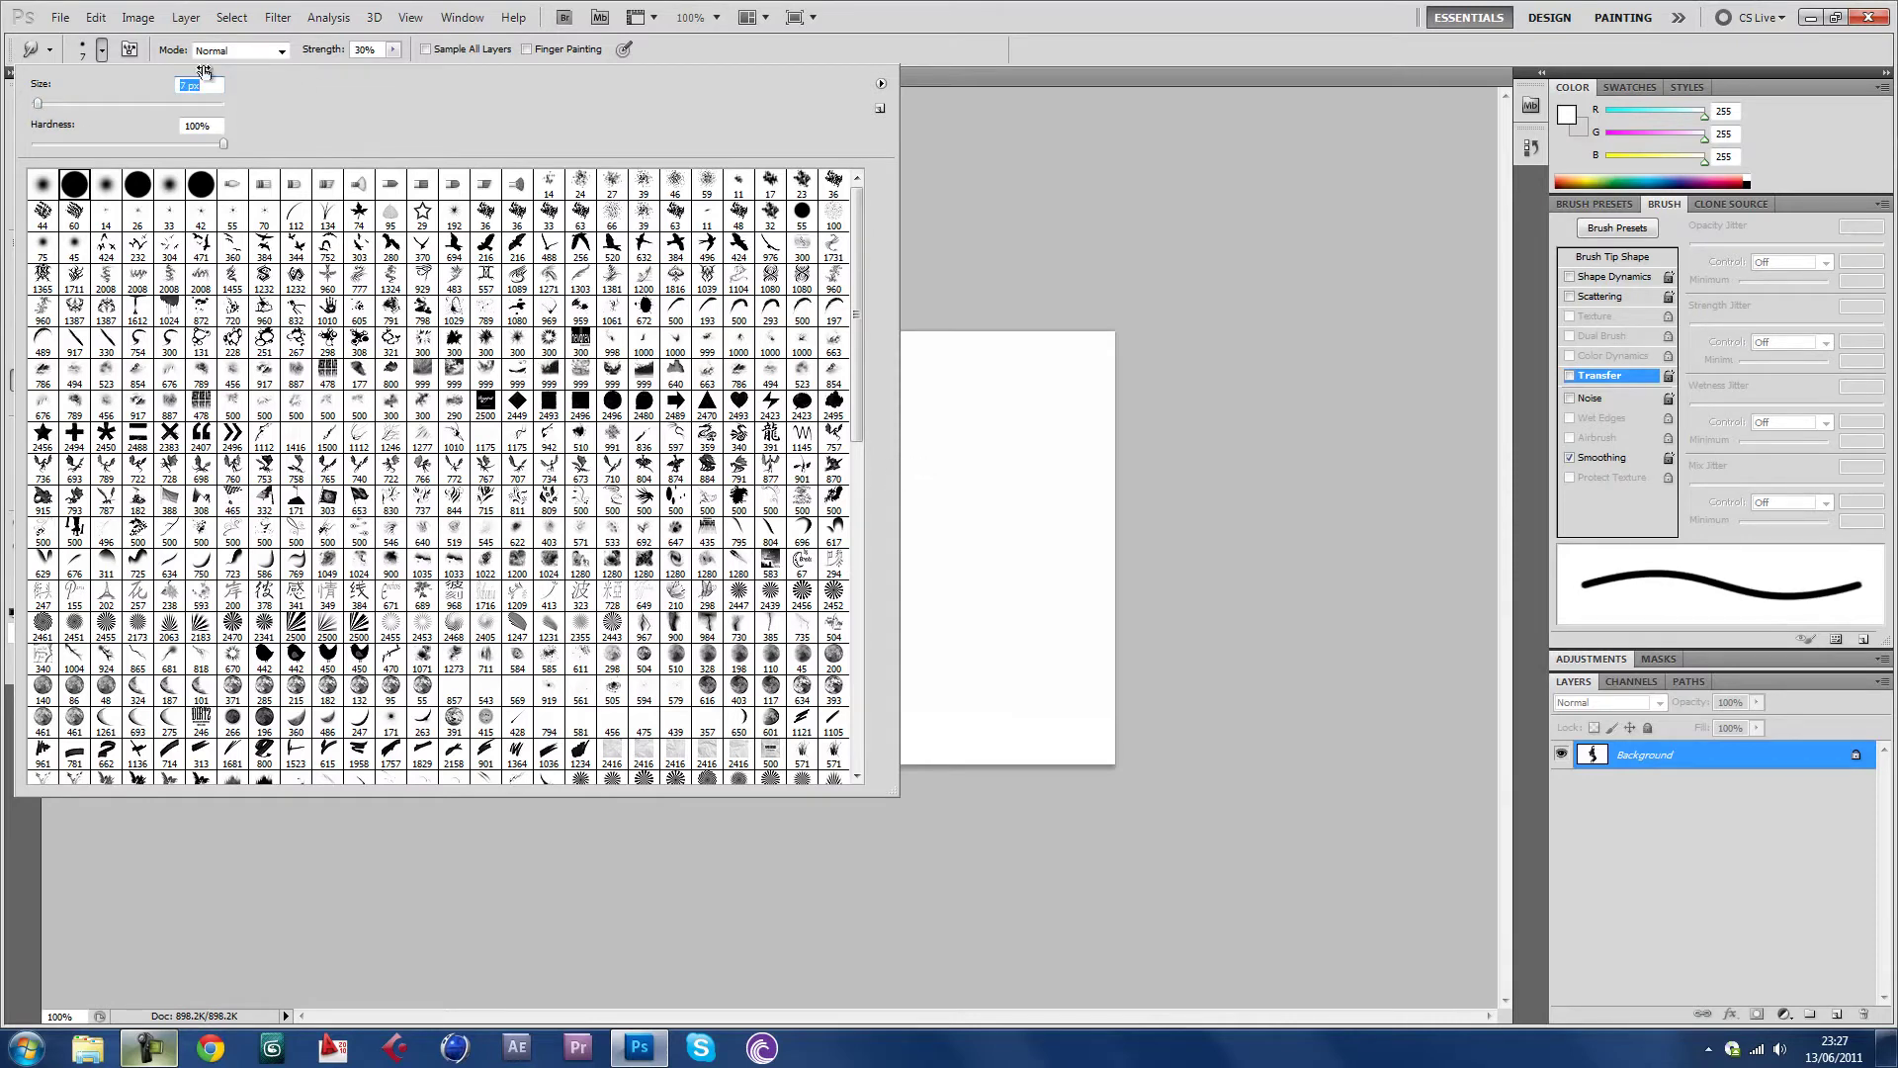
pyautogui.click(348, 51)
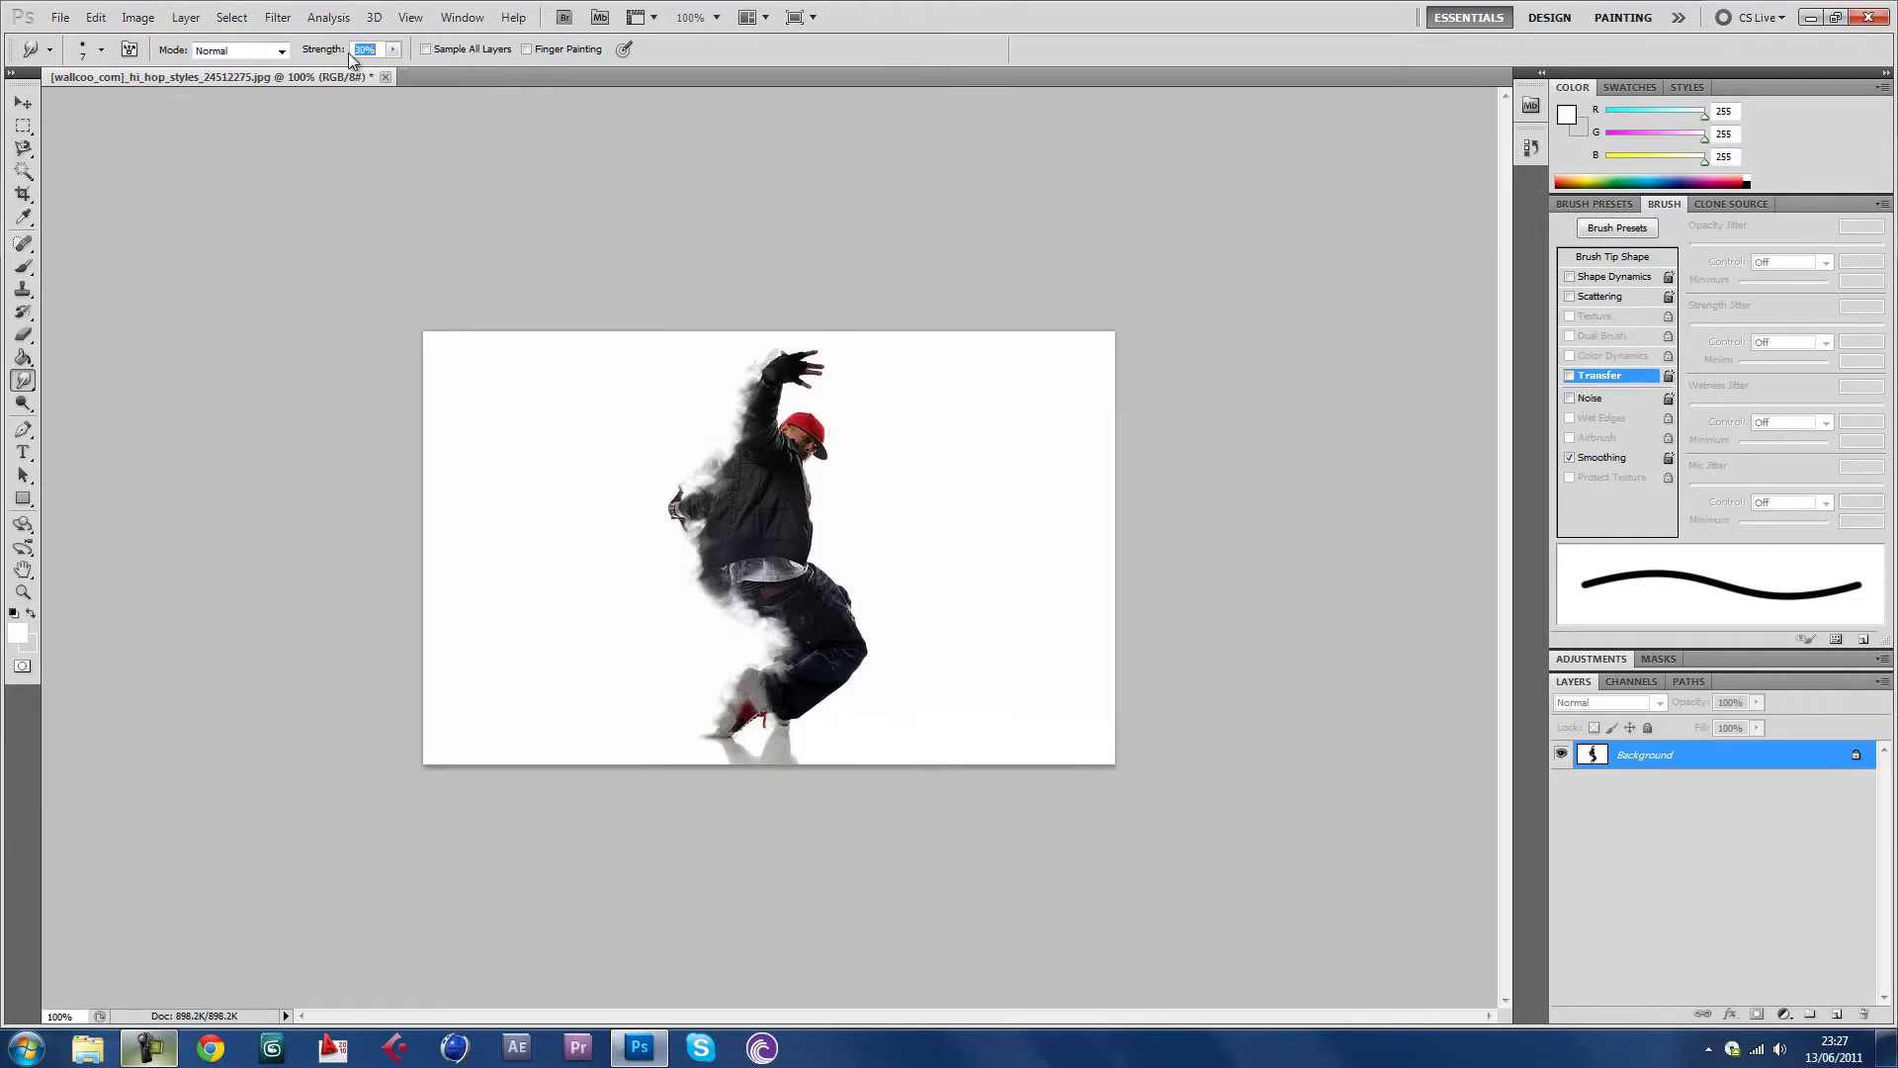
pyautogui.click(393, 50)
# Try a smudge stroke outward from the dancer's rear hand, and undo it
pyautogui.click(681, 489)
pyautogui.moveTo(680, 489); pyautogui.dragTo(656, 493)
pyautogui.hotkey('ctrl', 'z')
# Reduce the smudge brush to 3 px and pull thin wisps out of the dancer's rear hand and smoky edges
pyautogui.rightClick(575, 395)
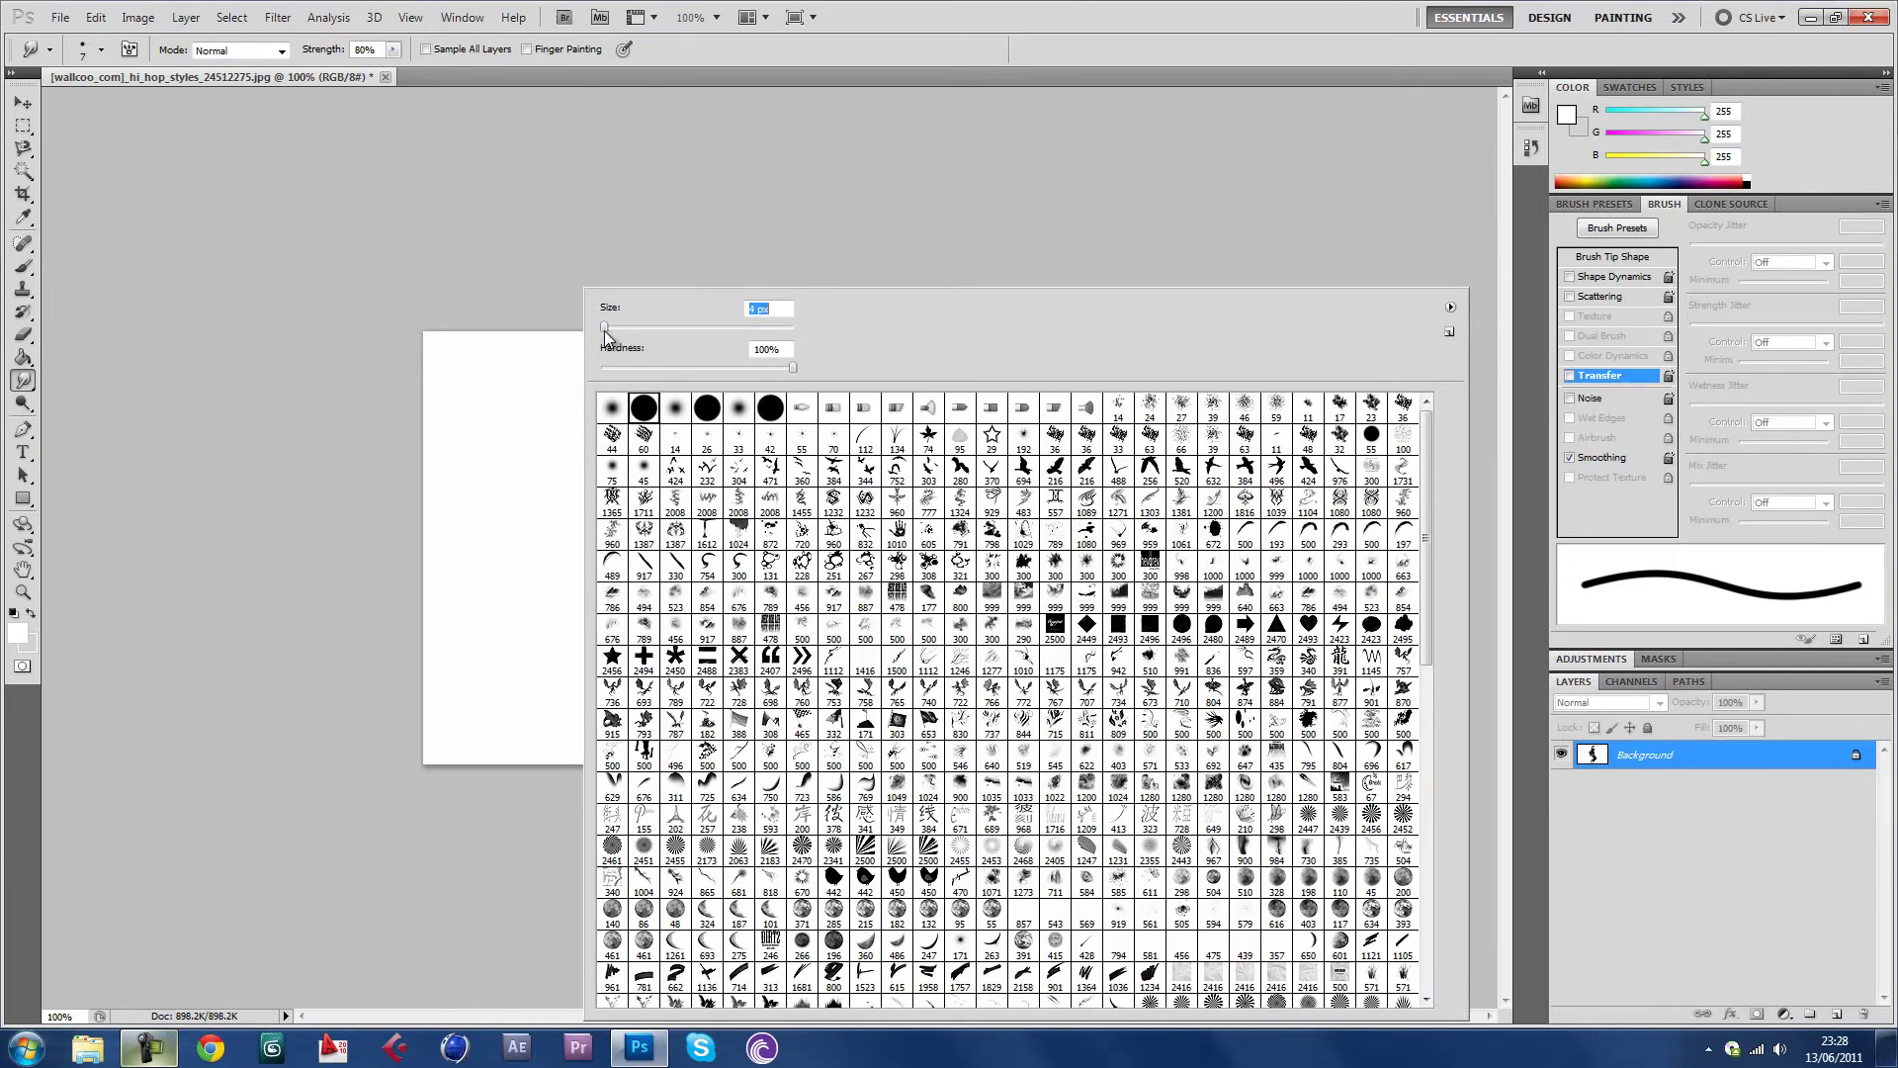
pyautogui.press('Return')
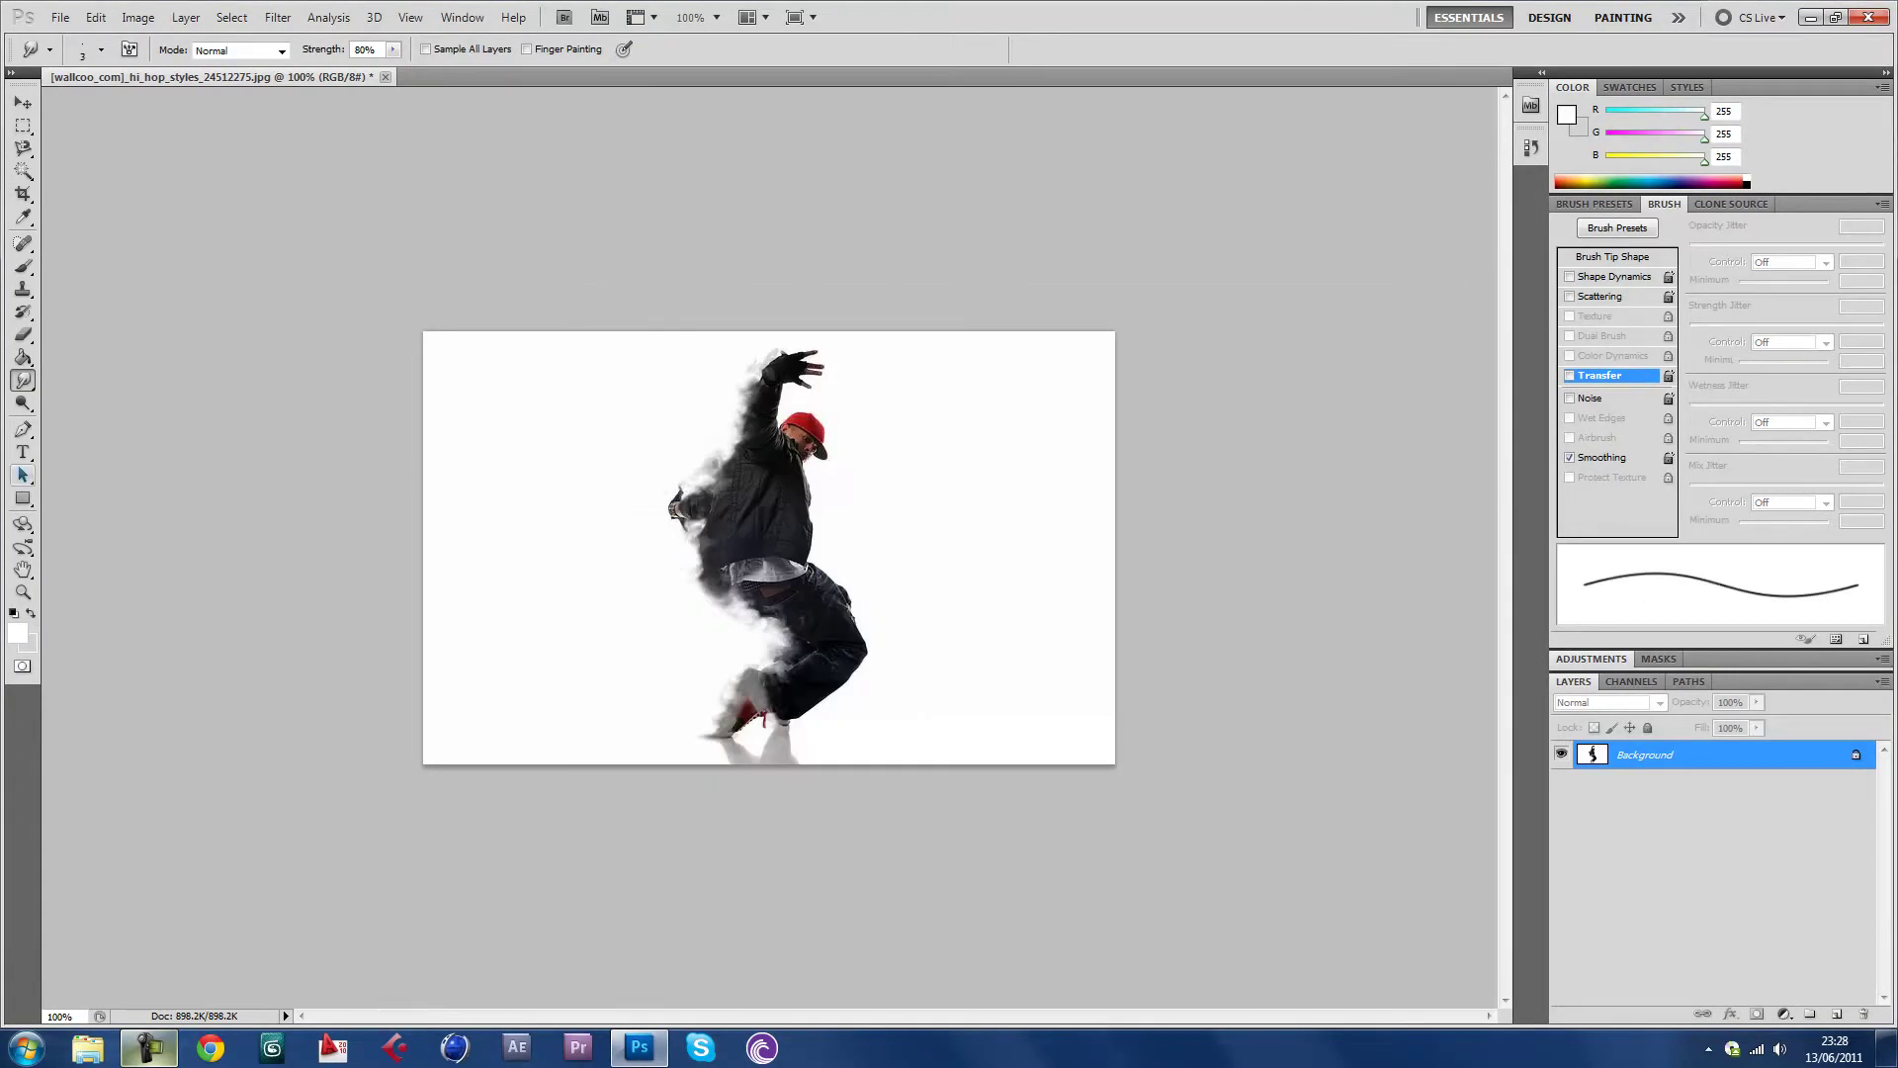
pyautogui.click(22, 591)
pyautogui.moveTo(618, 575); pyautogui.dragTo(714, 557)
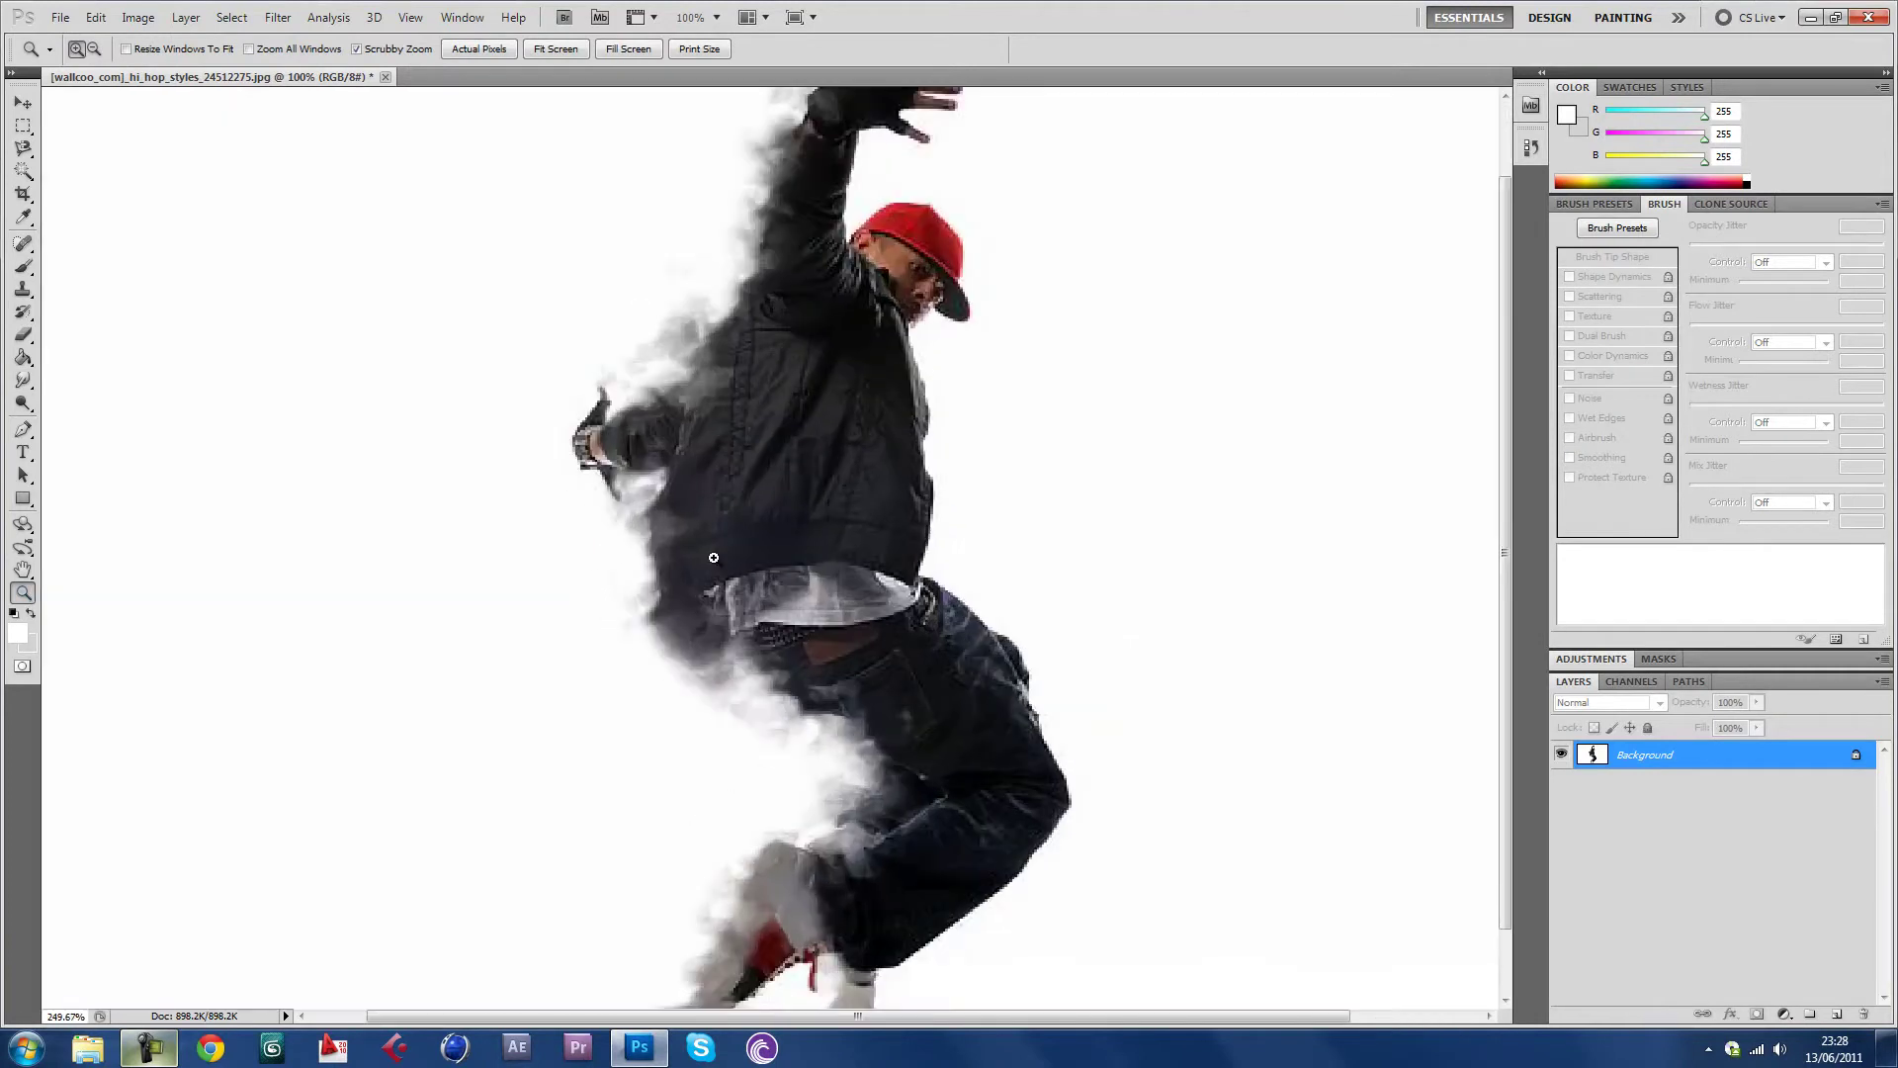
pyautogui.click(23, 379)
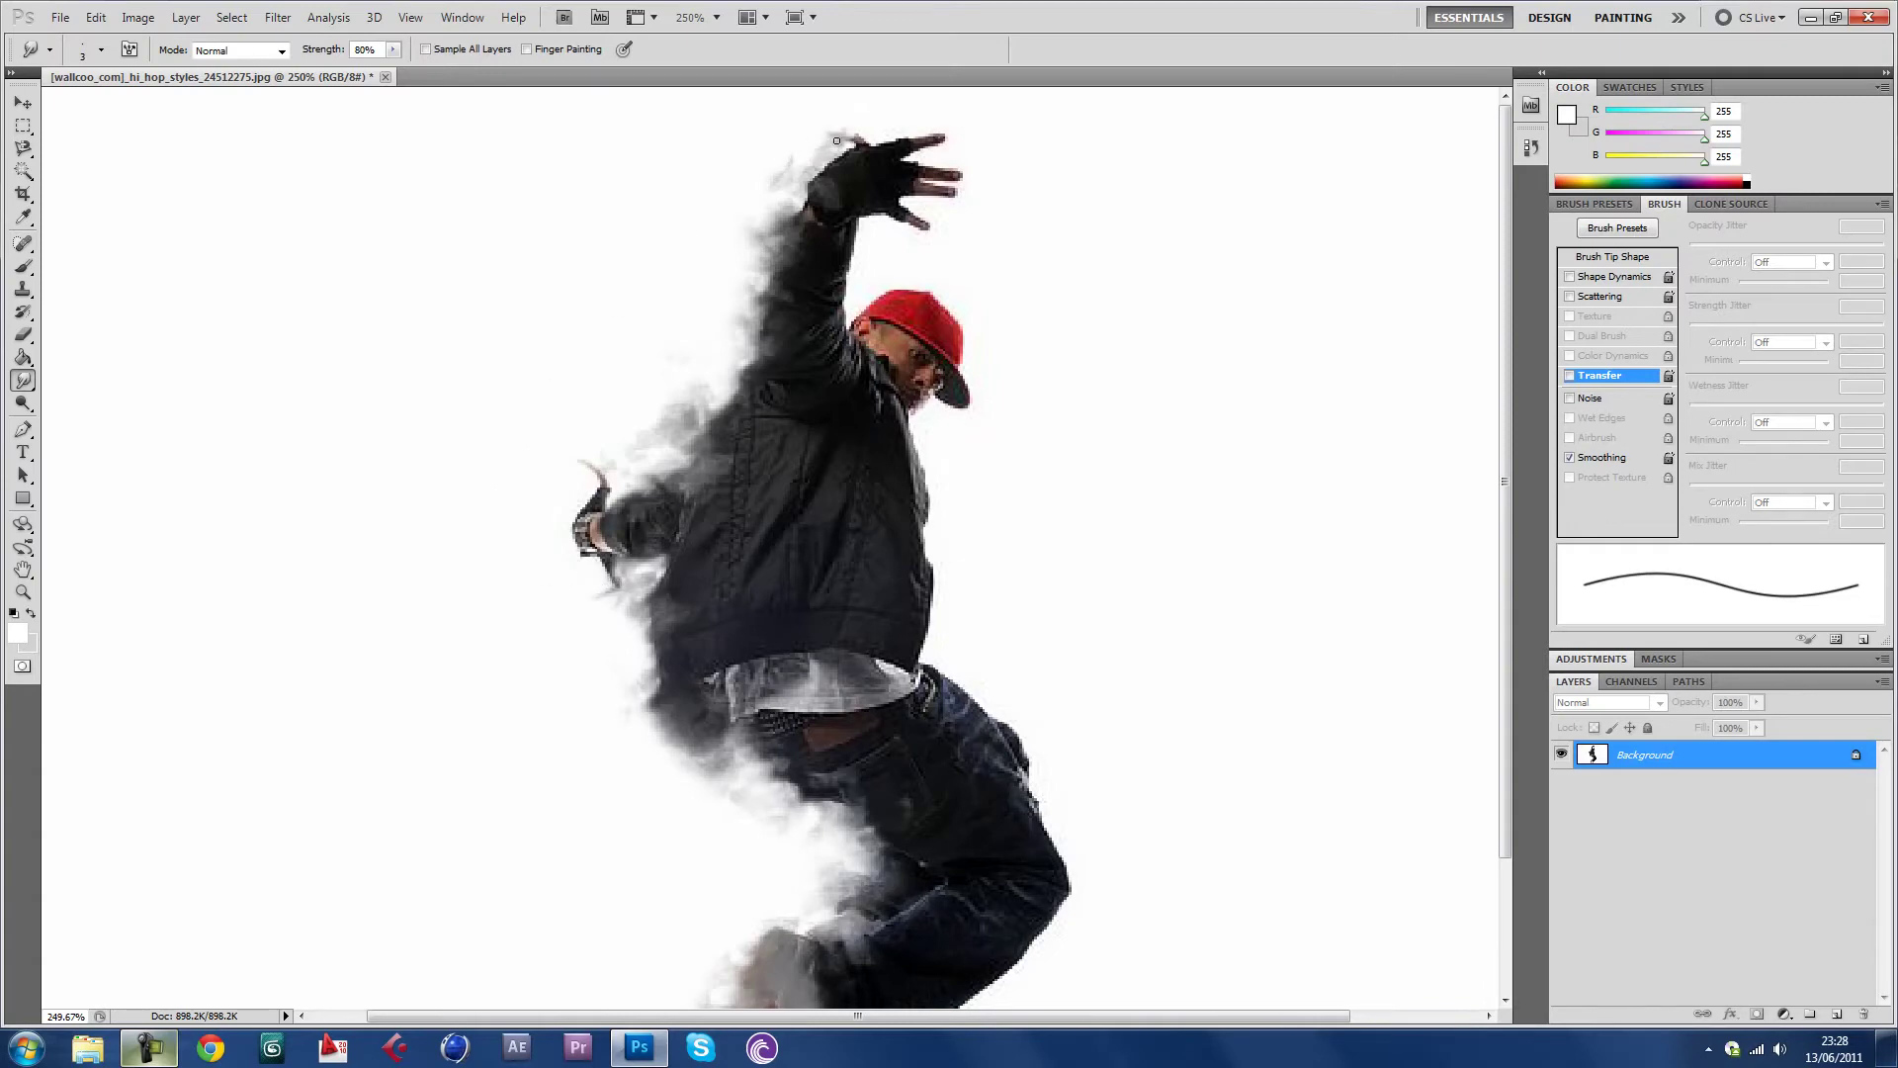
pyautogui.press('alt')
pyautogui.press('alt')
# Return the image to its actual-pixels view and dismiss the Windows color scheme prompt
pyautogui.click(23, 591)
pyautogui.moveTo(551, 601); pyautogui.dragTo(480, 615)
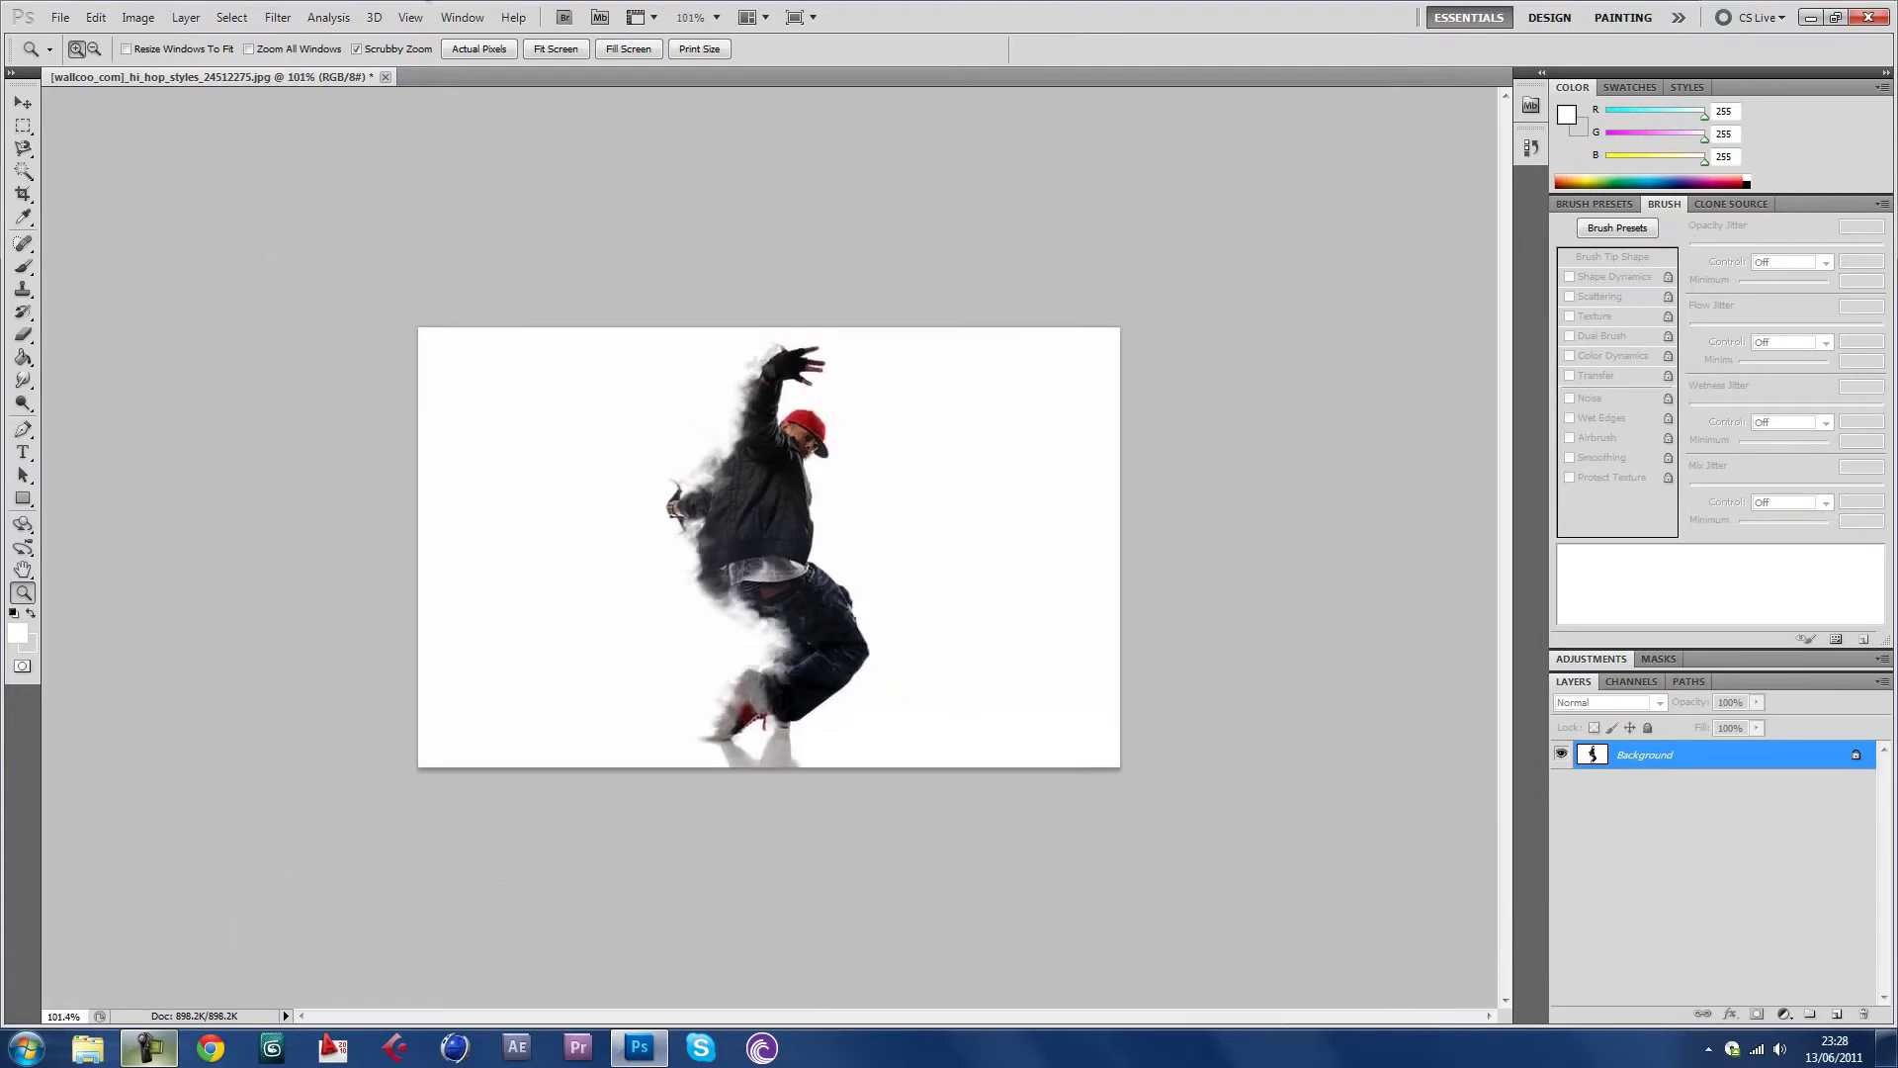
pyautogui.click(471, 51)
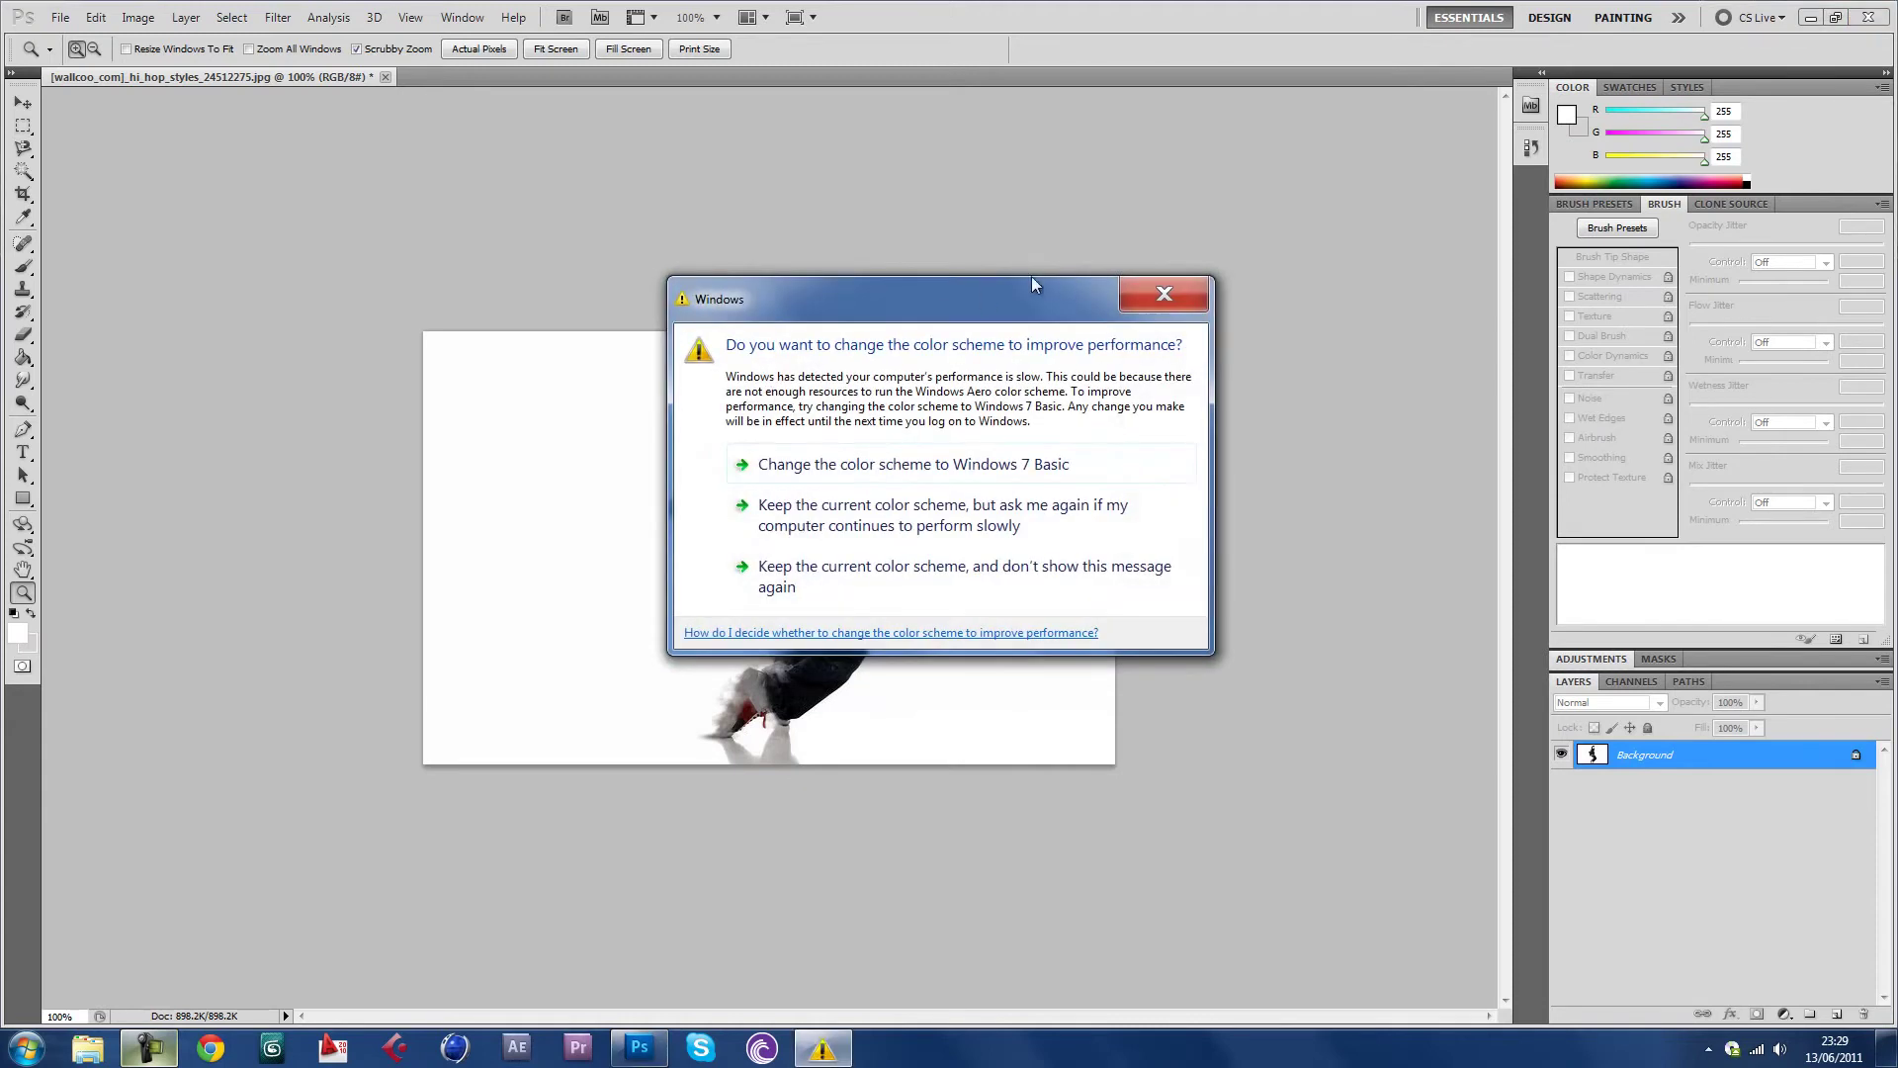
pyautogui.click(1137, 294)
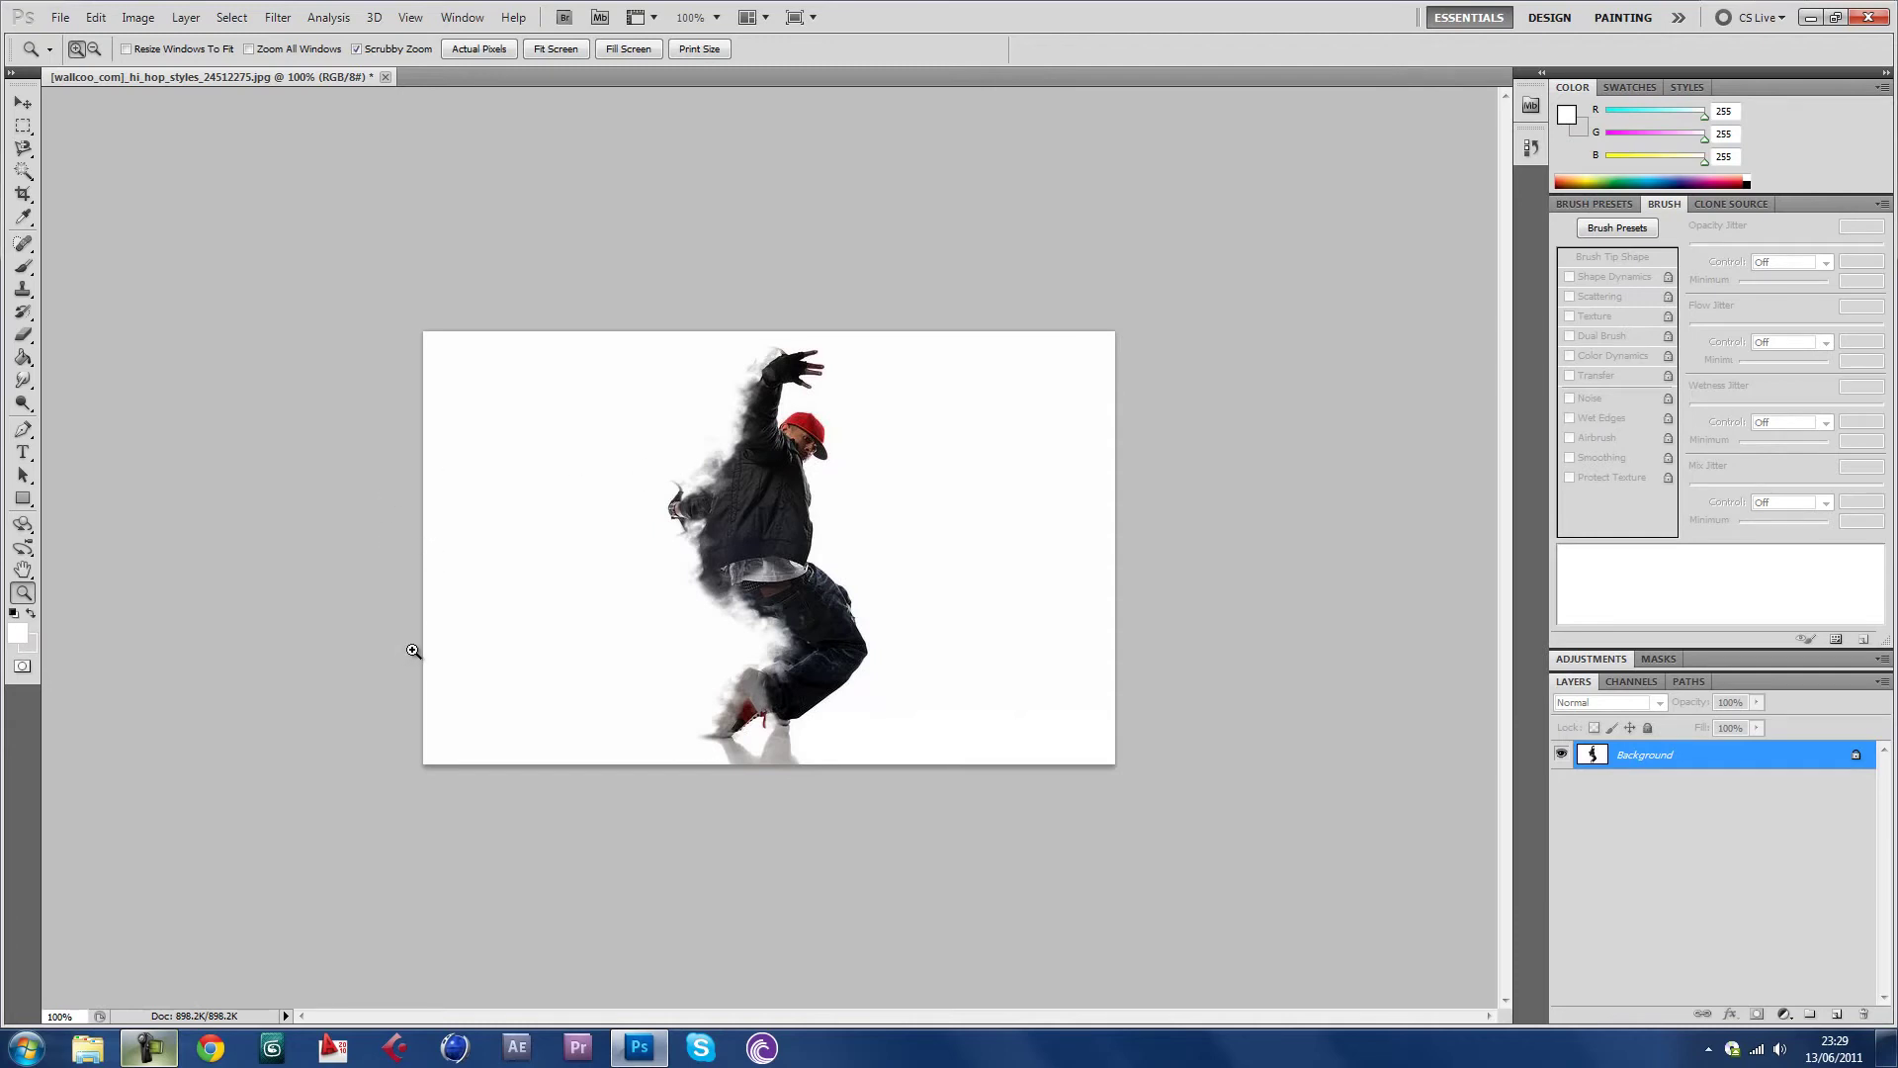
pyautogui.click(151, 1048)
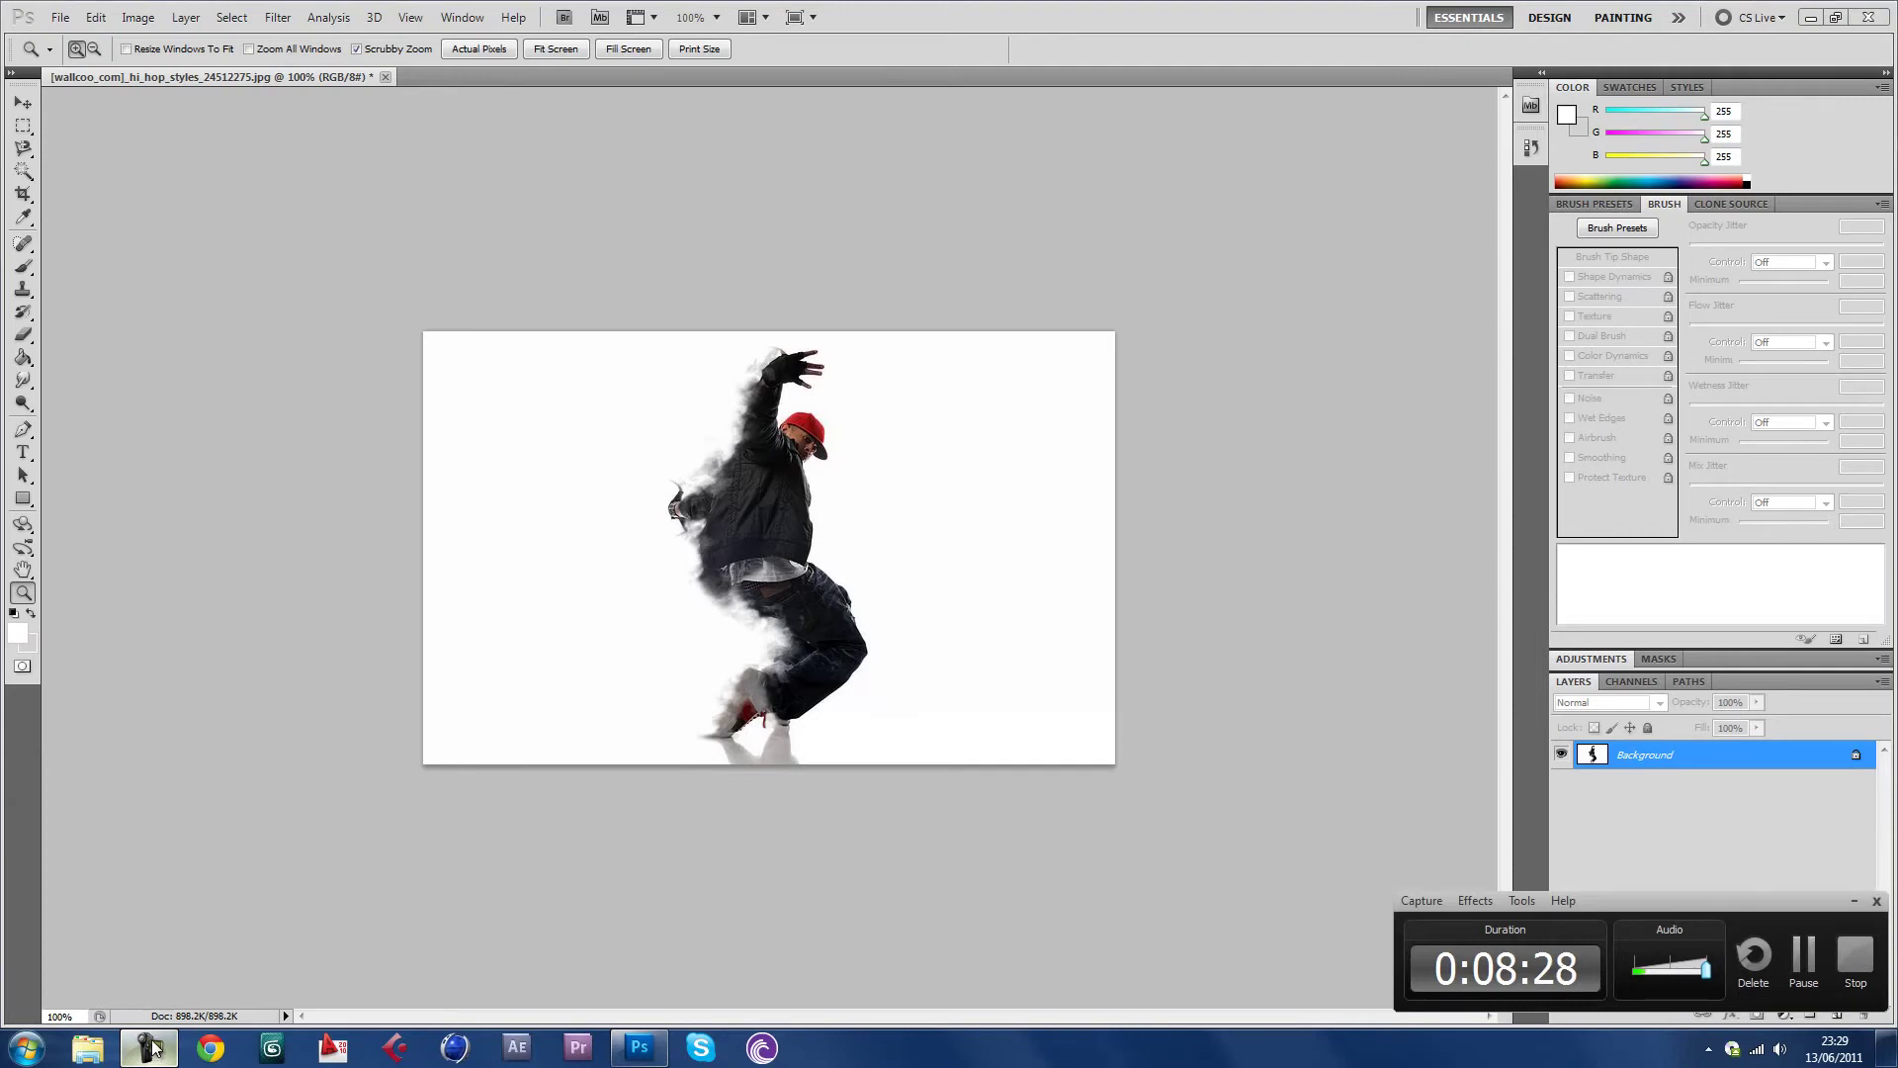
pyautogui.click(151, 1048)
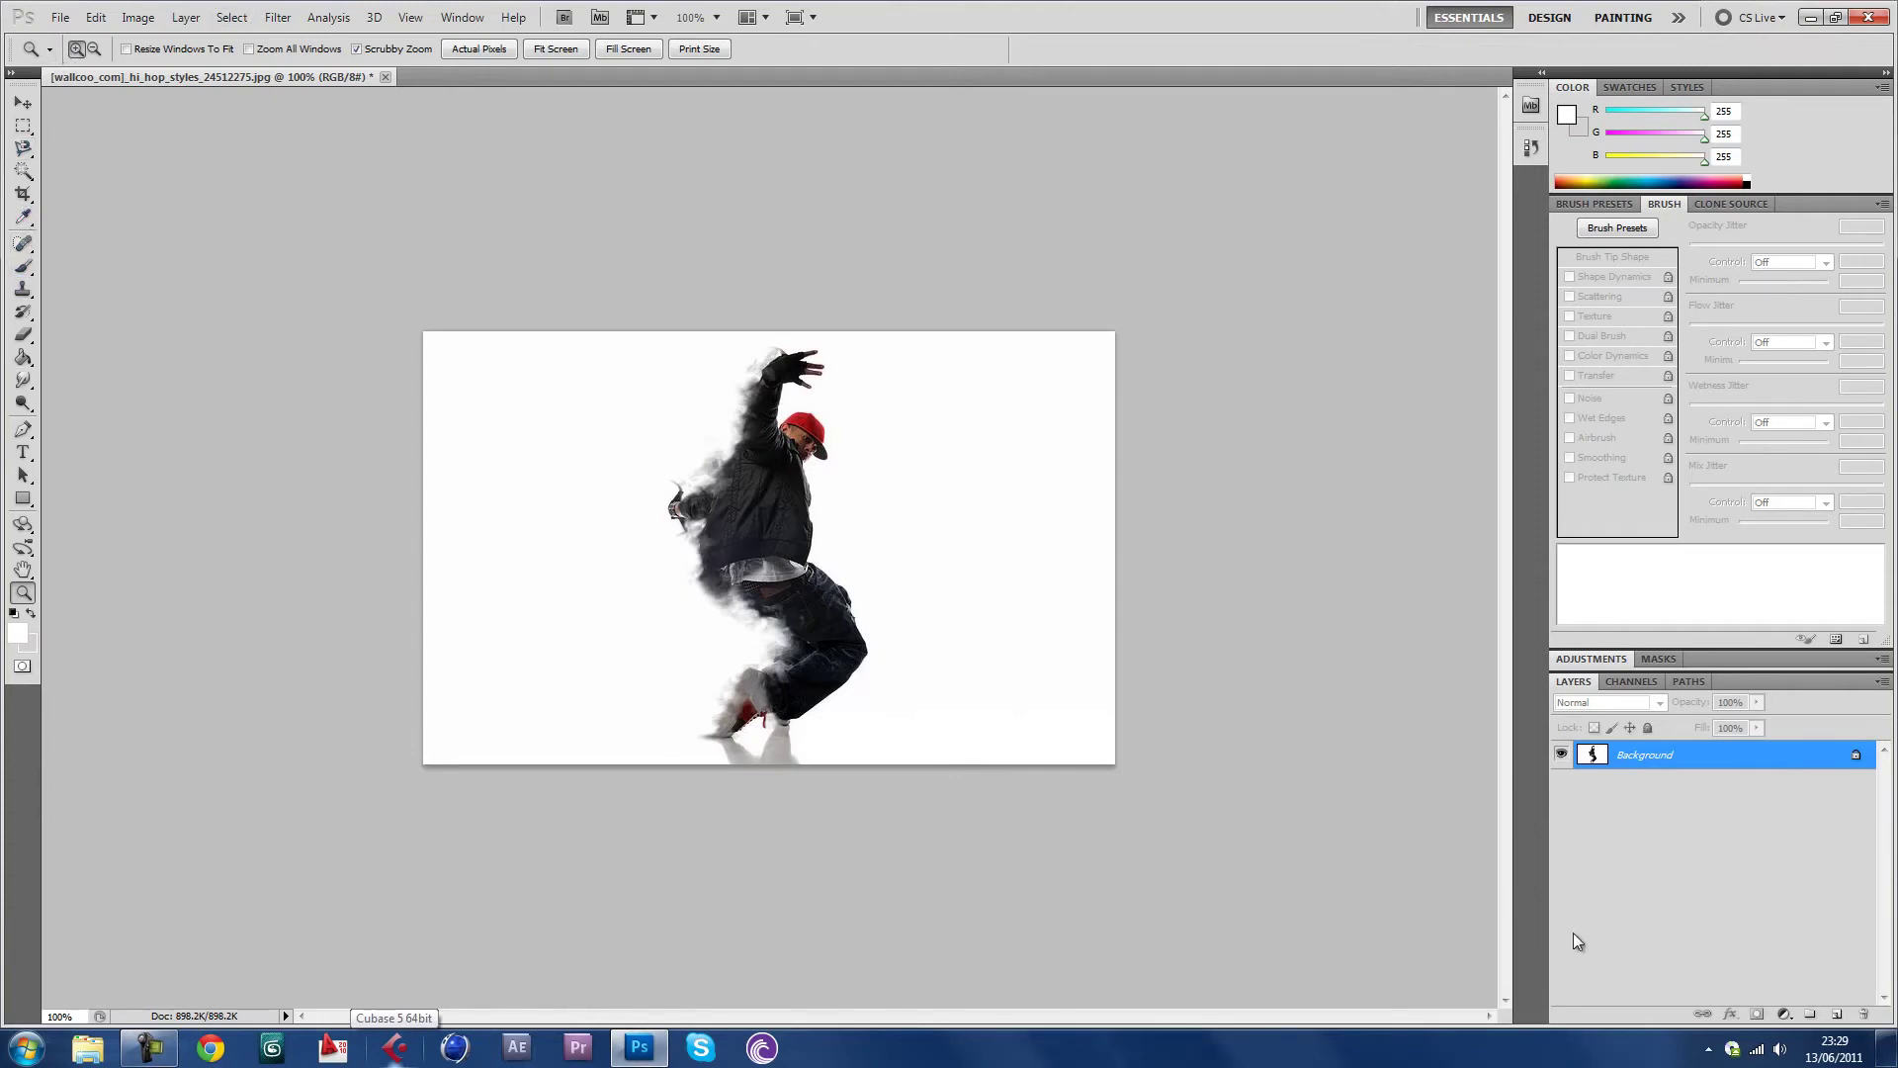
# Add a new layer and set up the Brush tool with a thin, streaky 1250 px splatter tip reduced to 12 px
pyautogui.click(1836, 1014)
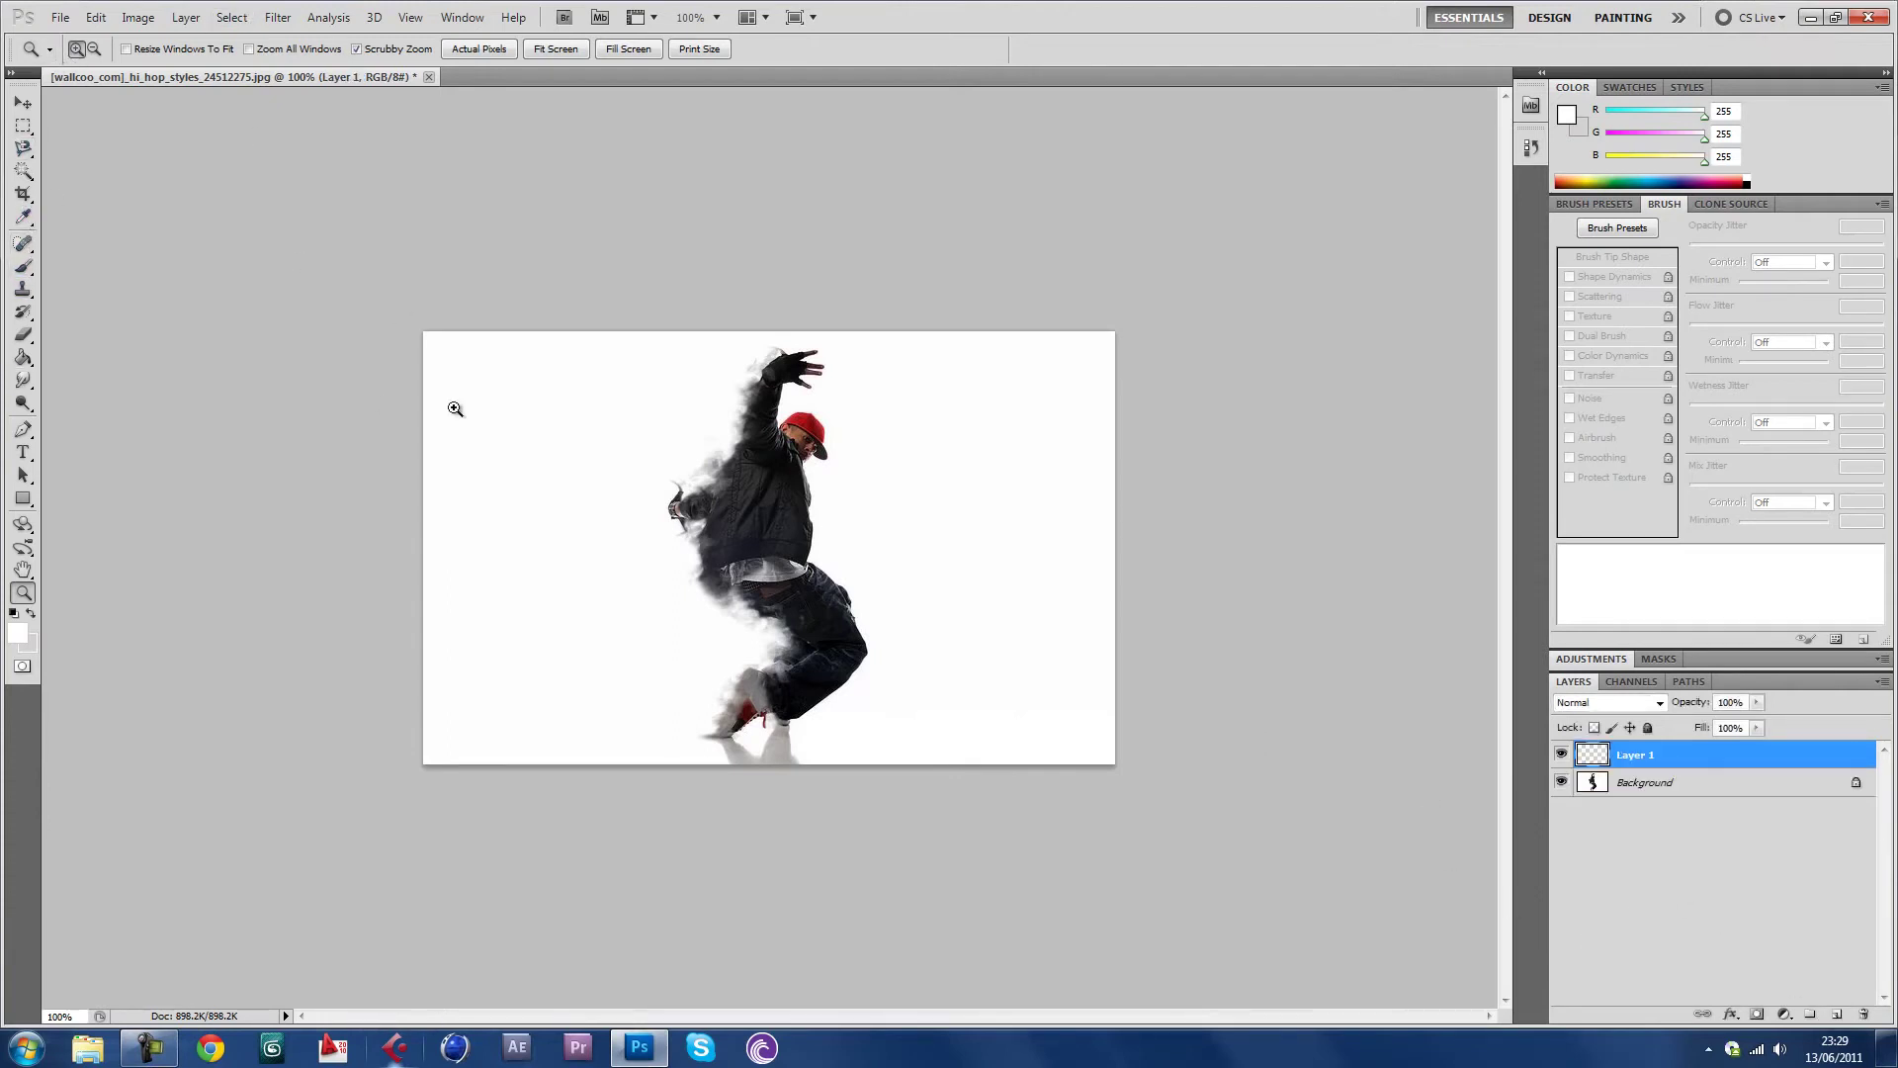
pyautogui.click(23, 266)
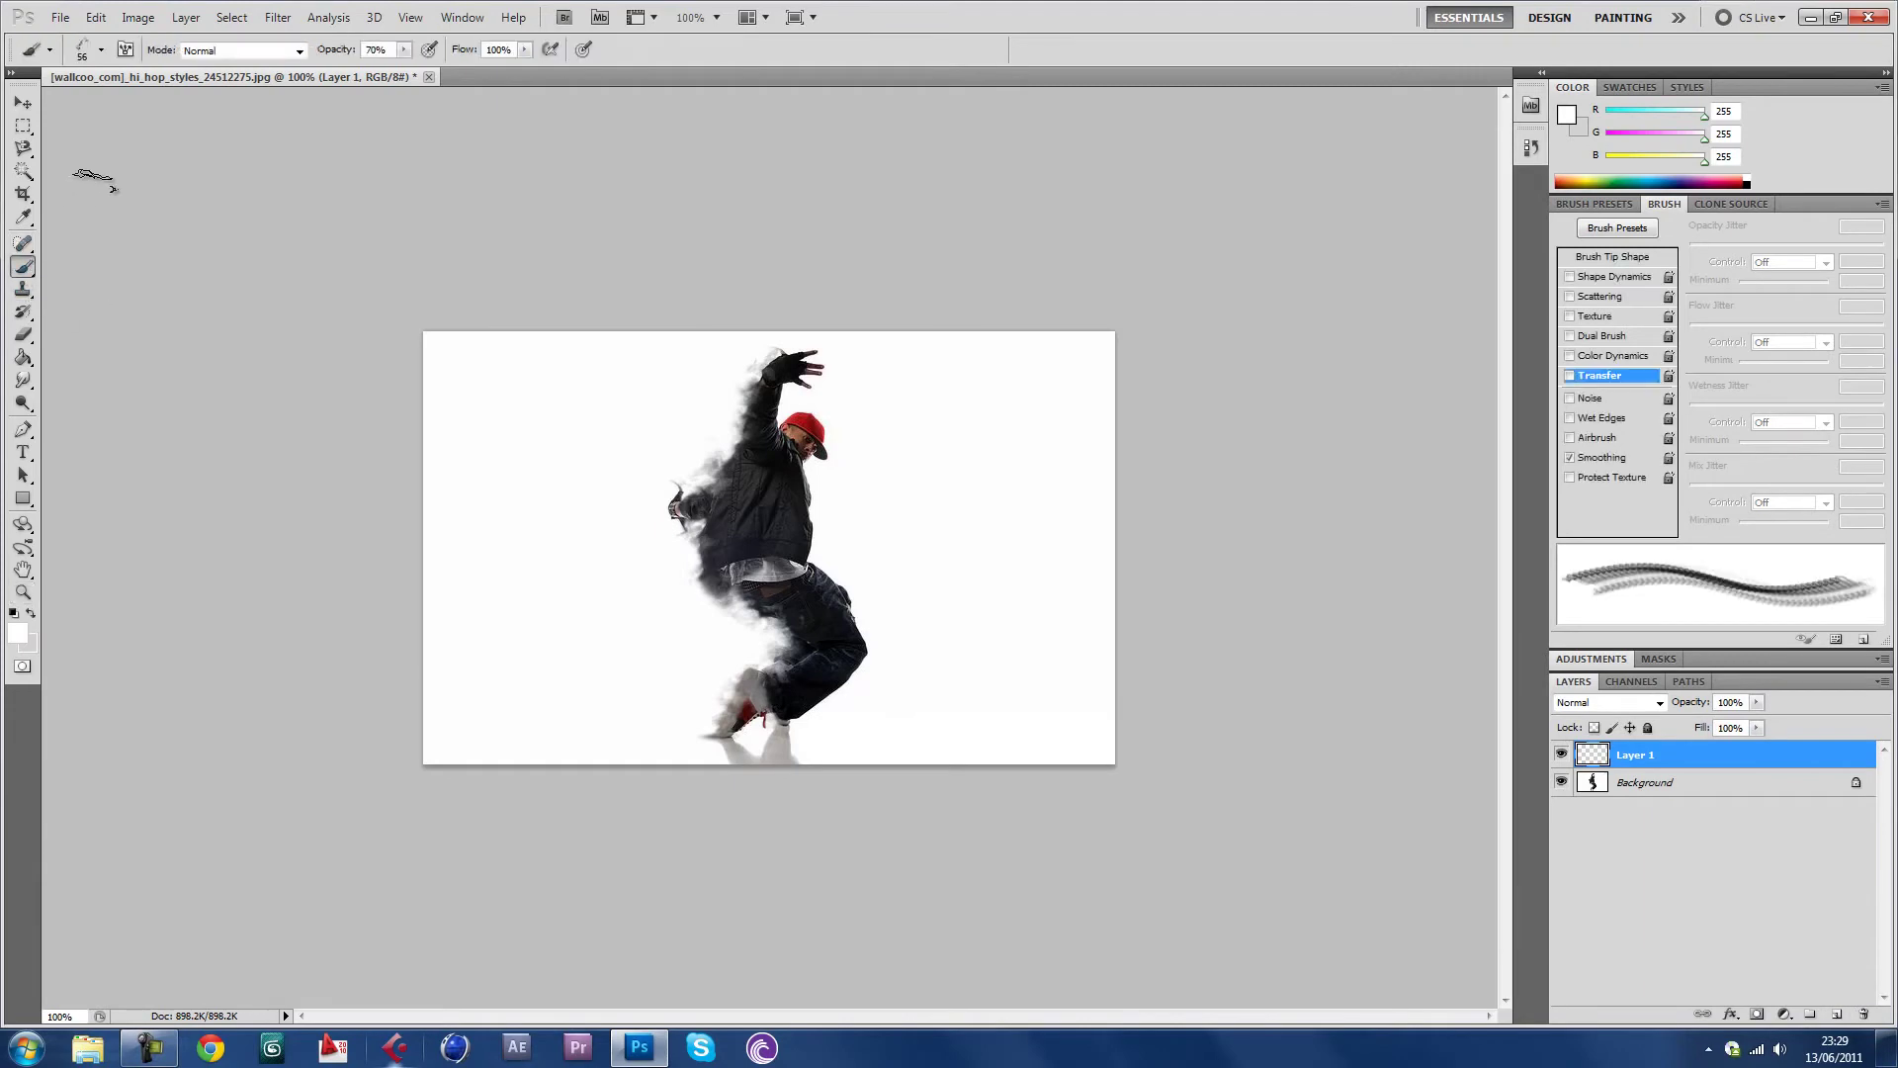
pyautogui.click(100, 50)
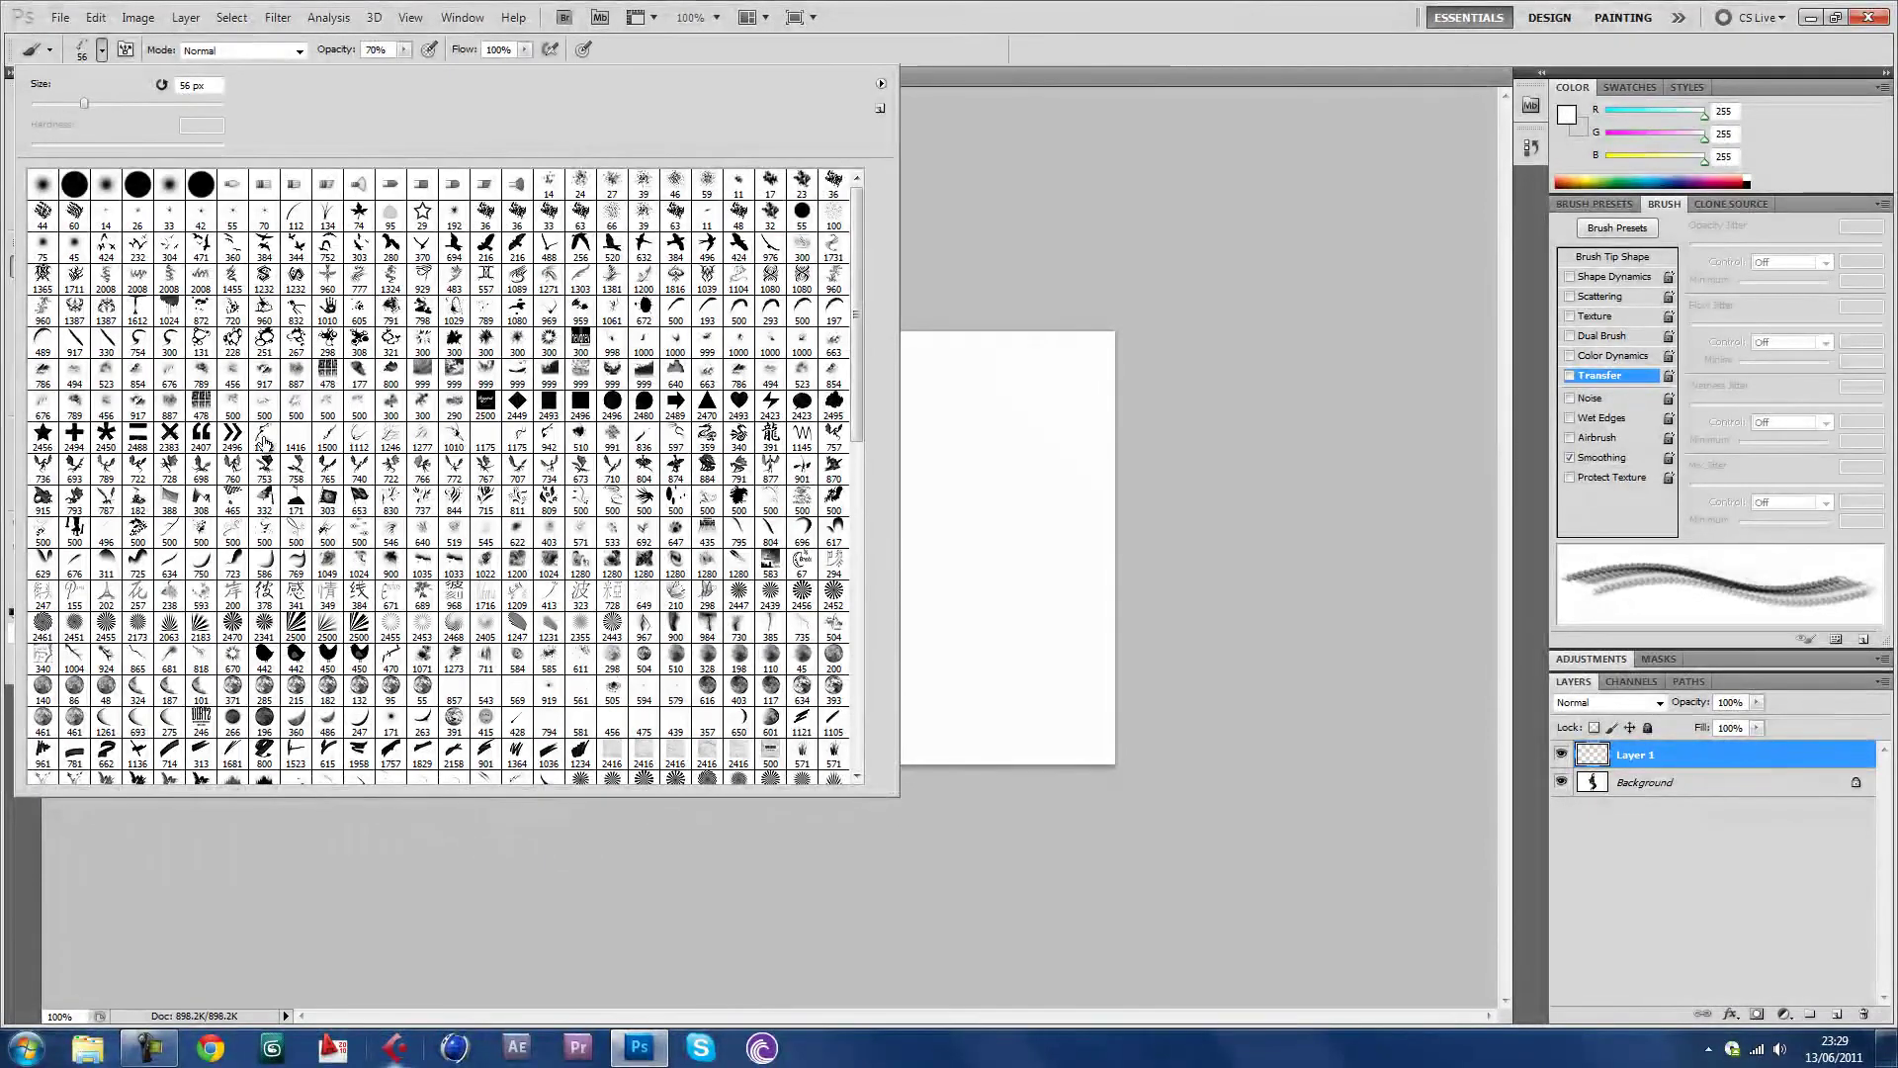
pyautogui.scroll(-5, 296, 476)
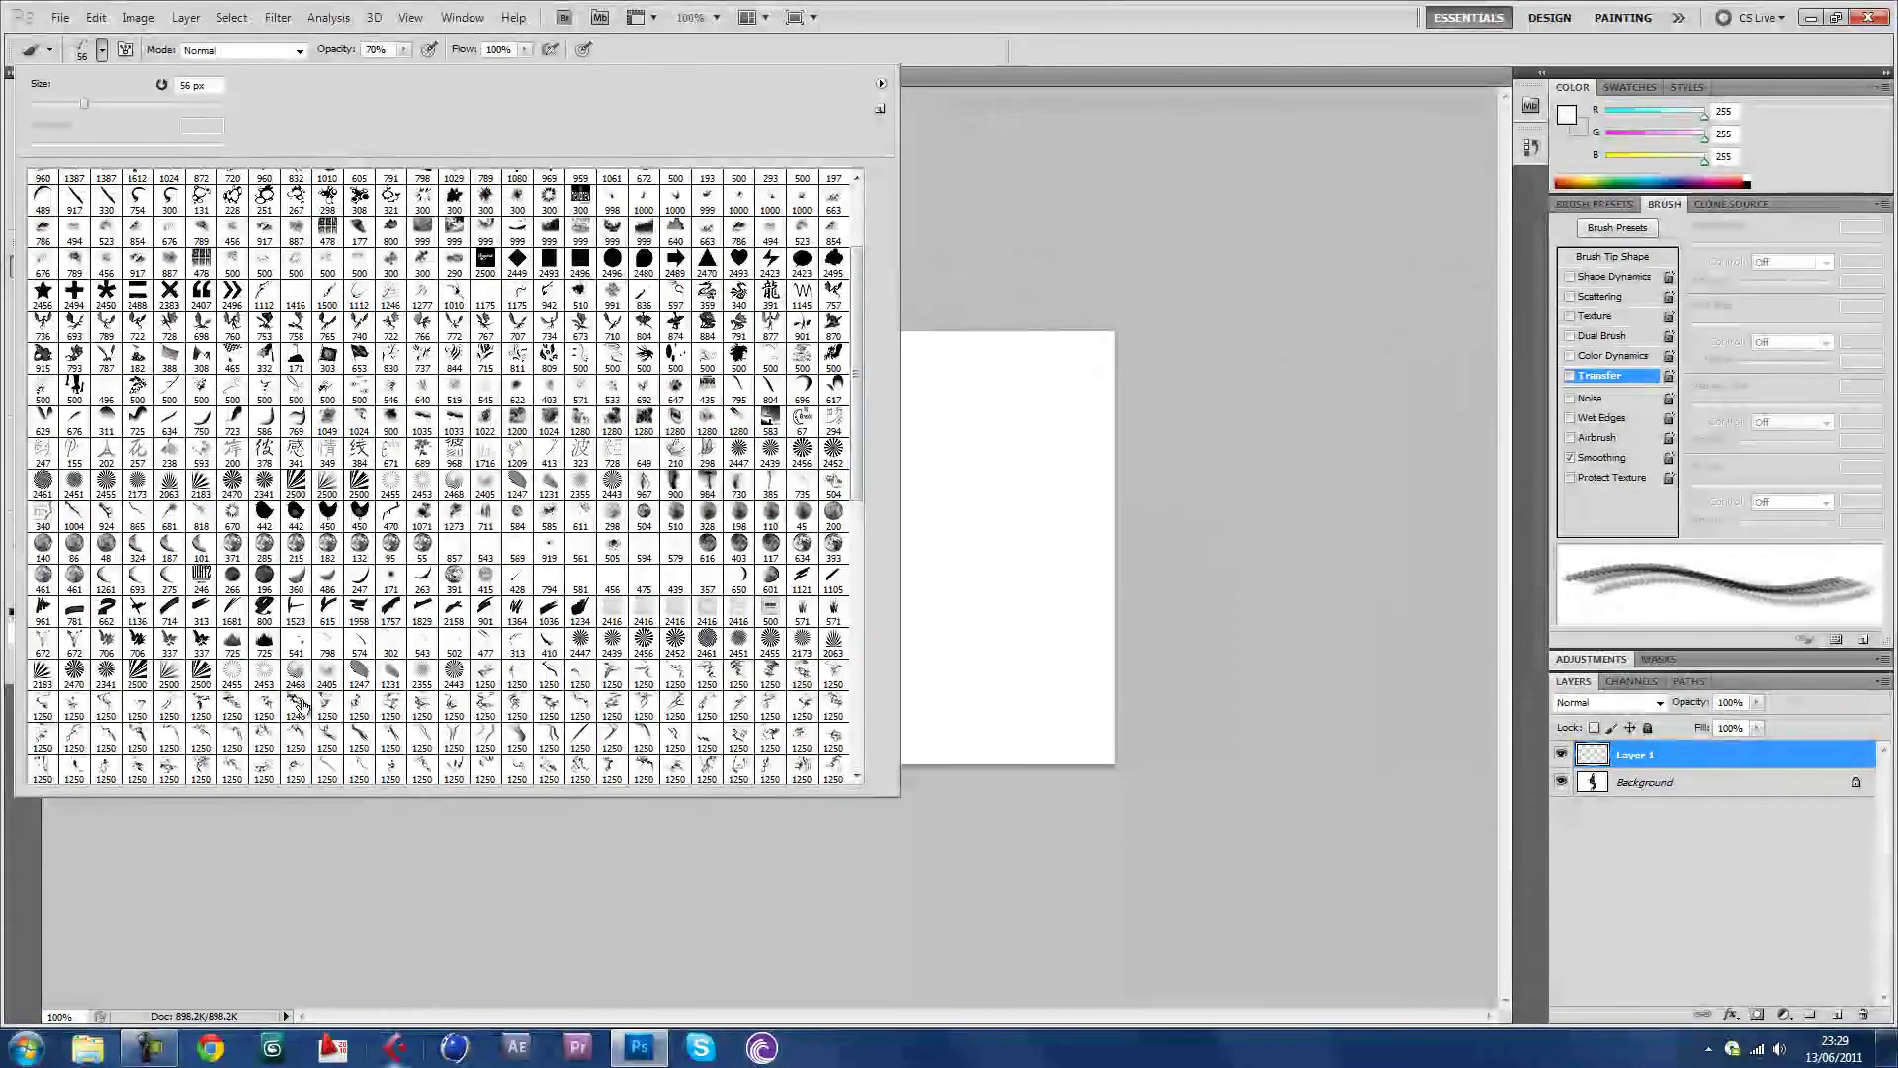
pyautogui.scroll(-2, 309, 672)
pyautogui.click(585, 660)
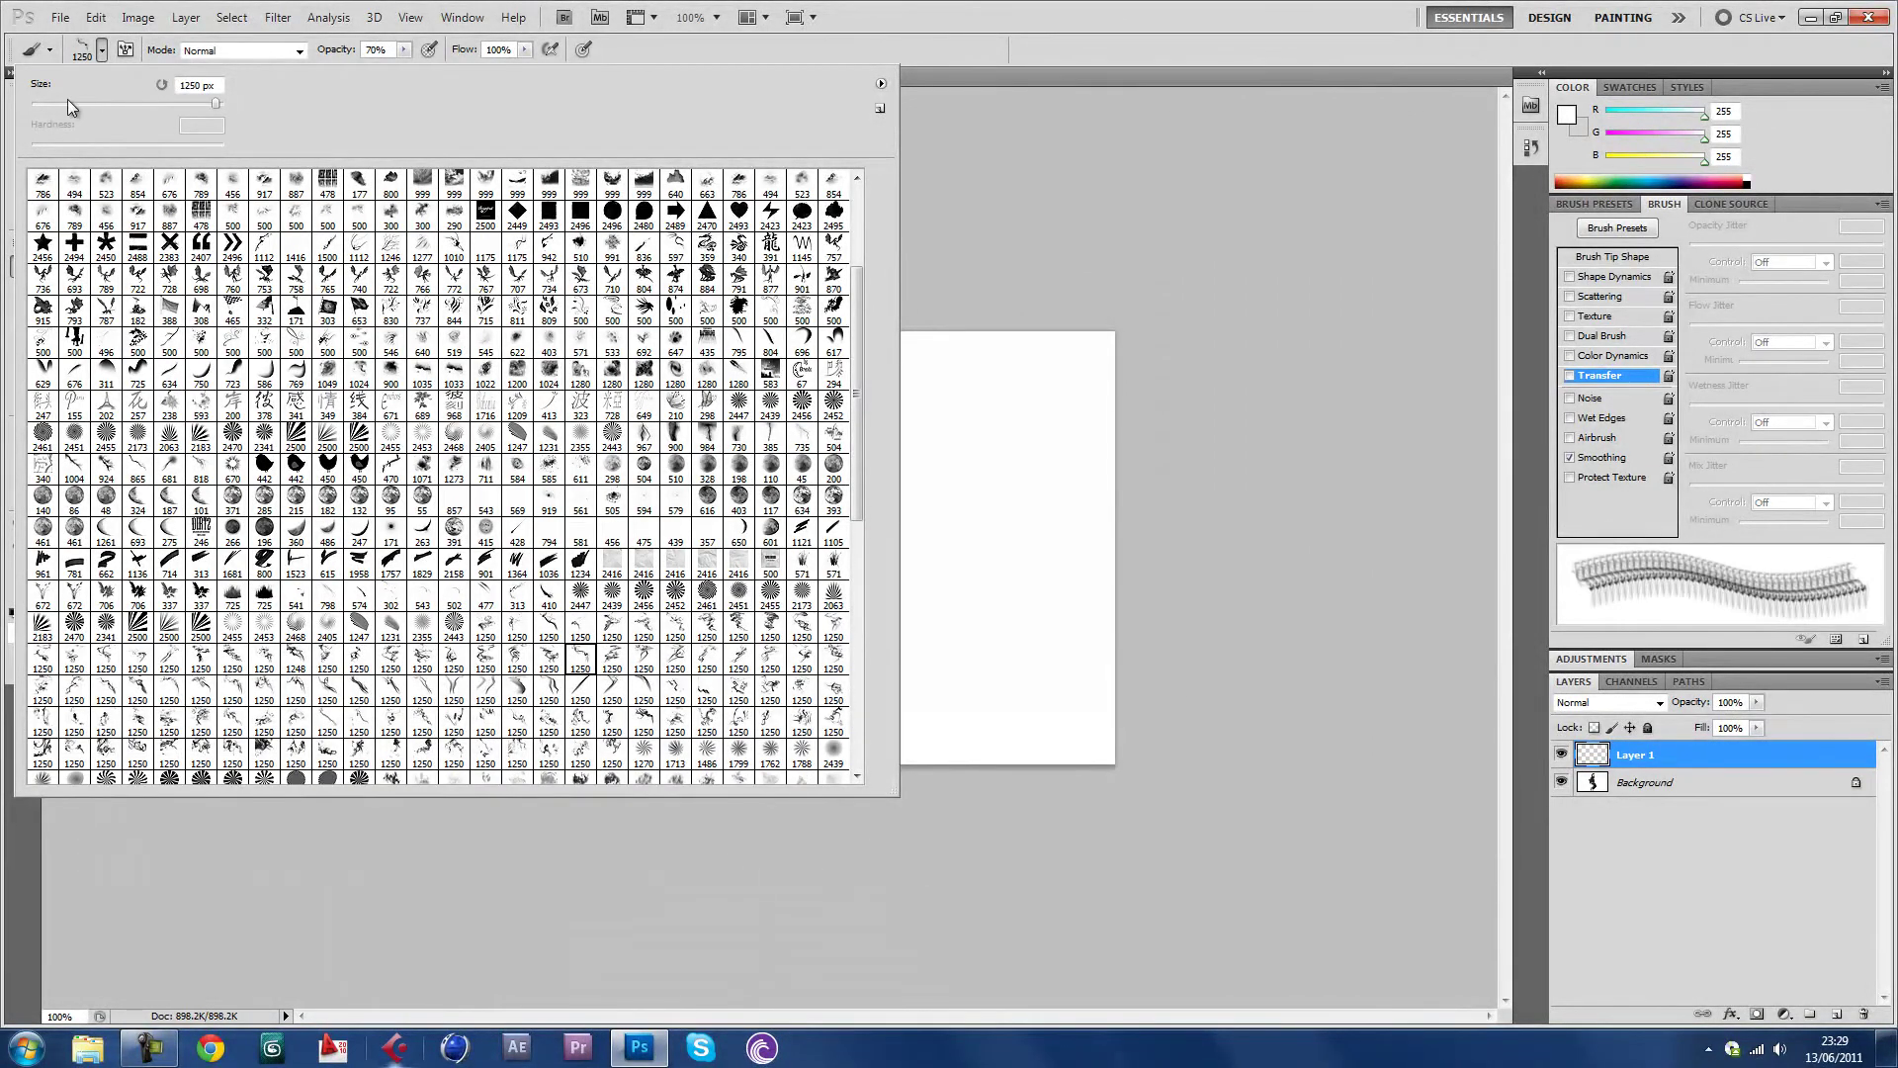
pyautogui.moveTo(67, 99); pyautogui.dragTo(43, 109)
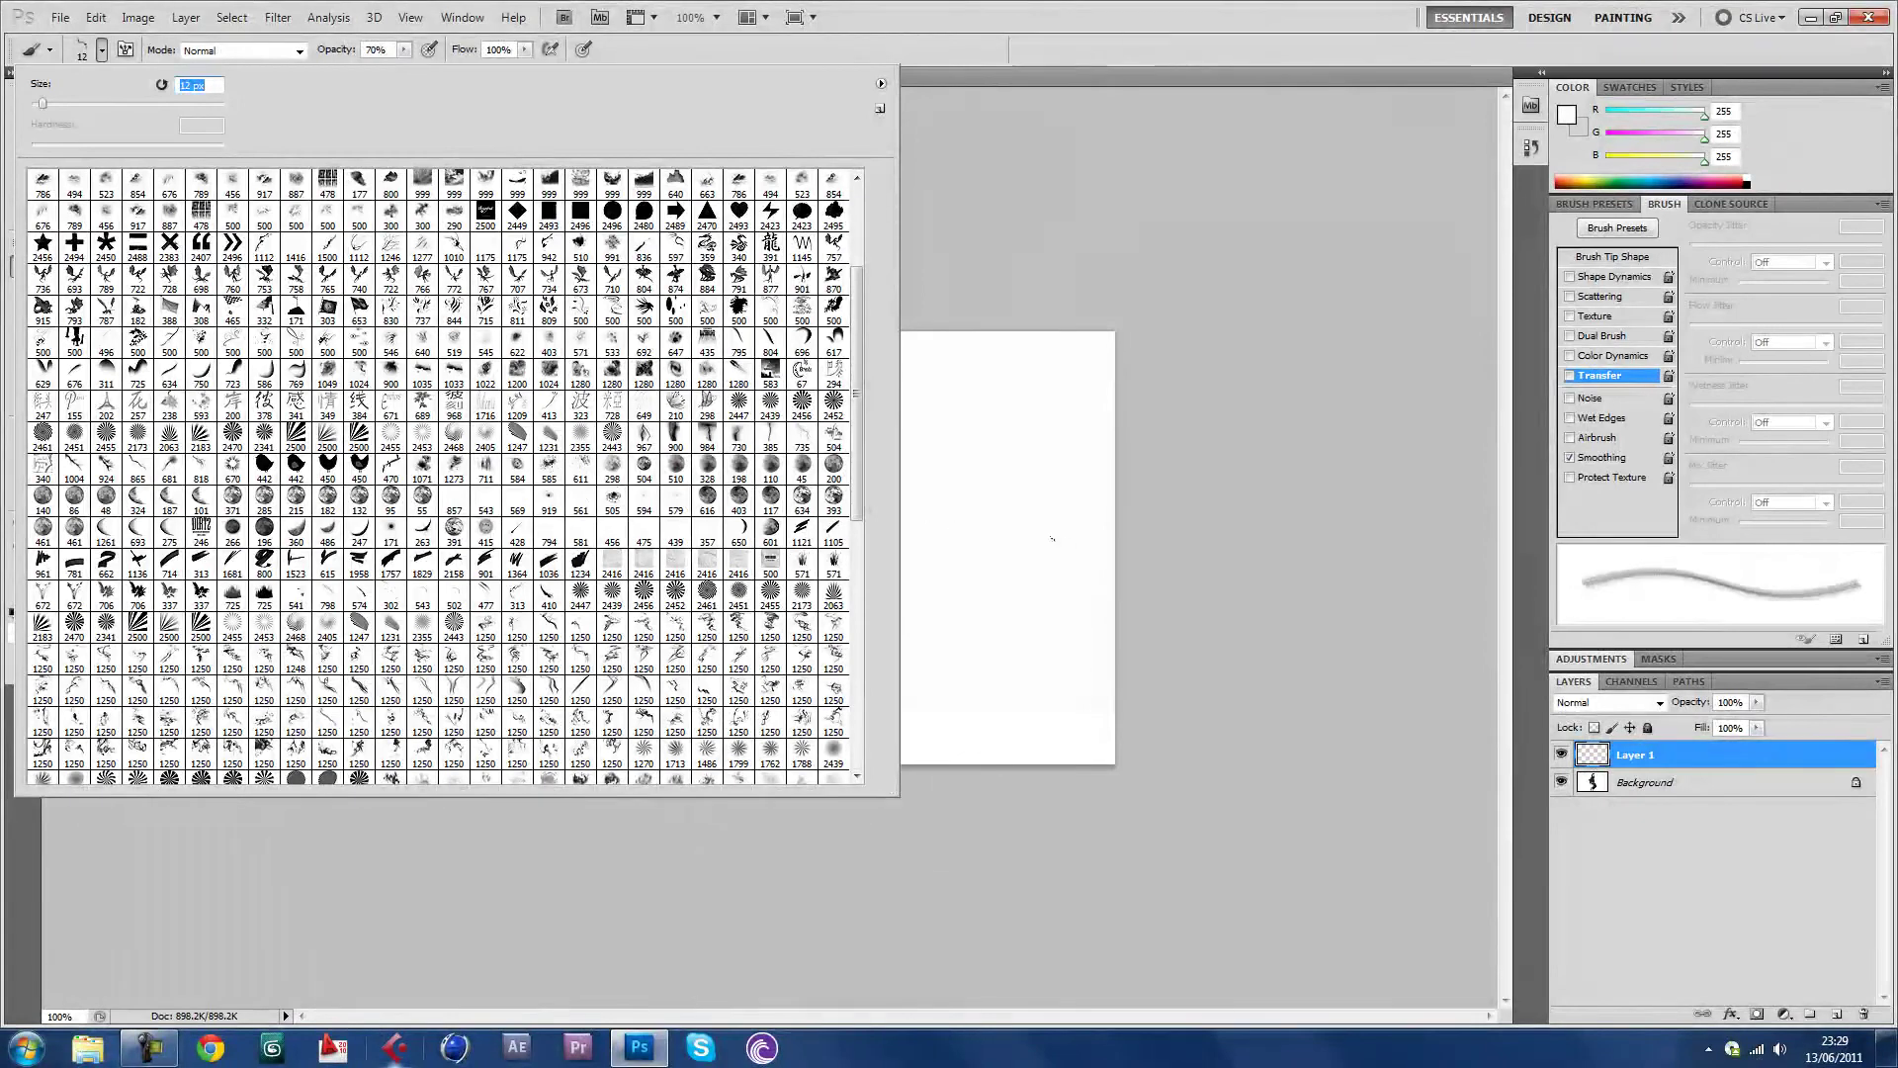
# Enlarge the splatter brush to 52 px and rotate its tip to an angle of -133°
pyautogui.click(51, 102)
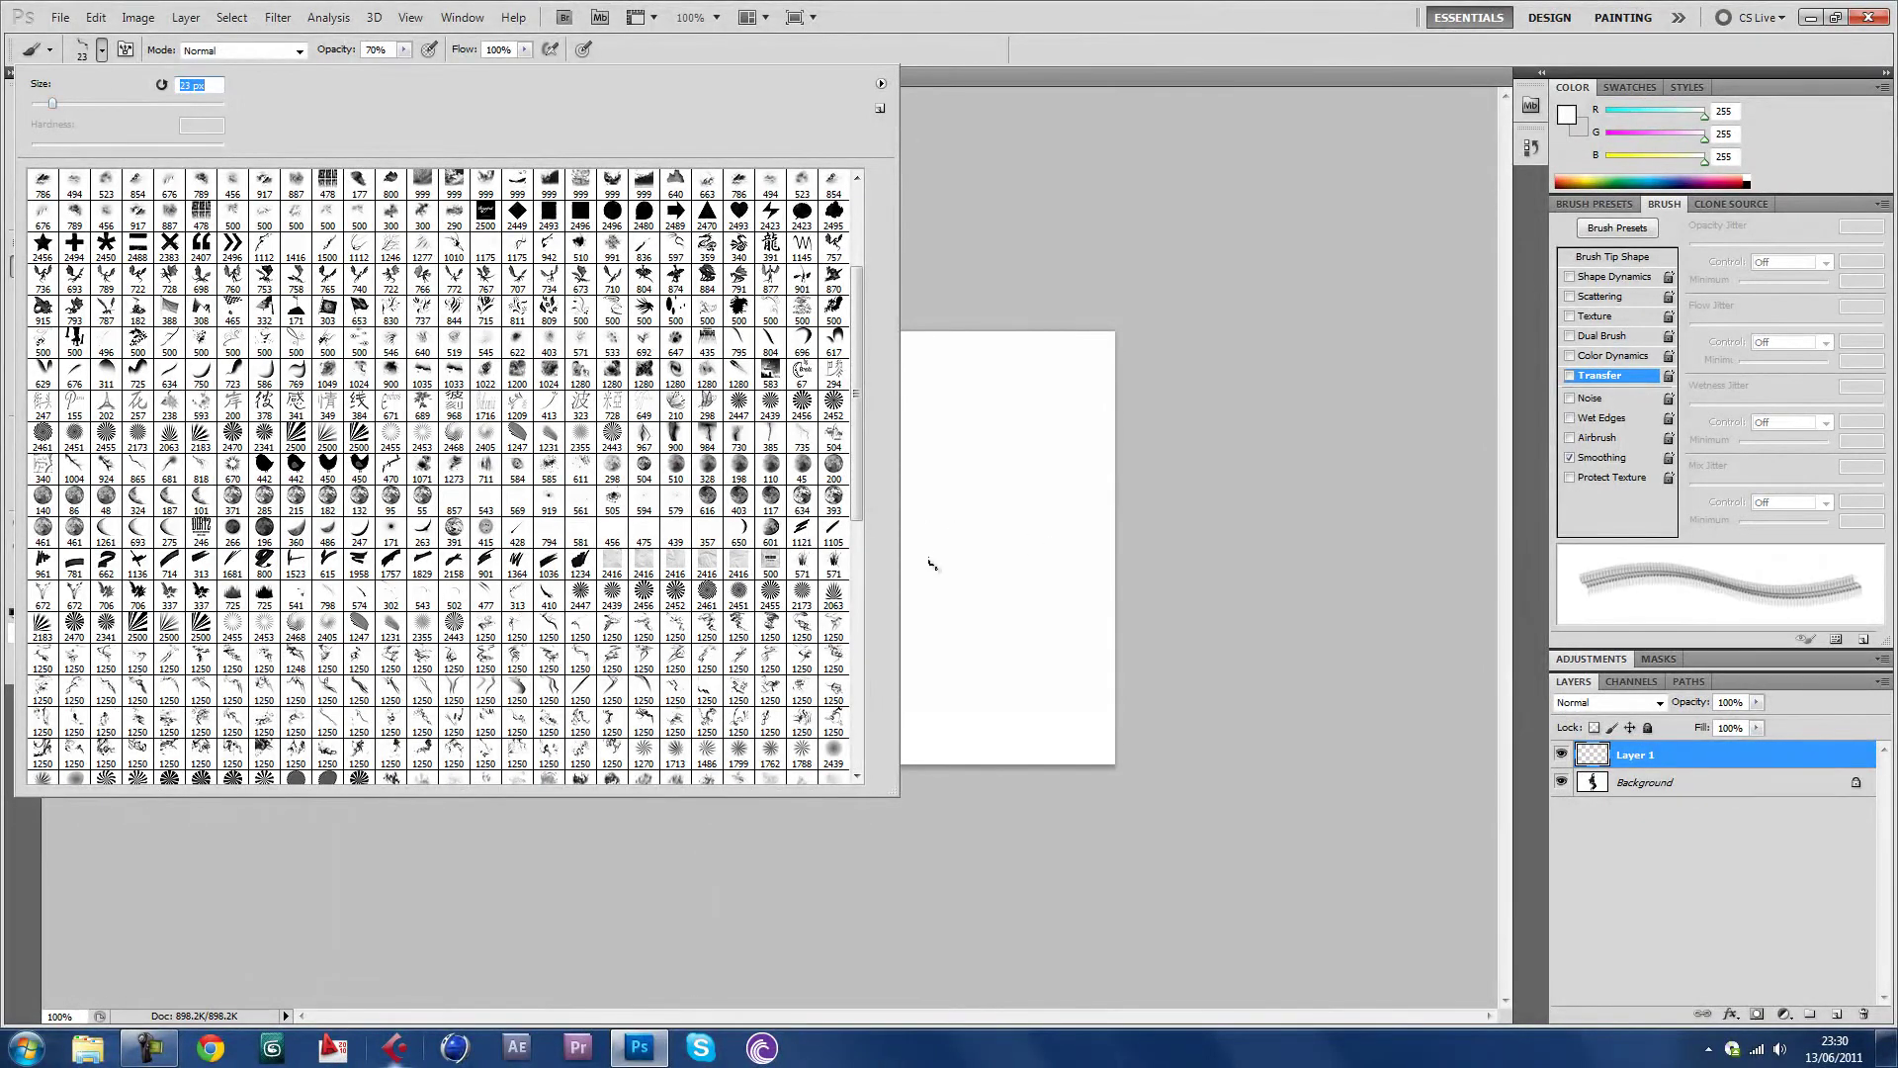
pyautogui.moveTo(55, 97); pyautogui.dragTo(66, 102)
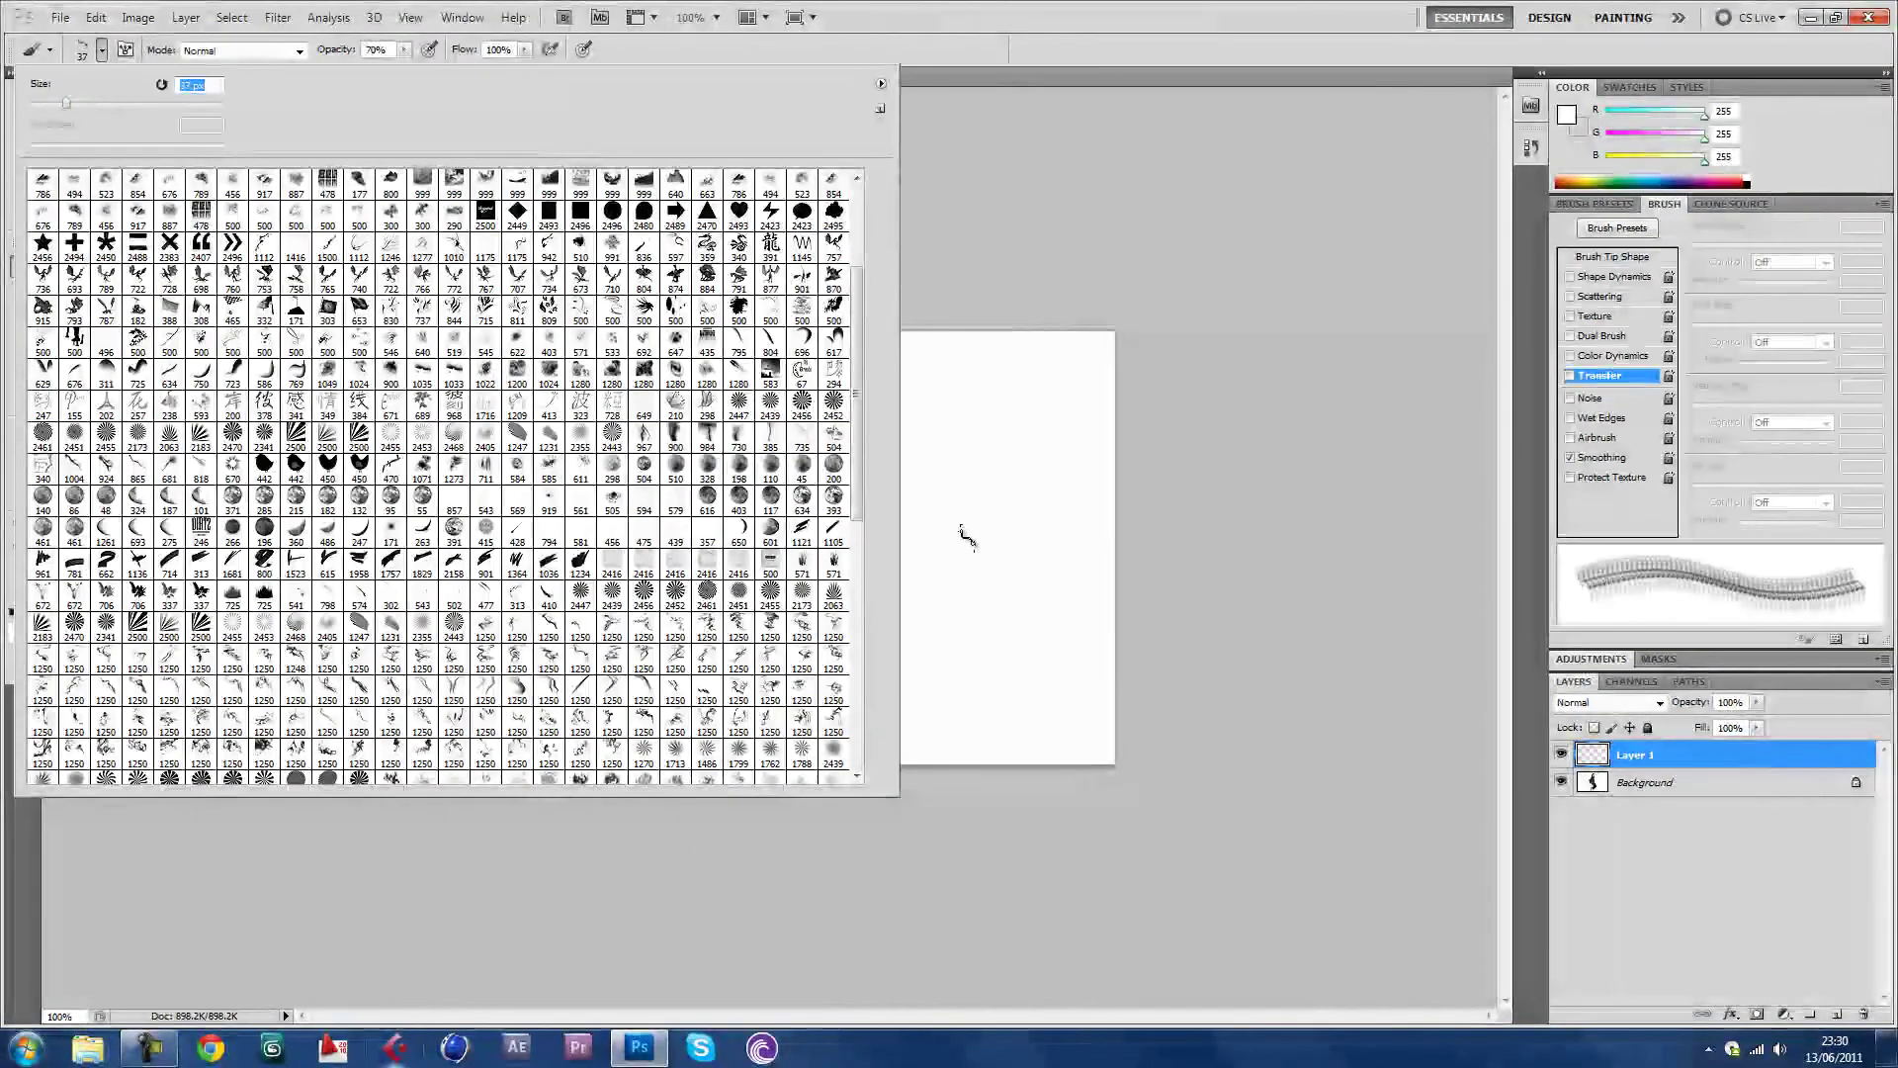
pyautogui.click(75, 104)
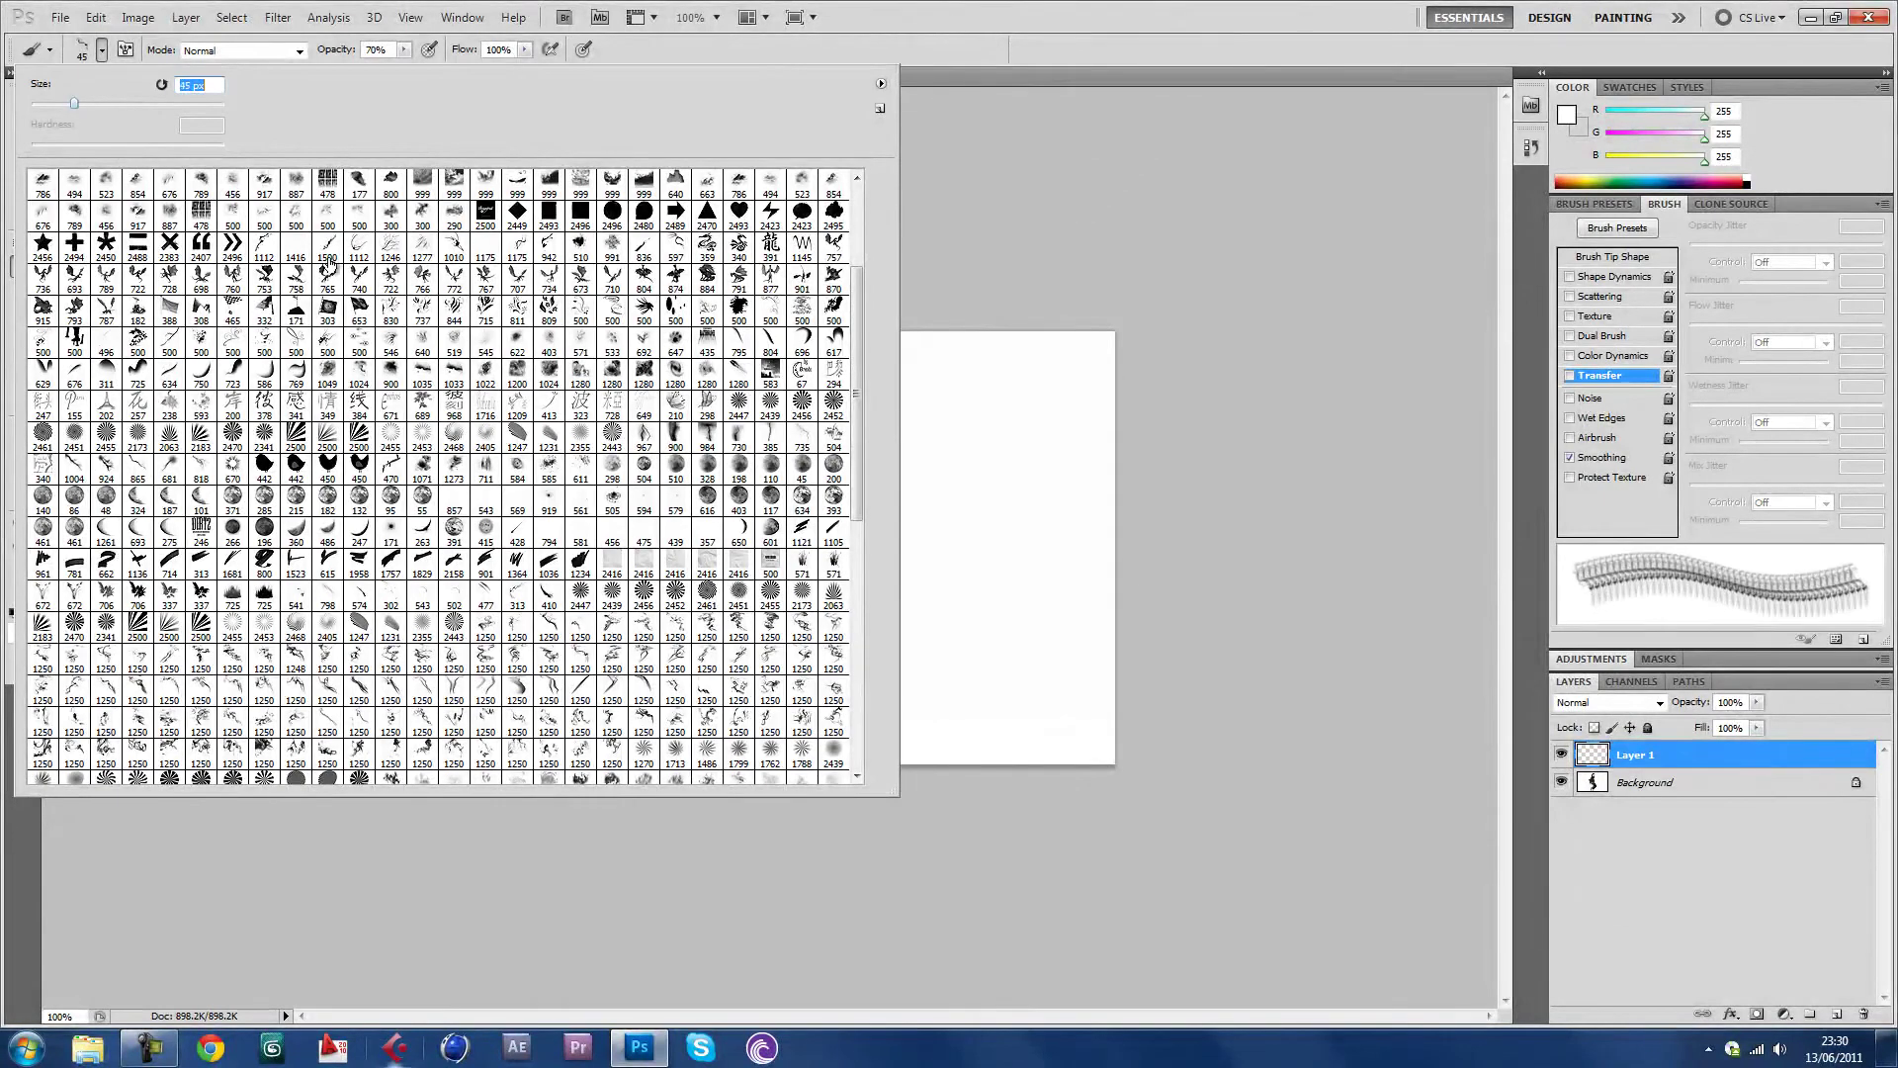
pyautogui.click(81, 103)
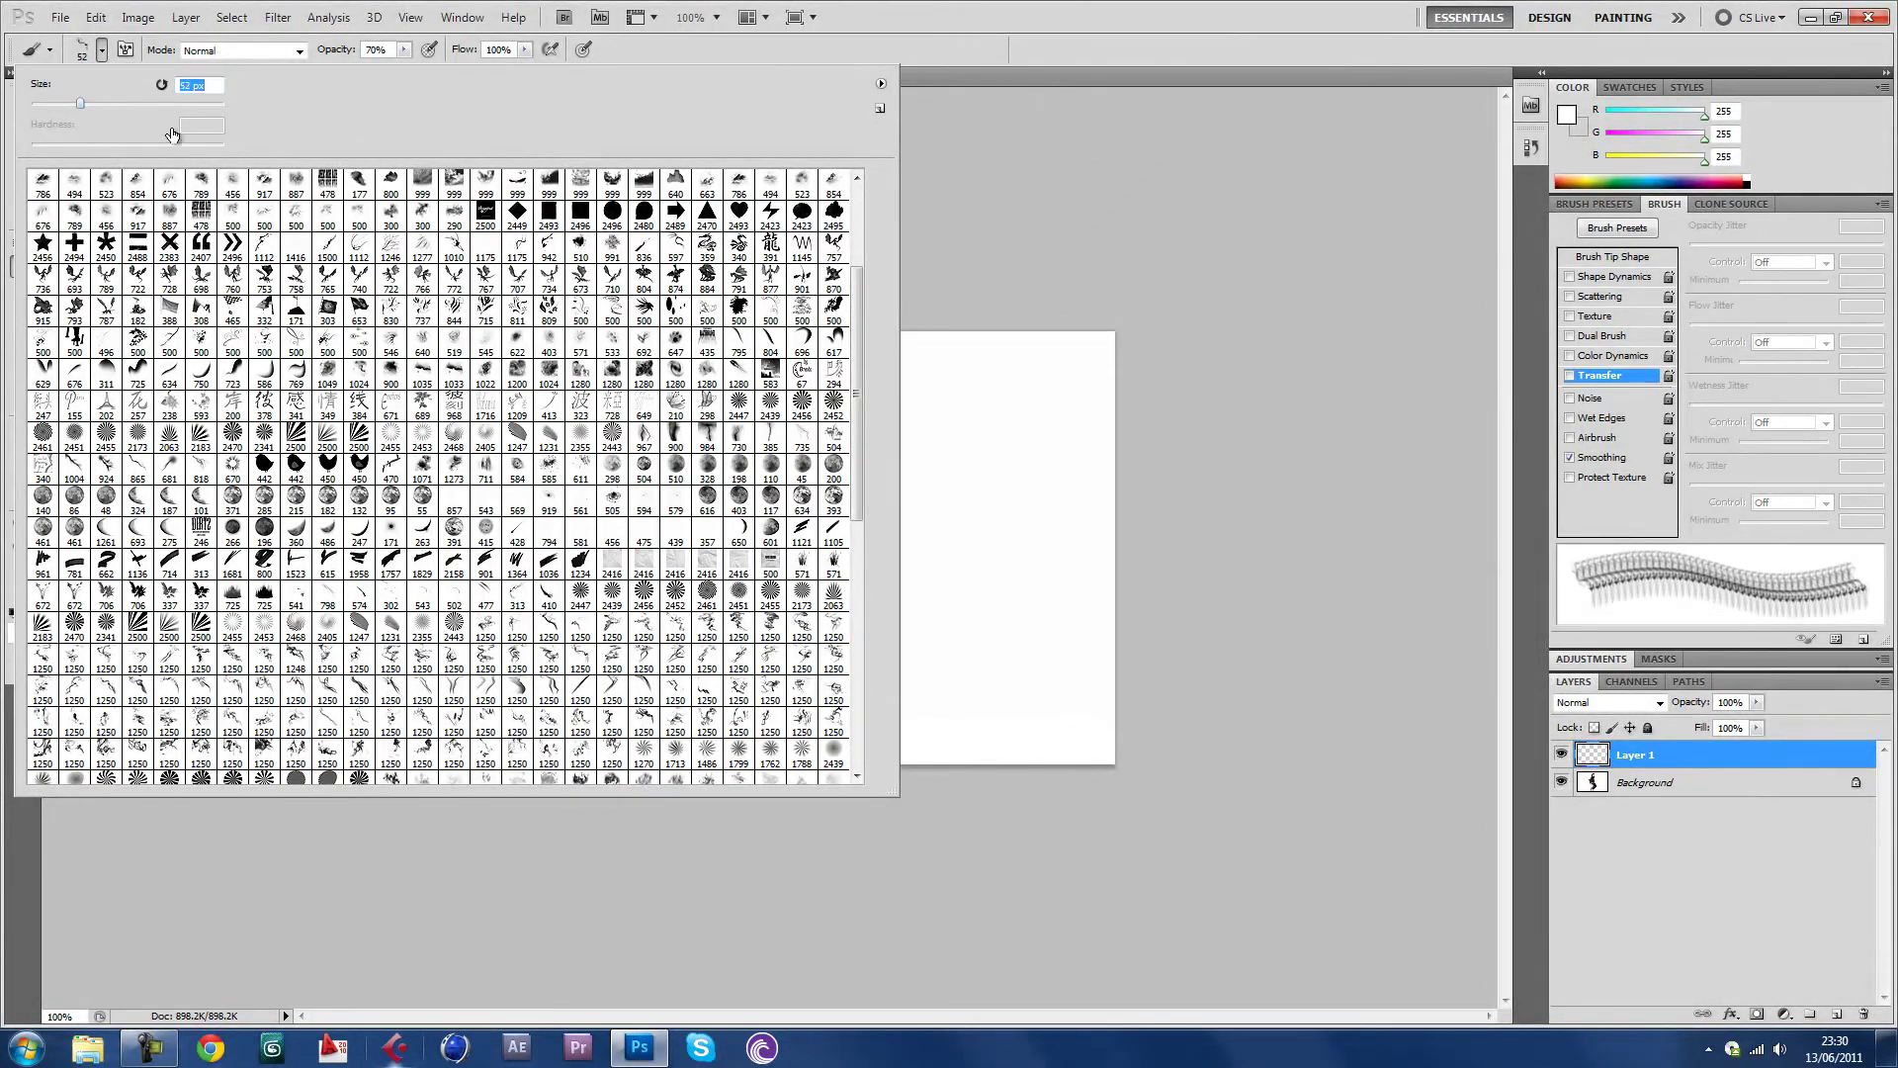
pyautogui.click(1607, 277)
pyautogui.click(1612, 256)
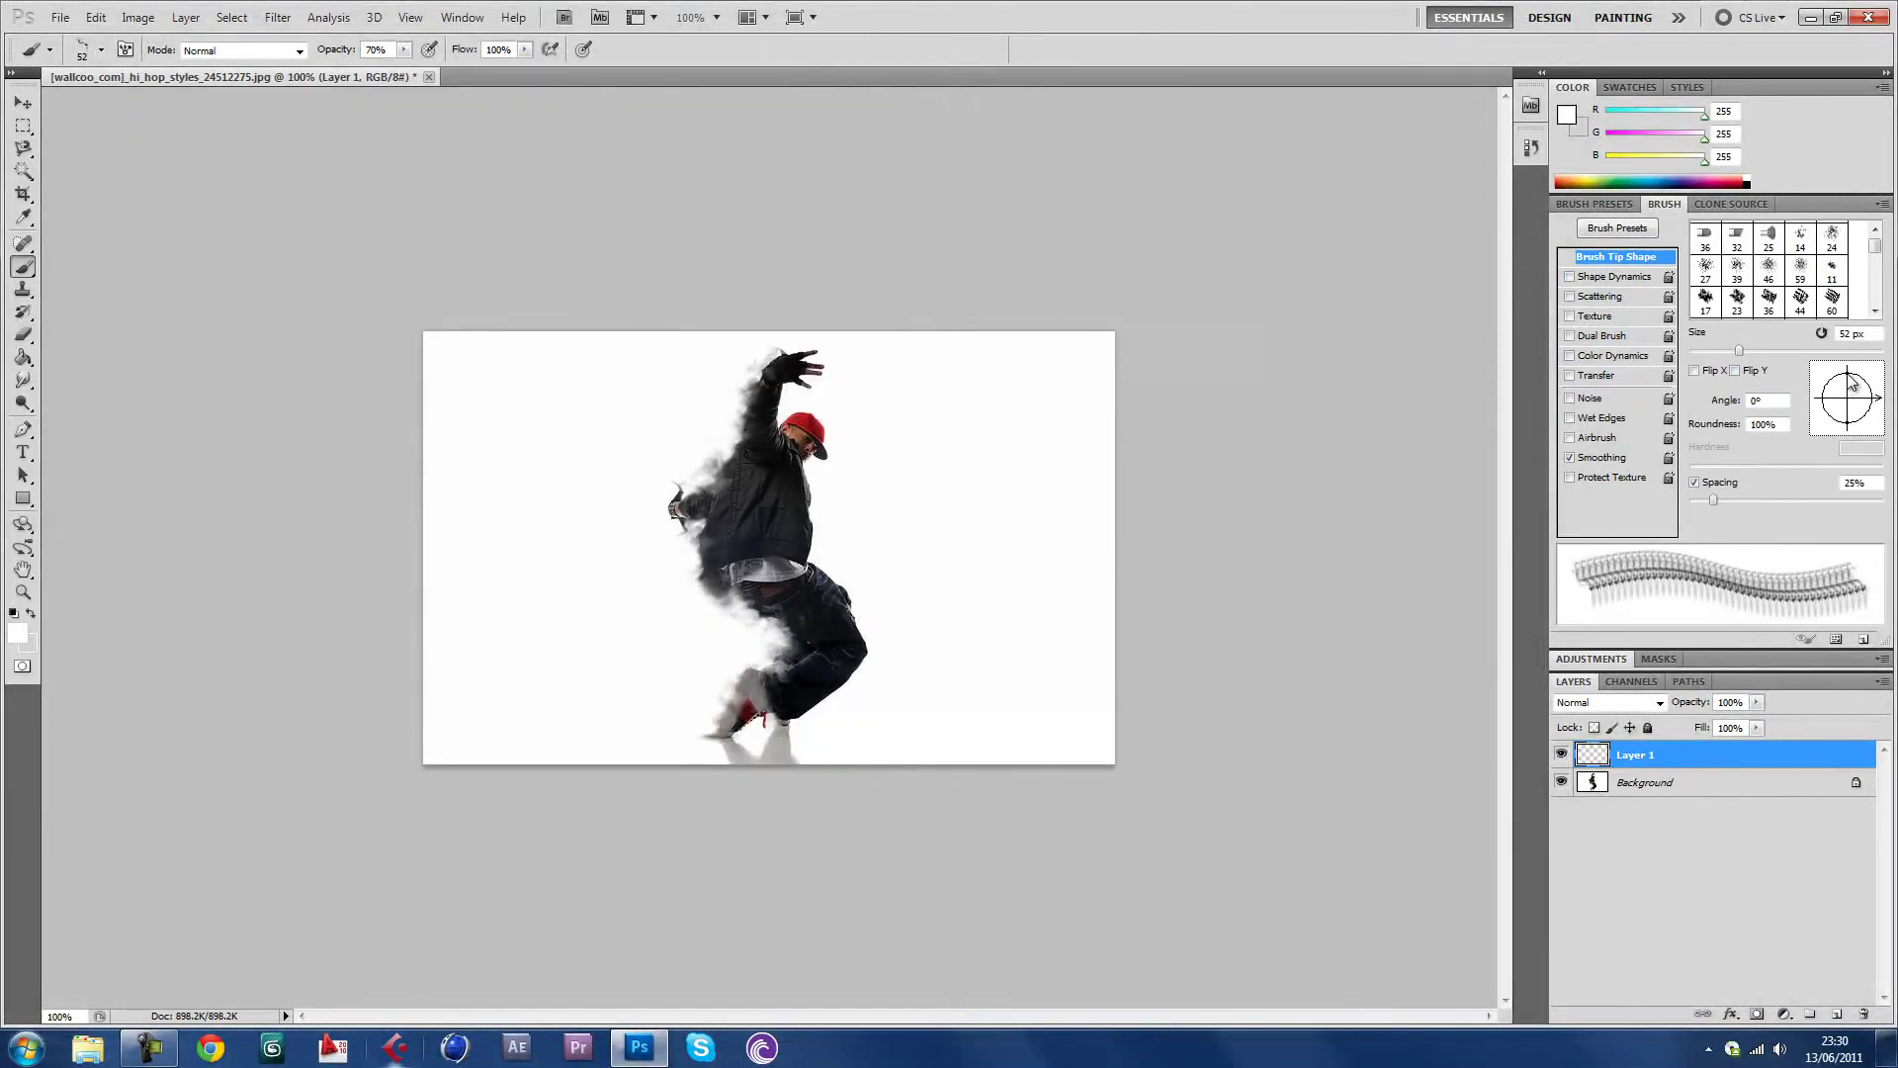
pyautogui.moveTo(1852, 386)
pyautogui.mouseDown()
pyautogui.moveTo(1825, 397)
pyautogui.moveTo(1835, 422)
pyautogui.mouseUp()
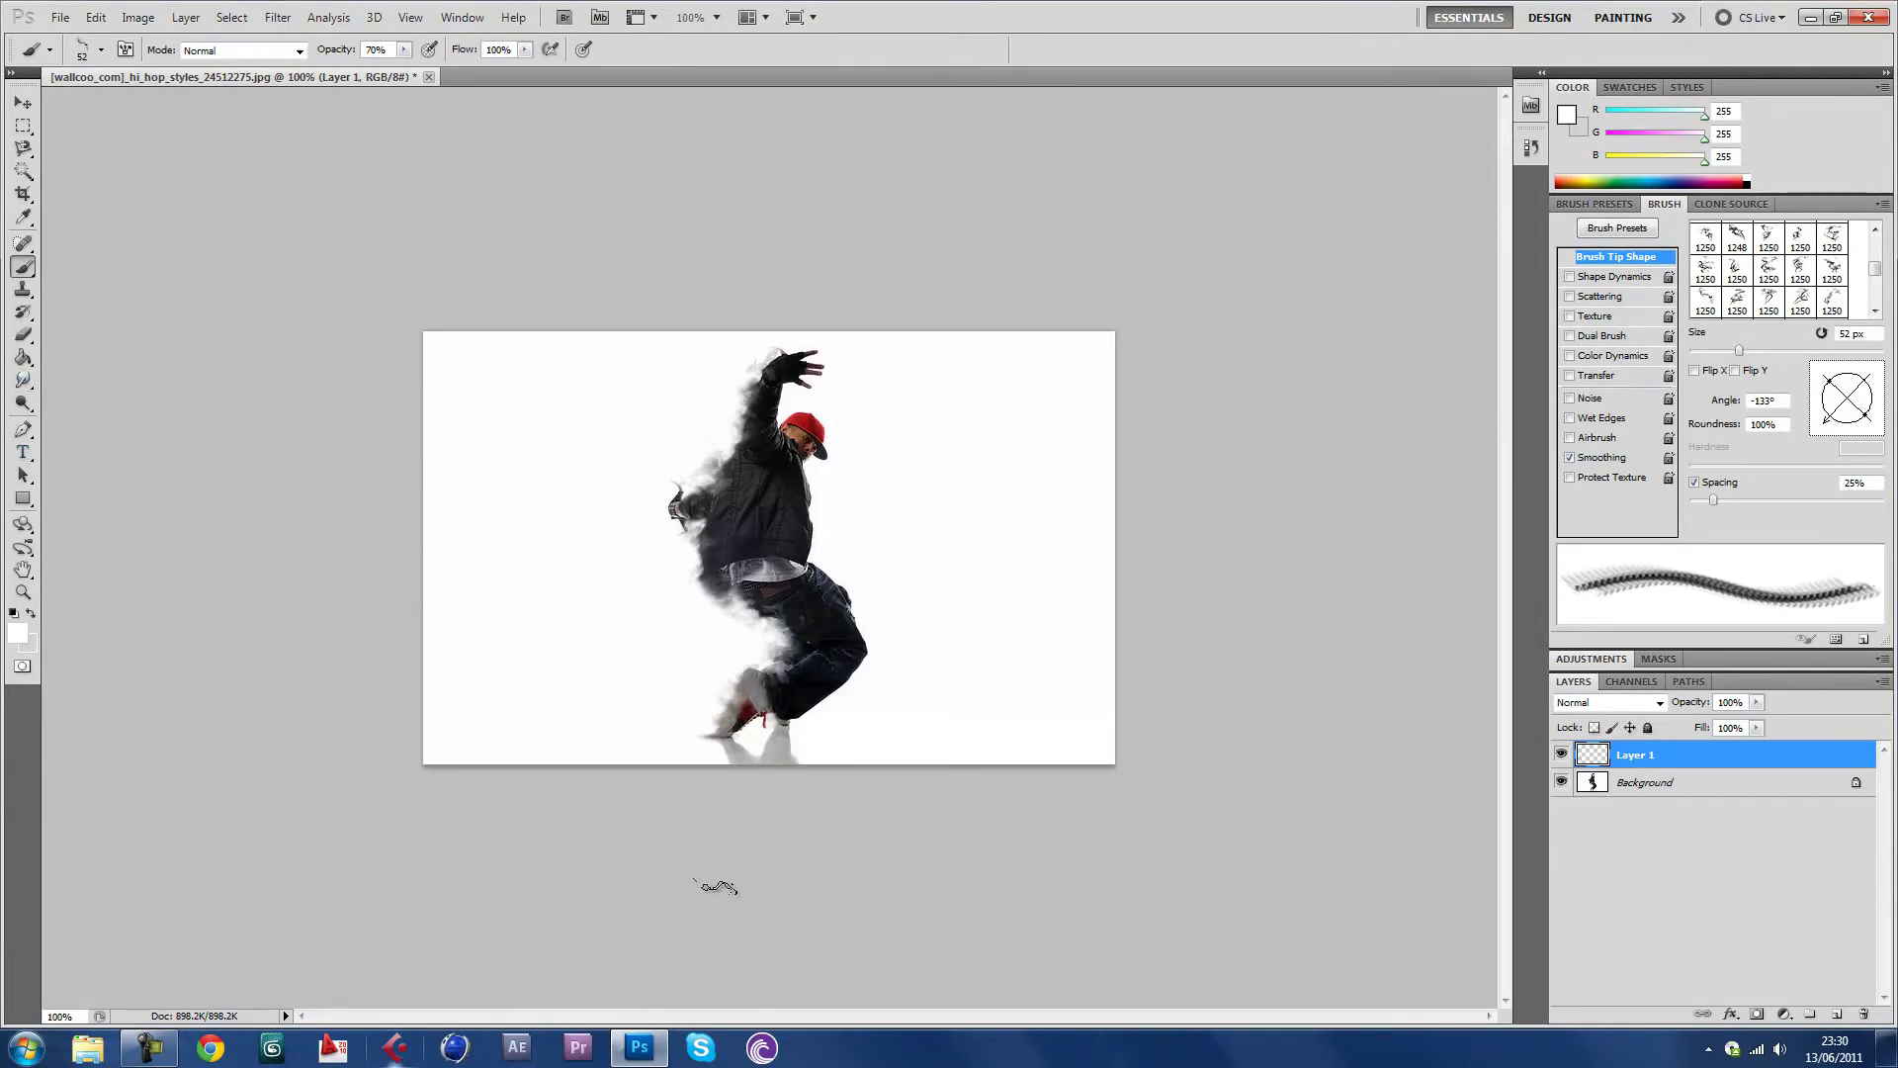
# Sample the grey smoke colour beside the dancer's rear shoe and brush a small splatter mark onto the smoke there
pyautogui.moveTo(742, 732)
pyautogui.mouseDown()
pyautogui.moveTo(735, 708)
pyautogui.moveTo(737, 752)
pyautogui.moveTo(714, 758)
pyautogui.mouseUp()
pyautogui.click(23, 217)
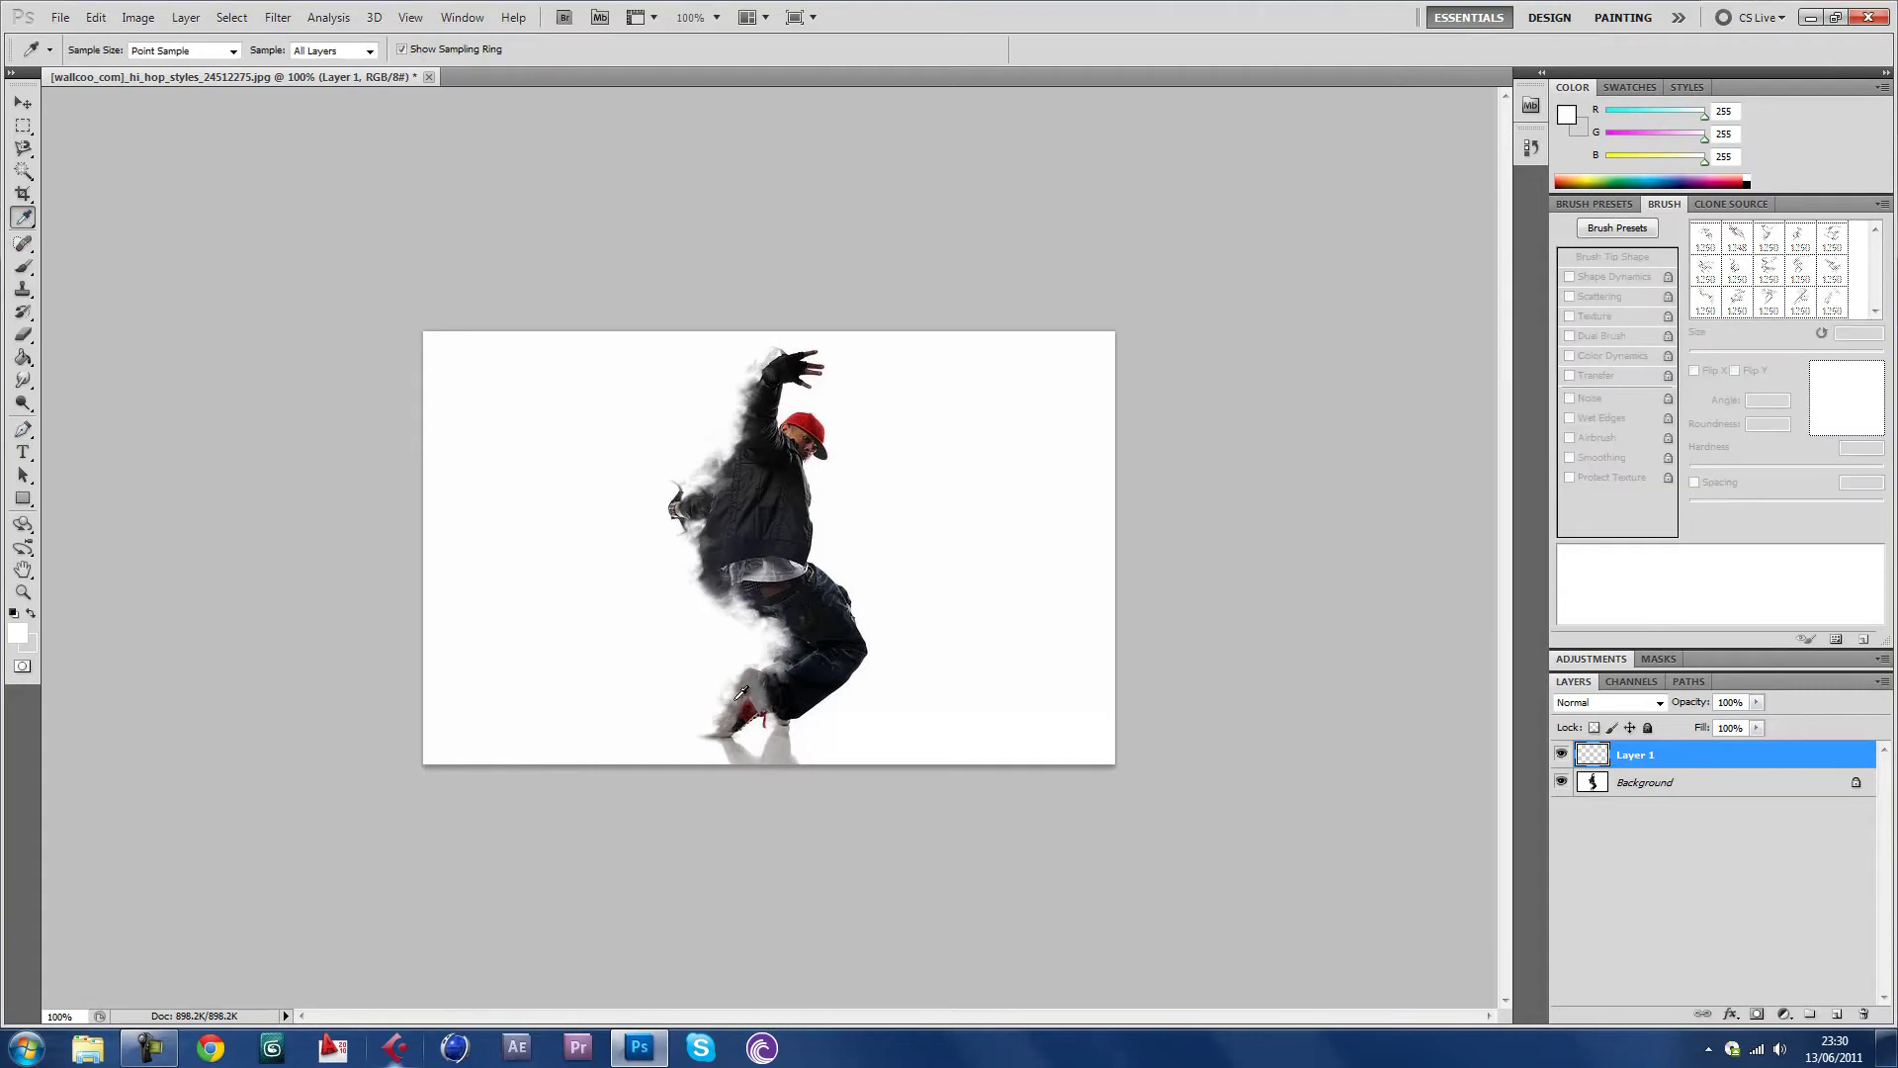
pyautogui.moveTo(741, 692); pyautogui.dragTo(736, 702)
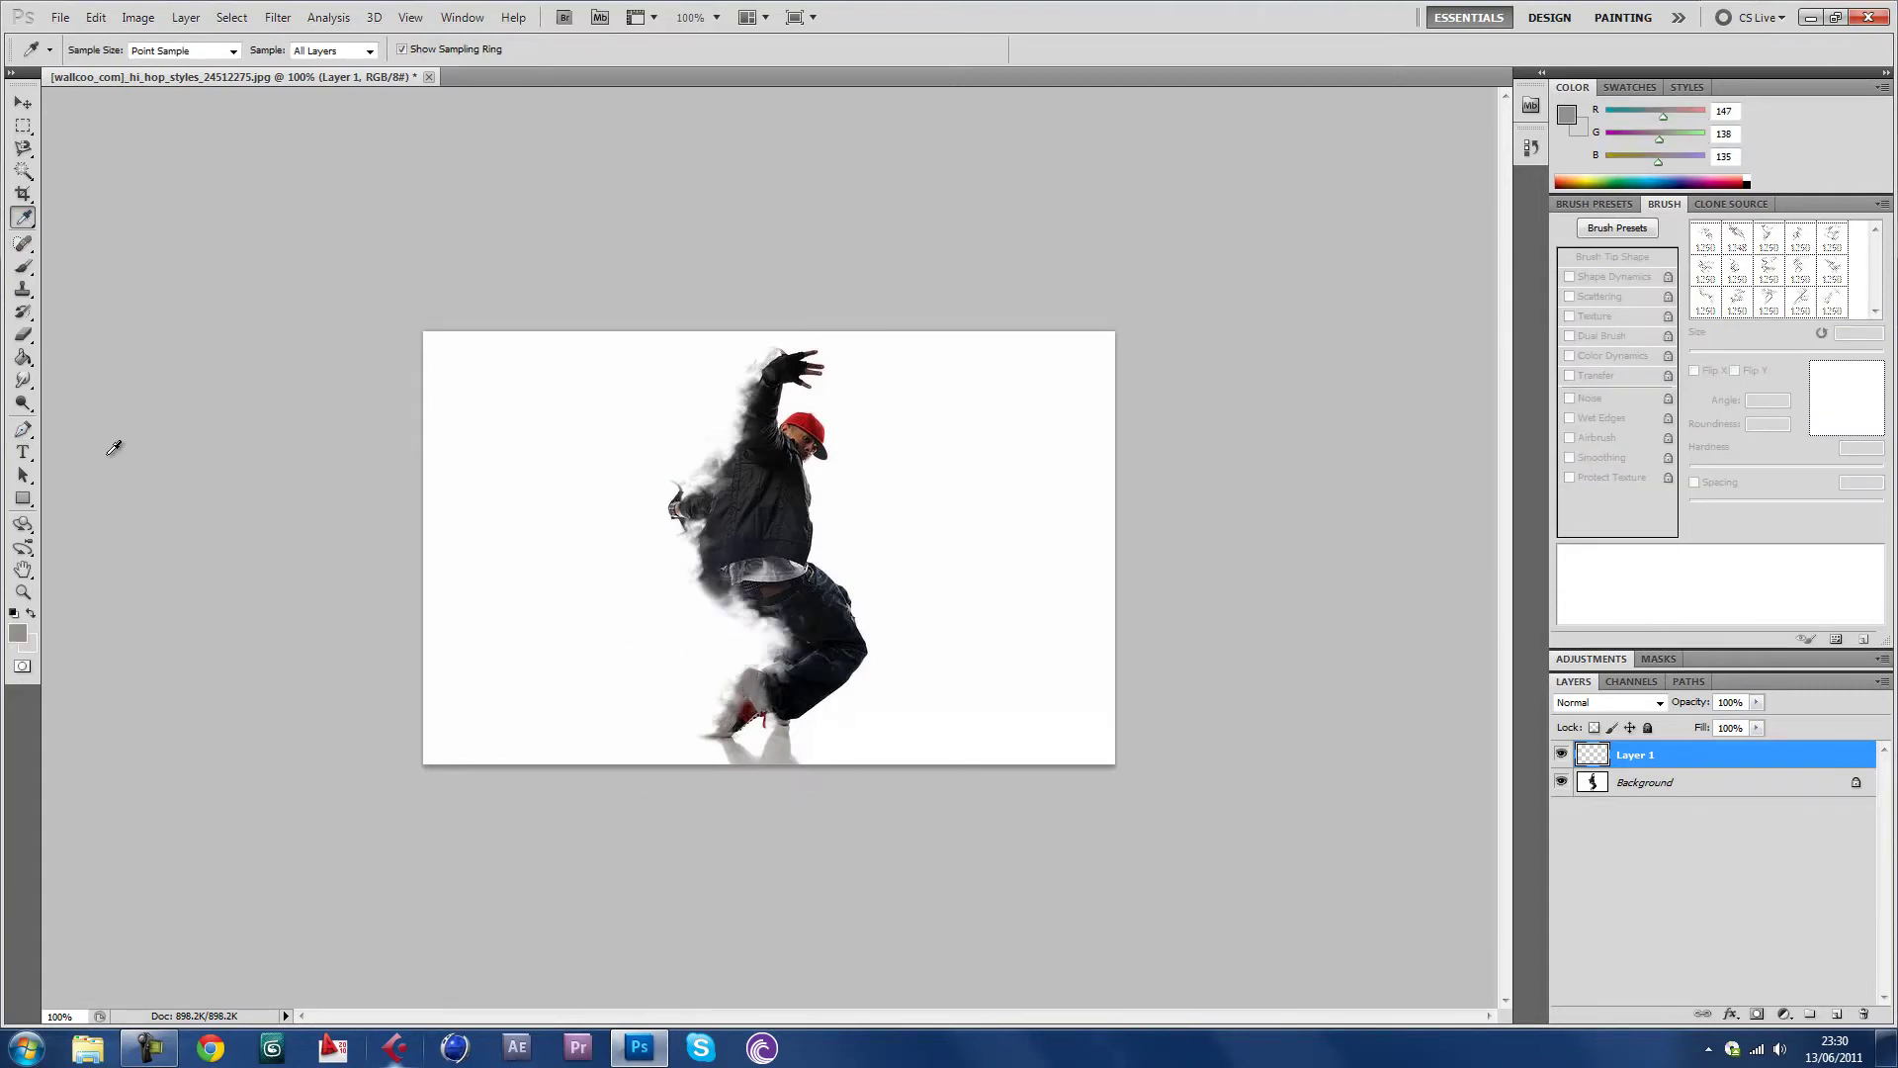
pyautogui.click(24, 267)
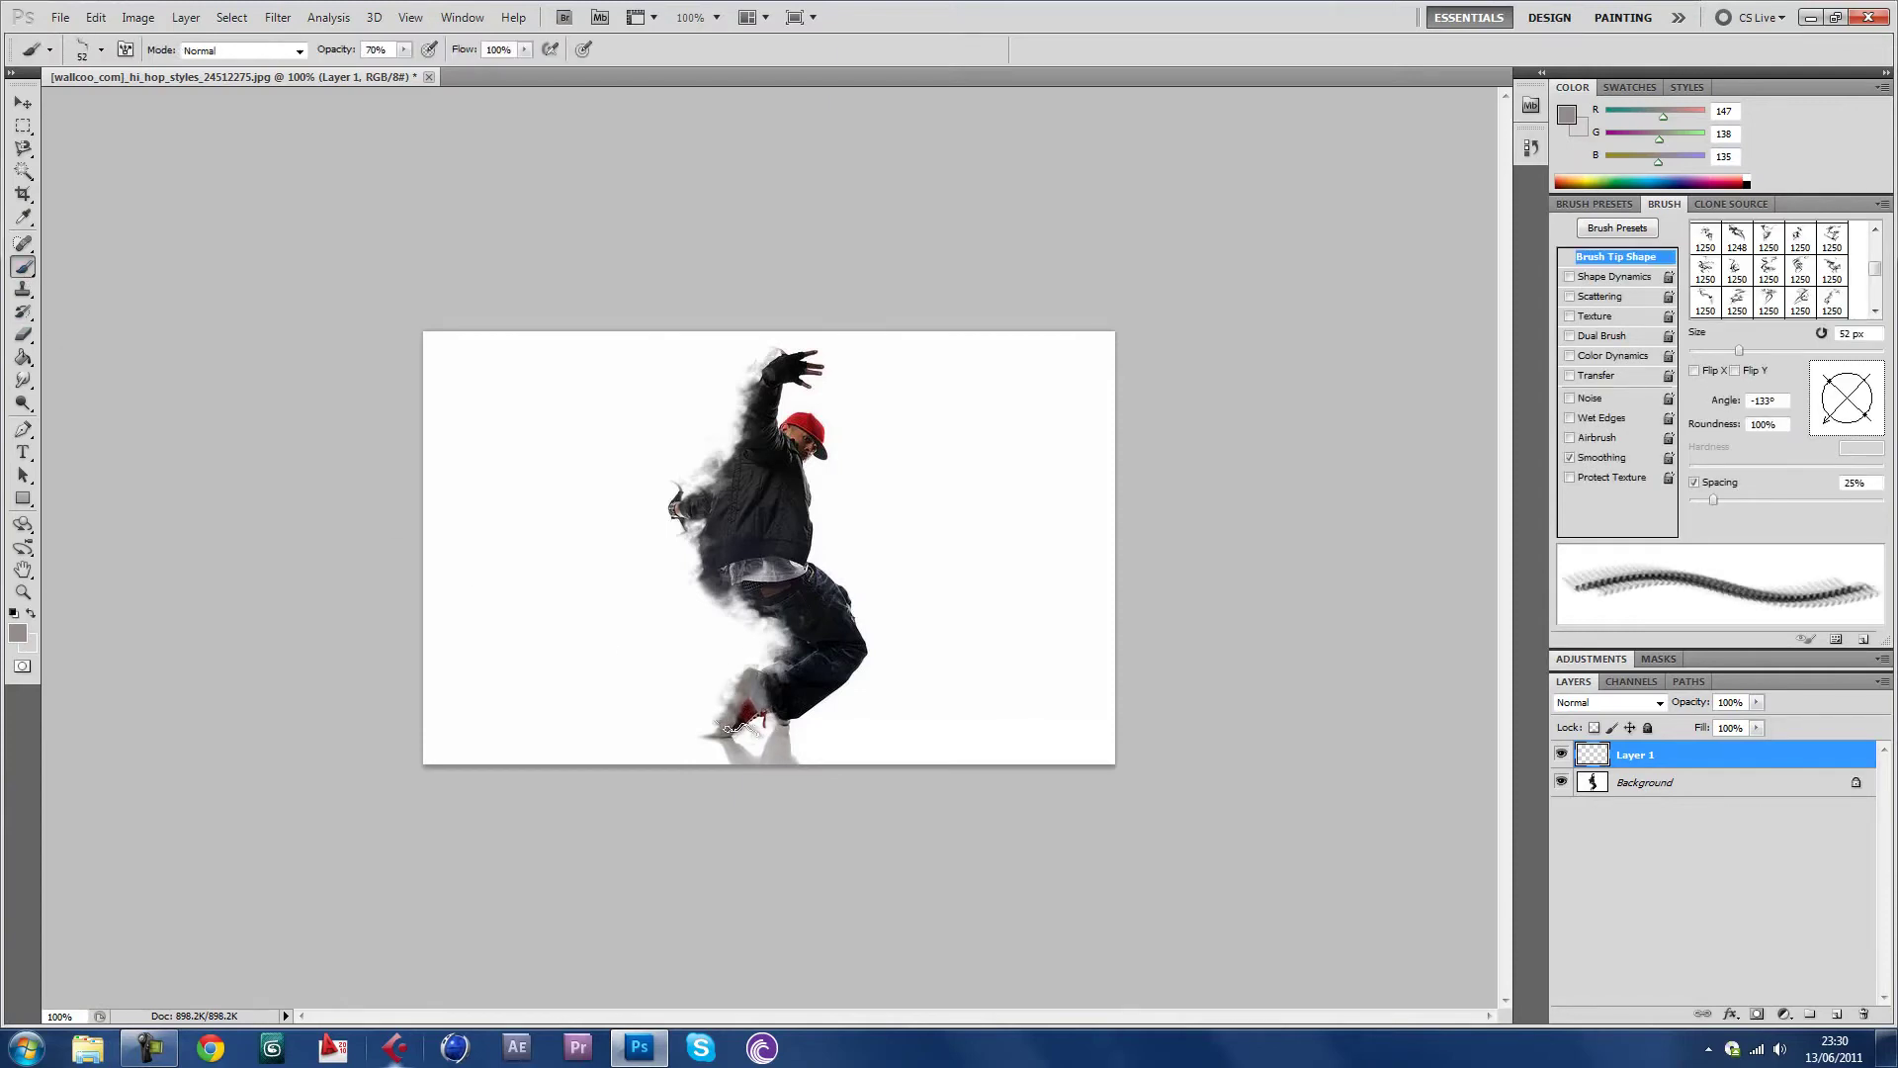
pyautogui.moveTo(727, 721); pyautogui.dragTo(729, 723)
# Rotate the brush tip to -77°, dab grey splatter on the smoke above the rear shoe, and set the angle back to -133°
pyautogui.moveTo(1831, 425); pyautogui.dragTo(1854, 427)
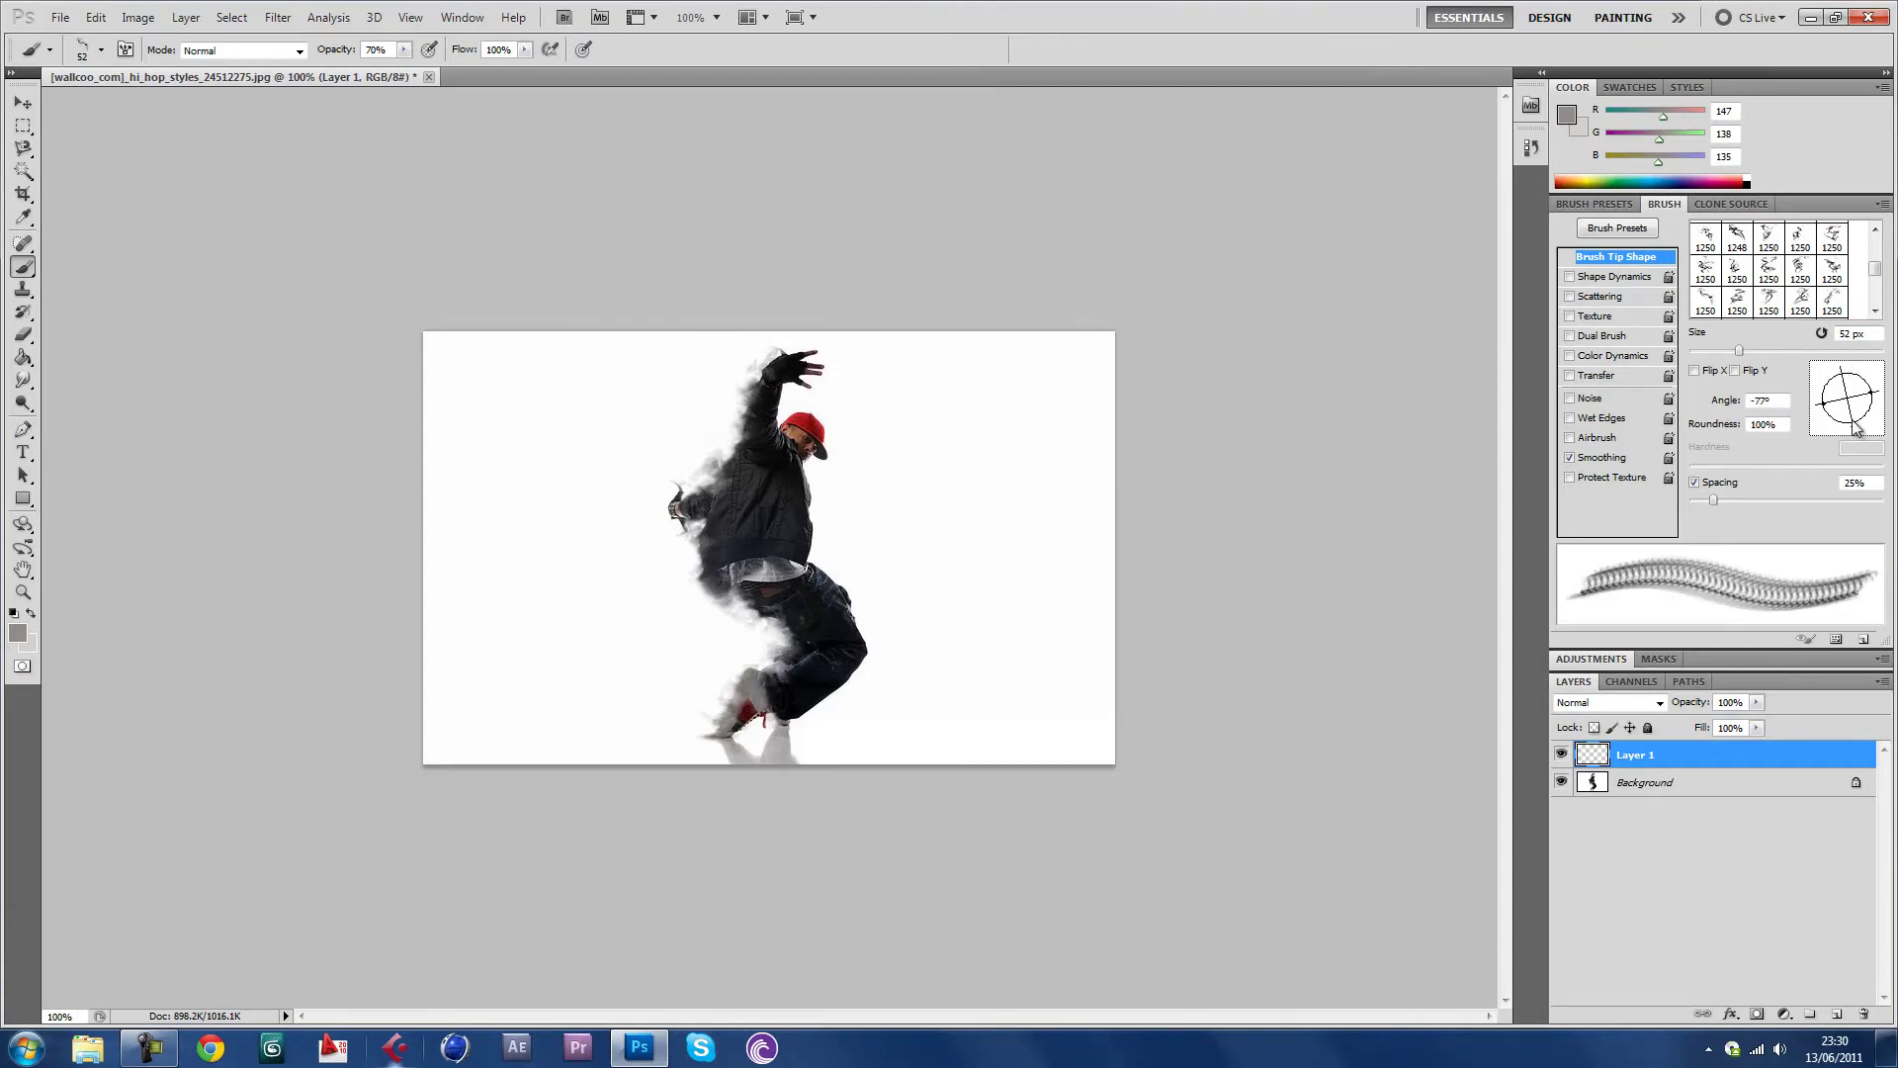
pyautogui.click(747, 697)
pyautogui.moveTo(1852, 432); pyautogui.dragTo(1828, 428)
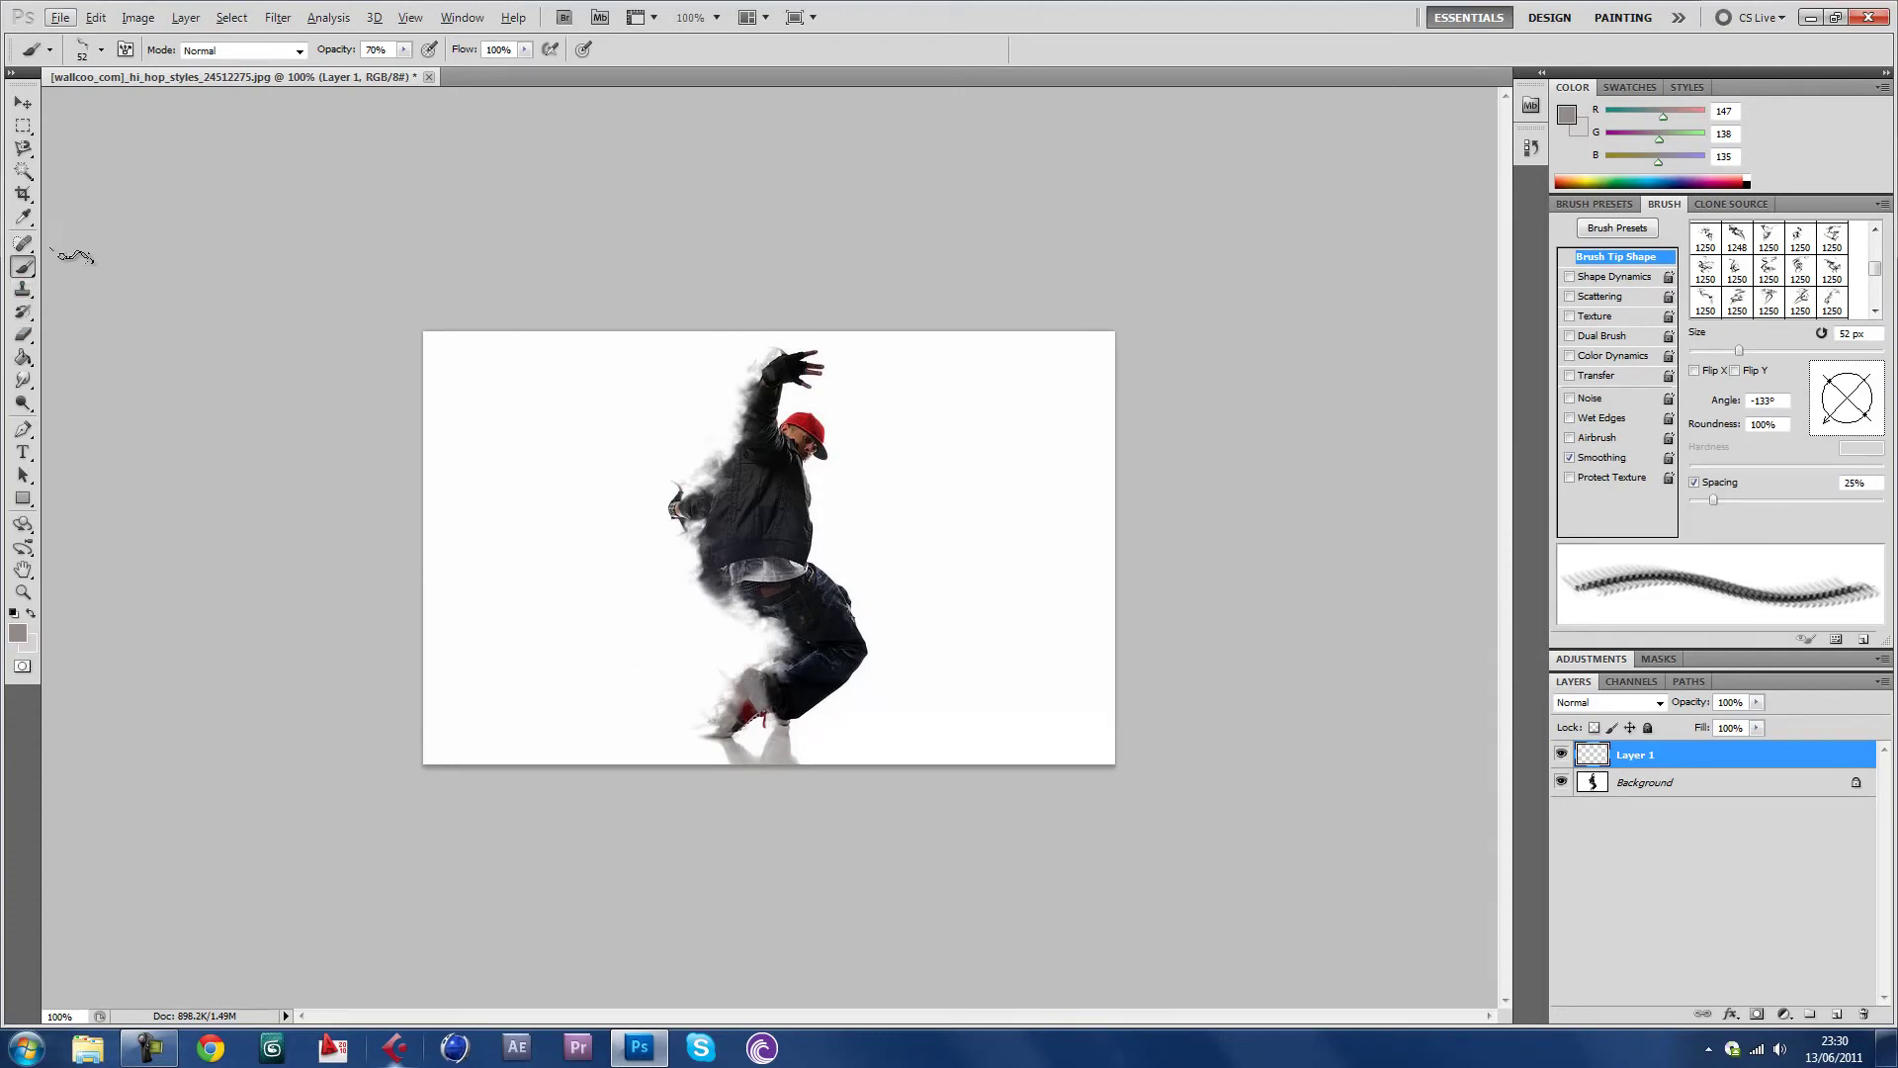
# Sample the dark colour of the dancer's jacket near its lower back edge as the foreground colour
pyautogui.click(23, 217)
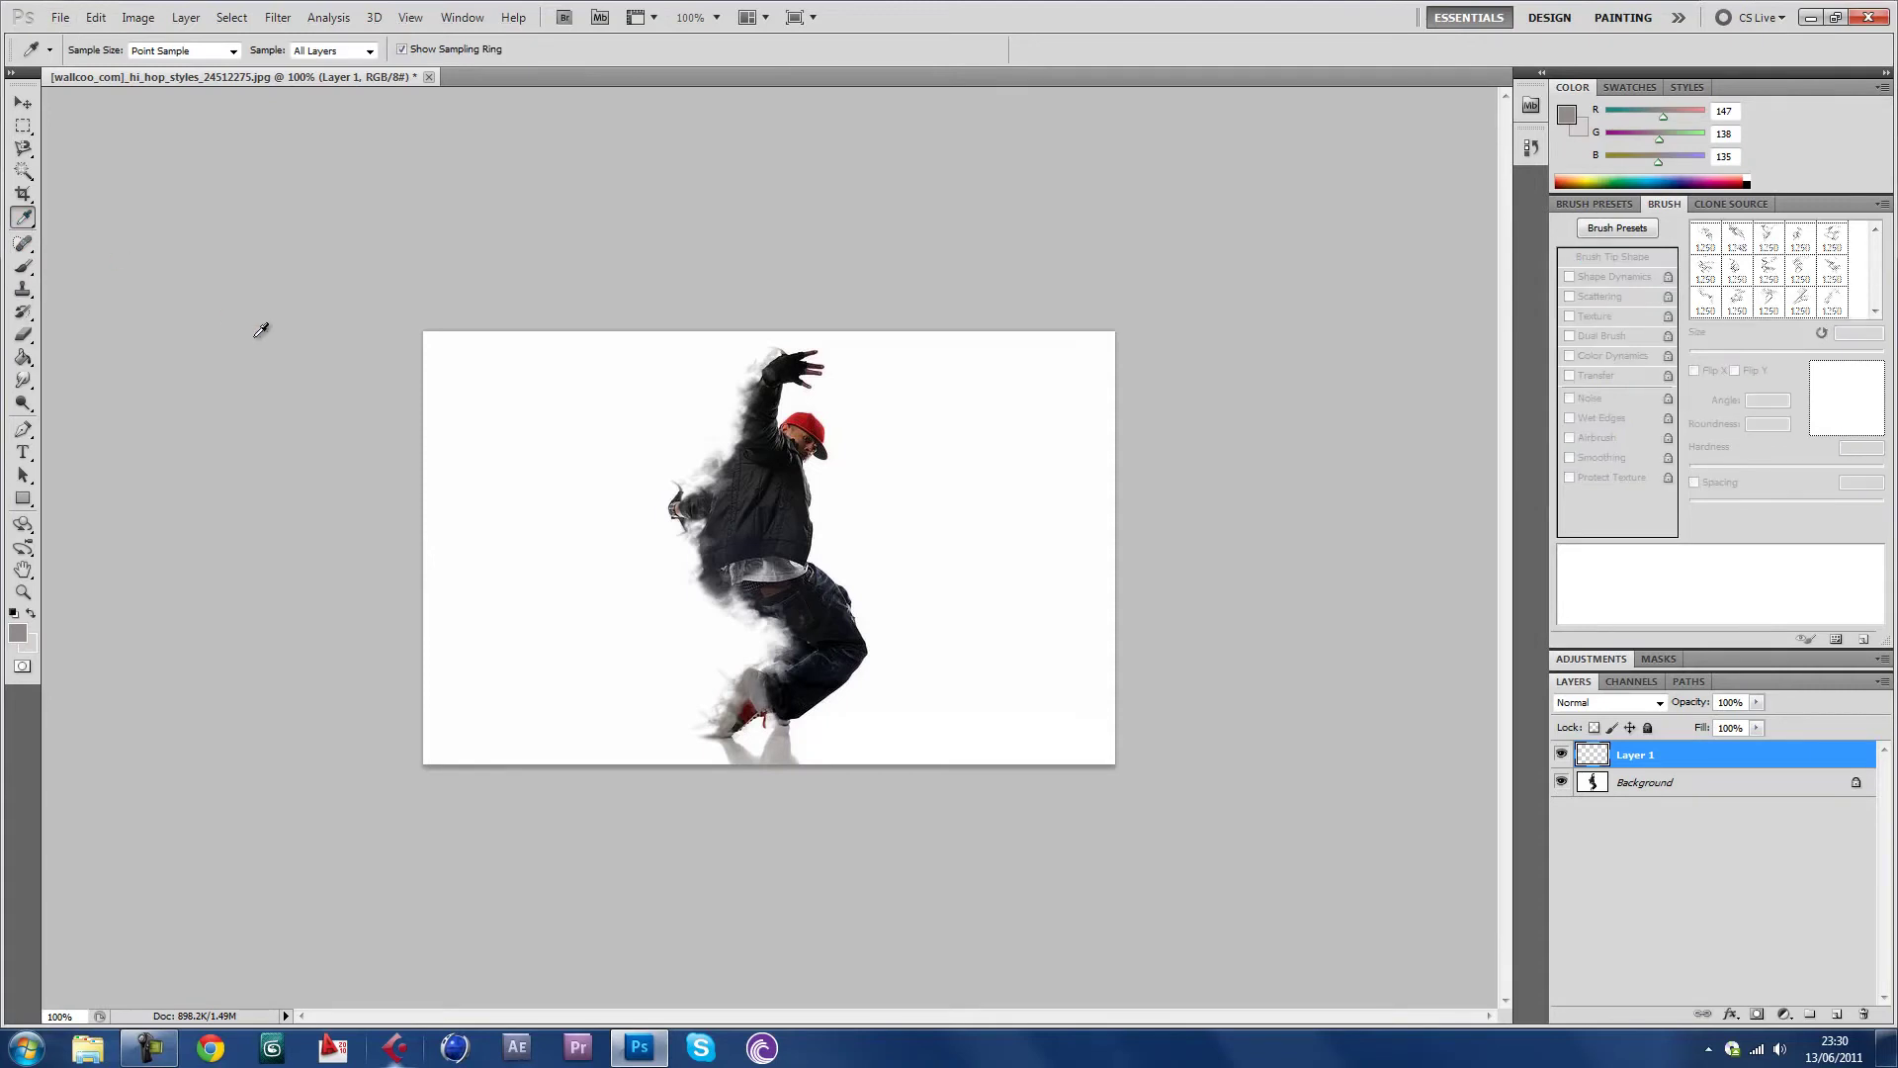
pyautogui.rightClick(24, 220)
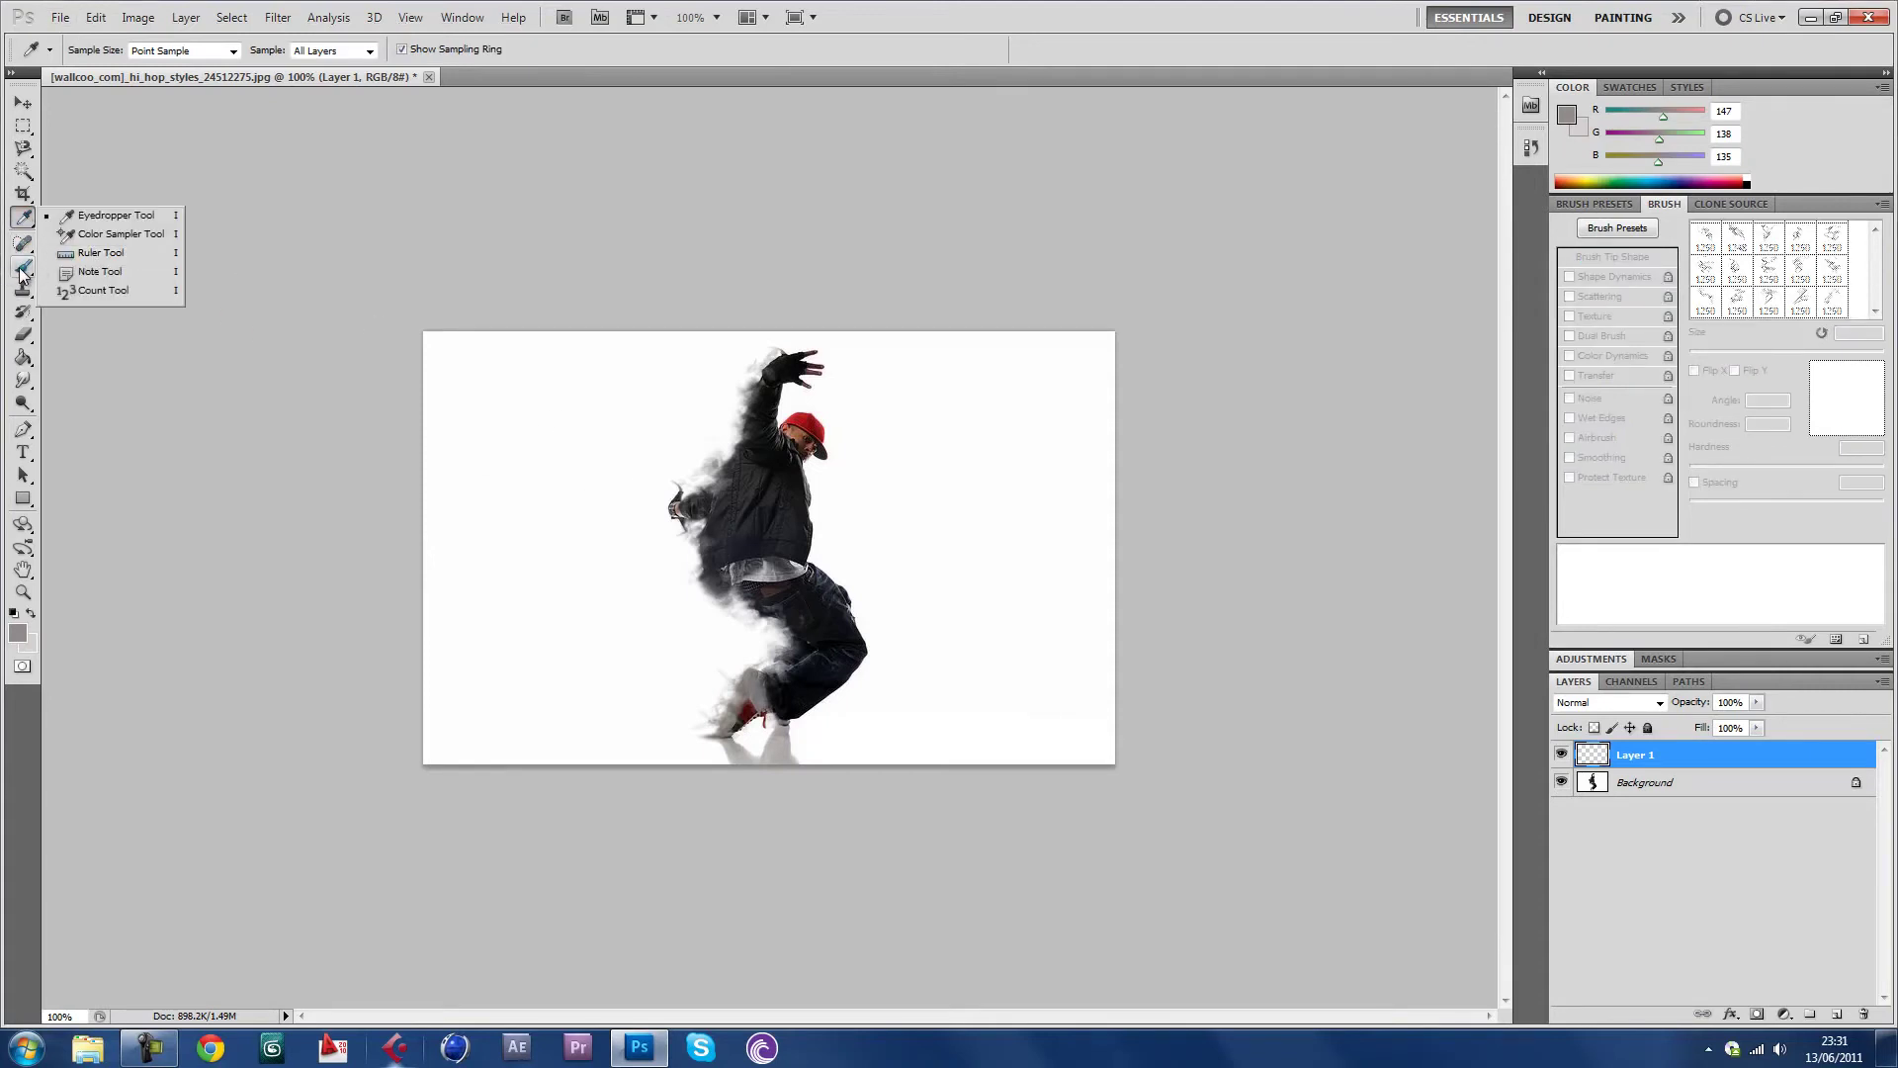
pyautogui.click(20, 269)
pyautogui.click(22, 195)
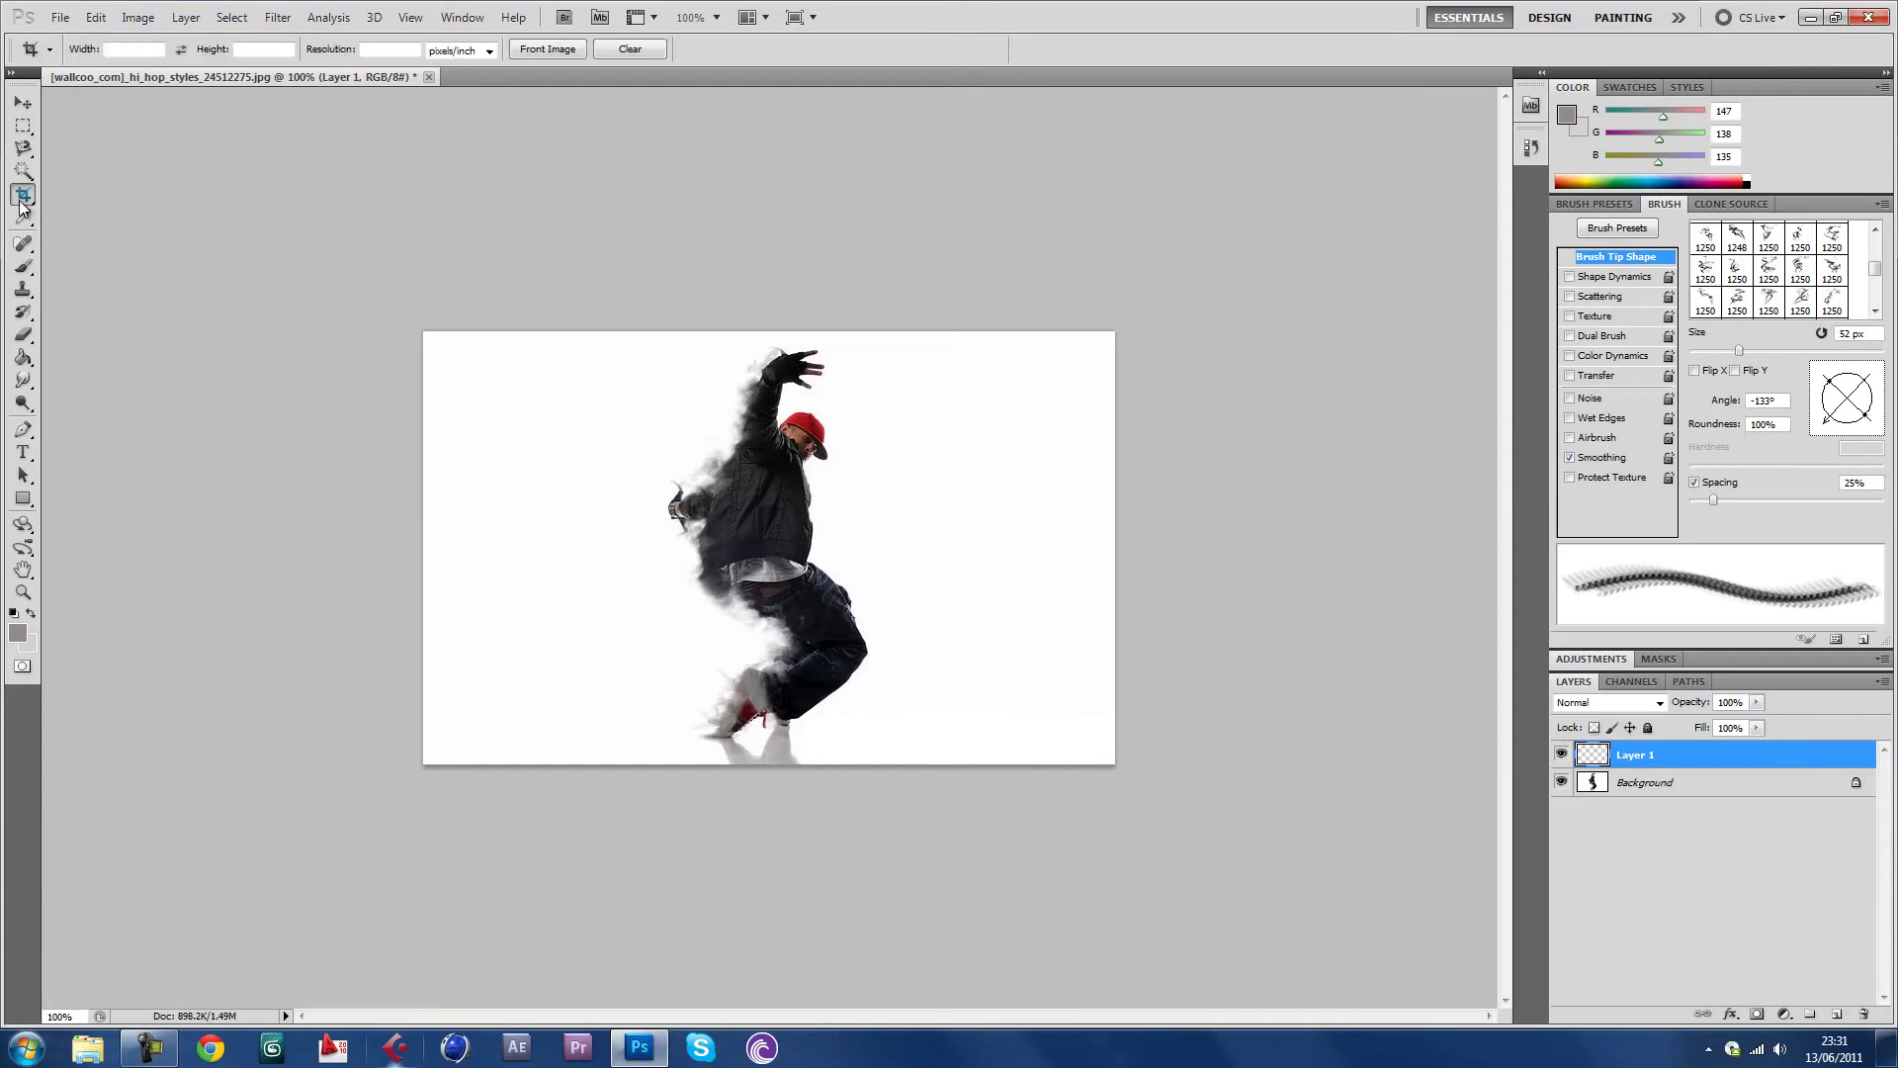
pyautogui.click(24, 218)
pyautogui.click(716, 551)
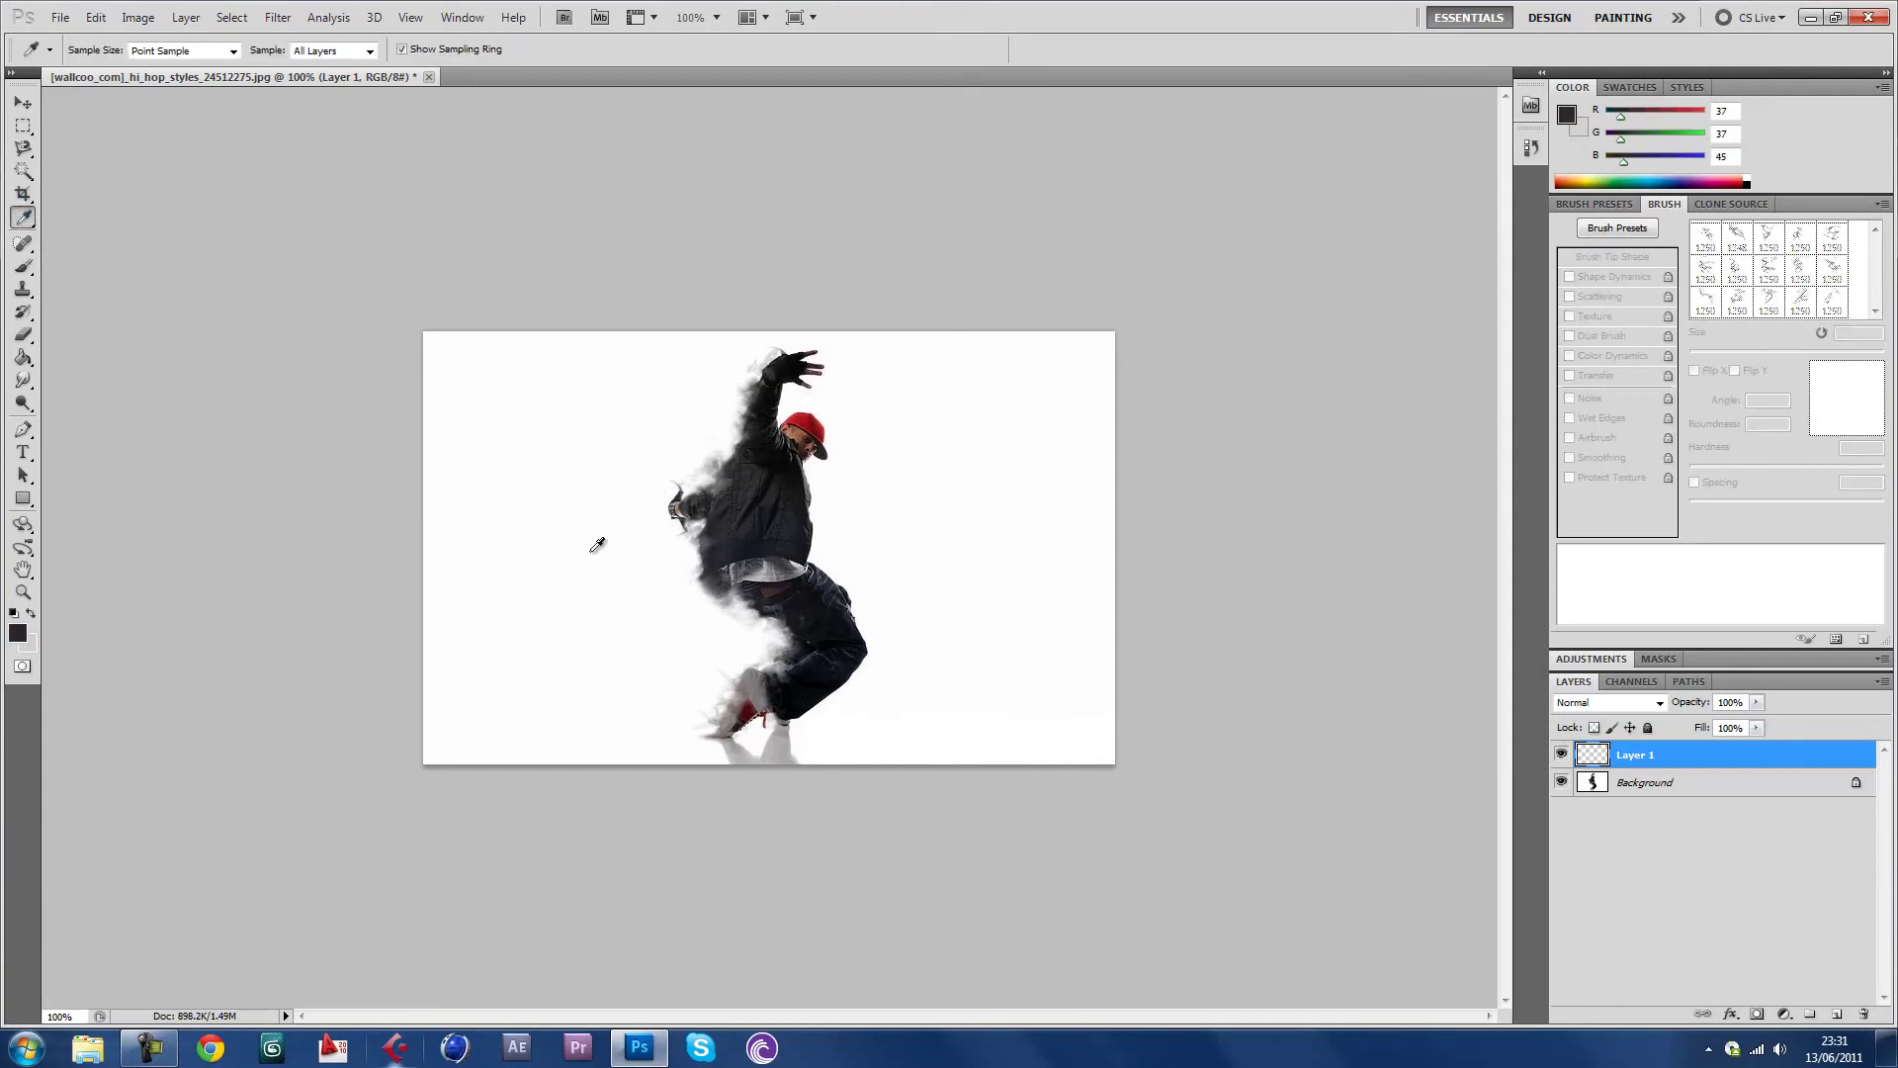
# Paint dark splatter along the dancer's smoky back edge with the Brush tool, rotating the tip to -53° and -92°
pyautogui.press('b')
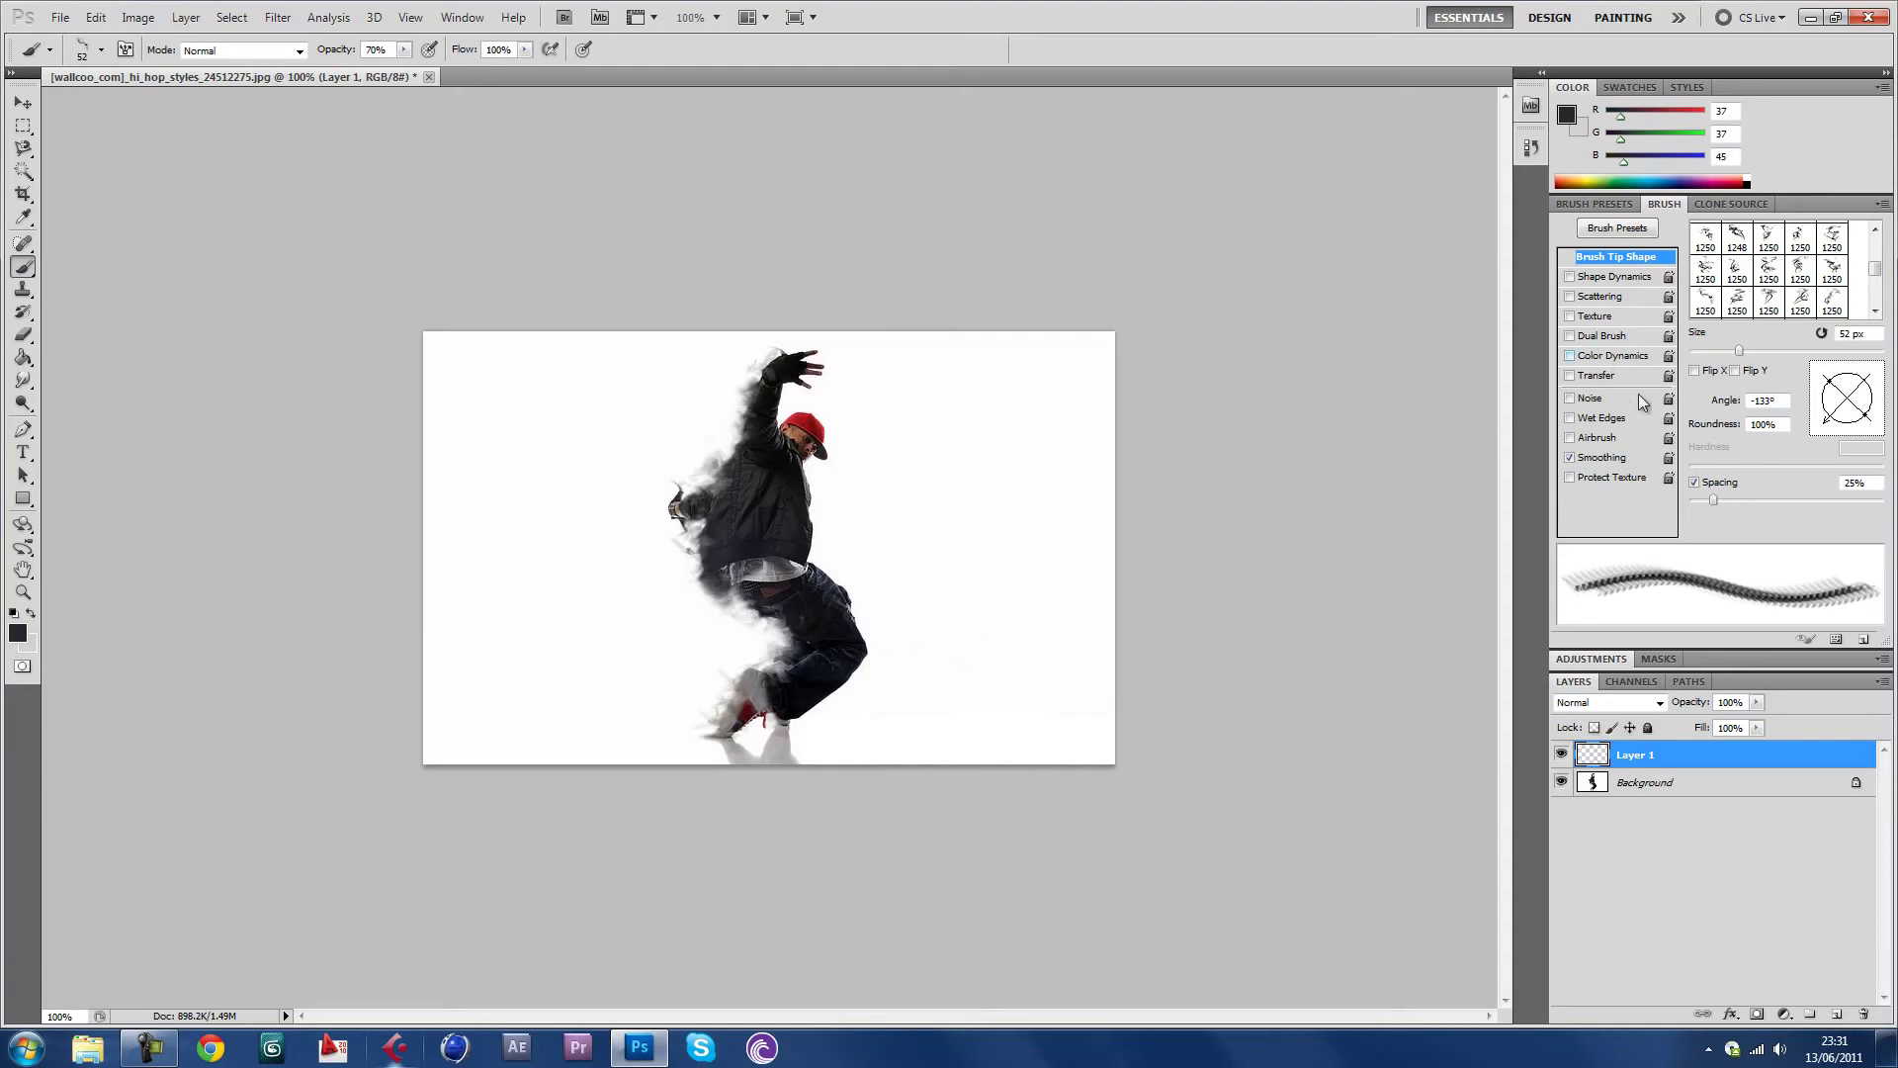
pyautogui.moveTo(1825, 443); pyautogui.dragTo(1874, 435)
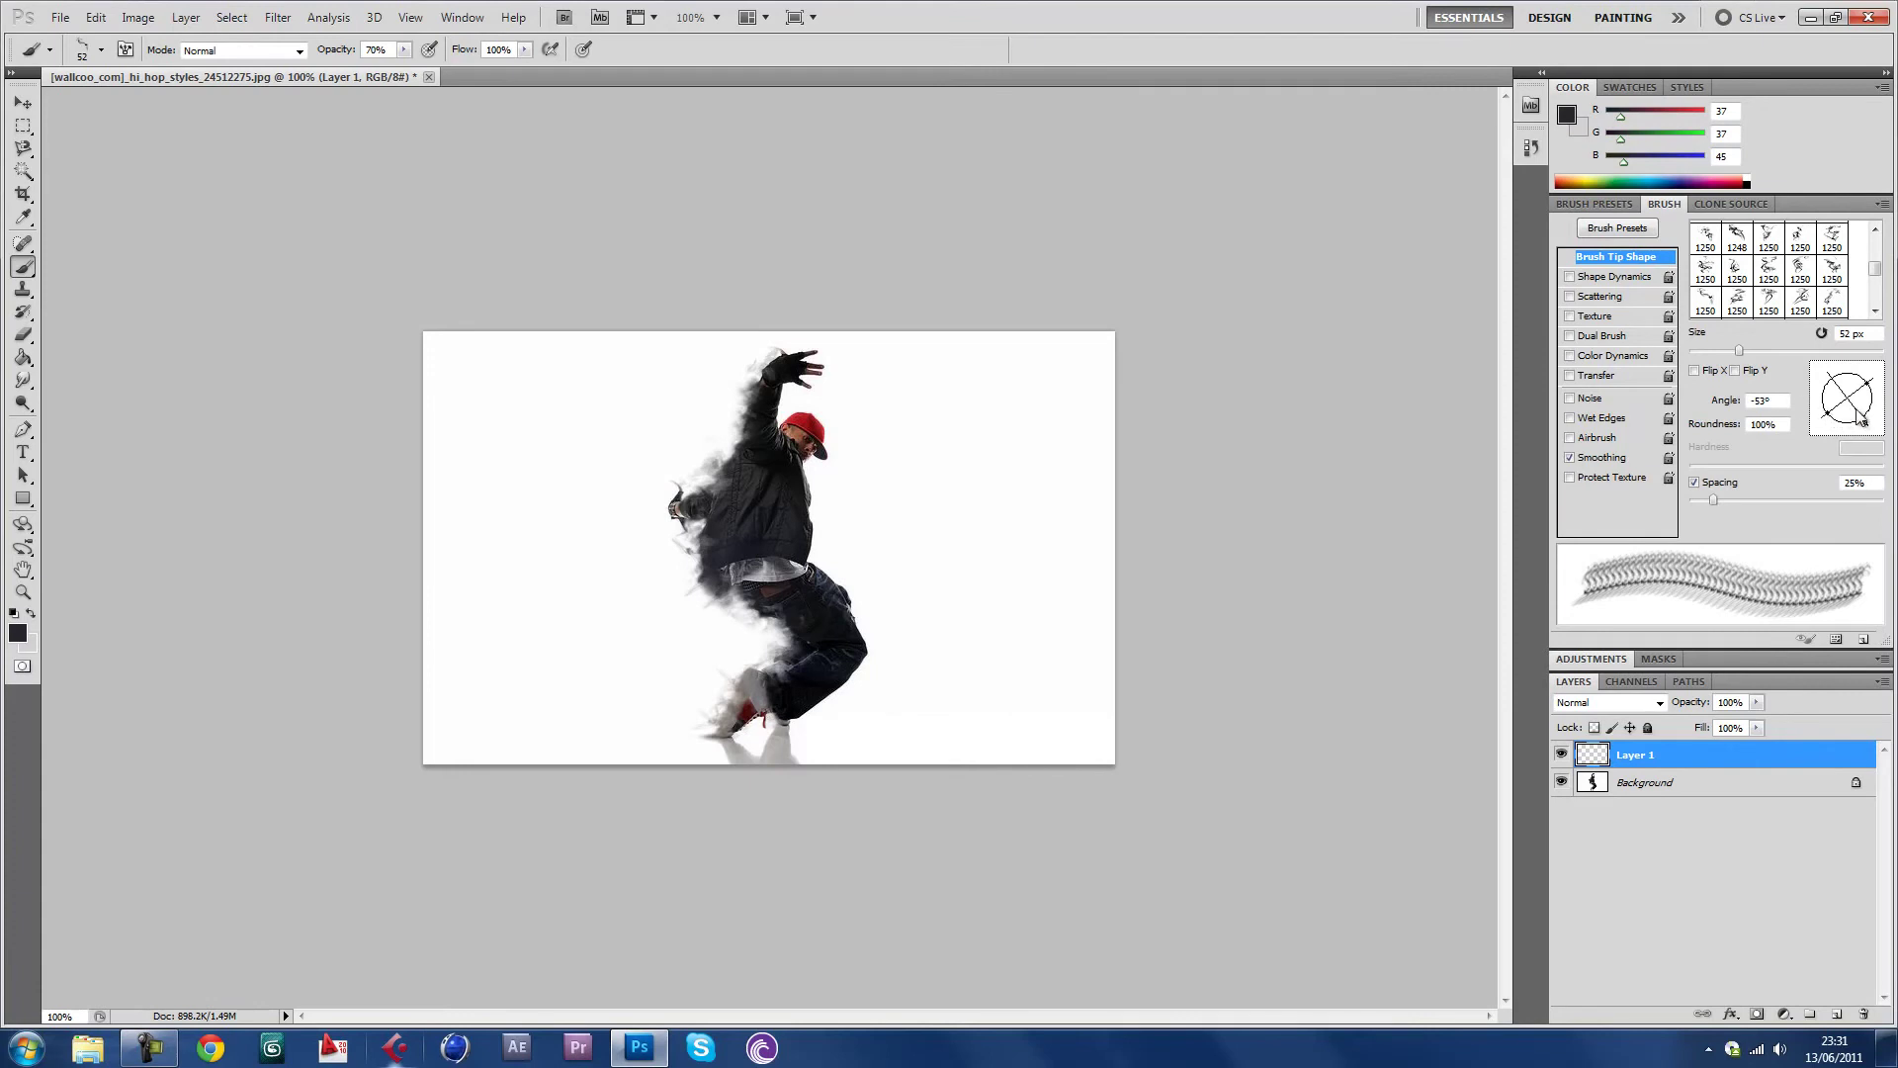
pyautogui.moveTo(1859, 415); pyautogui.dragTo(1847, 433)
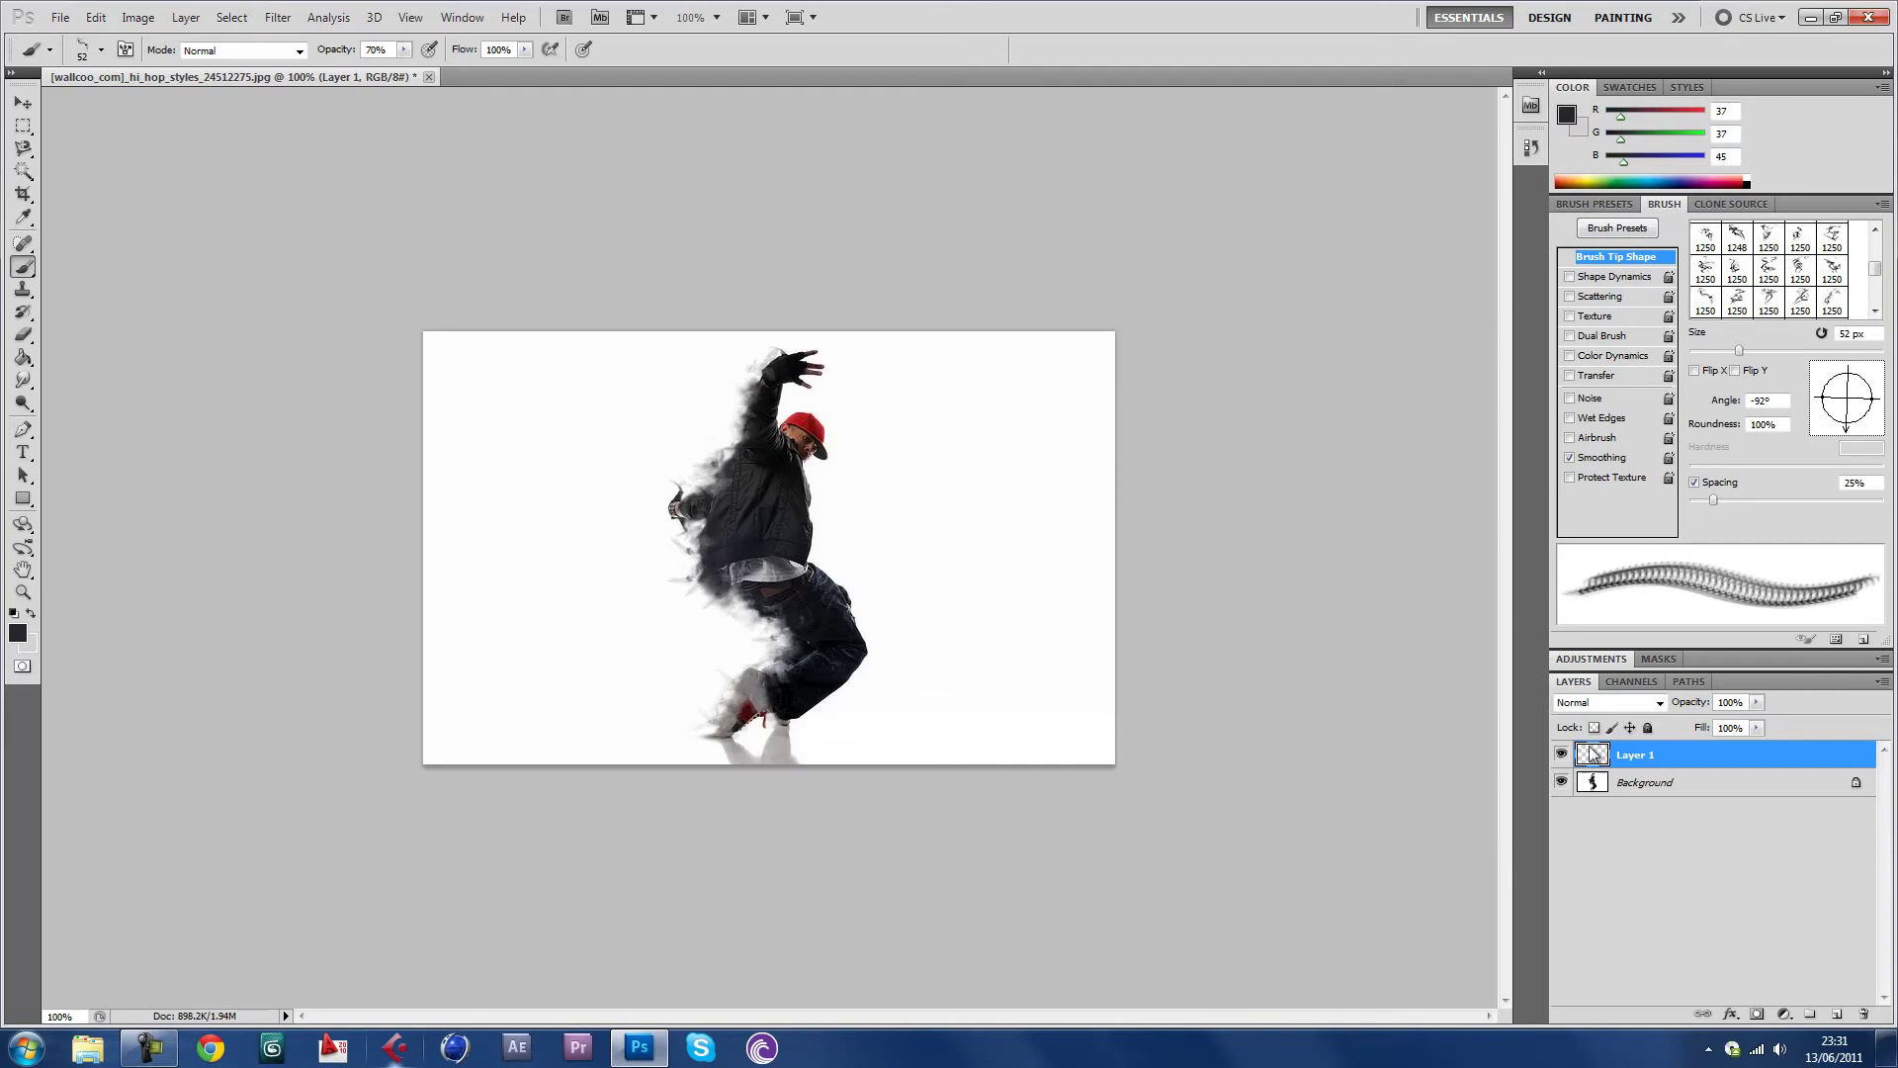
pyautogui.click(23, 334)
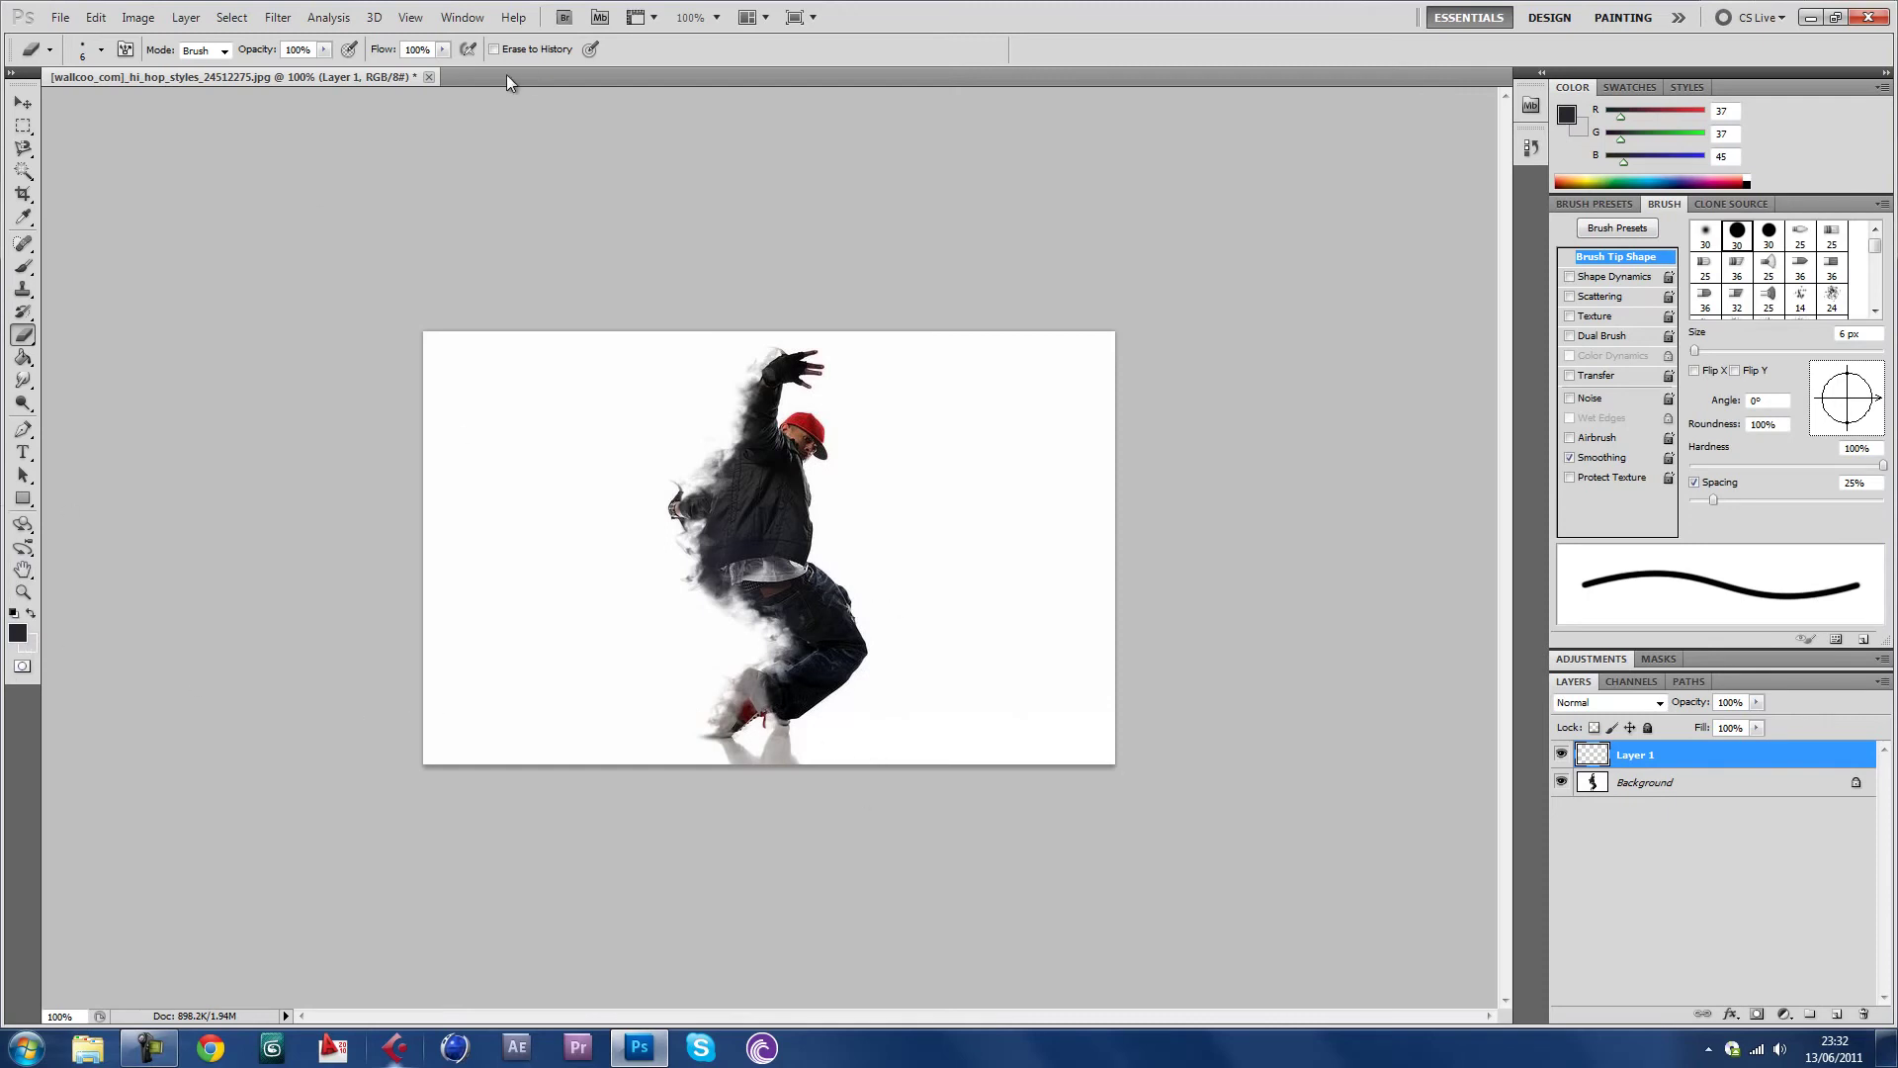
pyautogui.press('v')
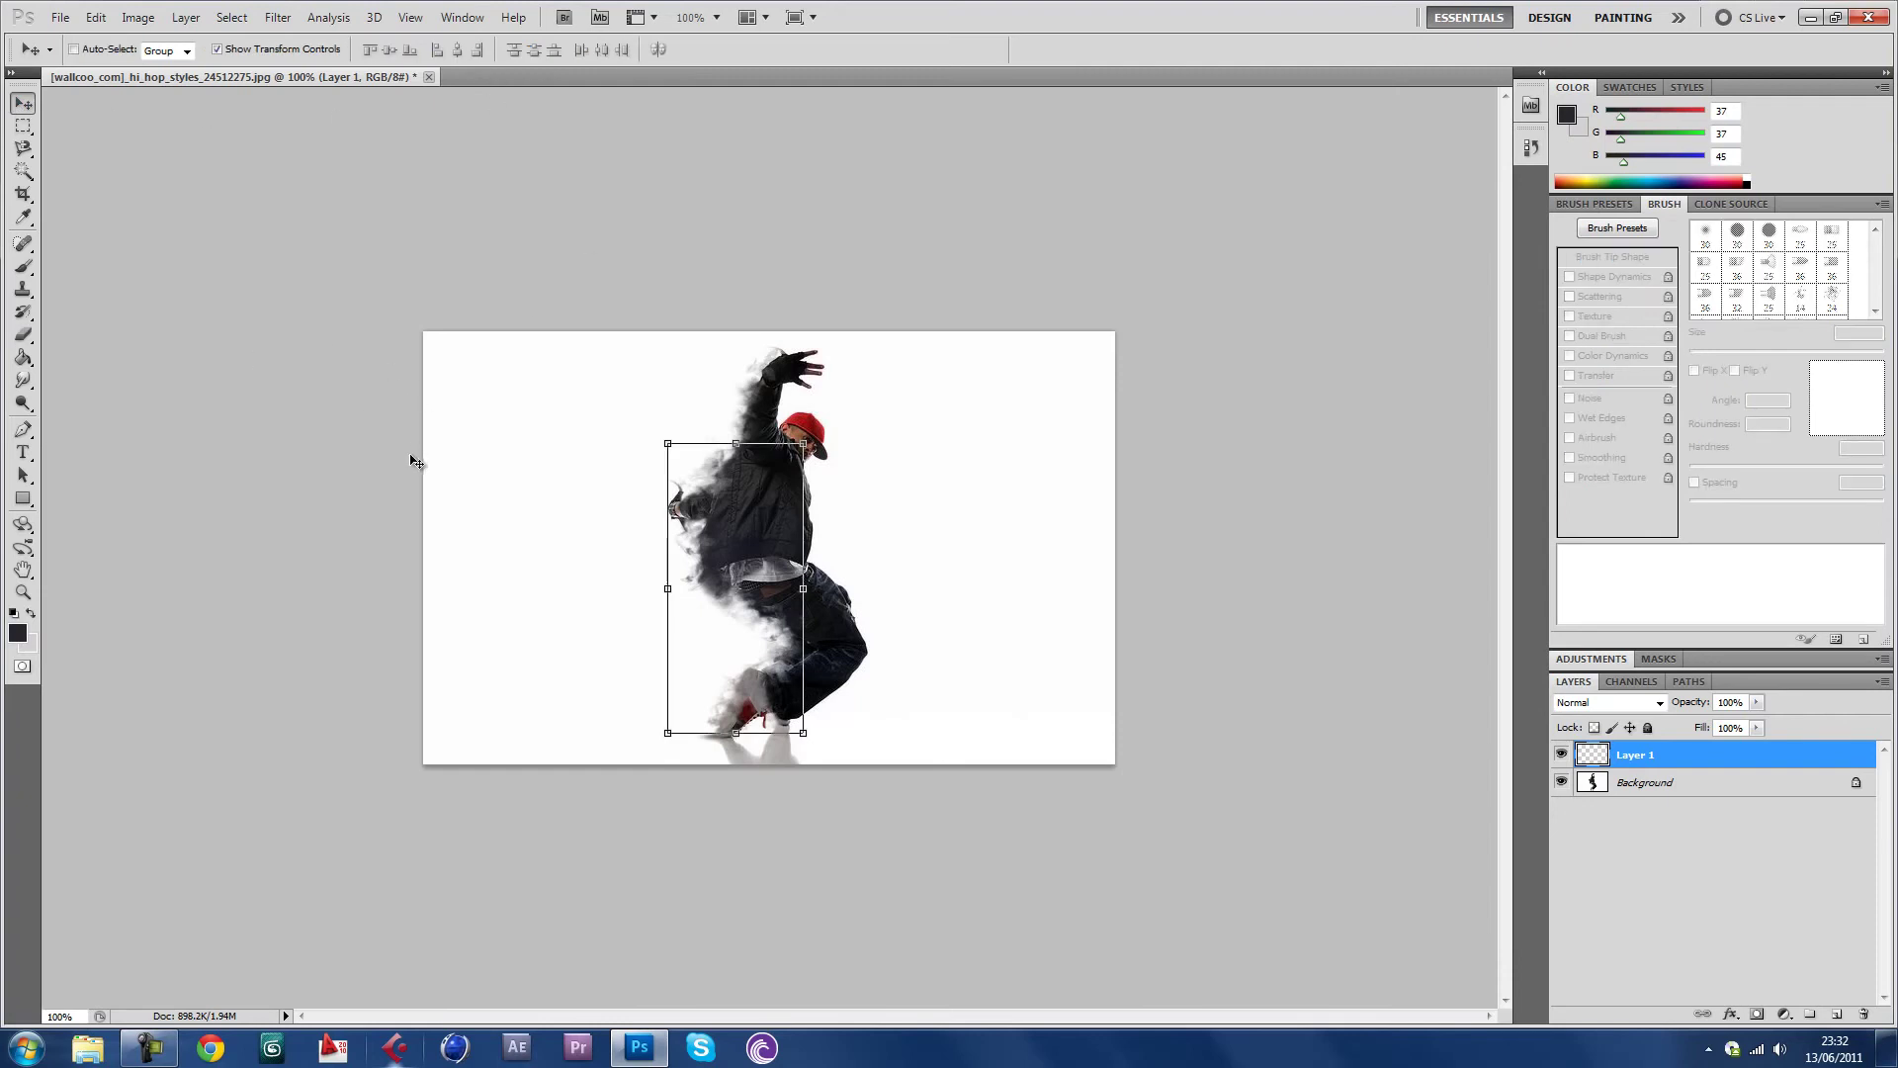
pyautogui.click(24, 127)
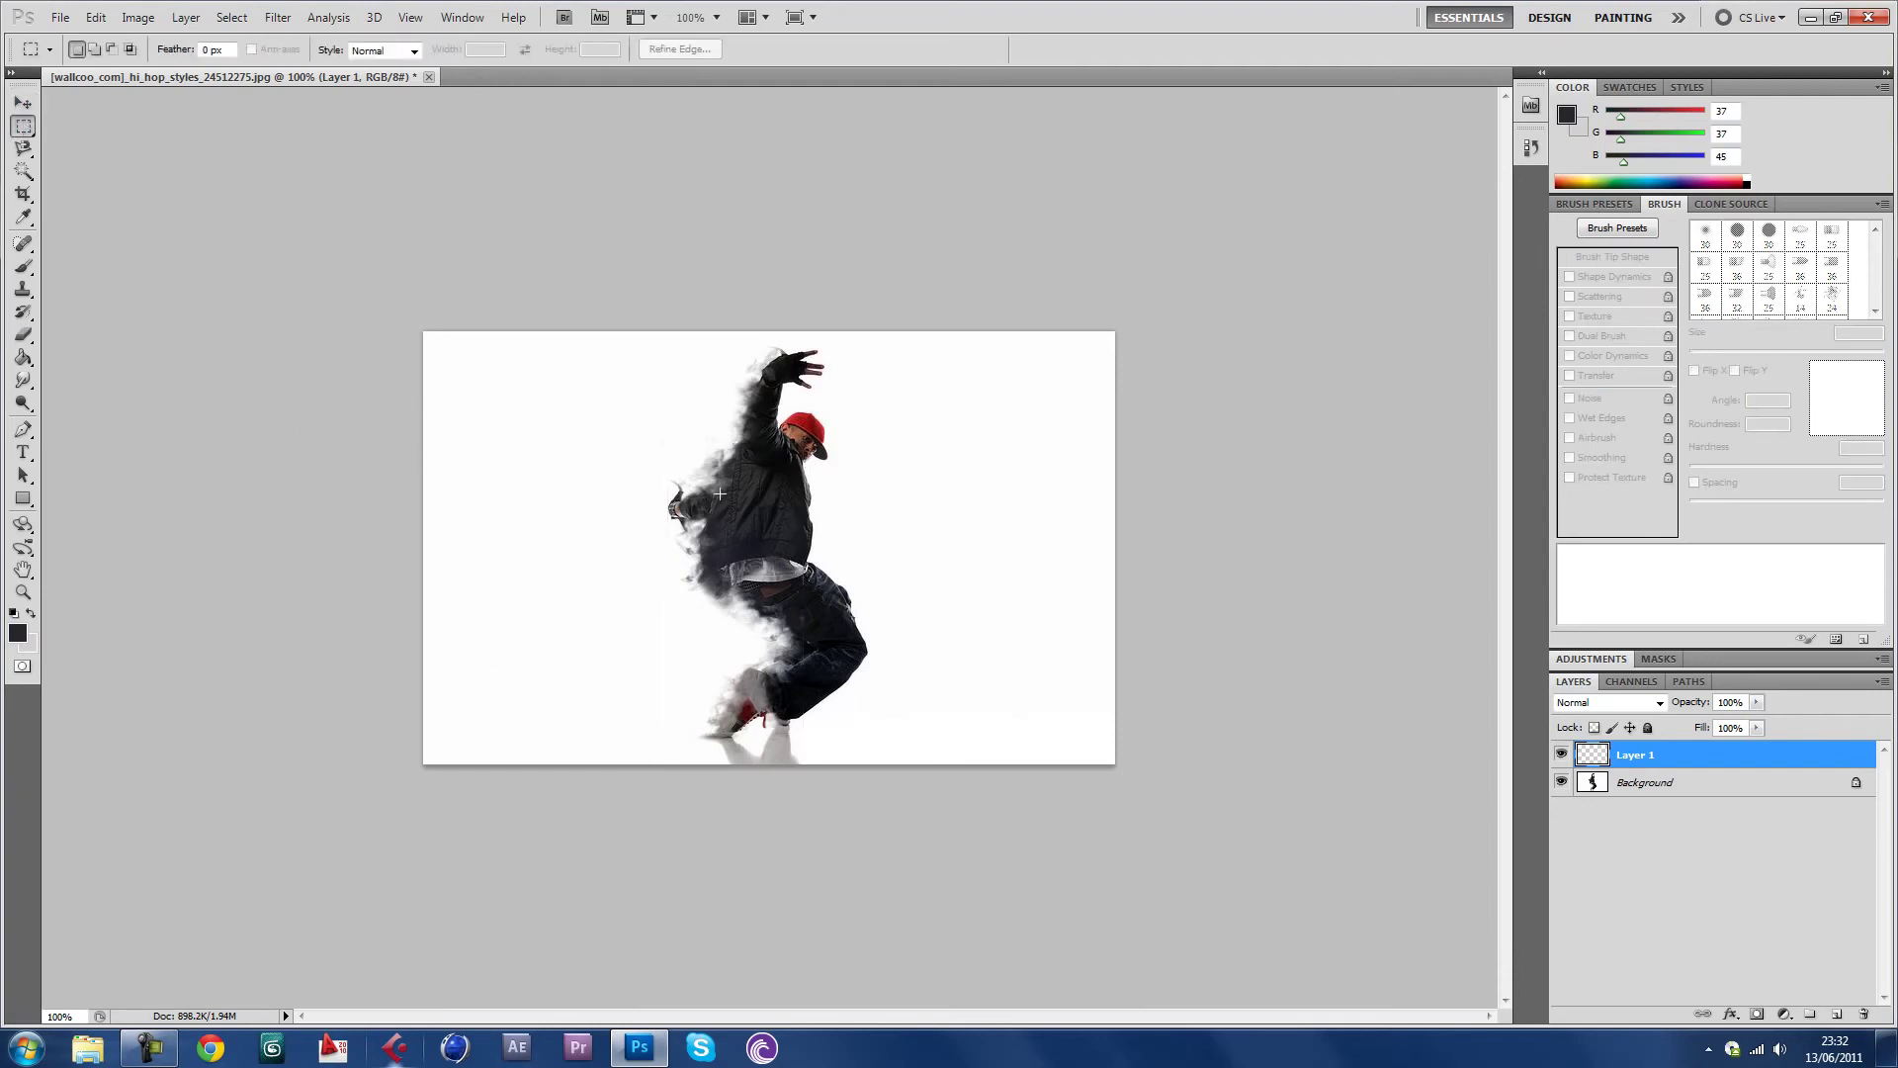
pyautogui.click(716, 17)
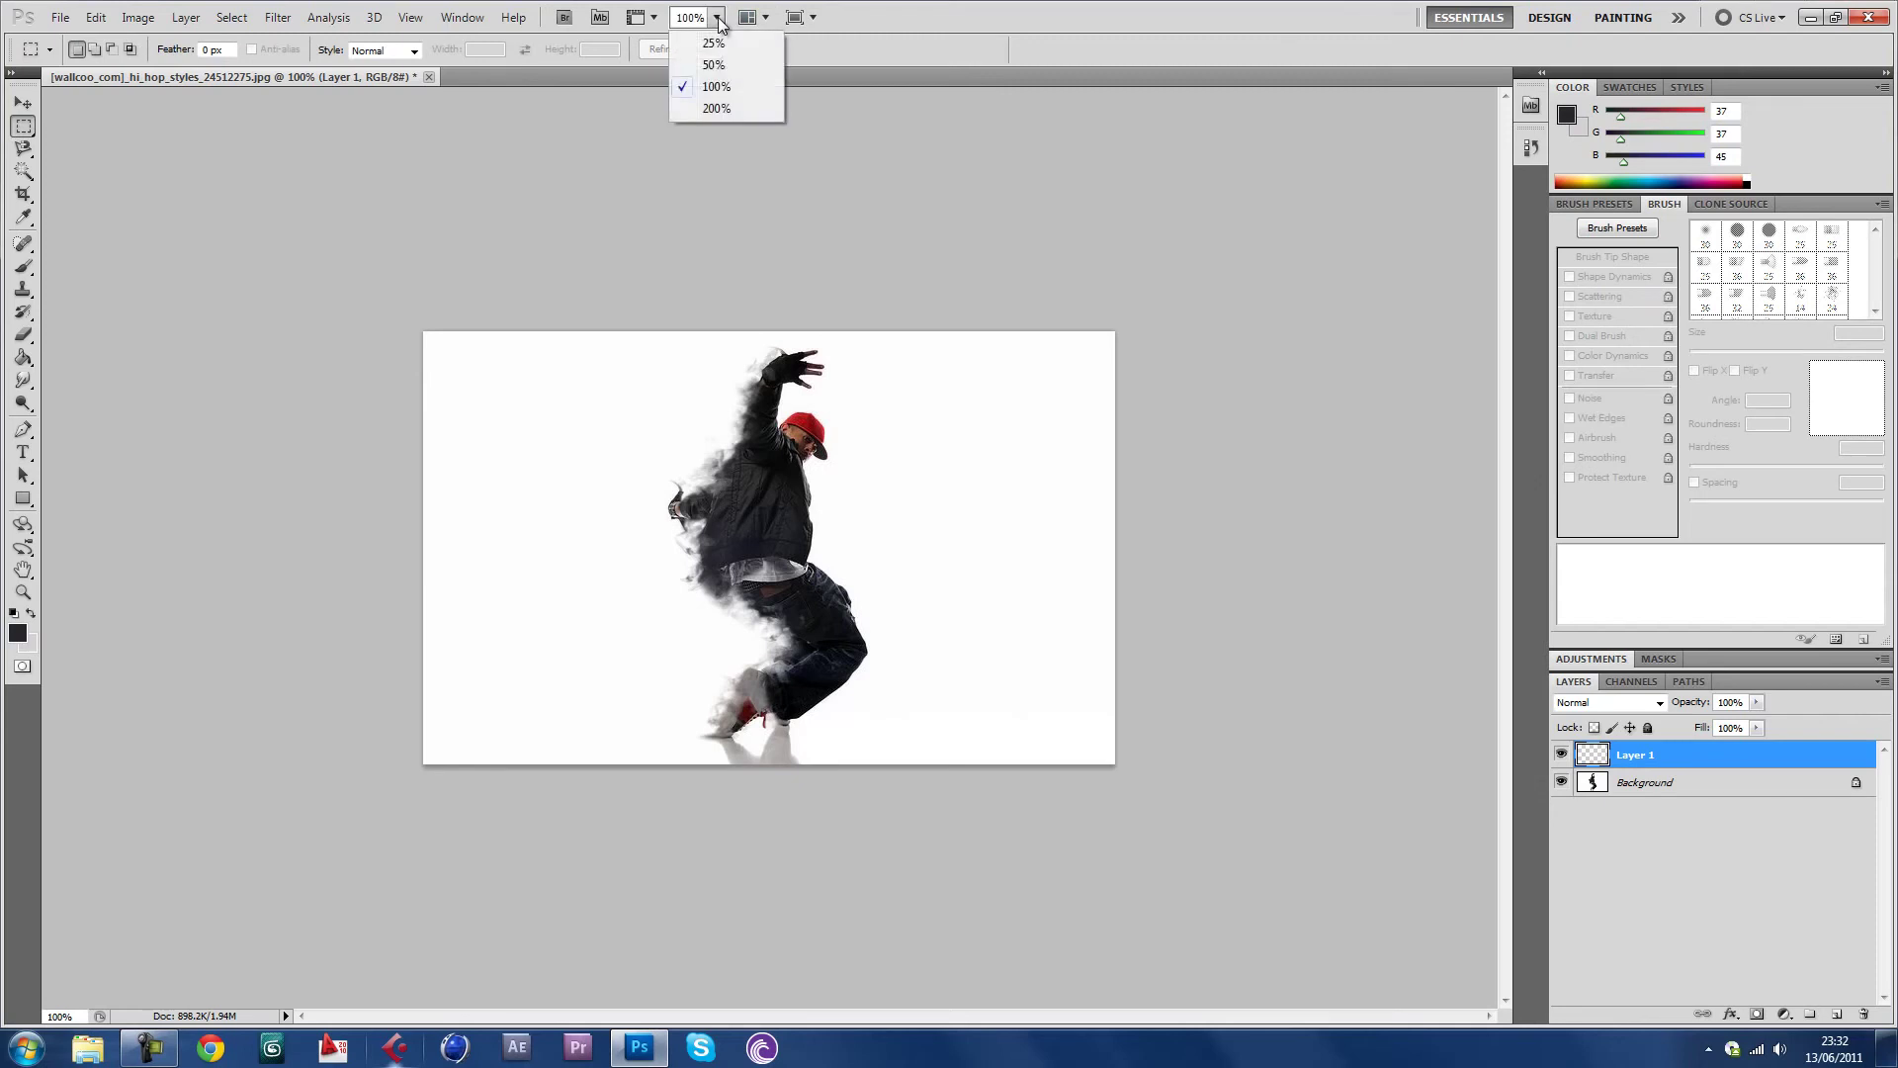
pyautogui.click(692, 85)
pyautogui.click(22, 593)
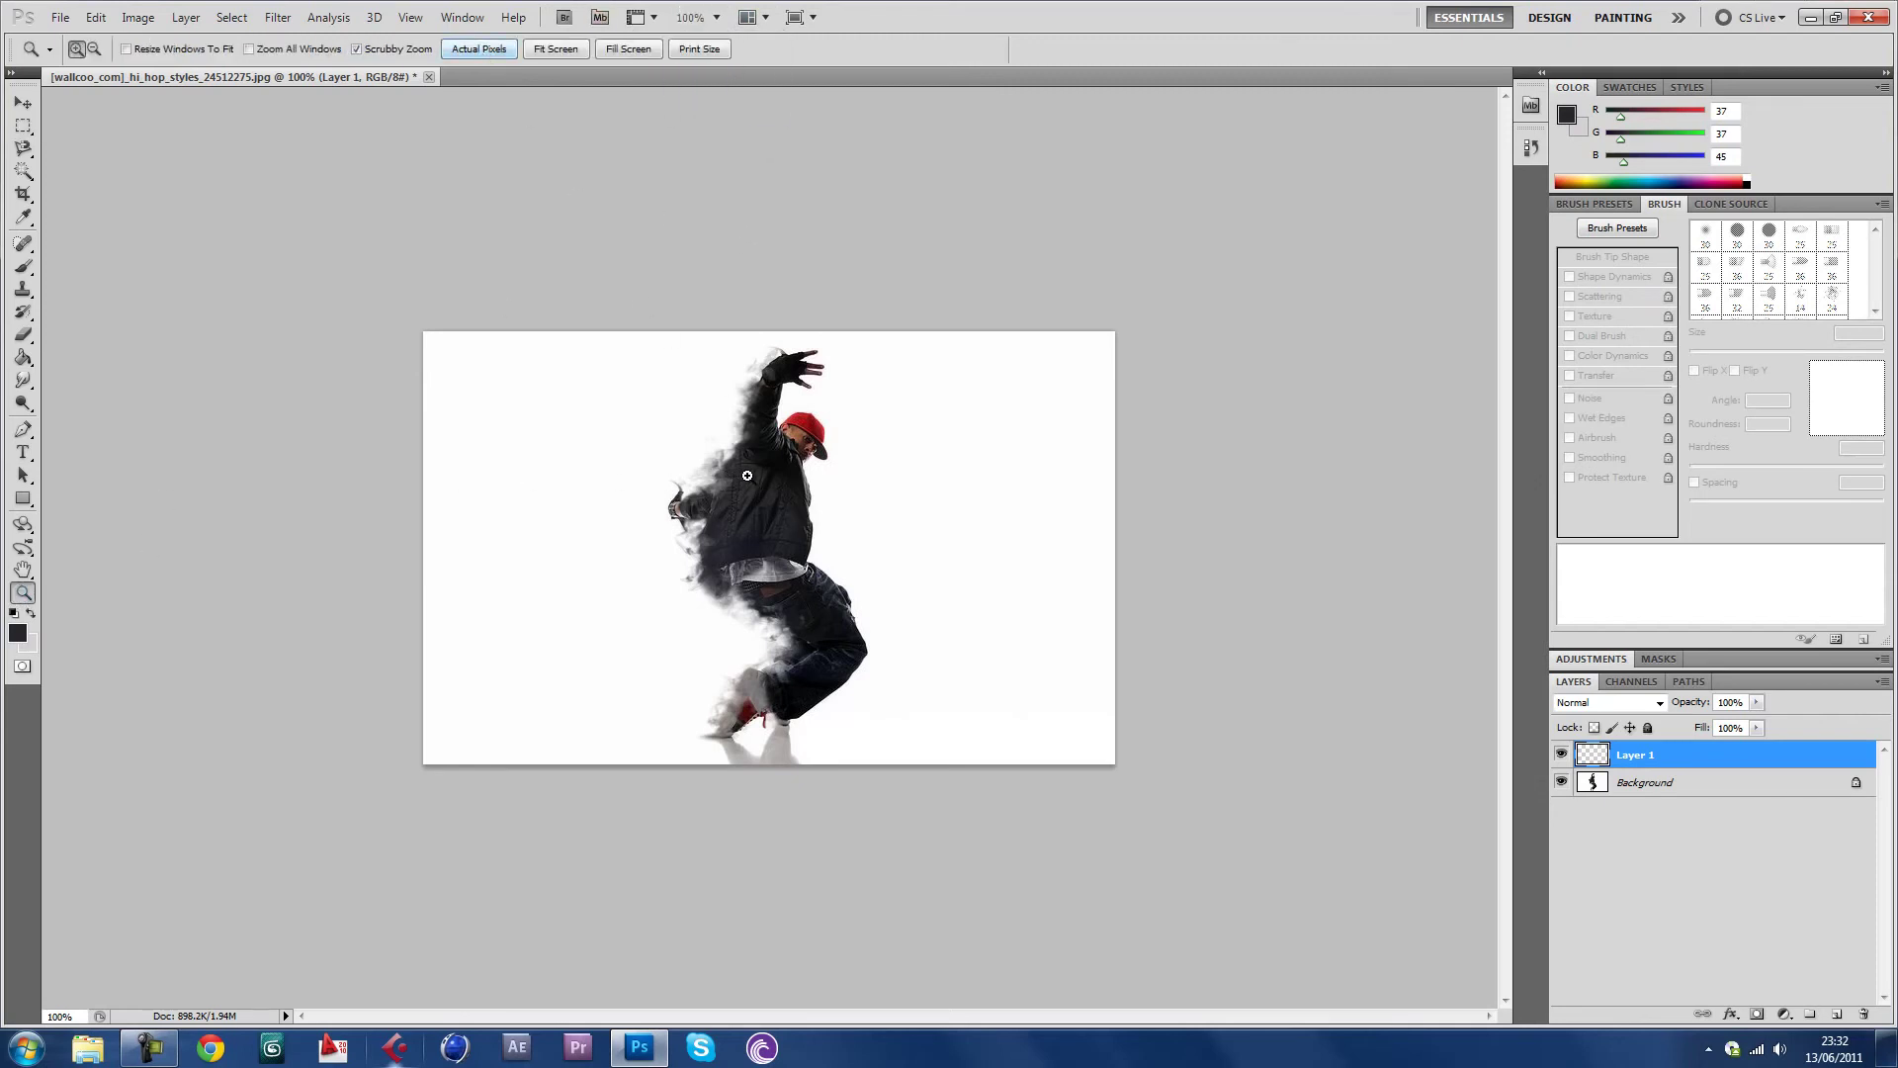
pyautogui.moveTo(736, 473)
pyautogui.mouseDown()
pyautogui.moveTo(687, 499)
pyautogui.moveTo(760, 499)
pyautogui.mouseUp()
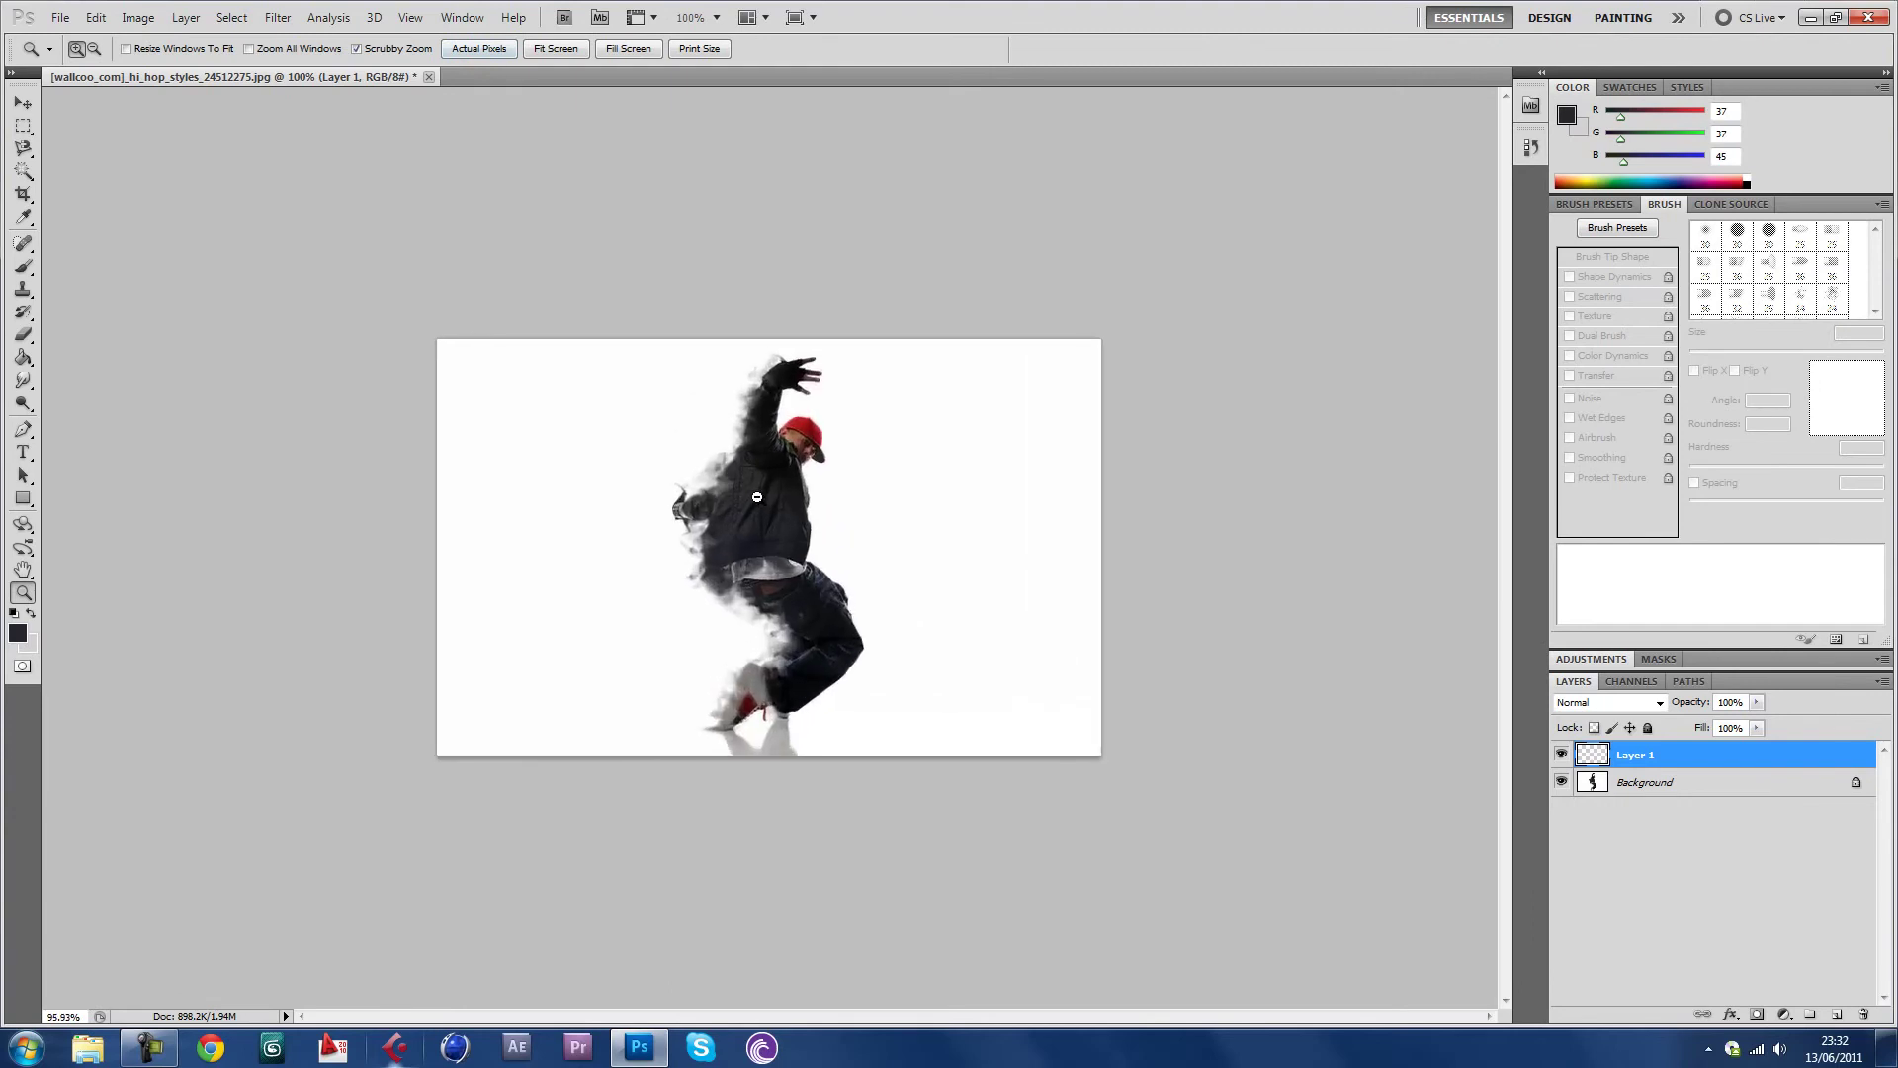
pyautogui.click(482, 46)
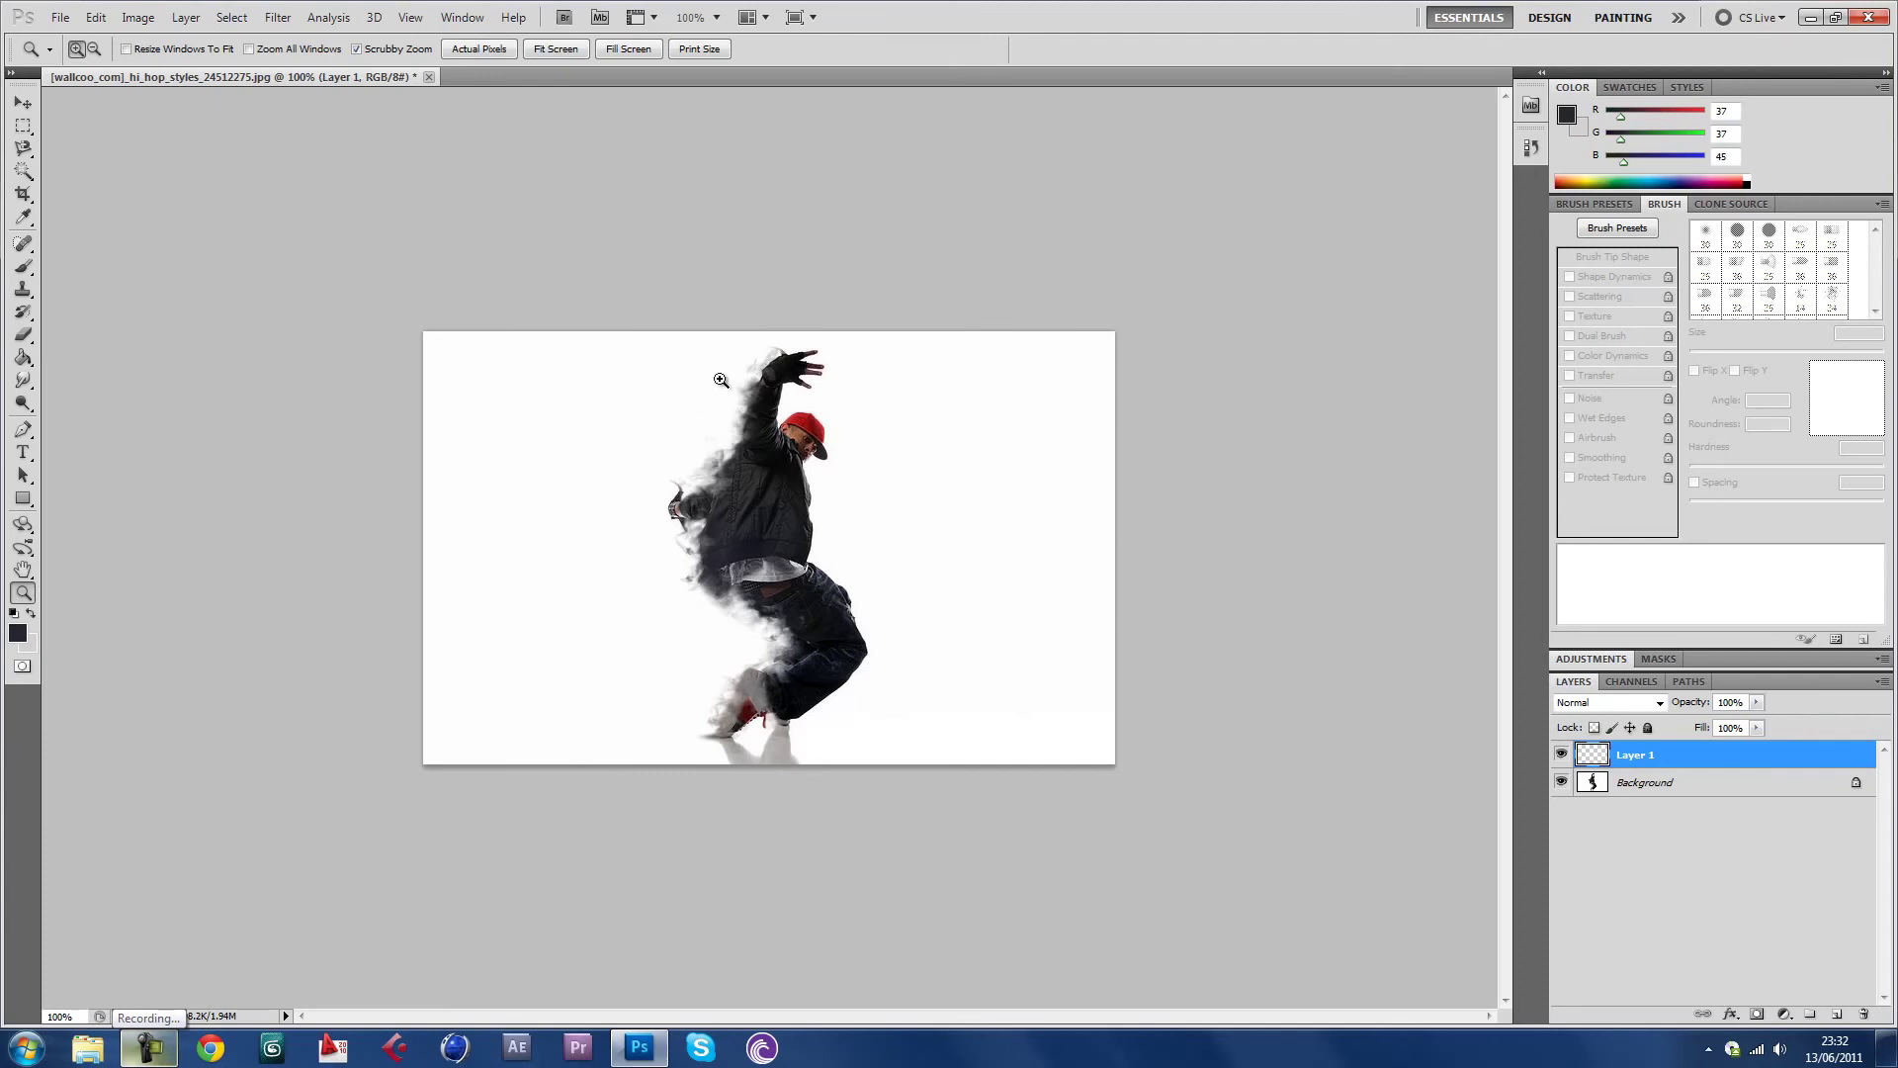
# Add a text box beside the dancer's legs reading "SMUDGE" in BatmanForeverAlternate and enlarge the lettering
pyautogui.click(23, 452)
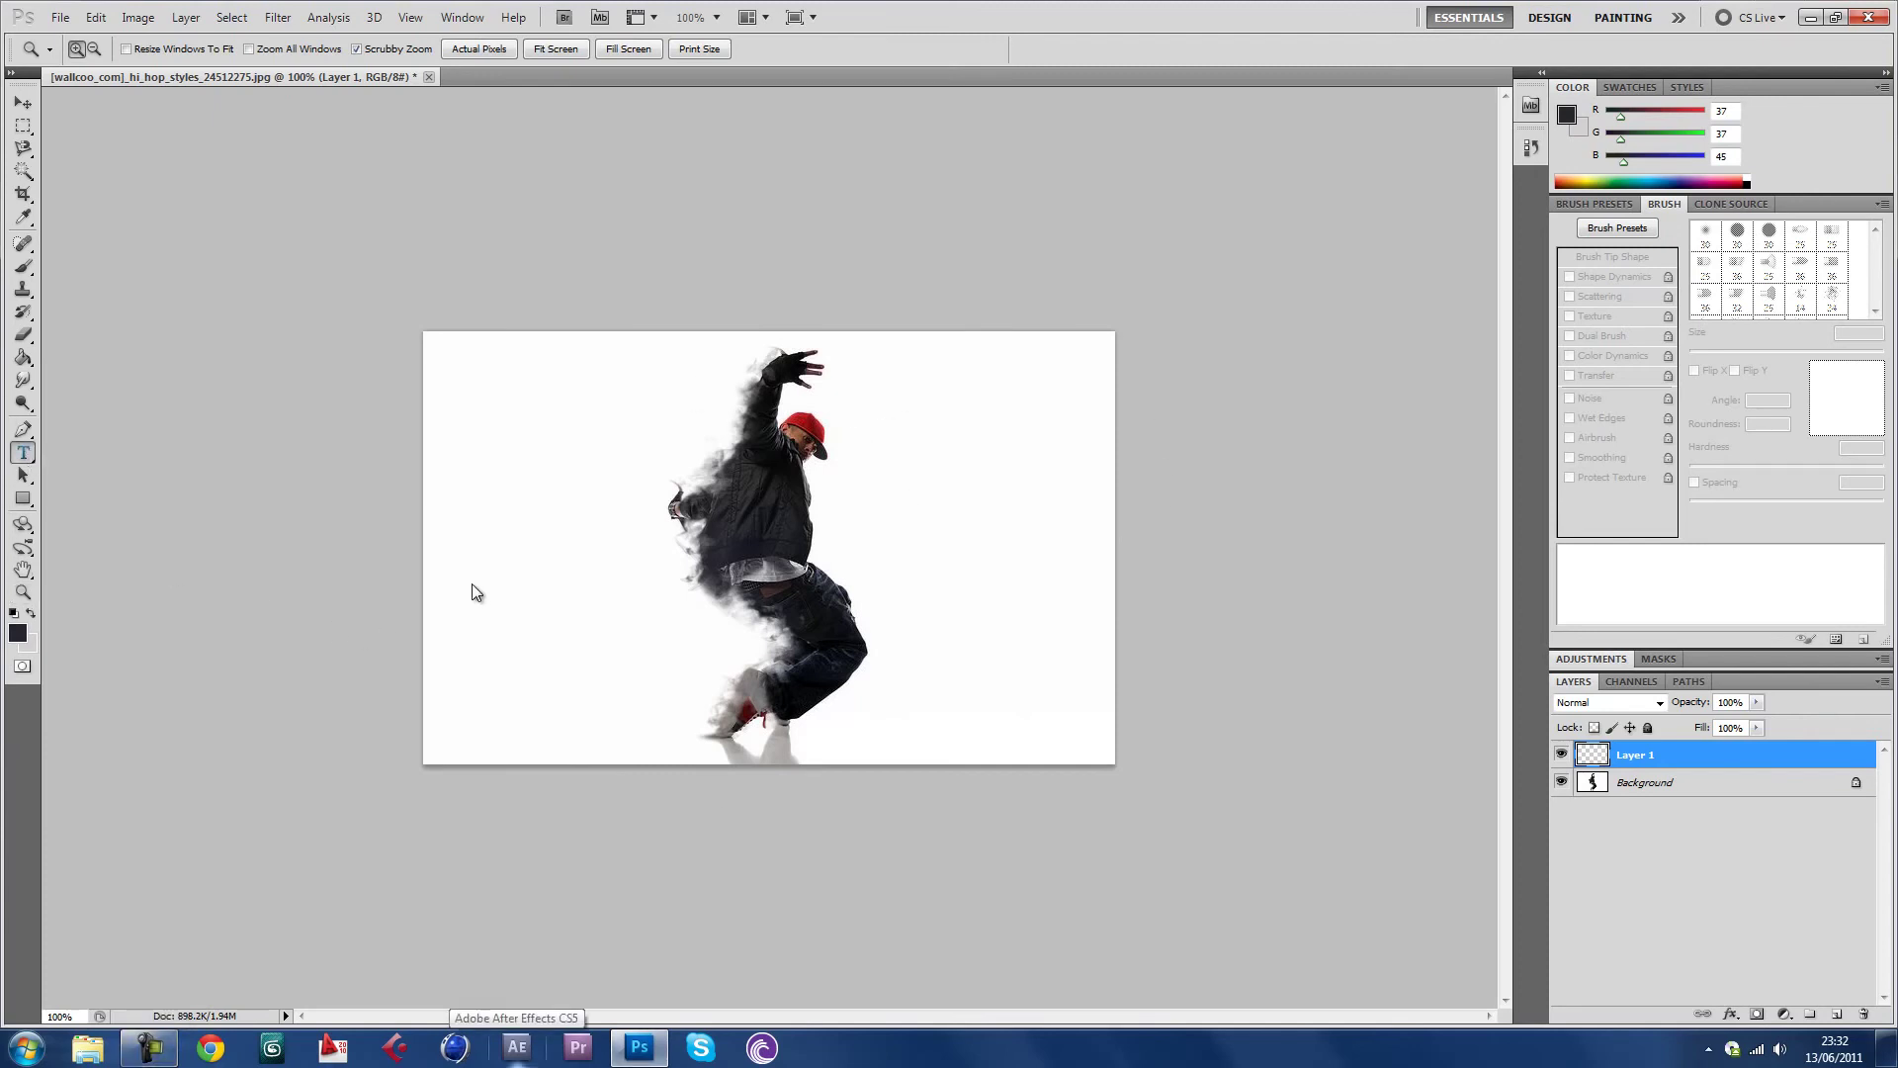
pyautogui.moveTo(447, 578); pyautogui.dragTo(725, 640)
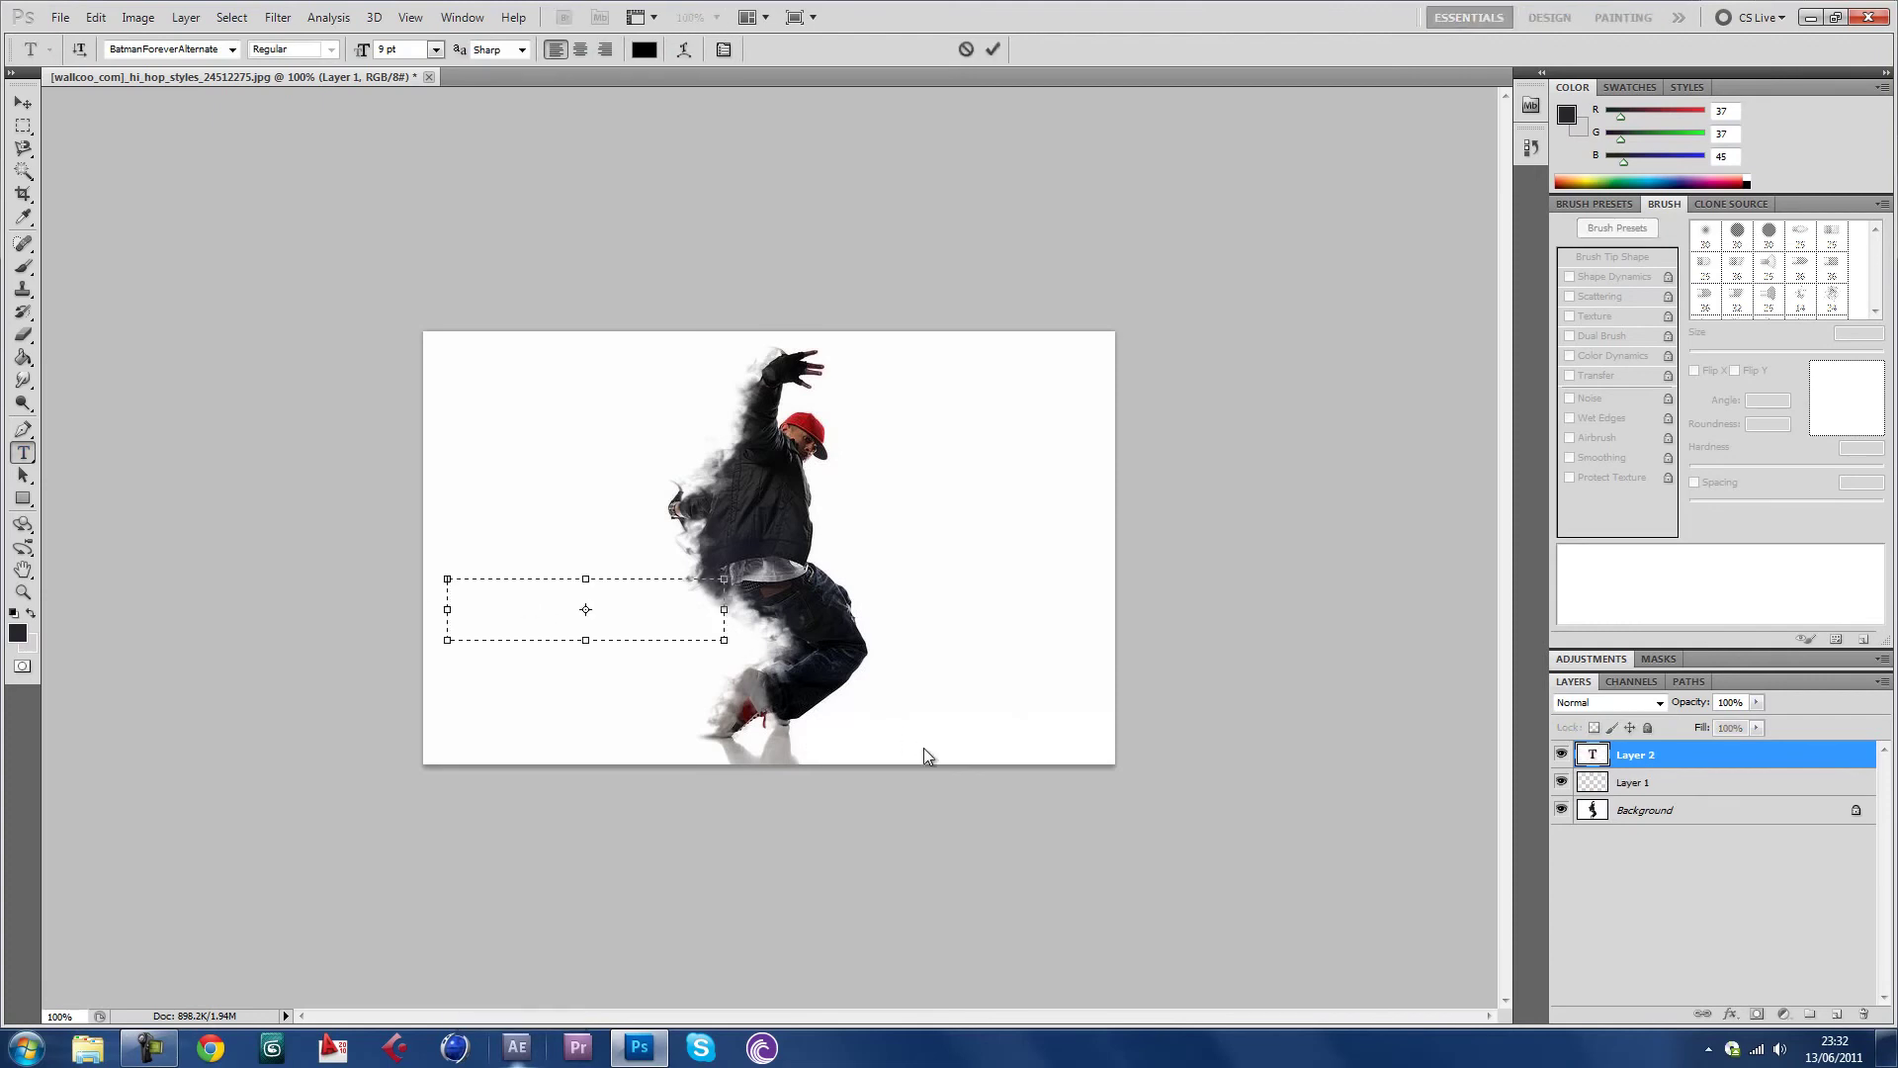
pyautogui.write('SMUDGE')
pyautogui.hotkey('ctrl', 'a')
pyautogui.moveTo(374, 49); pyautogui.dragTo(390, 51)
# Move the SMUDGE text slightly lower, in the empty area beside the dancer's knees
pyautogui.click(23, 102)
pyautogui.moveTo(554, 618); pyautogui.dragTo(585, 651)
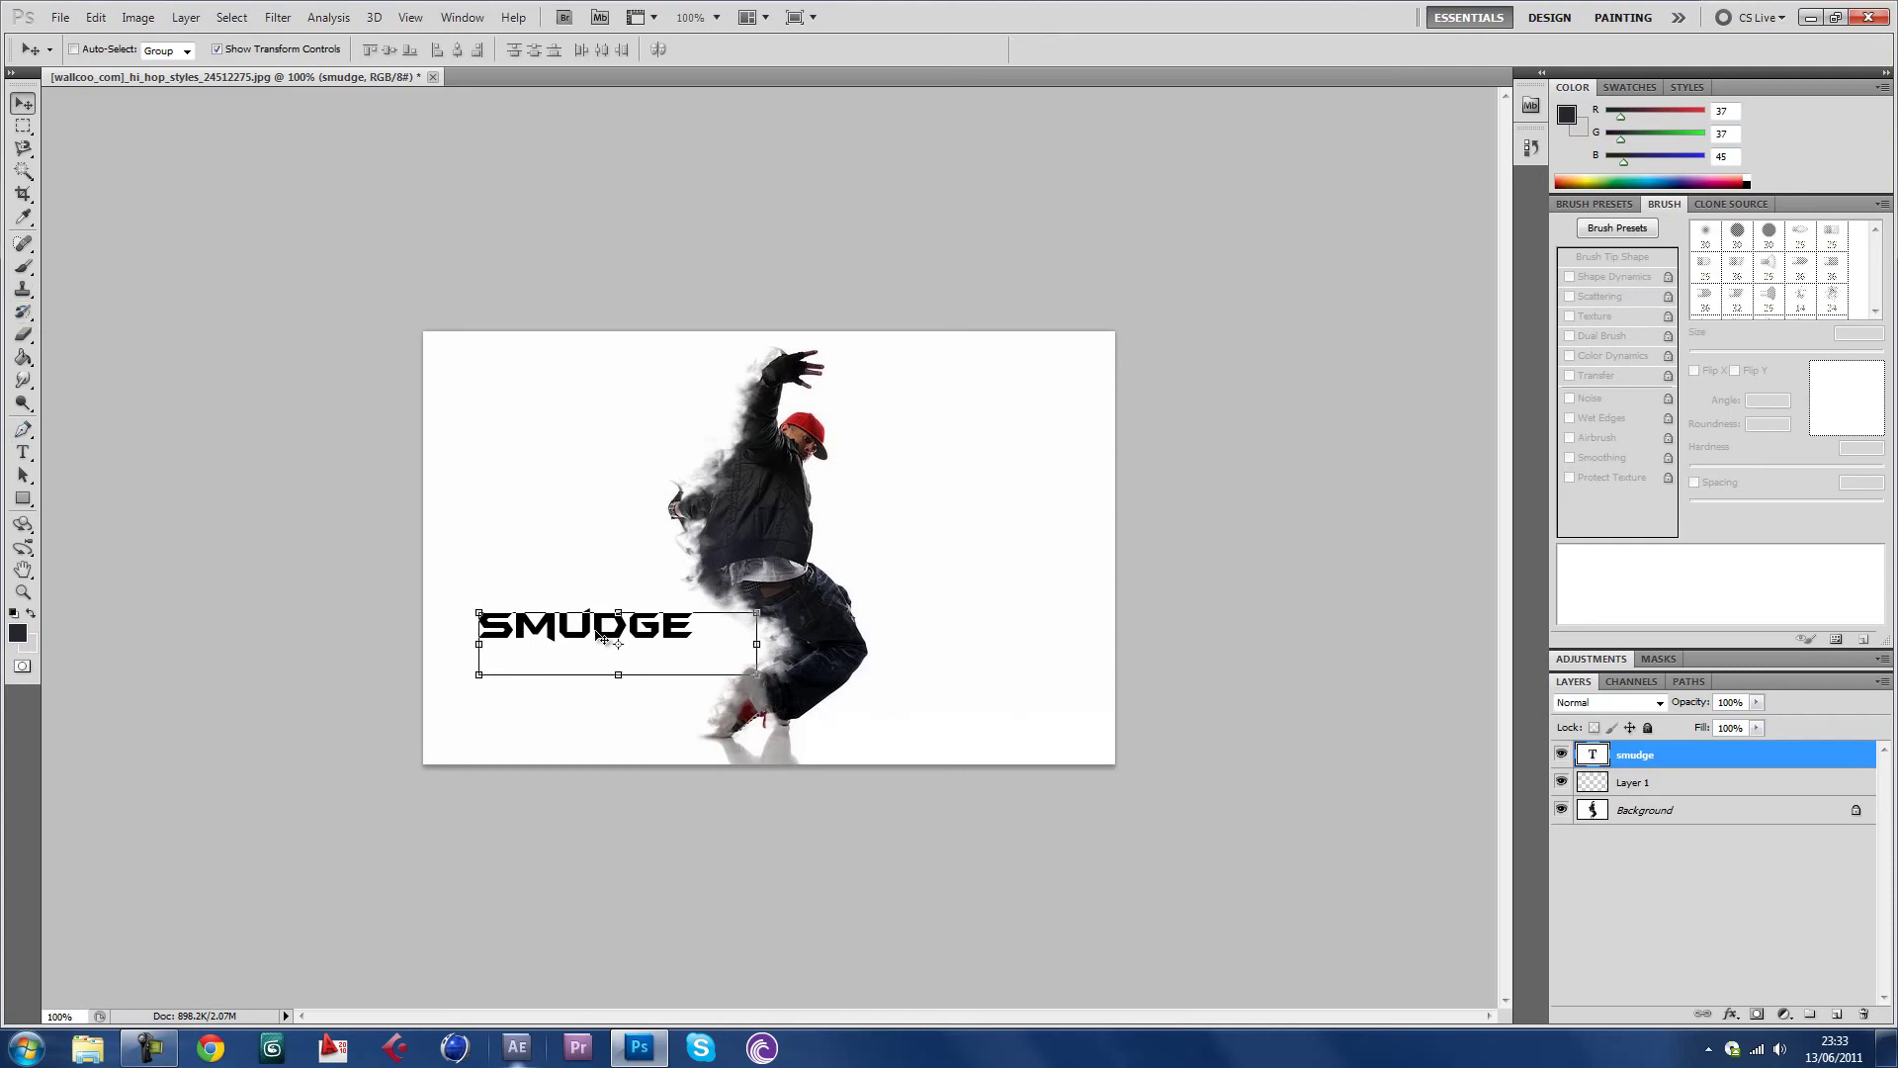
pyautogui.moveTo(603, 639); pyautogui.dragTo(581, 657)
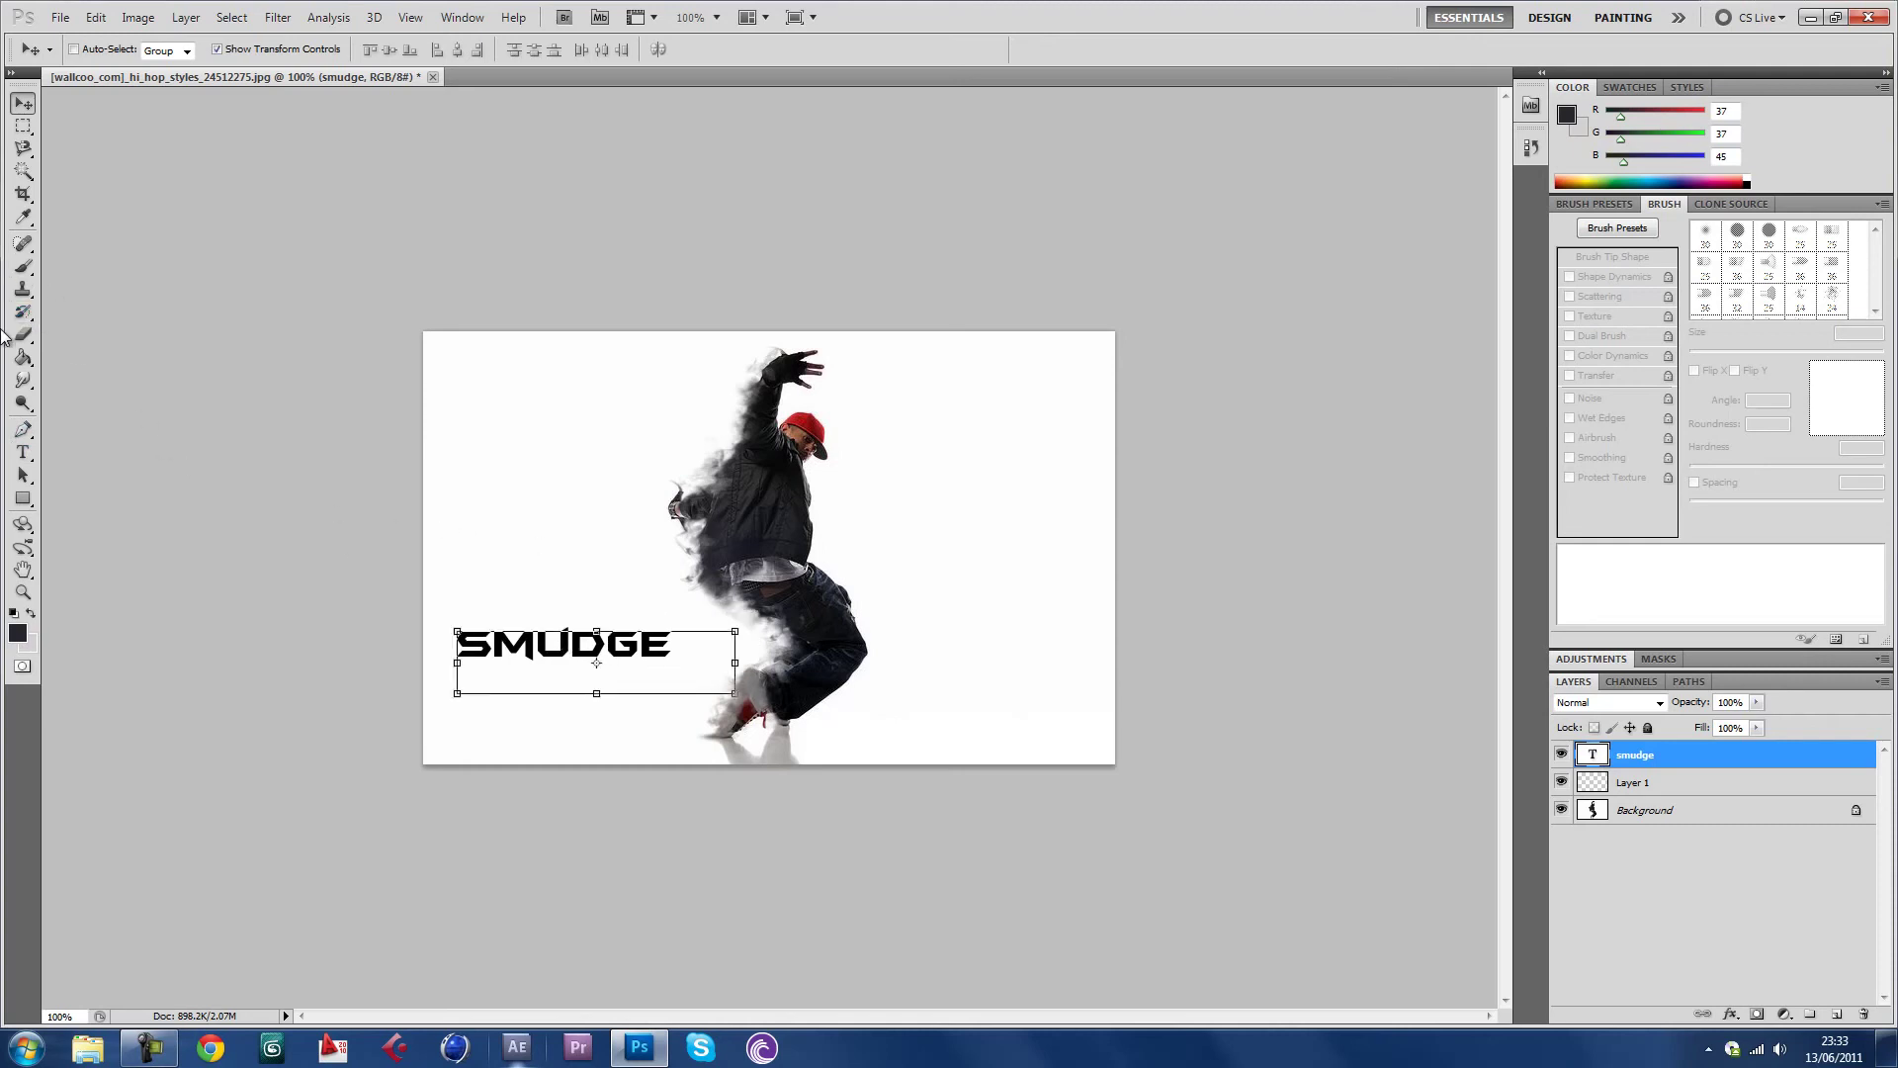
# Switch to the Smudge tool, rasterize the smudge text layer, and open that layer's options
pyautogui.click(23, 380)
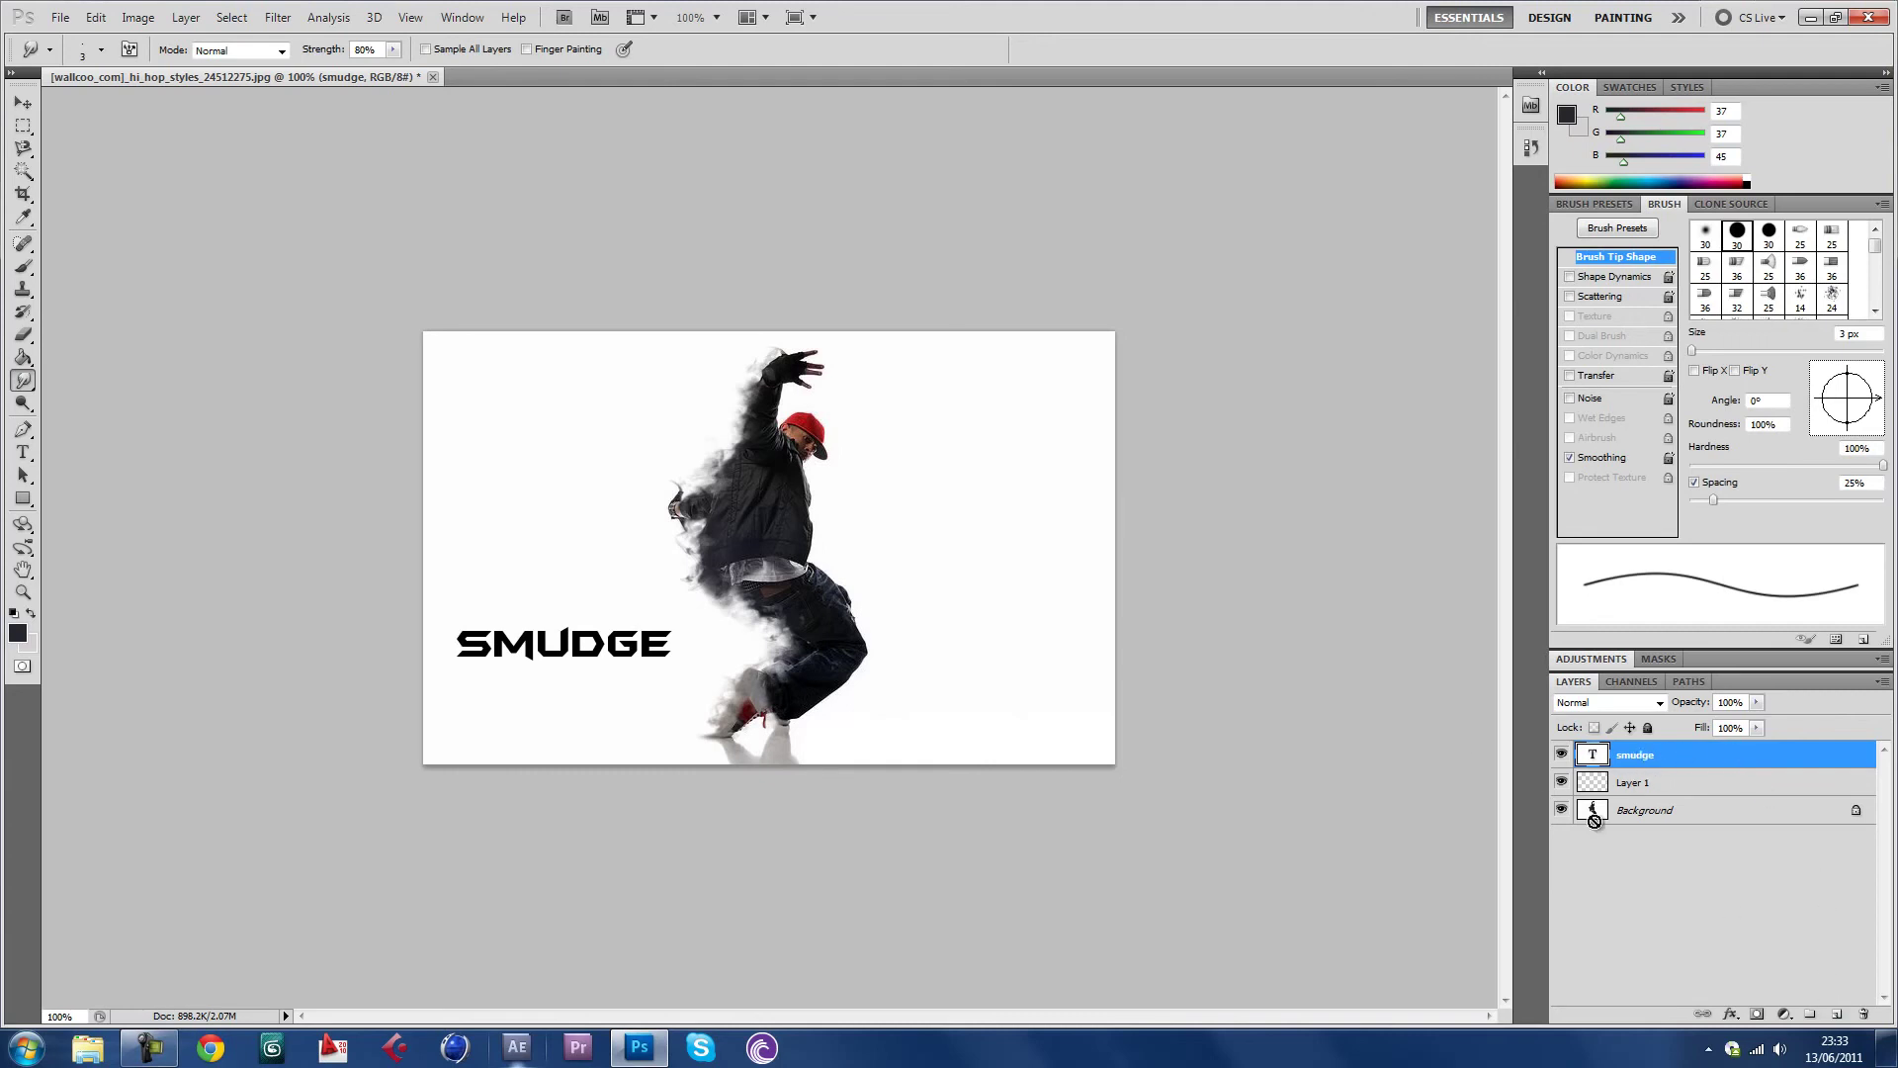
pyautogui.rightClick(23, 380)
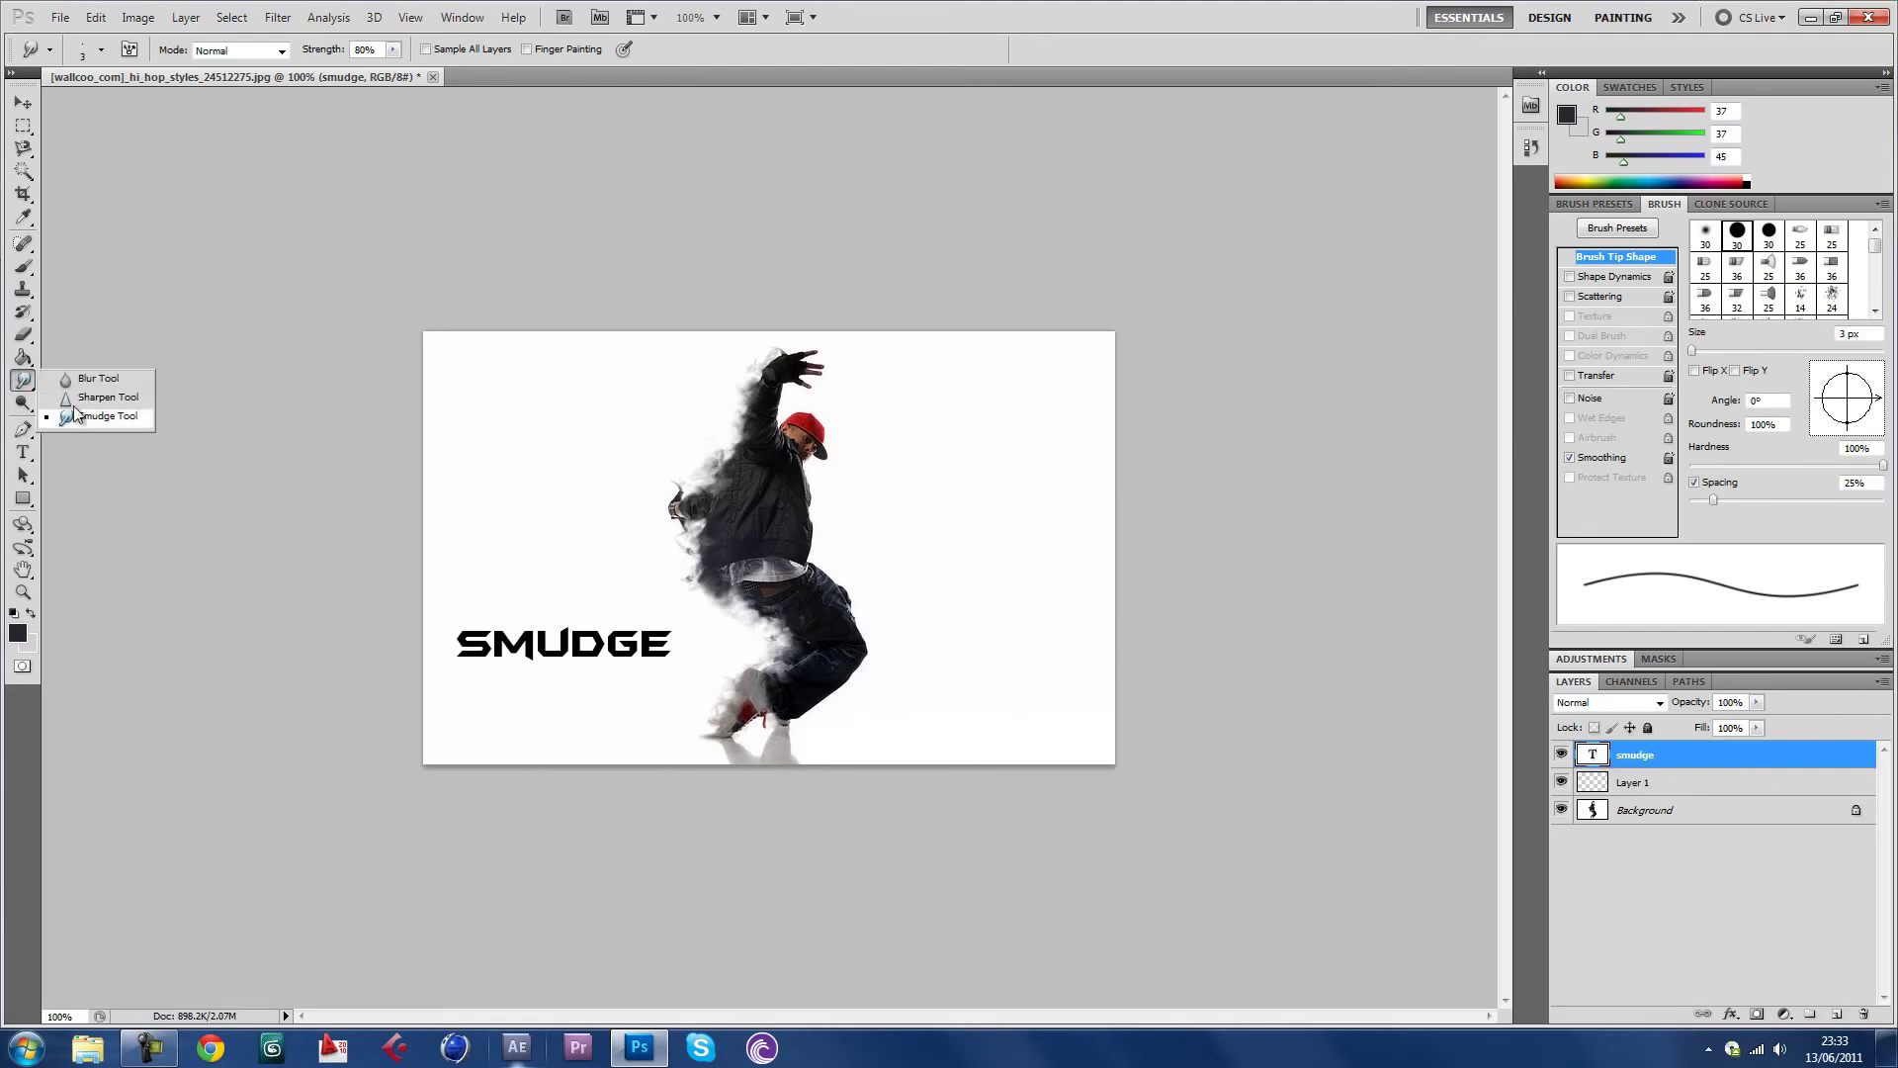
pyautogui.click(238, 289)
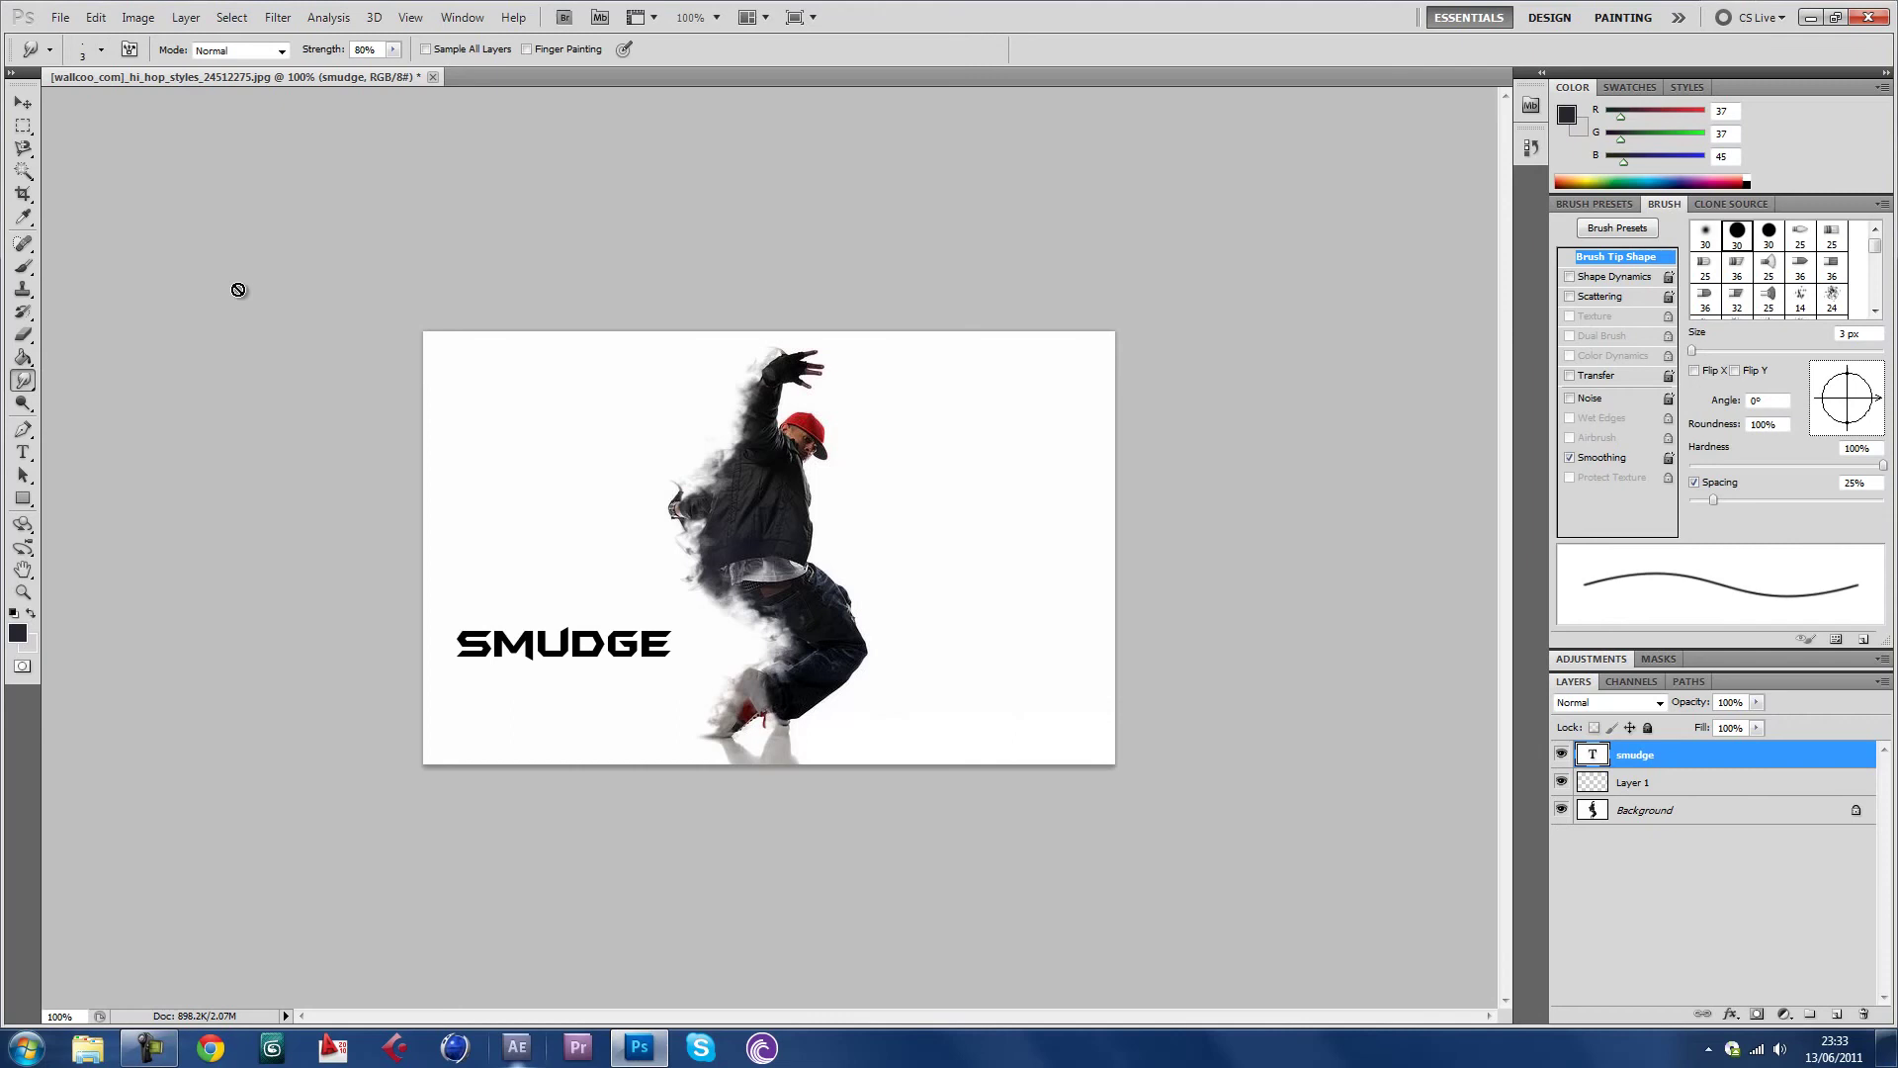
pyautogui.click(484, 634)
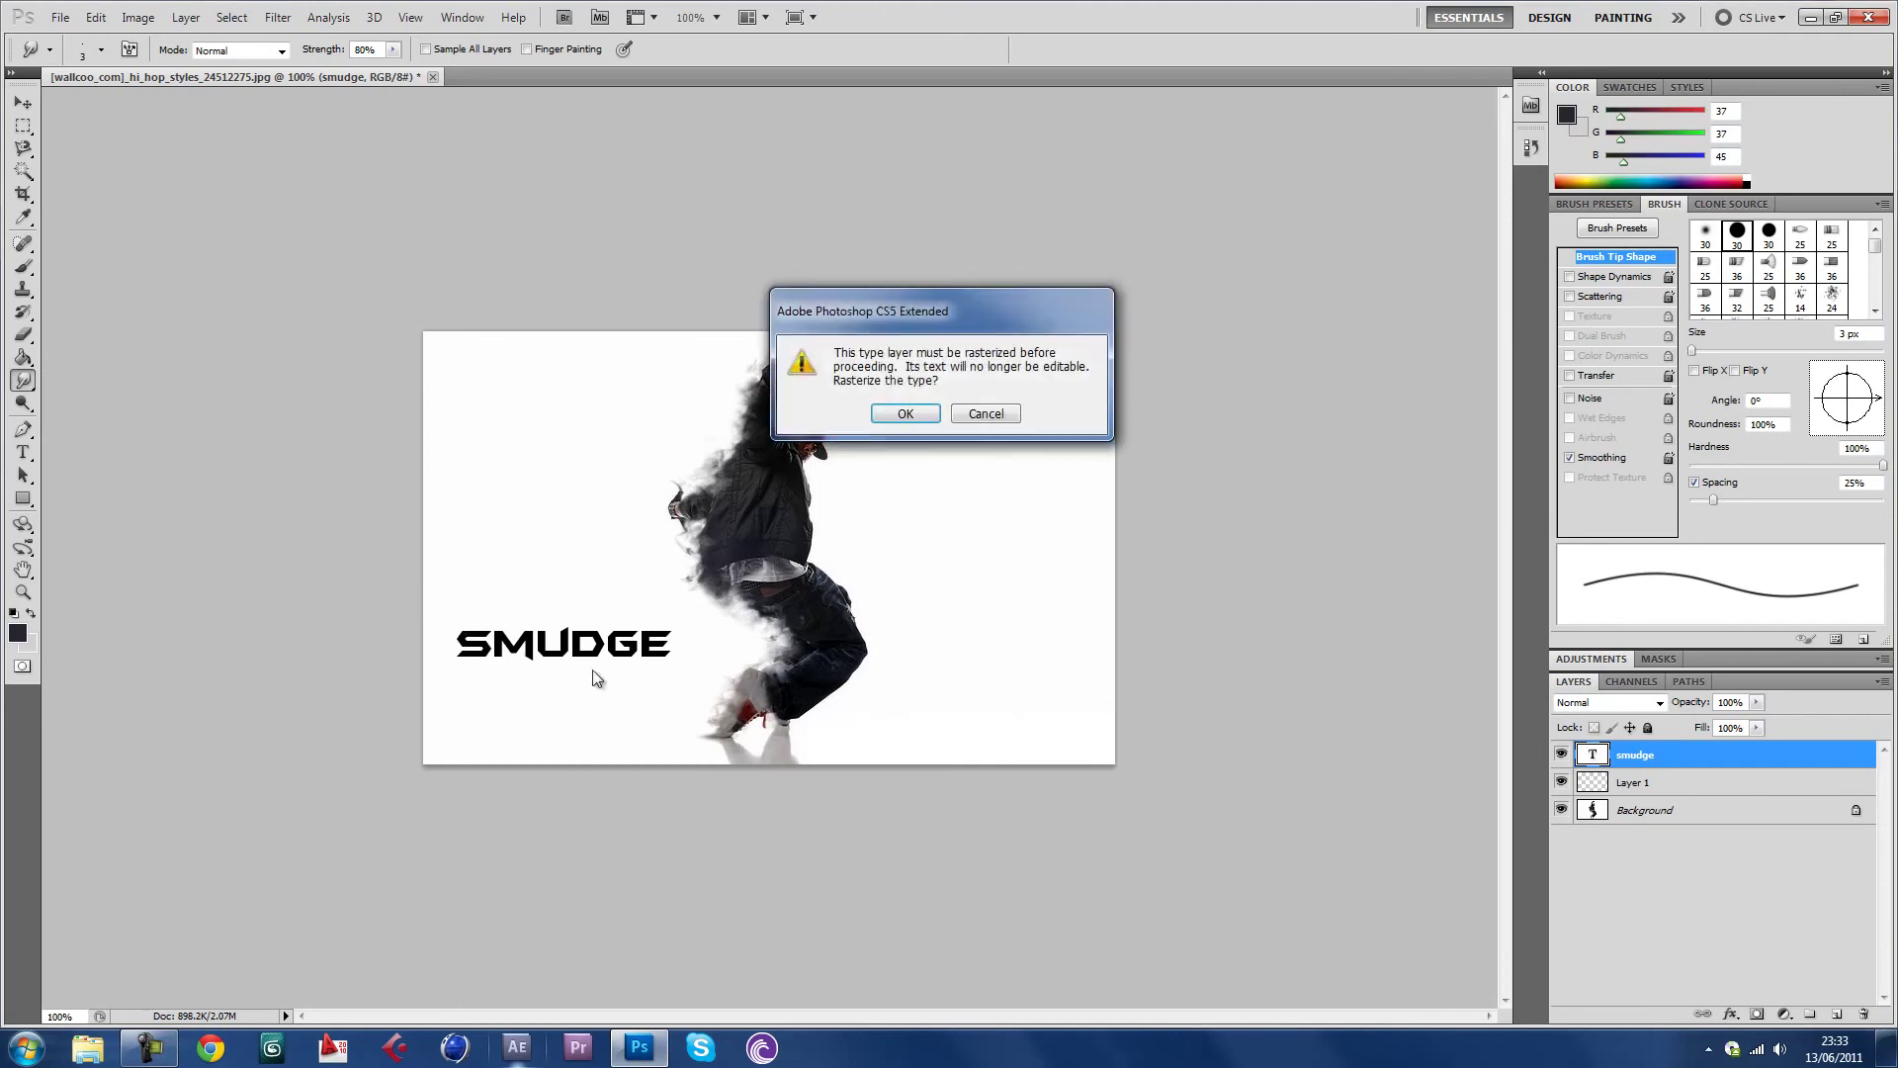
pyautogui.click(925, 416)
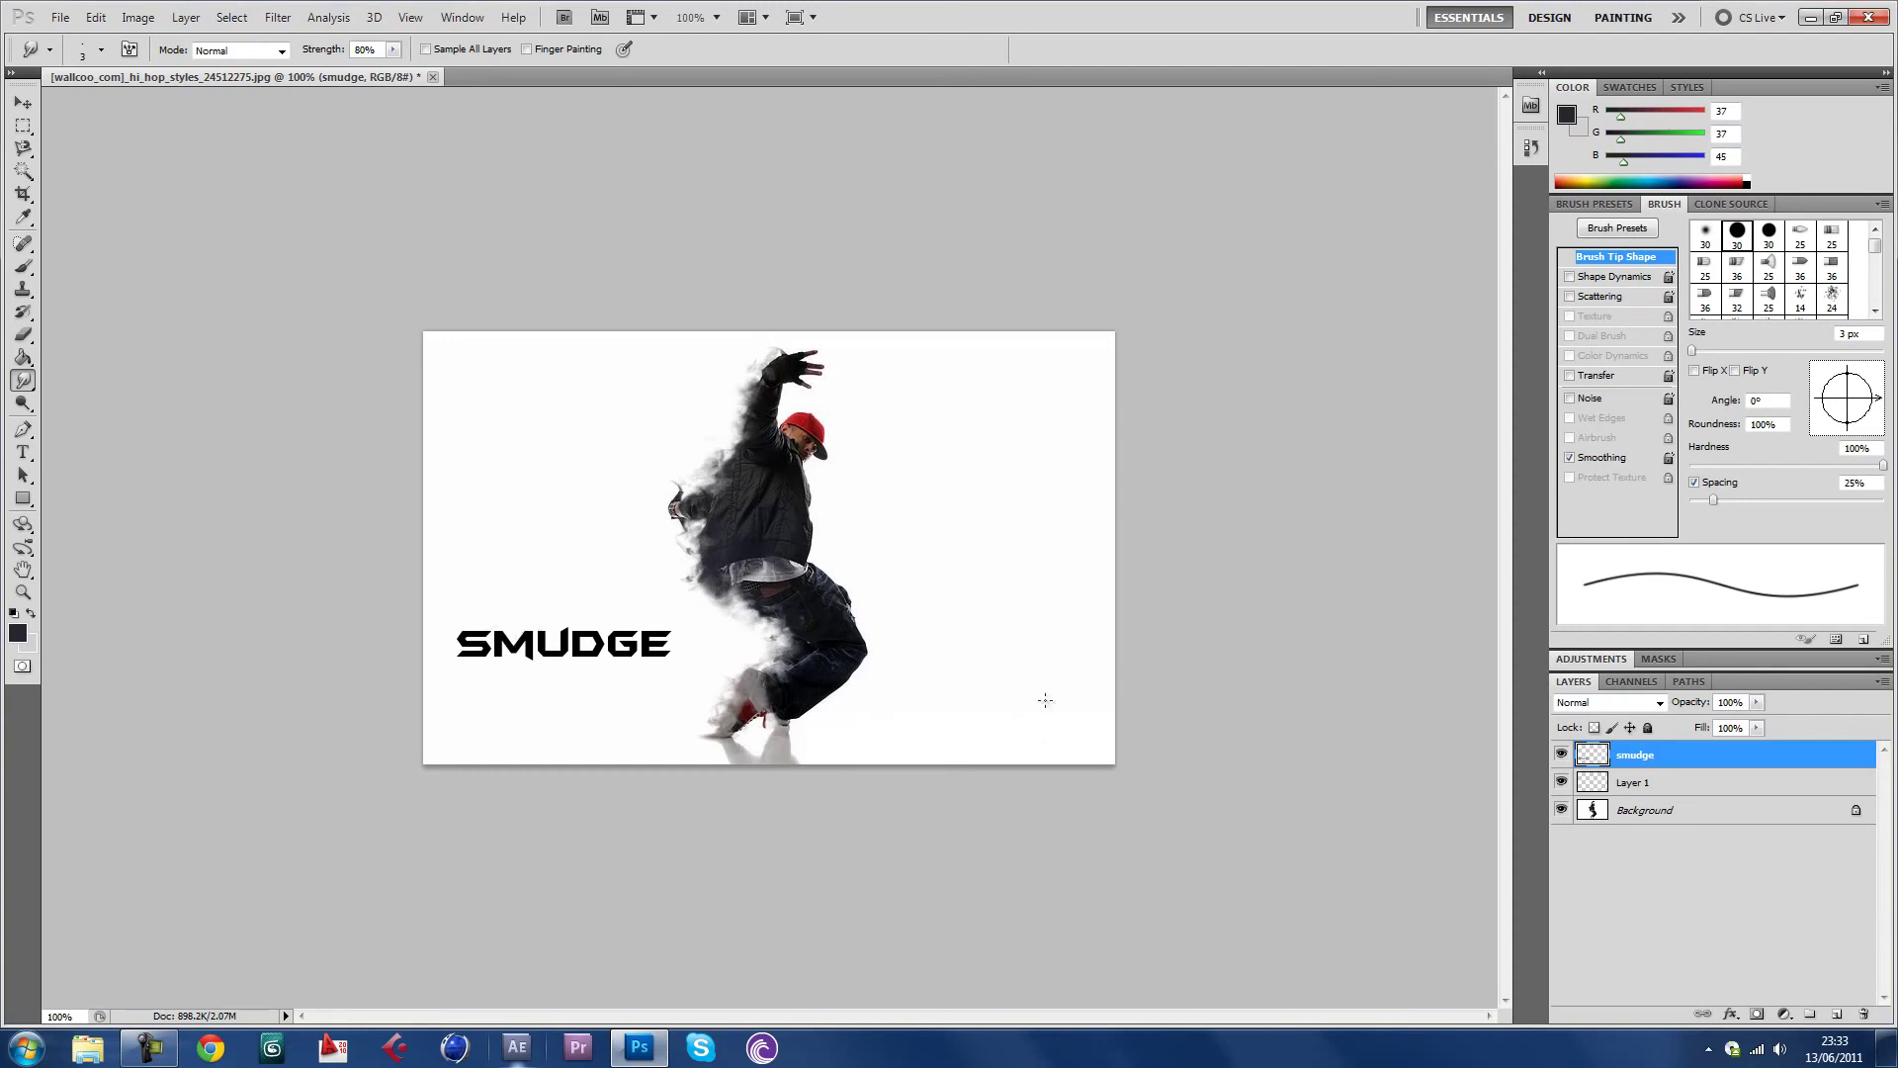
pyautogui.rightClick(1710, 756)
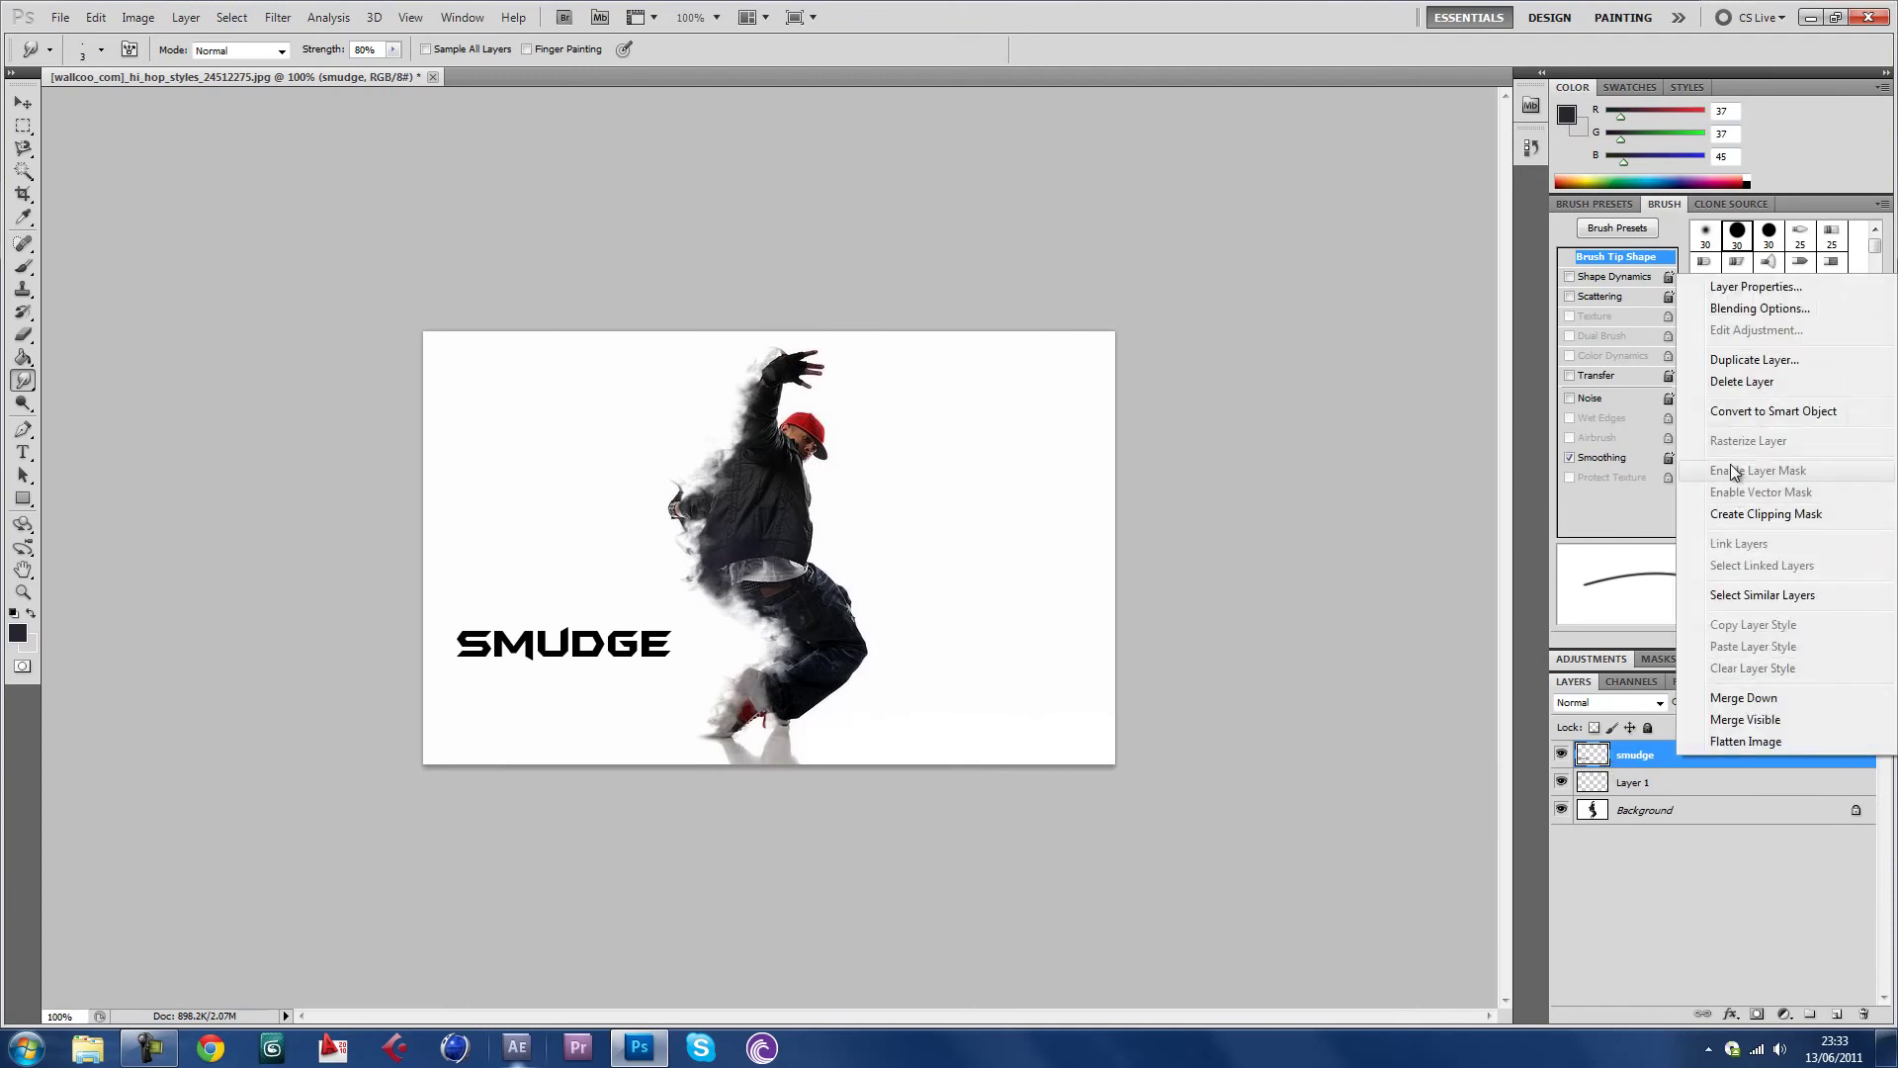
# Set the Smudge tool to a 6 px brush at 30% strength, with the smudge text layer kept active
pyautogui.click(907, 783)
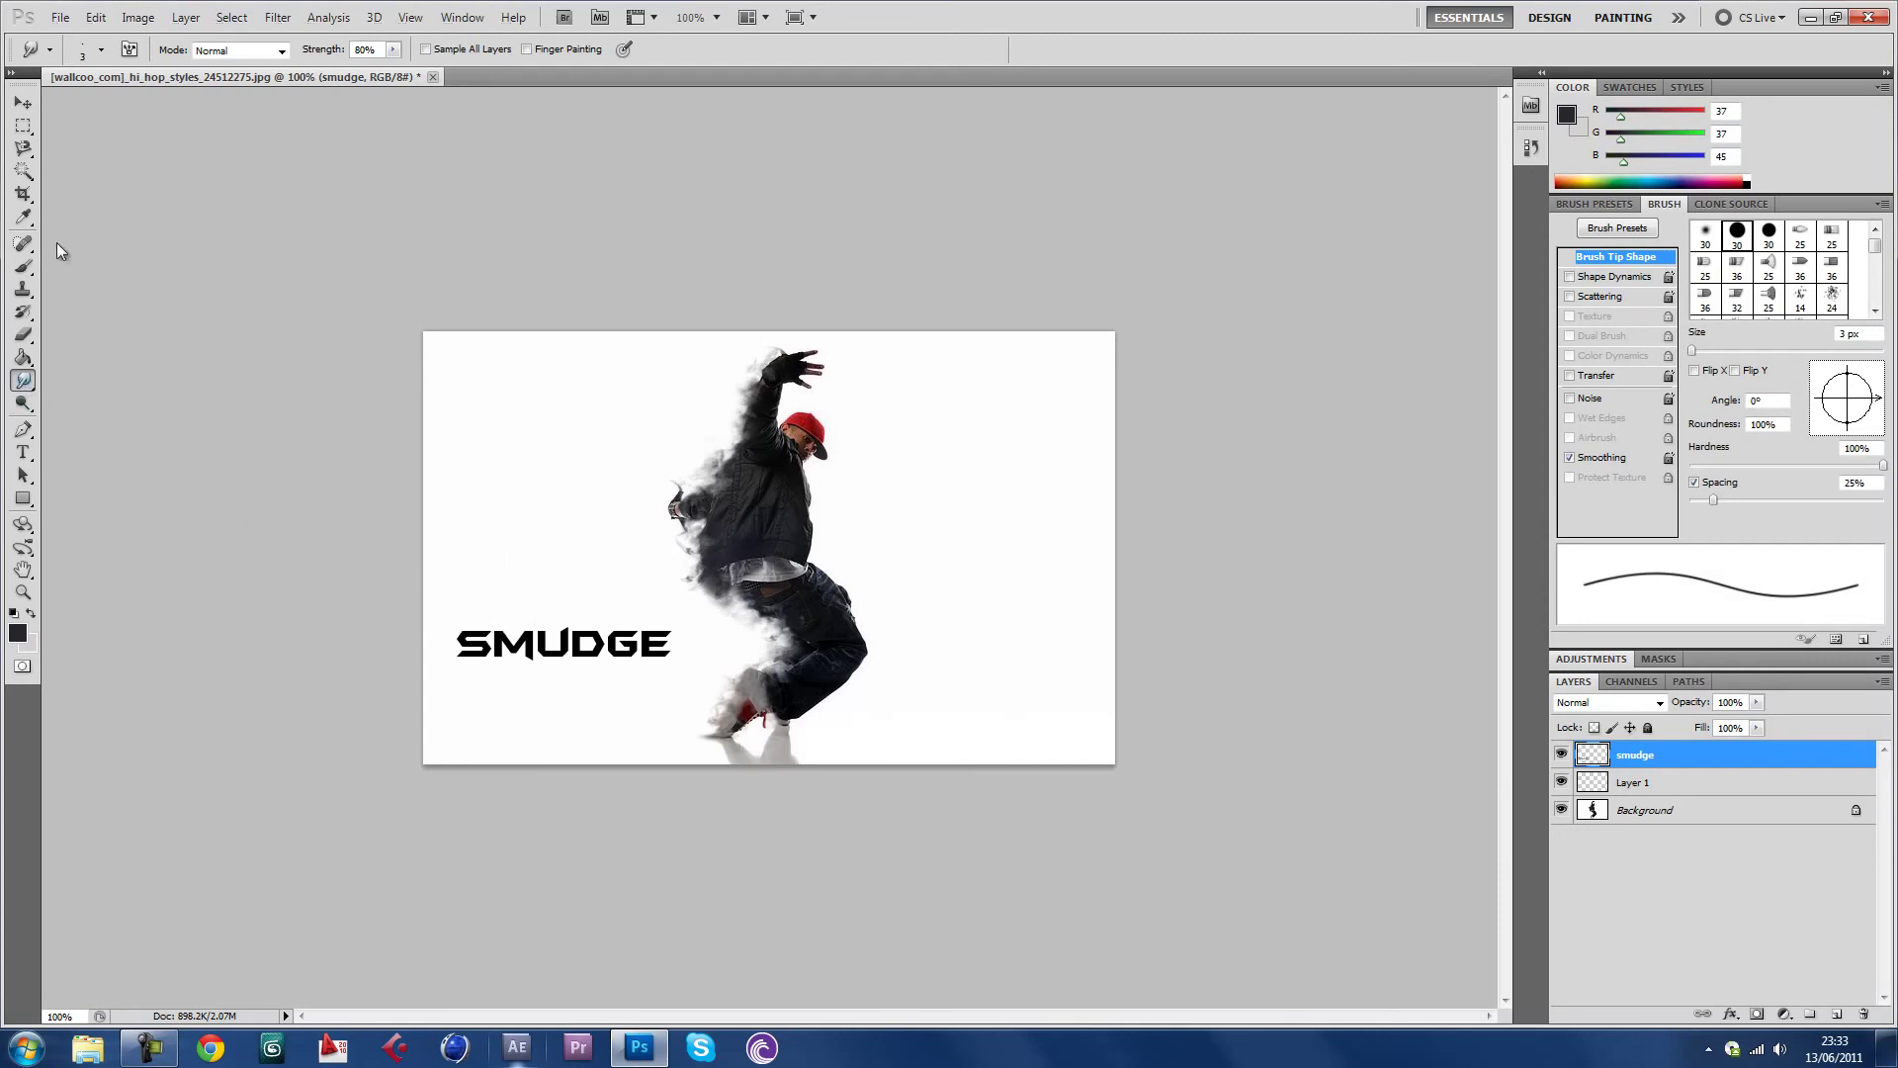
pyautogui.click(100, 50)
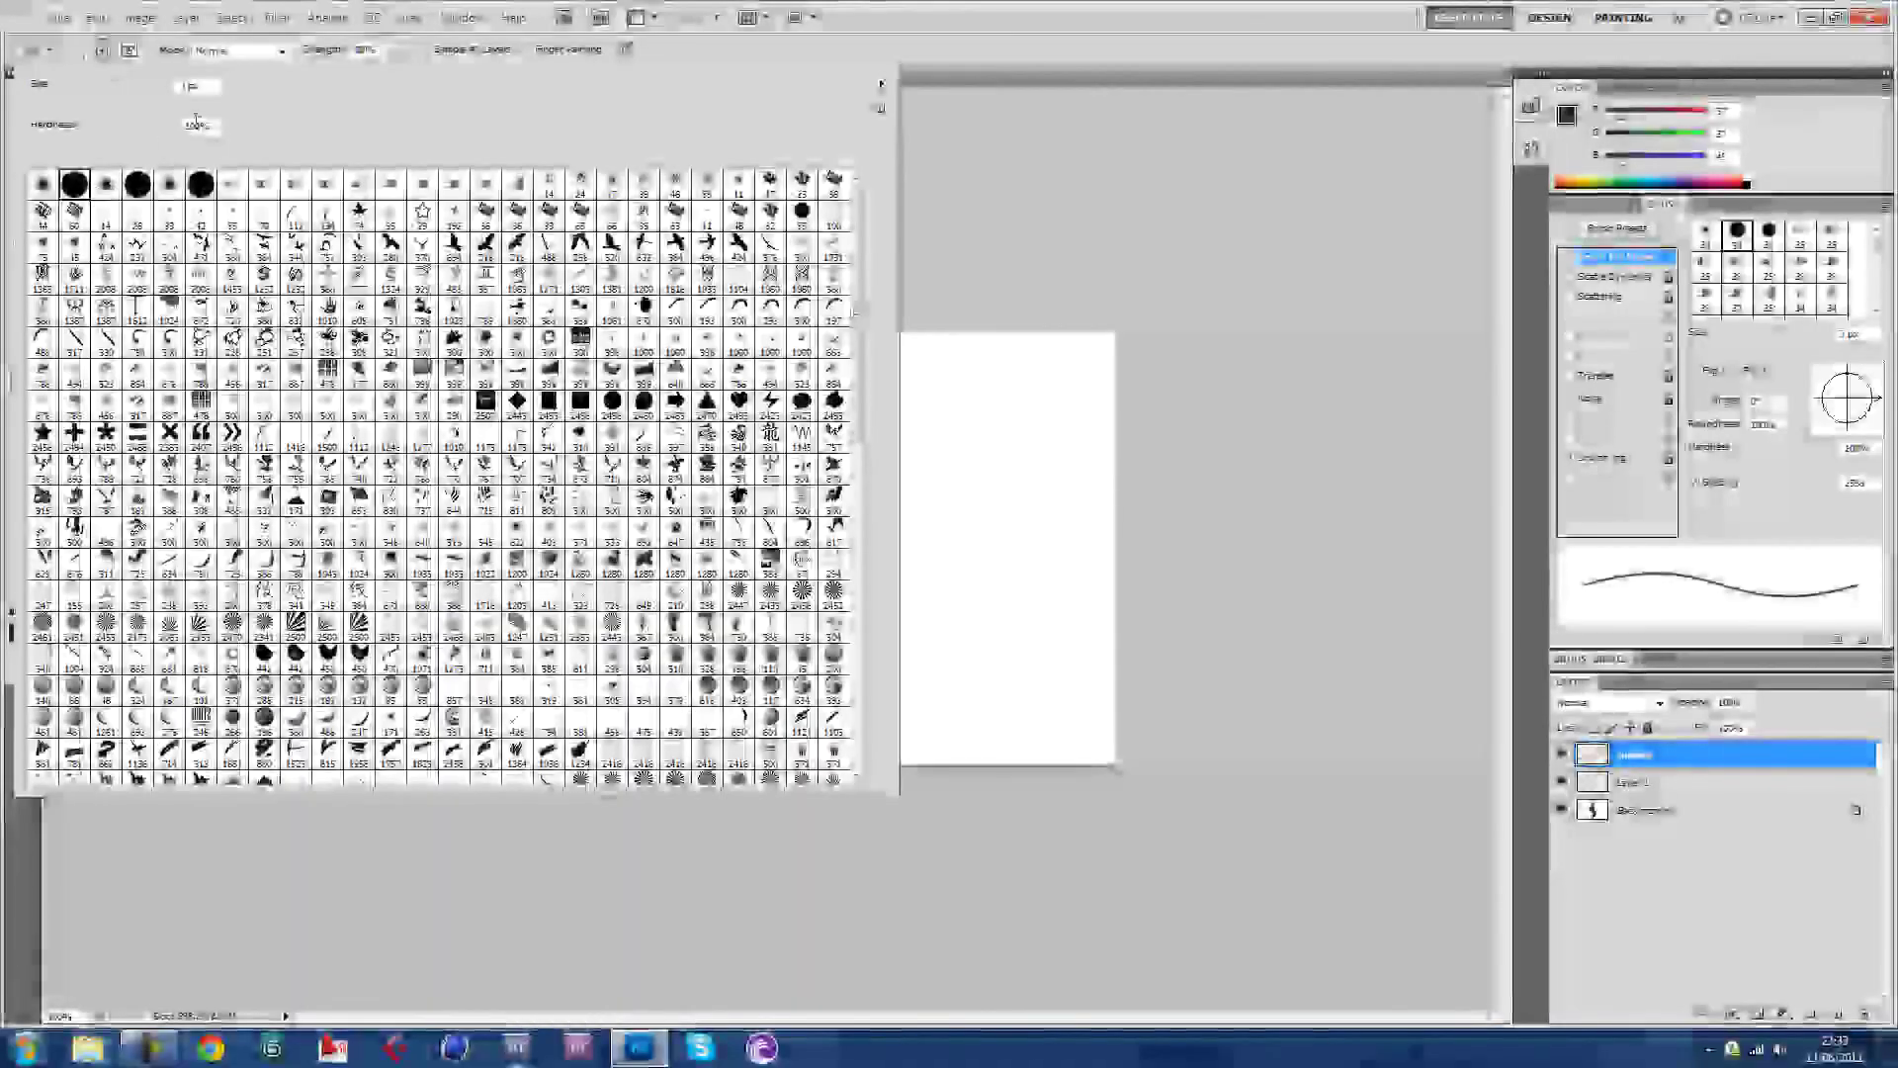
pyautogui.moveTo(39, 99); pyautogui.dragTo(47, 99)
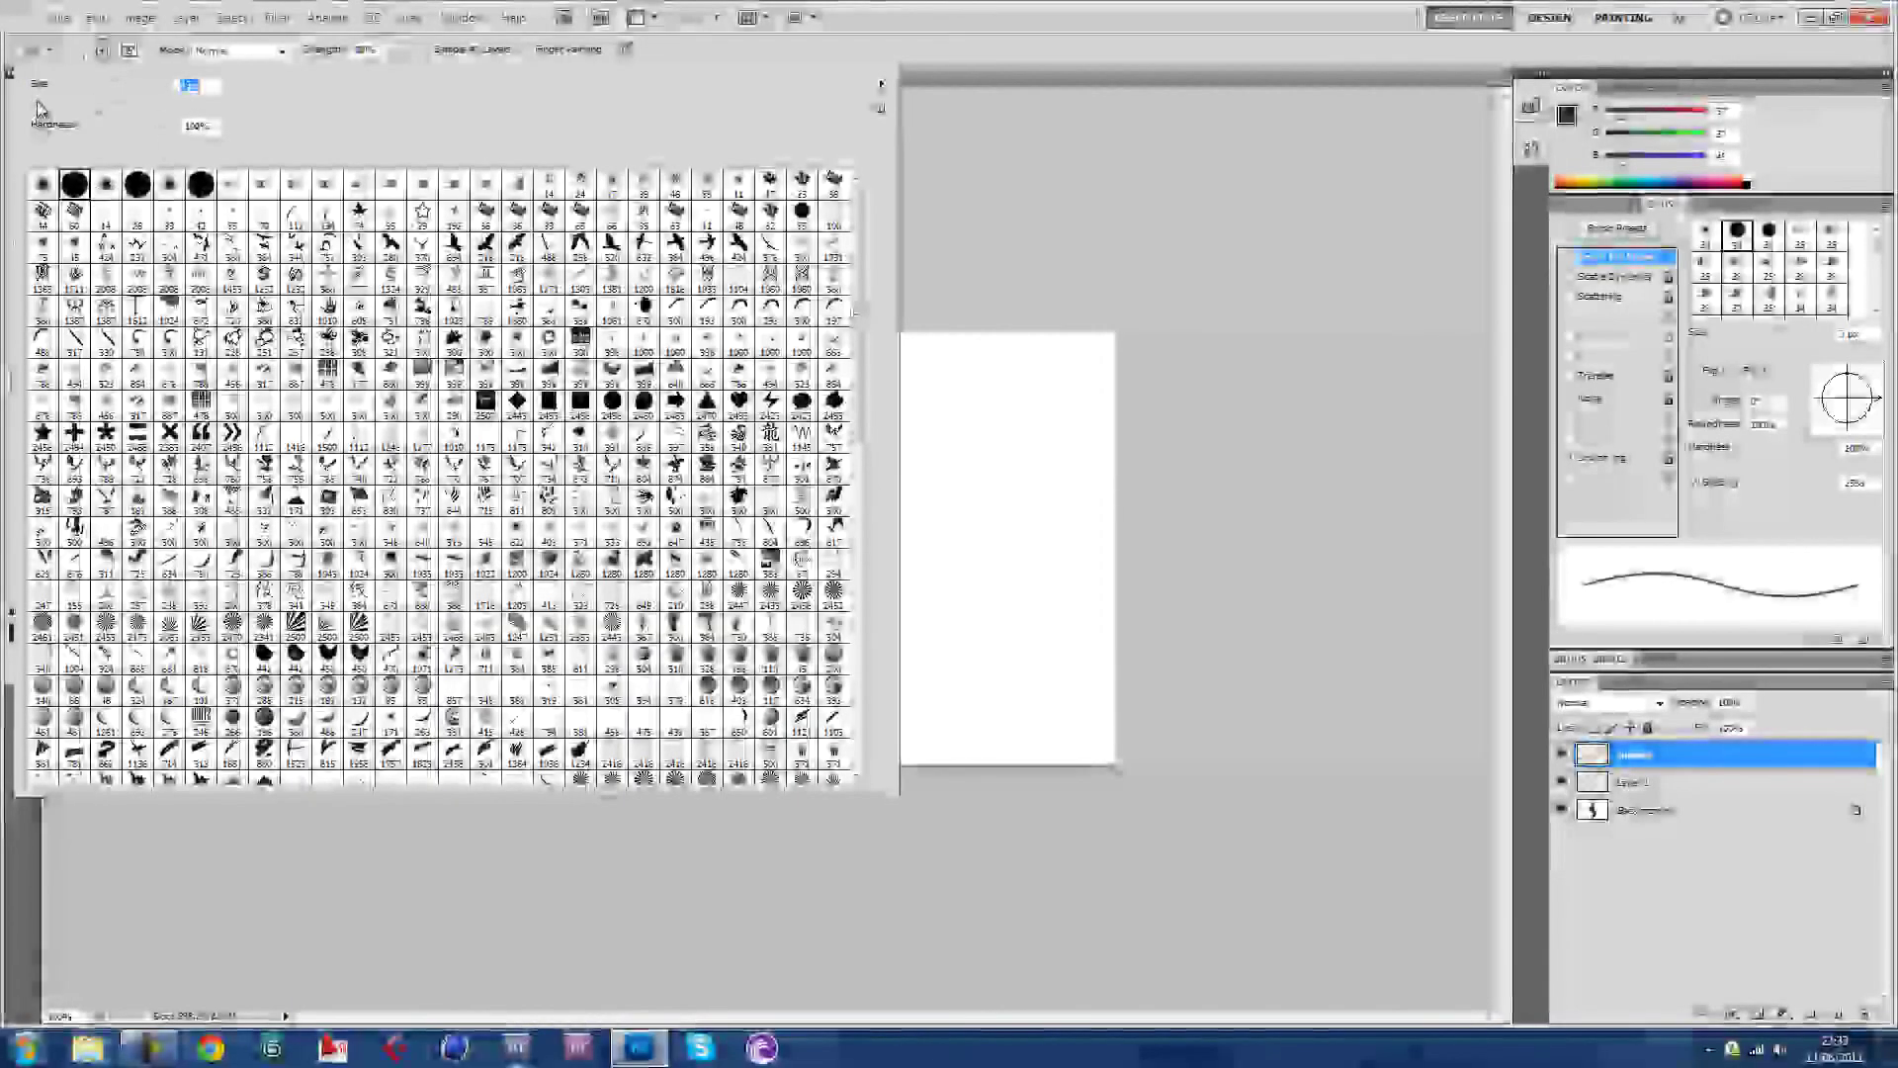
pyautogui.click(101, 51)
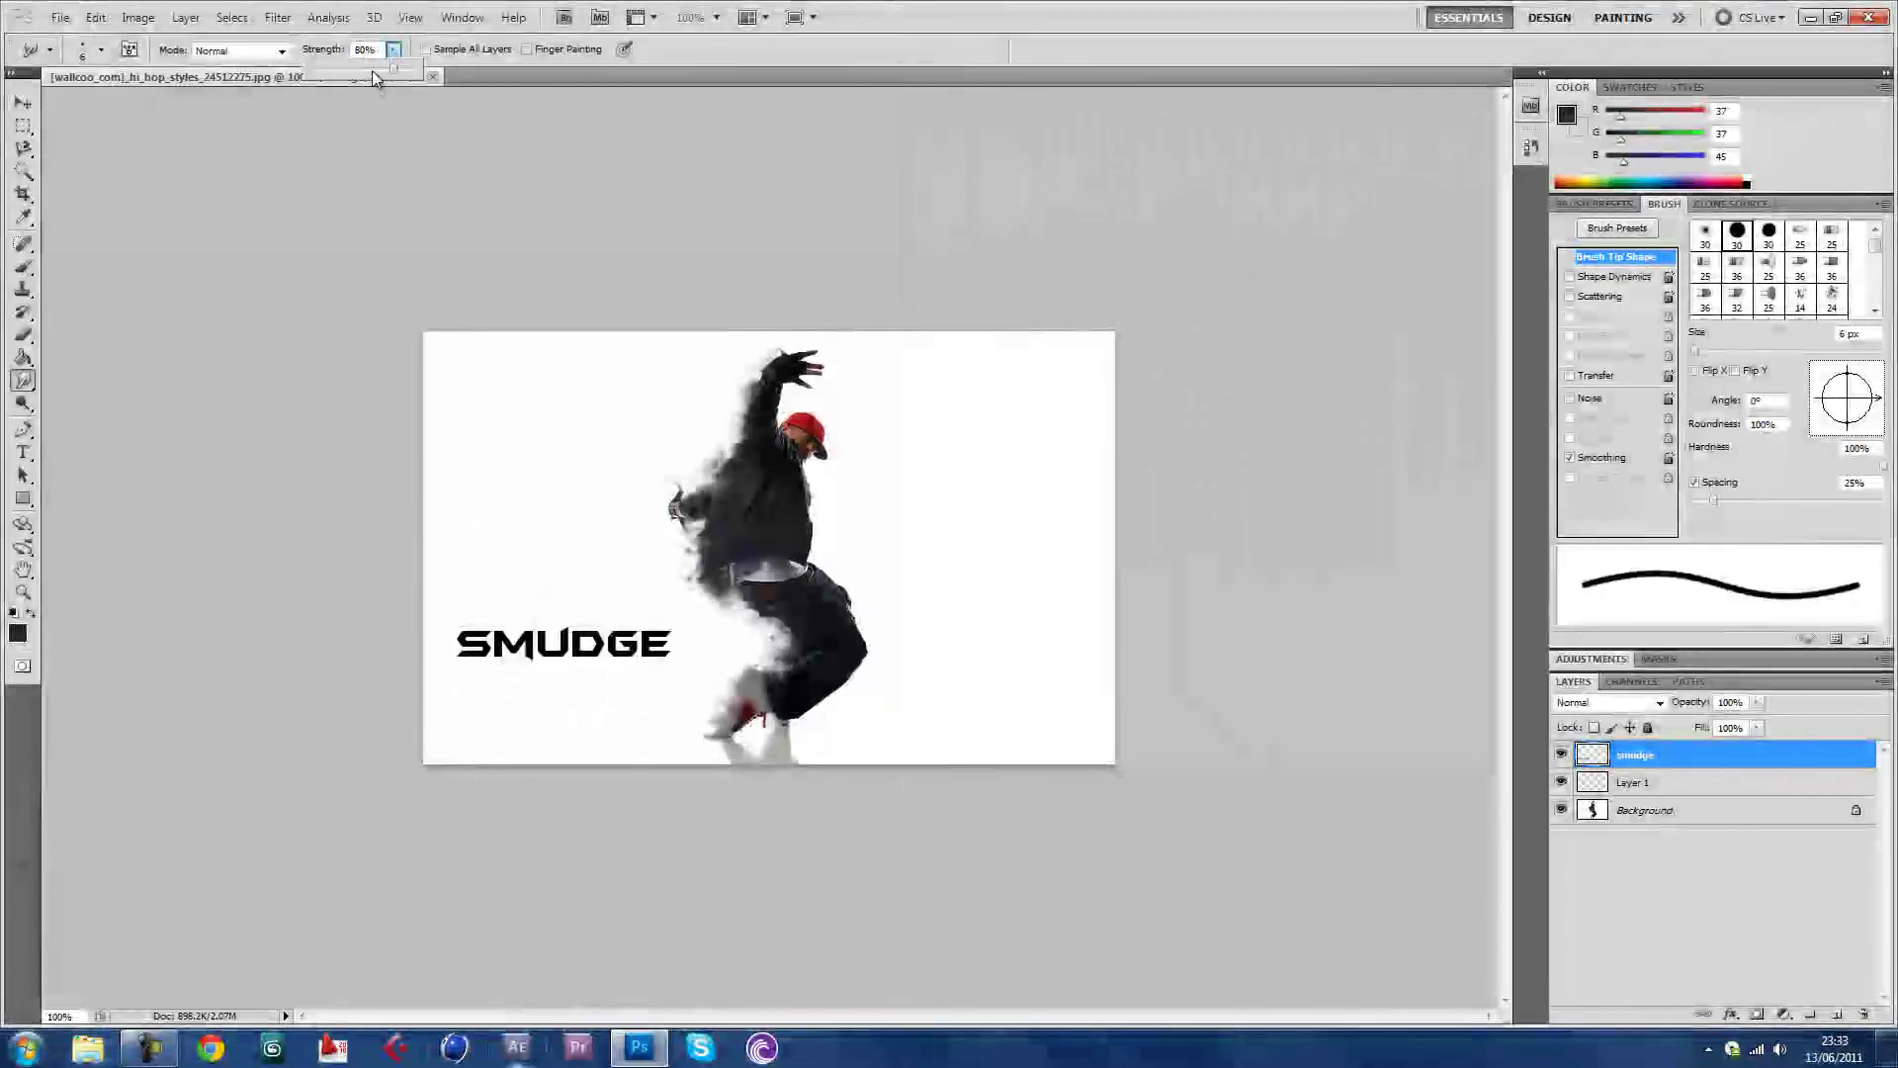
pyautogui.moveTo(373, 71); pyautogui.dragTo(344, 69)
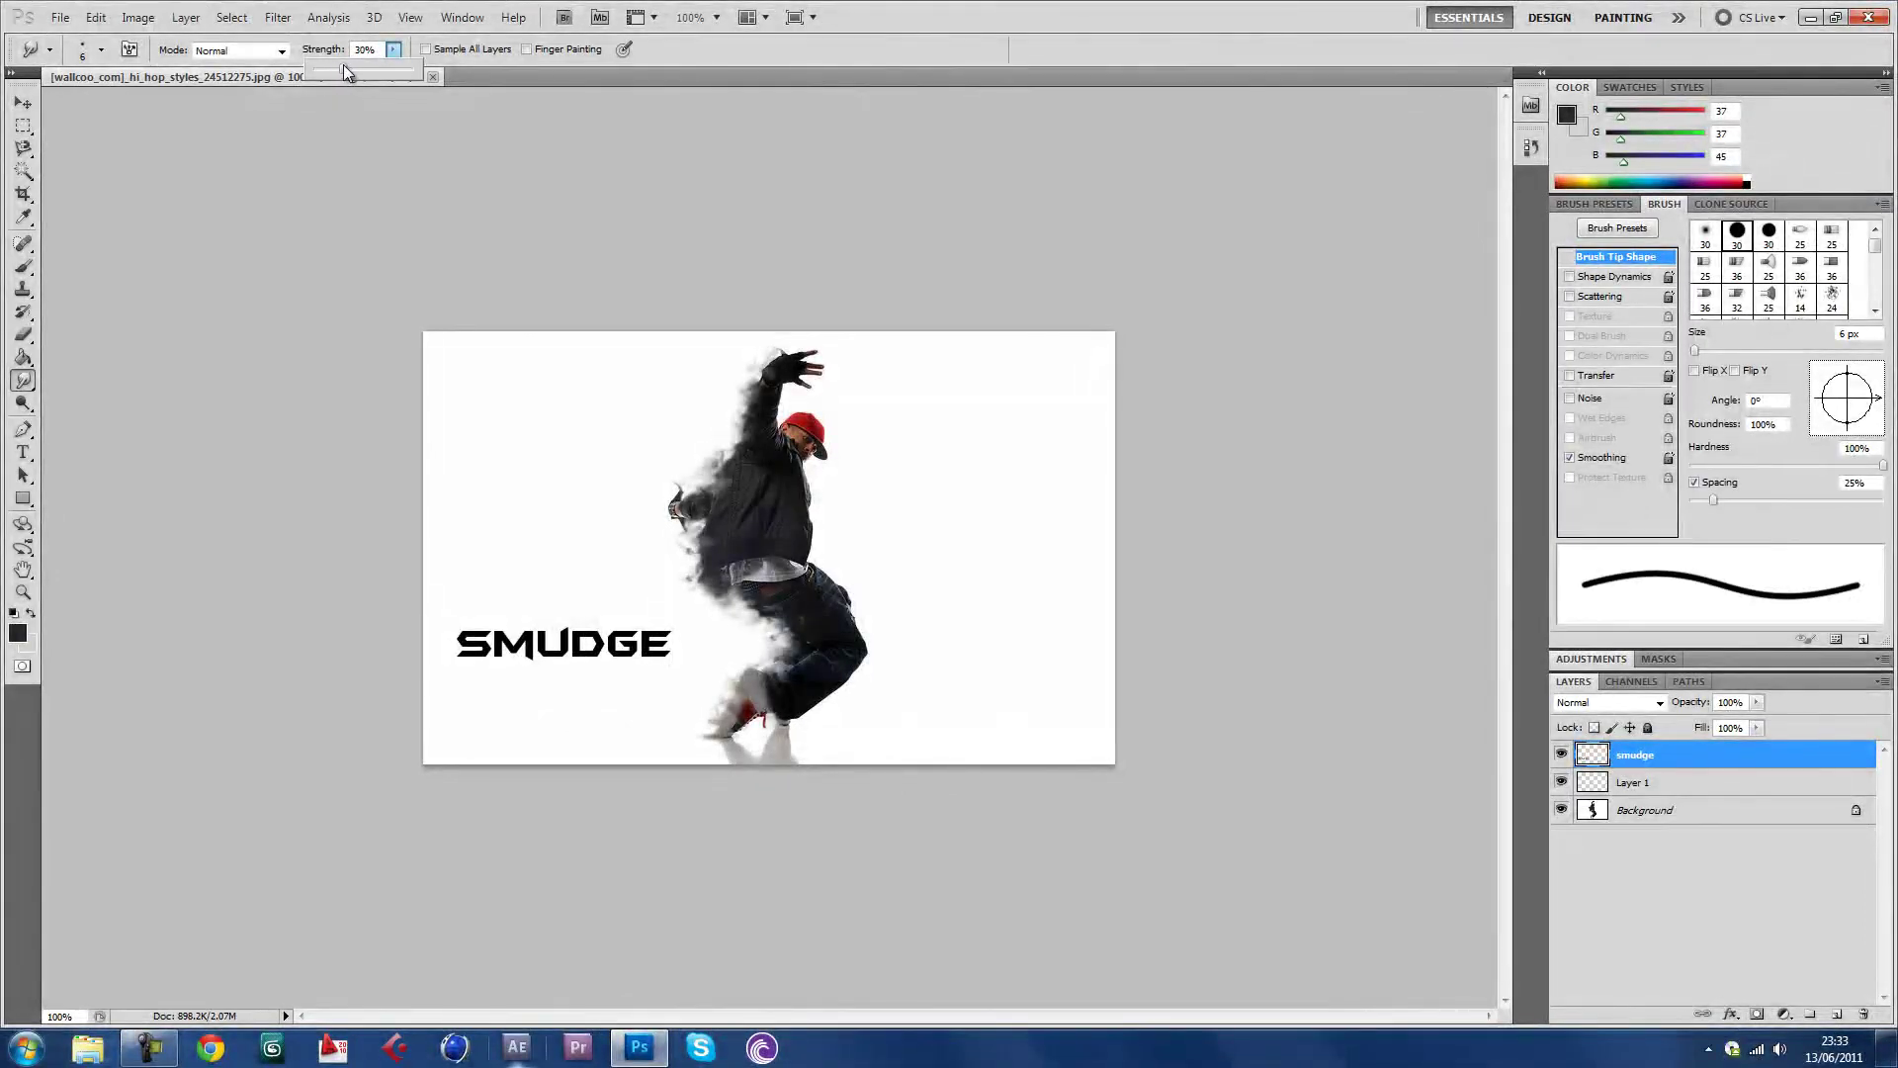
pyautogui.click(753, 57)
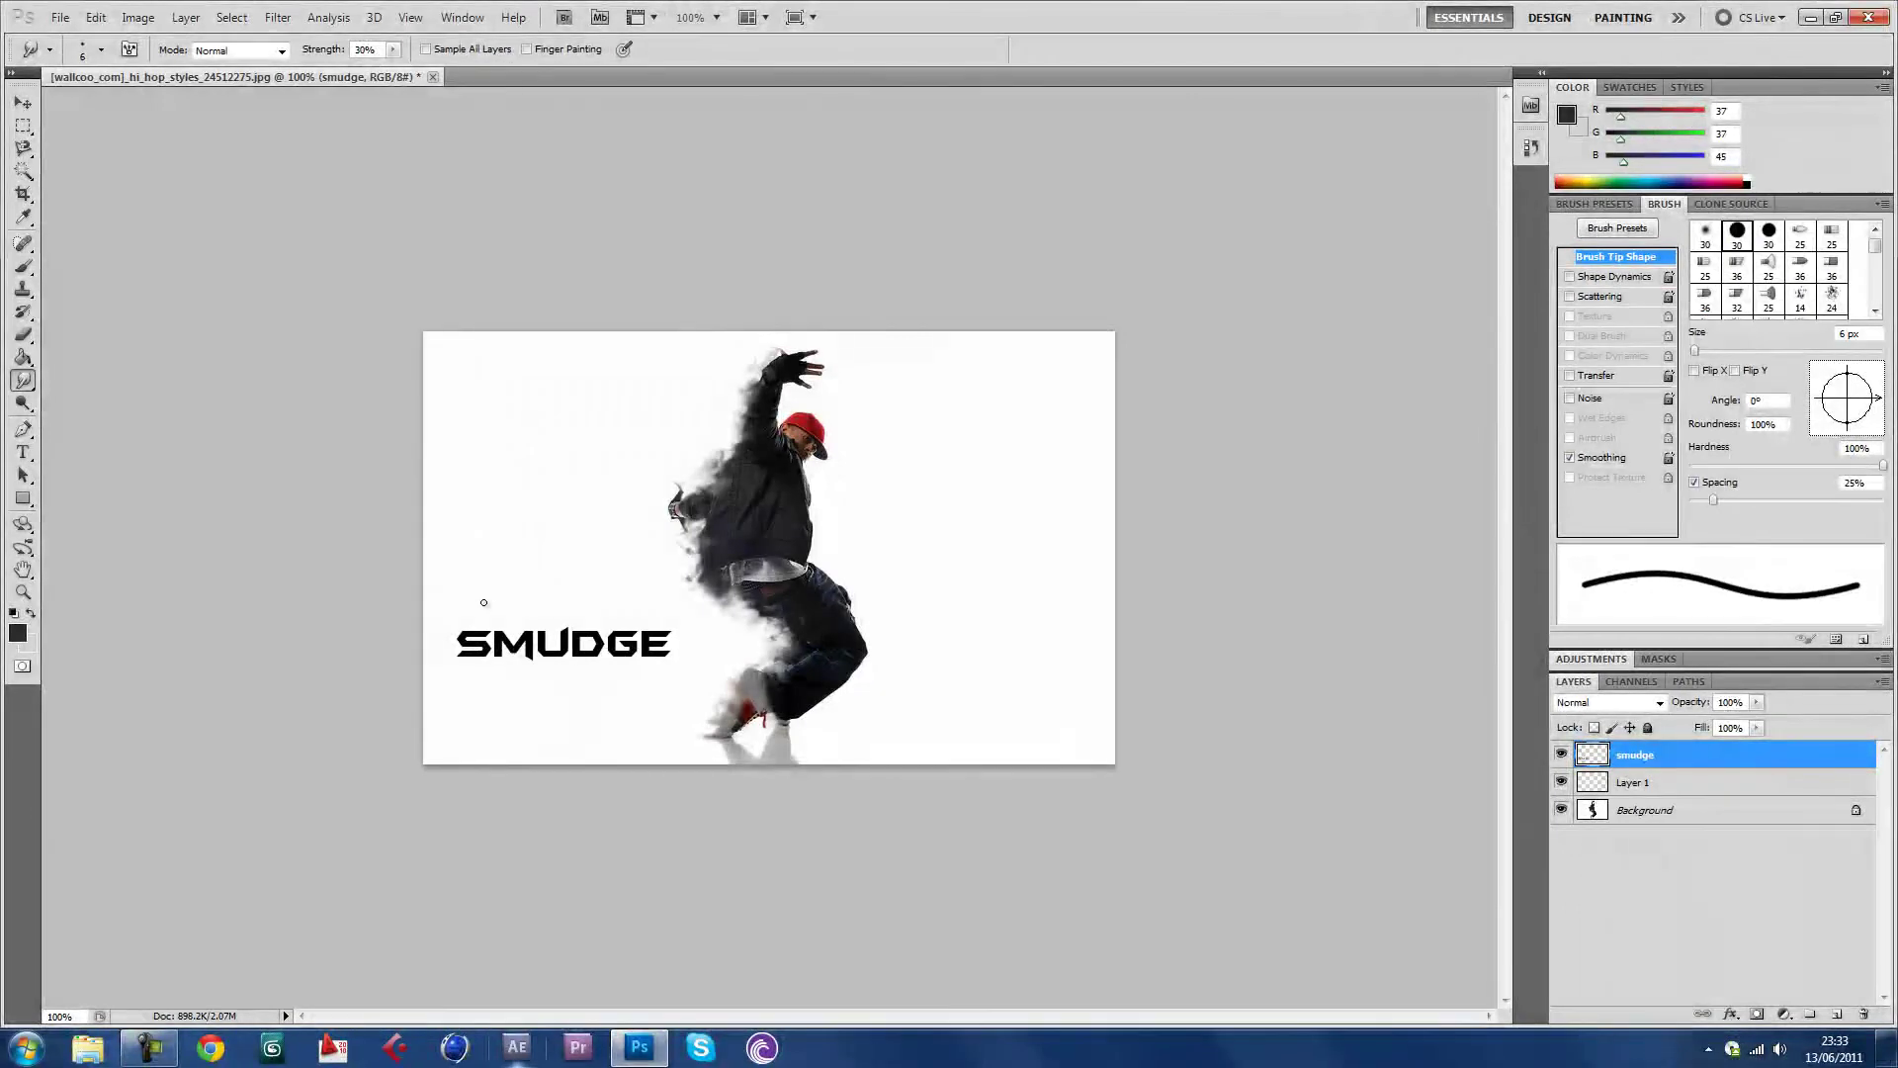
# Smudge the edges of the SMUDGE lettering outward, pulling thin streaks from the S and other letters
pyautogui.moveTo(510, 608)
pyautogui.mouseDown()
pyautogui.moveTo(477, 659)
pyautogui.moveTo(377, 648)
pyautogui.moveTo(458, 653)
pyautogui.moveTo(402, 652)
pyautogui.mouseUp()
pyautogui.moveTo(468, 654); pyautogui.dragTo(441, 653)
pyautogui.moveTo(487, 630); pyautogui.dragTo(500, 627)
pyautogui.press('alt')
pyautogui.press('alt')
# On the Background layer, smudge the edges of the dancer's shoes into wisps near the floor reflection
pyautogui.click(1621, 819)
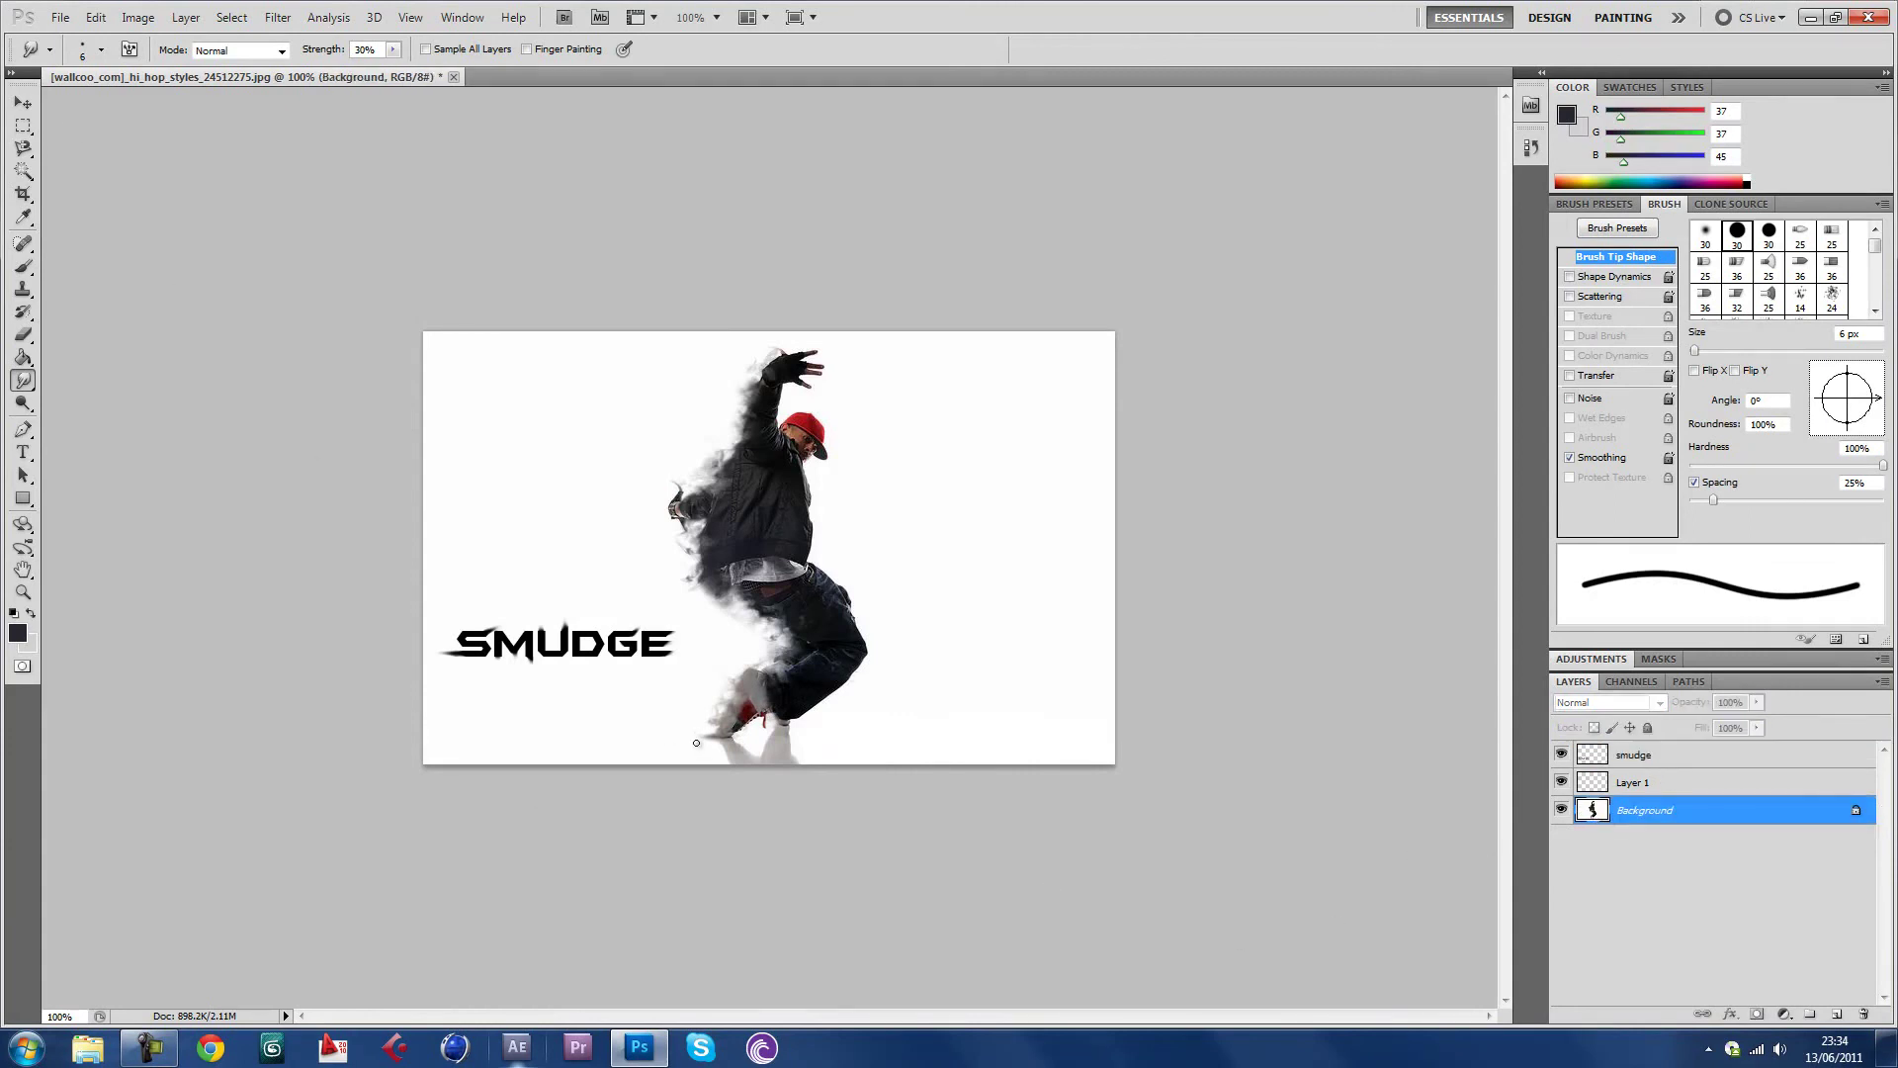
pyautogui.moveTo(696, 743); pyautogui.dragTo(712, 737)
pyautogui.moveTo(702, 734)
pyautogui.mouseDown()
pyautogui.moveTo(627, 708)
pyautogui.moveTo(675, 725)
pyautogui.mouseUp()
pyautogui.moveTo(715, 754)
pyautogui.mouseDown()
pyautogui.moveTo(697, 730)
pyautogui.moveTo(789, 725)
pyautogui.mouseUp()
pyautogui.moveTo(787, 728); pyautogui.dragTo(769, 736)
pyautogui.click(149, 1048)
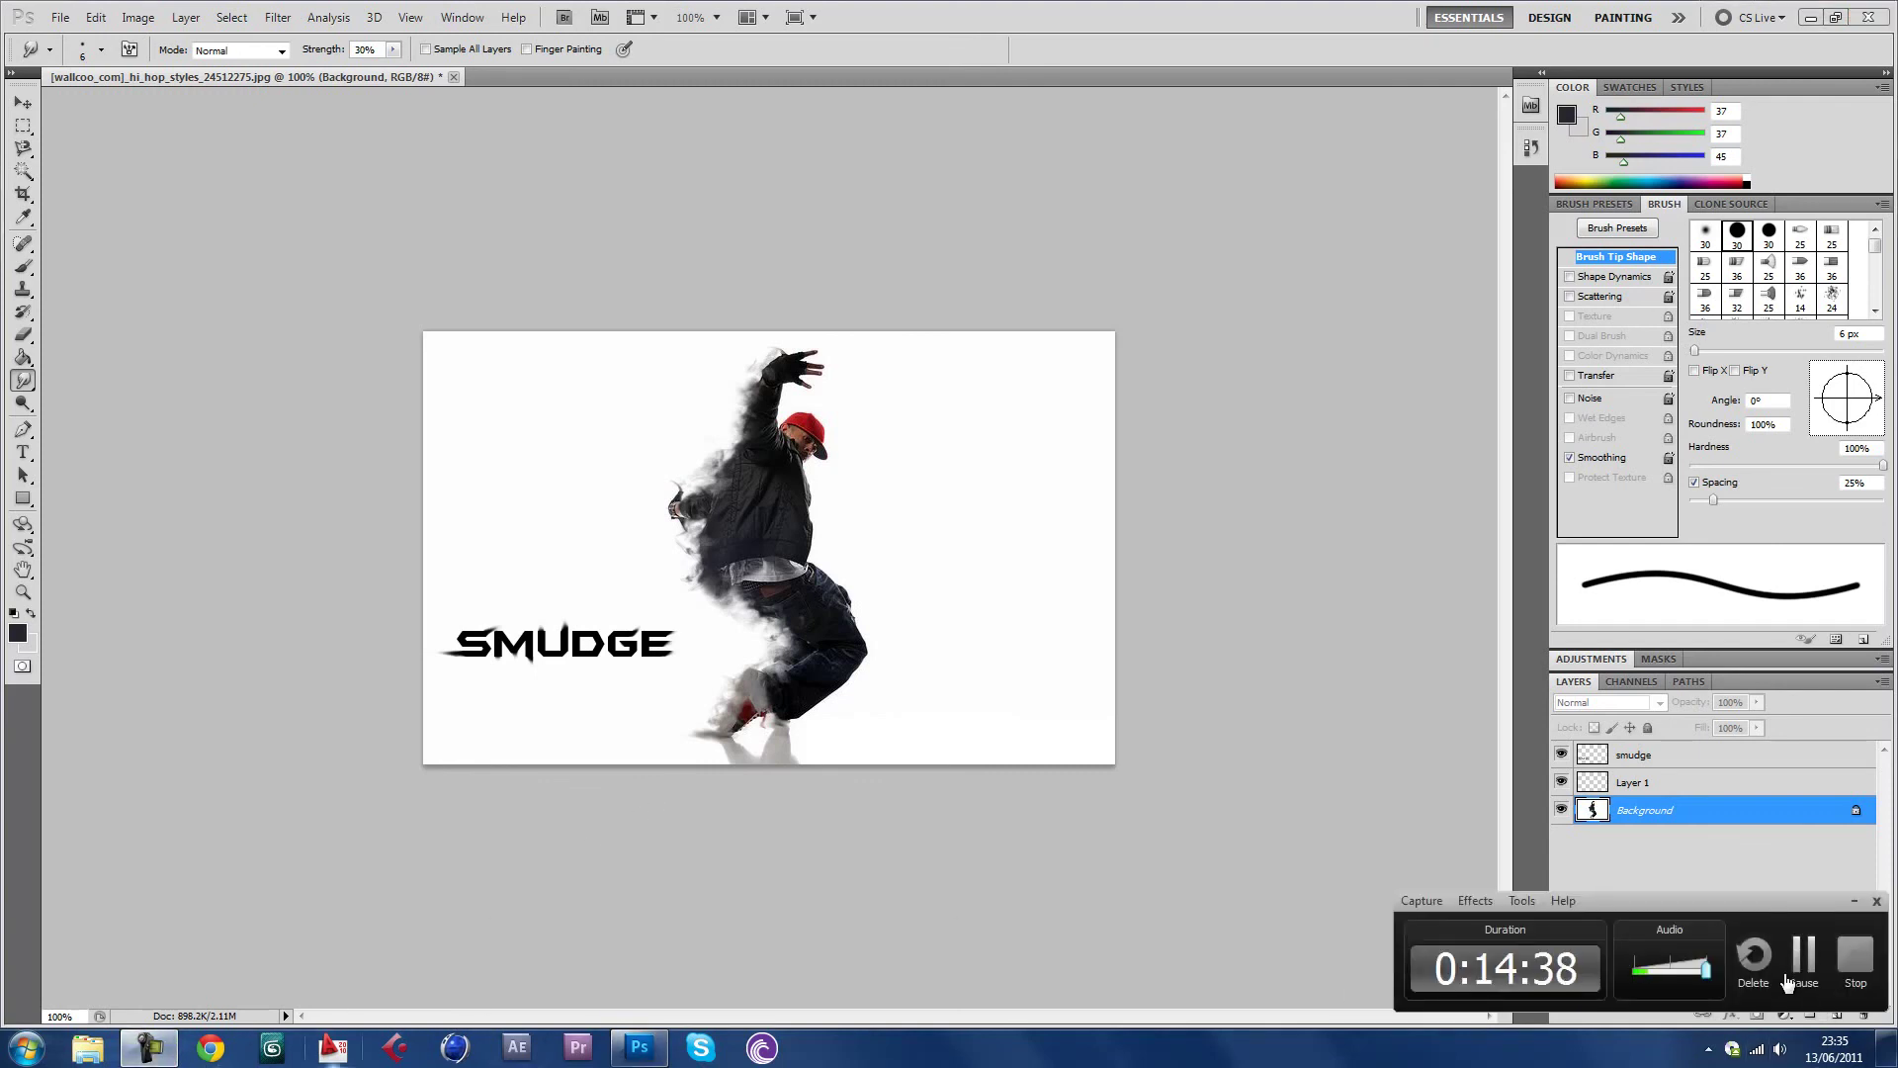